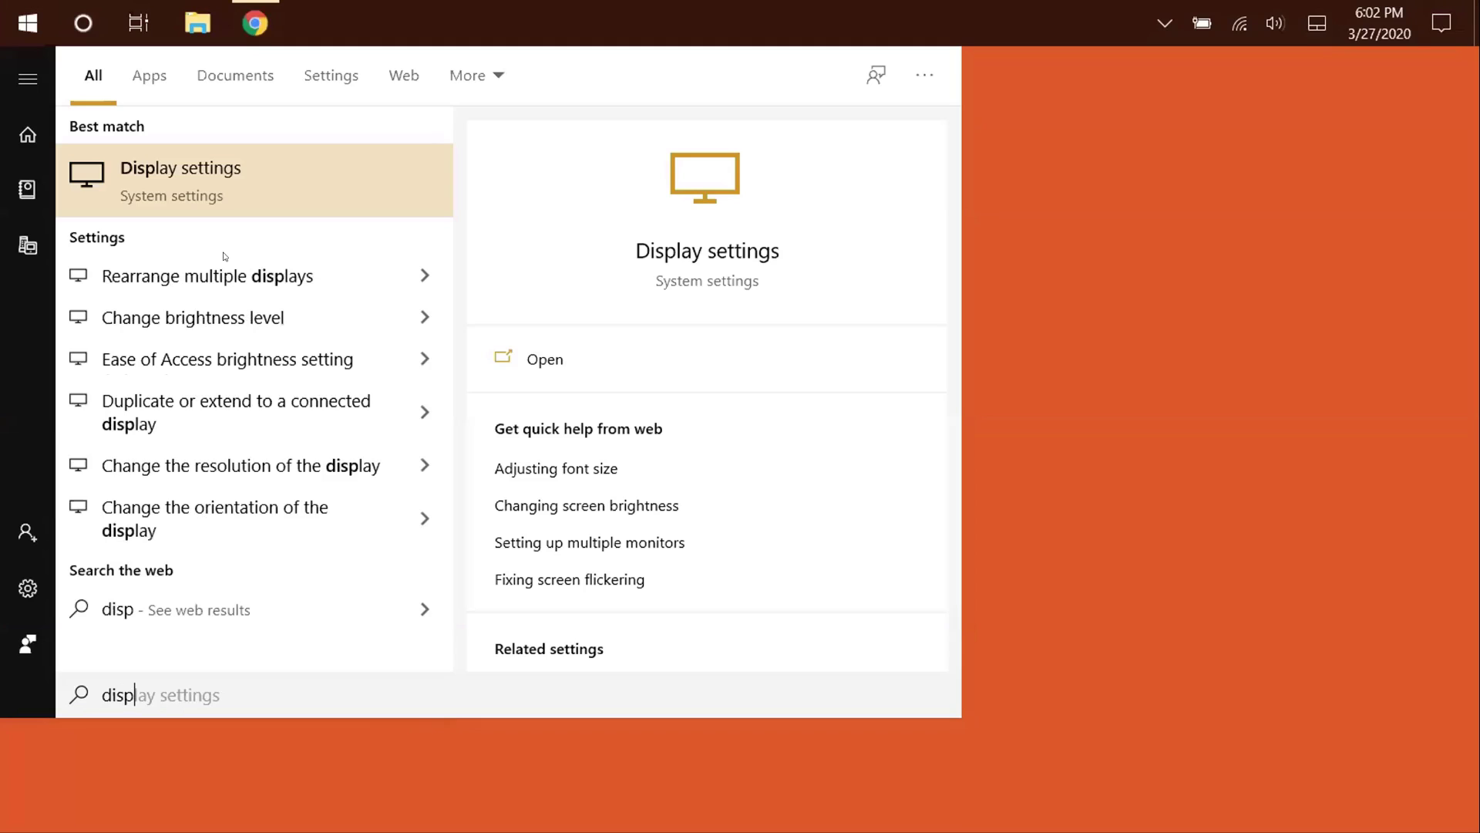
Open Display settings from the search results and close the settings window.
{"action": "key", "text": "Return"}
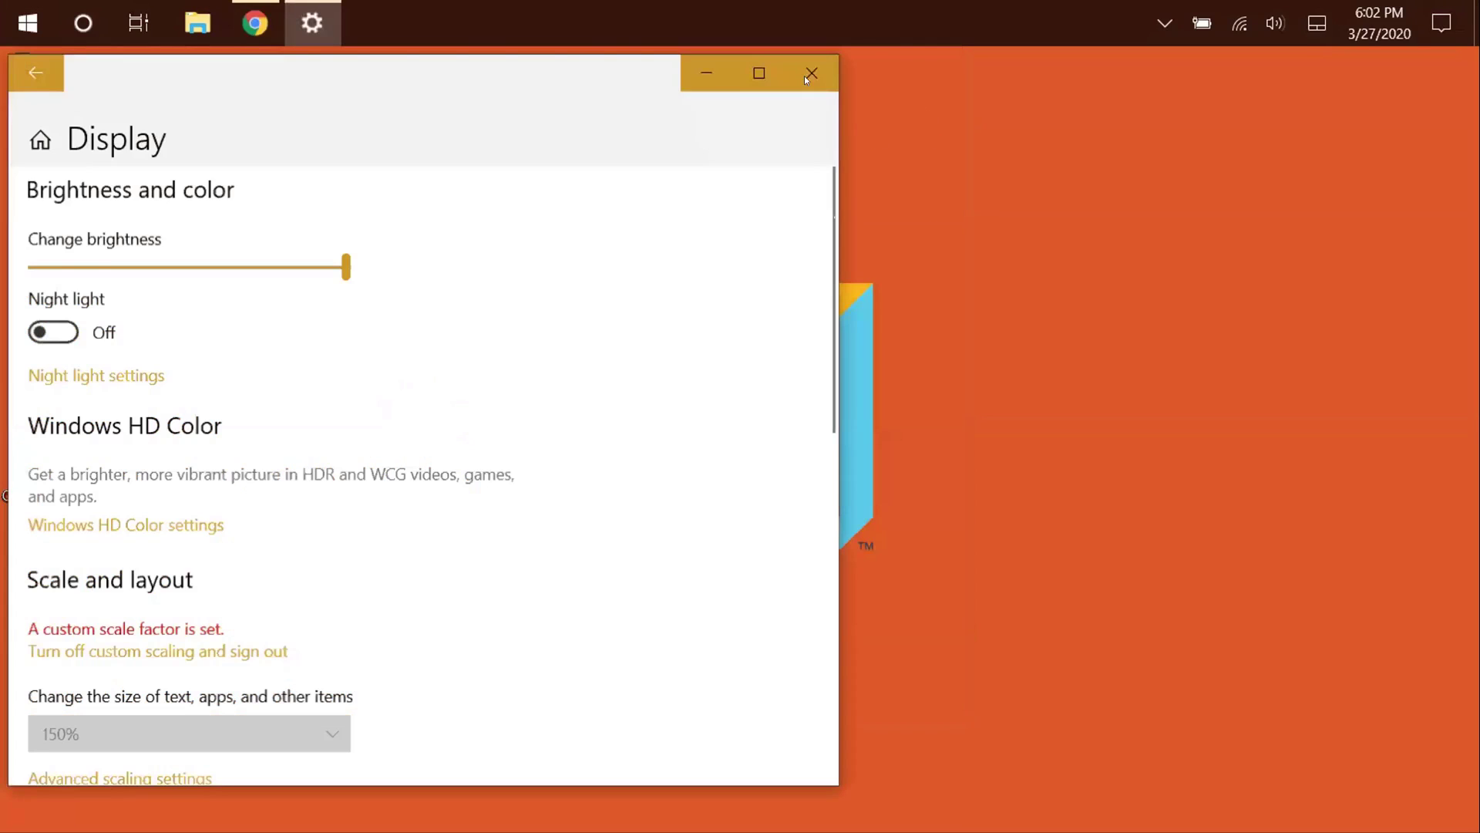
{"action": "left_click", "coordinate": [803, 76]}
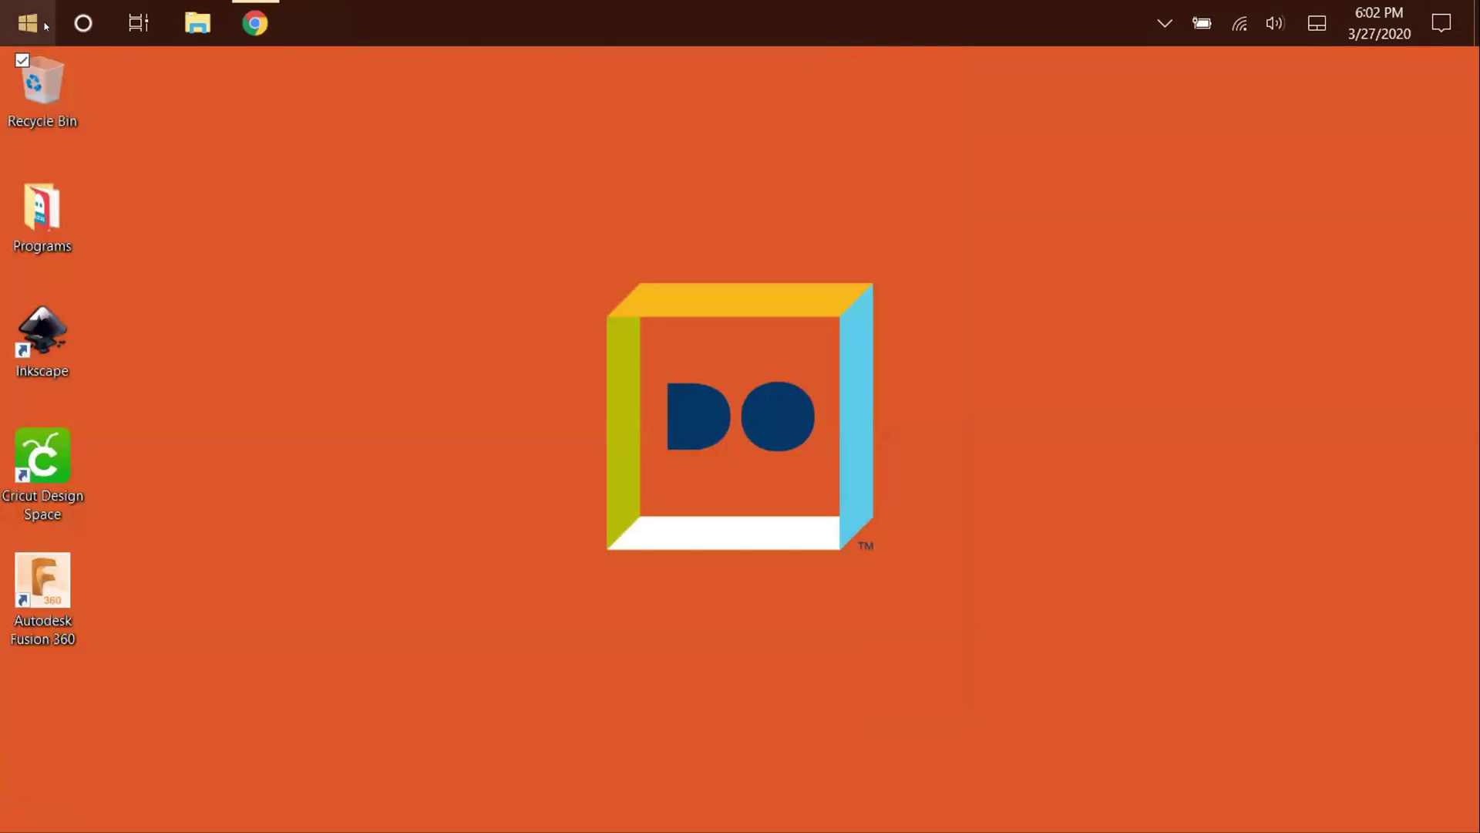
Search Windows for "doc" and view the results filtered by documents, by apps and unfiltered.
{"action": "key", "text": "super"}
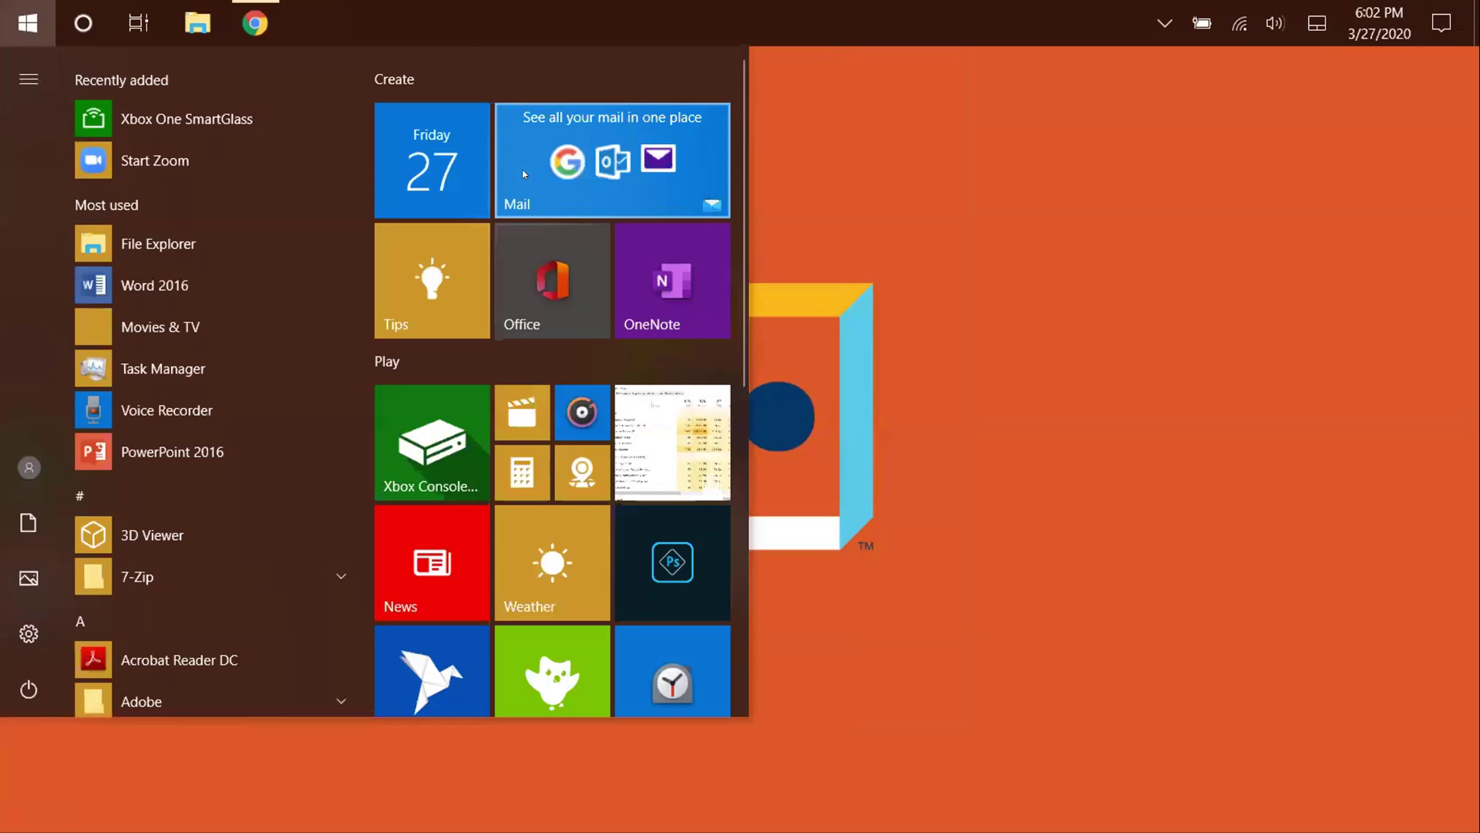
{"action": "type", "text": "doc"}
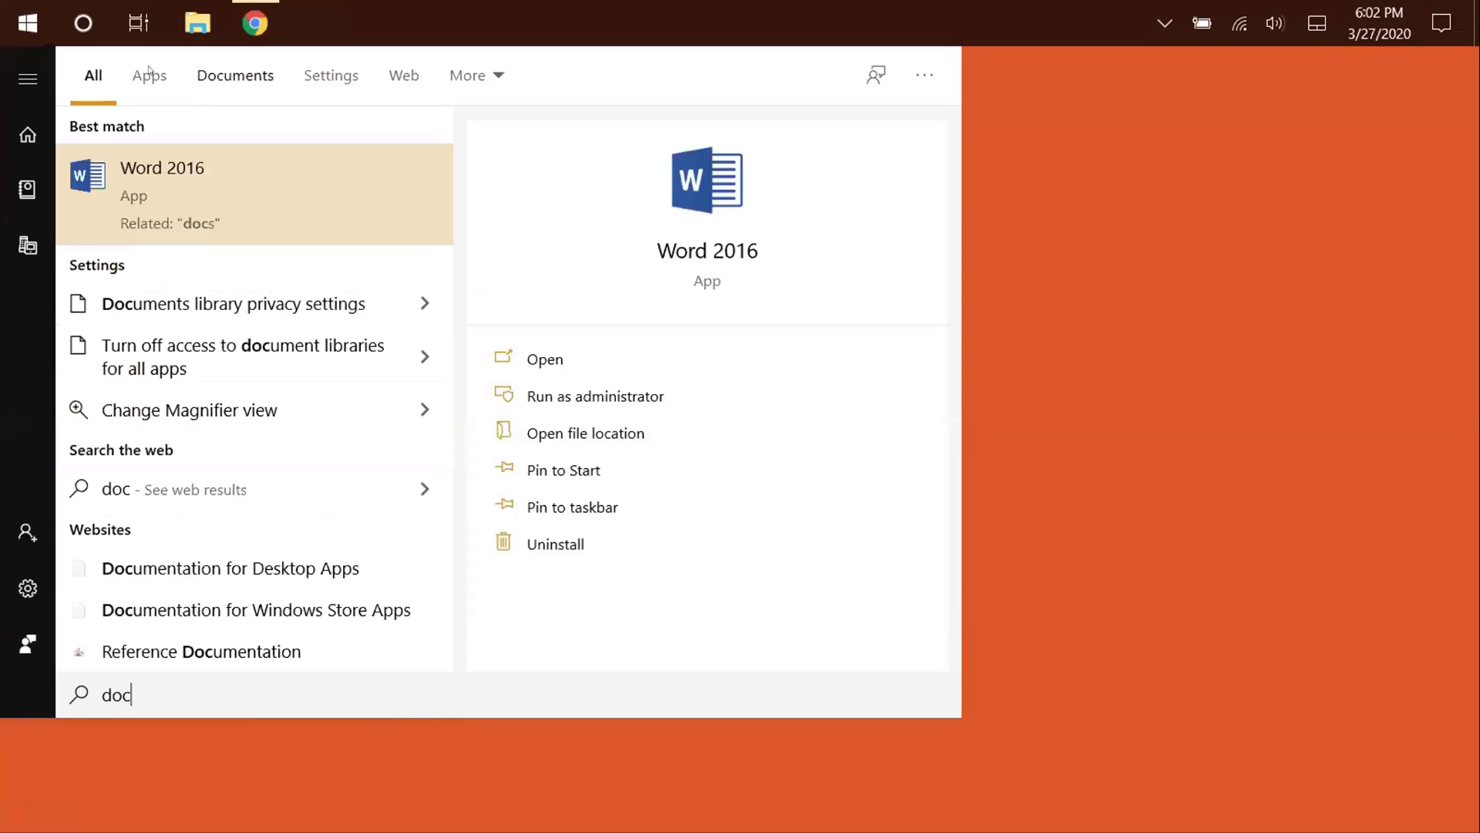
{"action": "left_click", "coordinate": [243, 75]}
{"action": "left_click", "coordinate": [138, 76]}
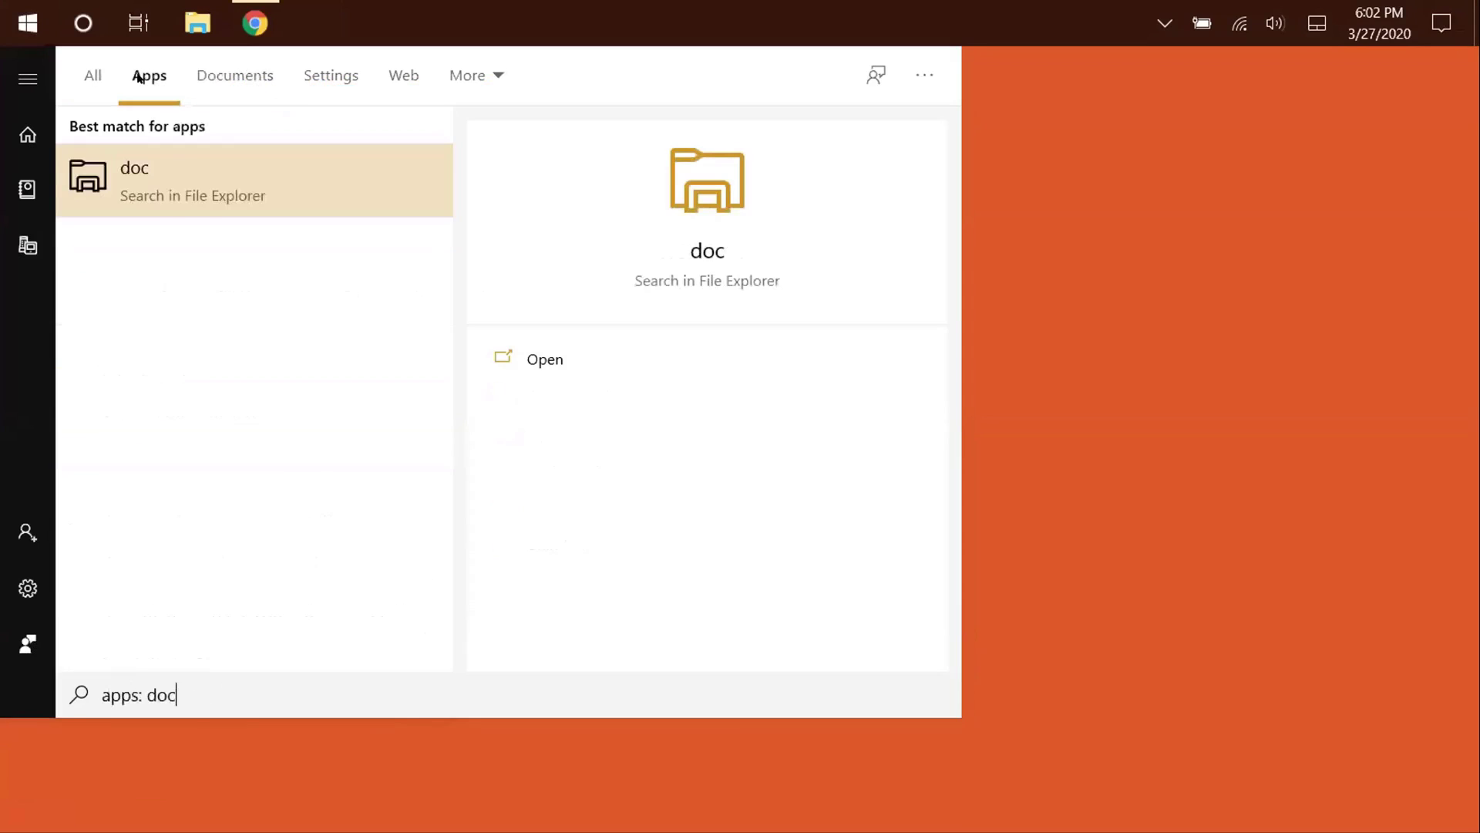
{"action": "left_click", "coordinate": [93, 74]}
Replace the search term with "word", launch Word 2016 and create a blank document.
{"action": "key", "text": "BackSpace"}
{"action": "key", "text": "BackSpace"}
{"action": "key", "text": "BackSpace"}
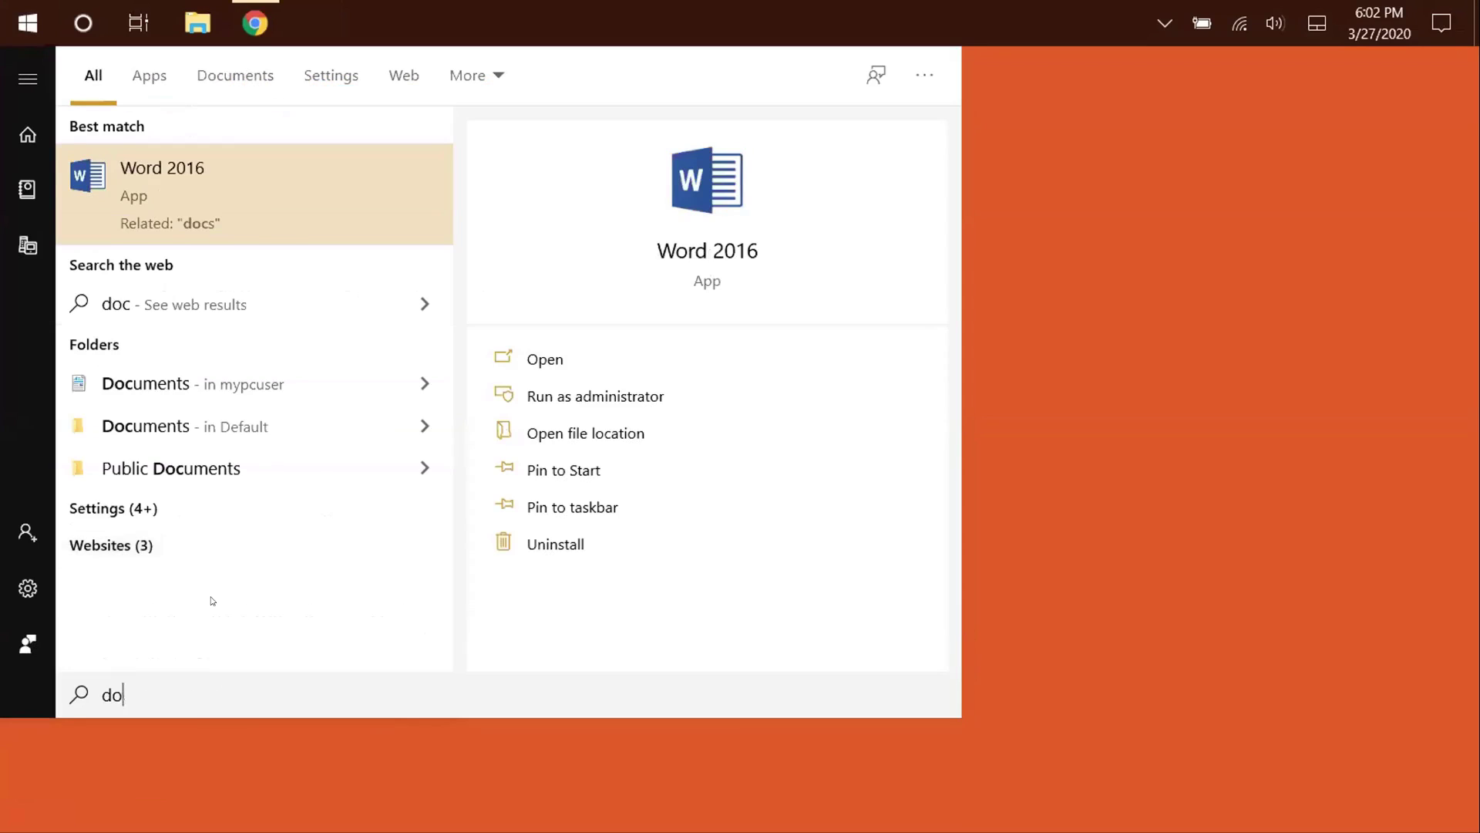
{"action": "type", "text": "word"}
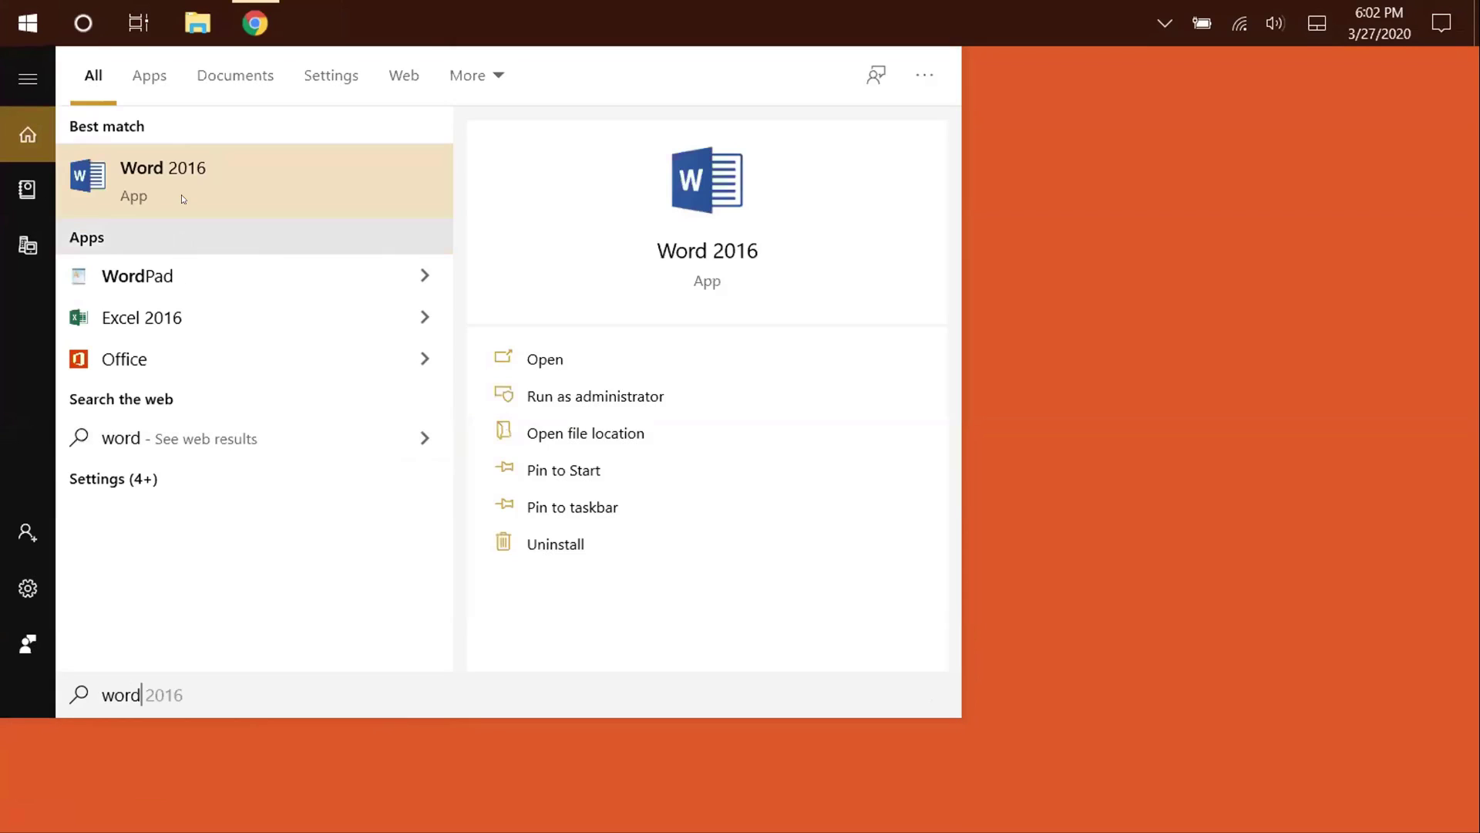
{"action": "left_click", "coordinate": [183, 193]}
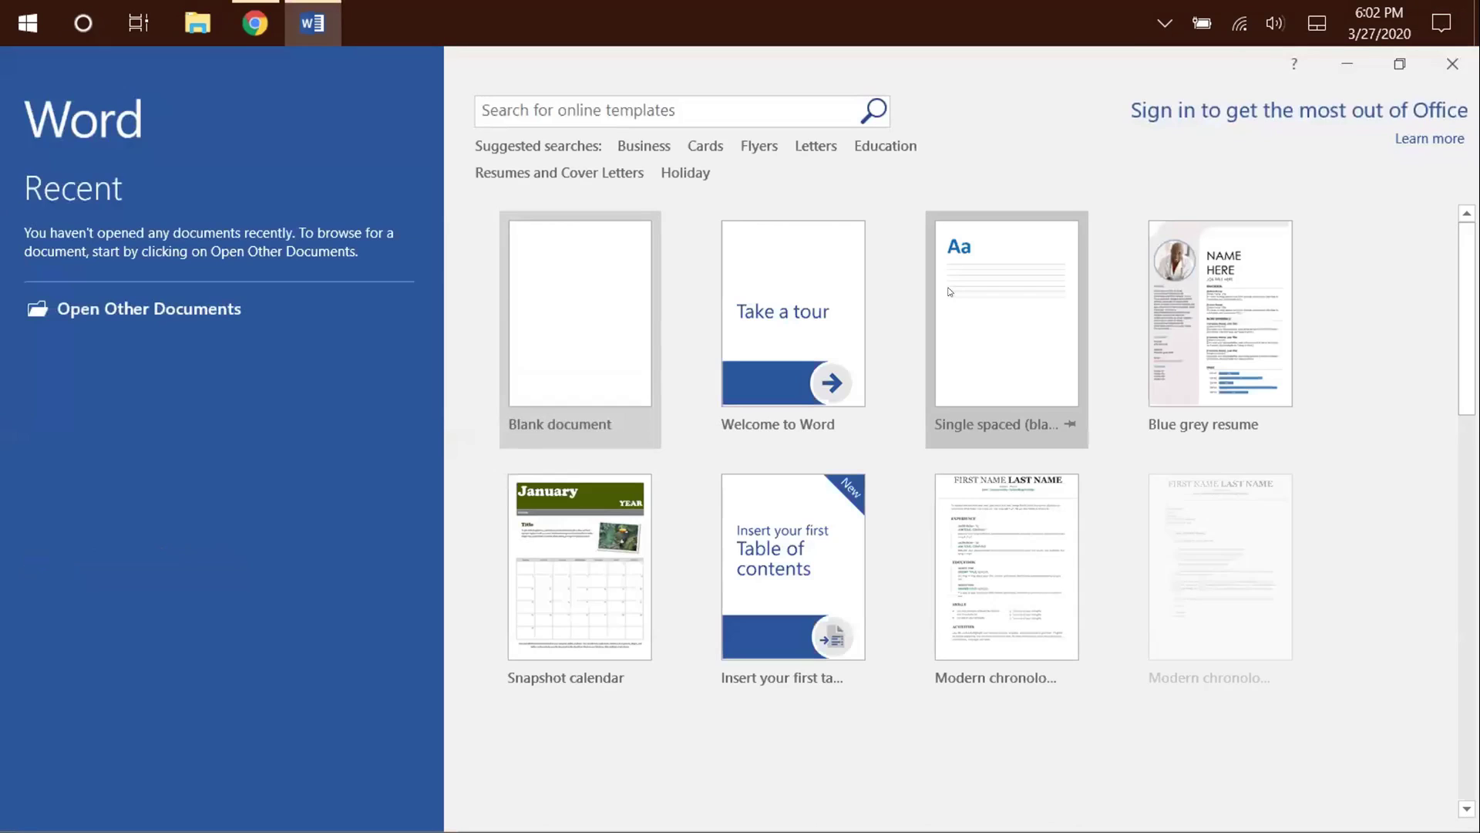
{"action": "left_click", "coordinate": [580, 325]}
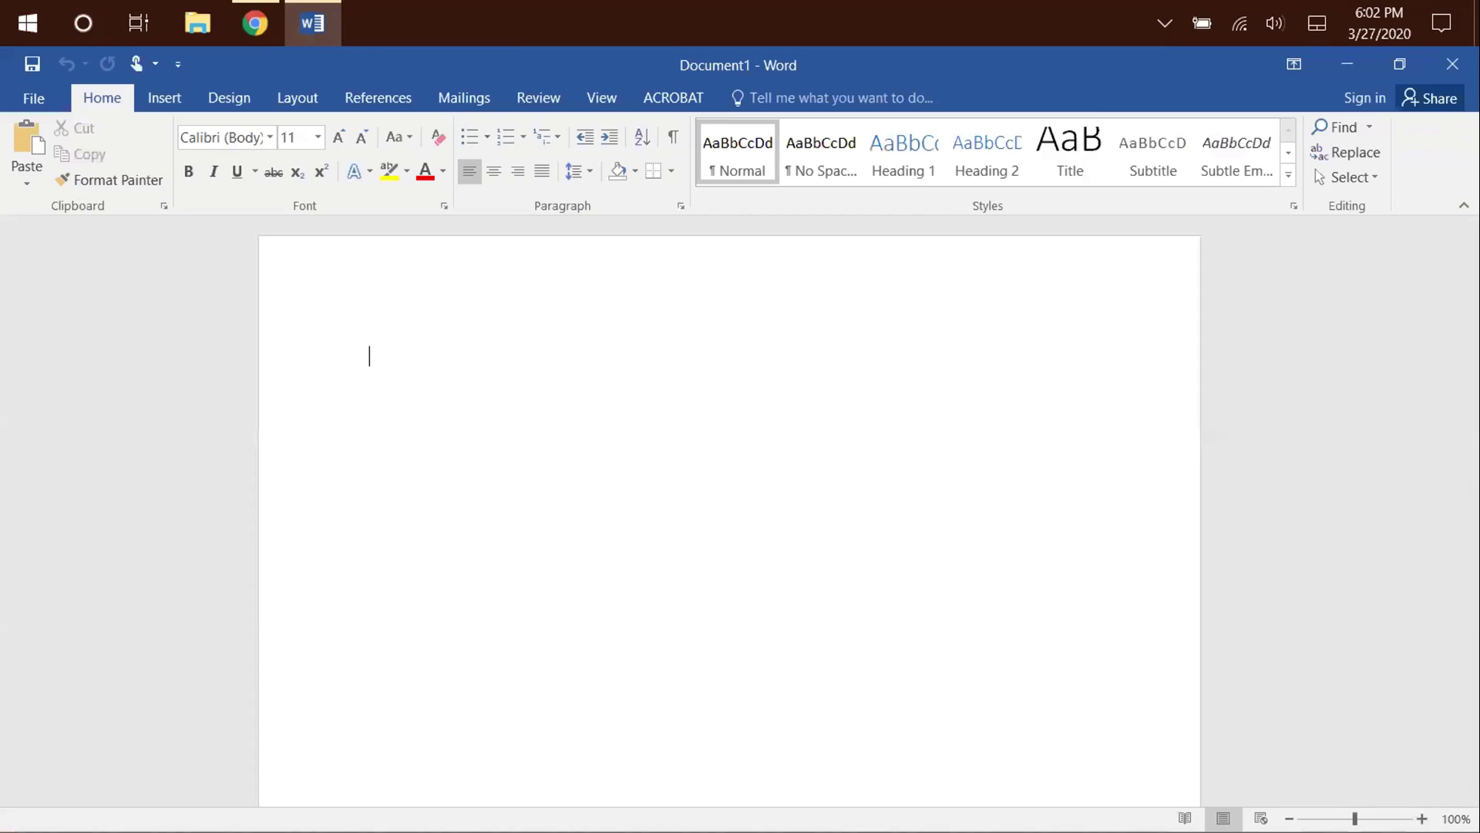
Minimize the blank Word document and briefly show the Start menu over the slide show.
{"action": "left_click", "coordinate": [1345, 64]}
{"action": "key", "text": "super"}
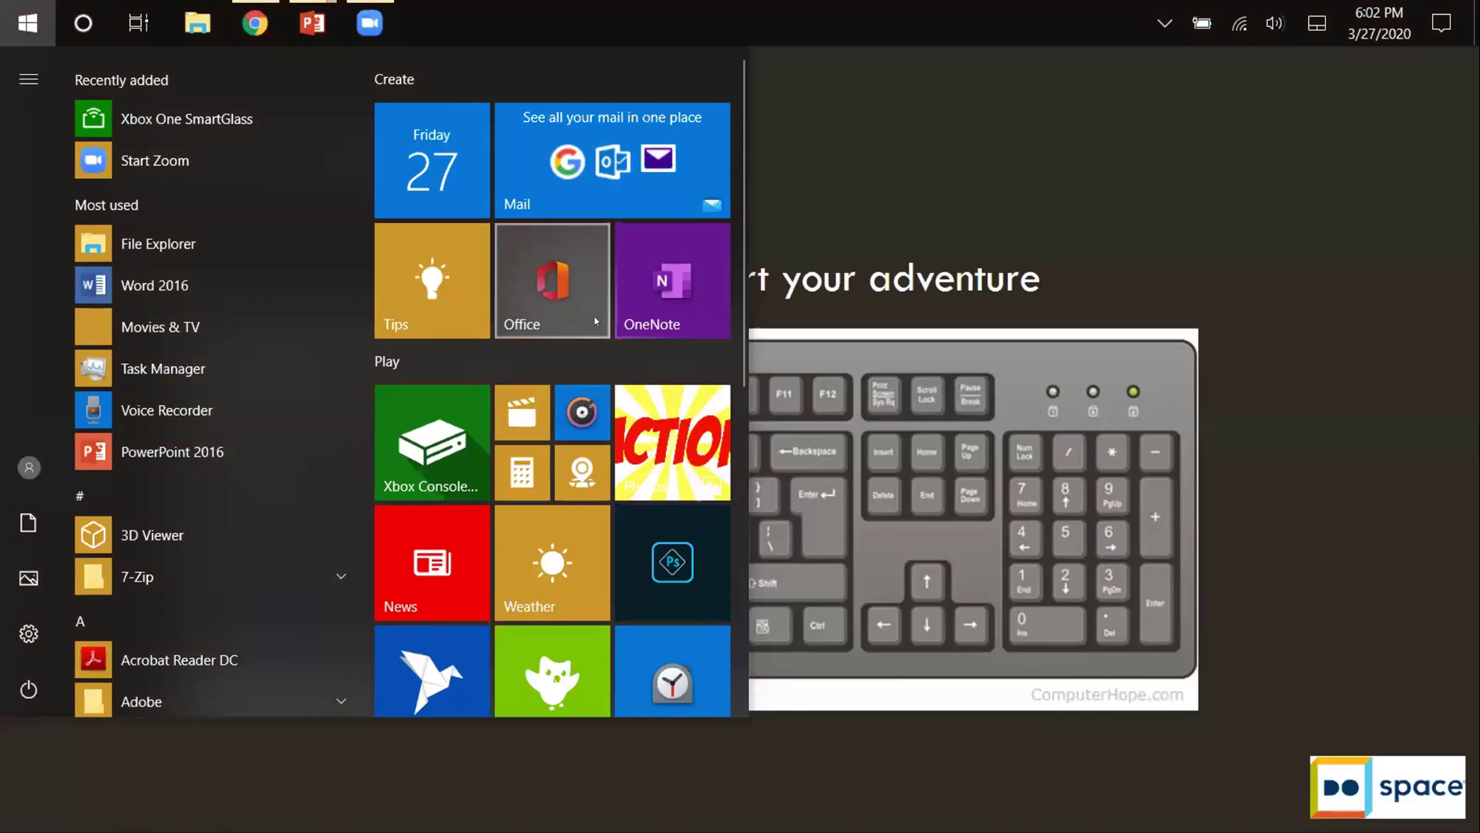
{"action": "left_click", "coordinate": [1391, 224]}
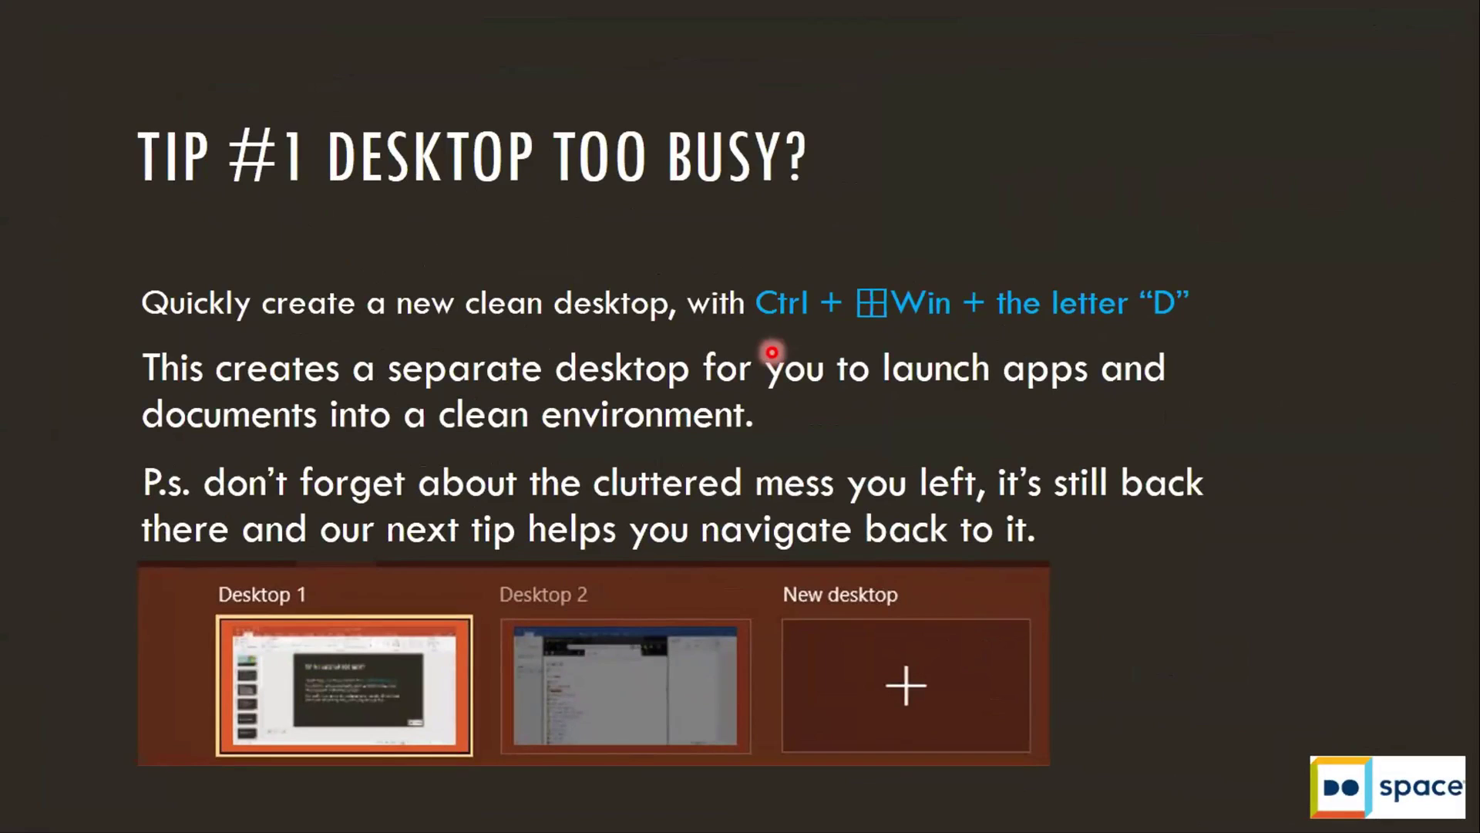
Restore the minimized Word document on Desktop 2 and return to the desktop with the slide show.
{"action": "key", "text": "ctrl+super+d"}
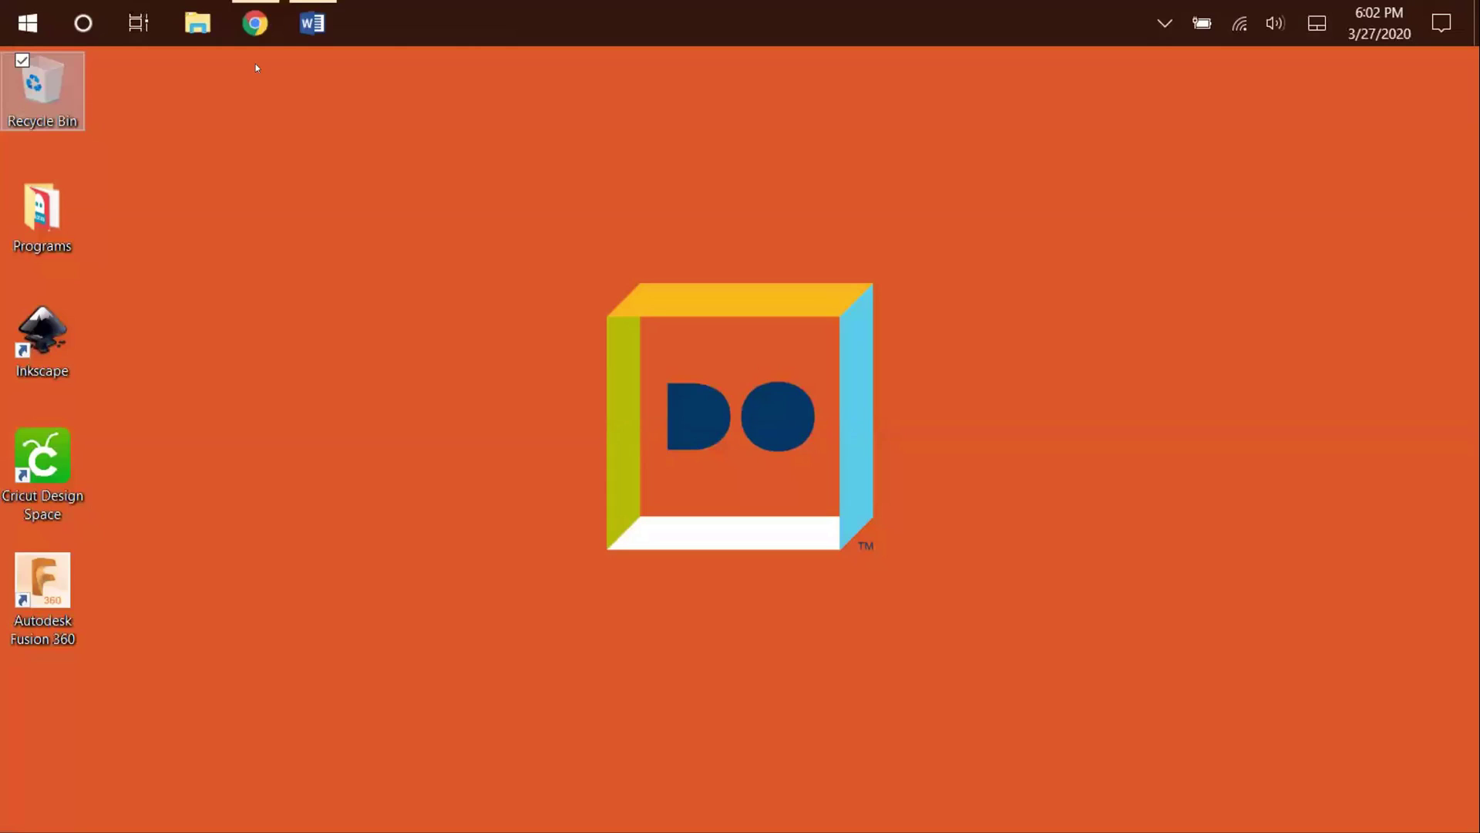
{"action": "left_click", "coordinate": [312, 23]}
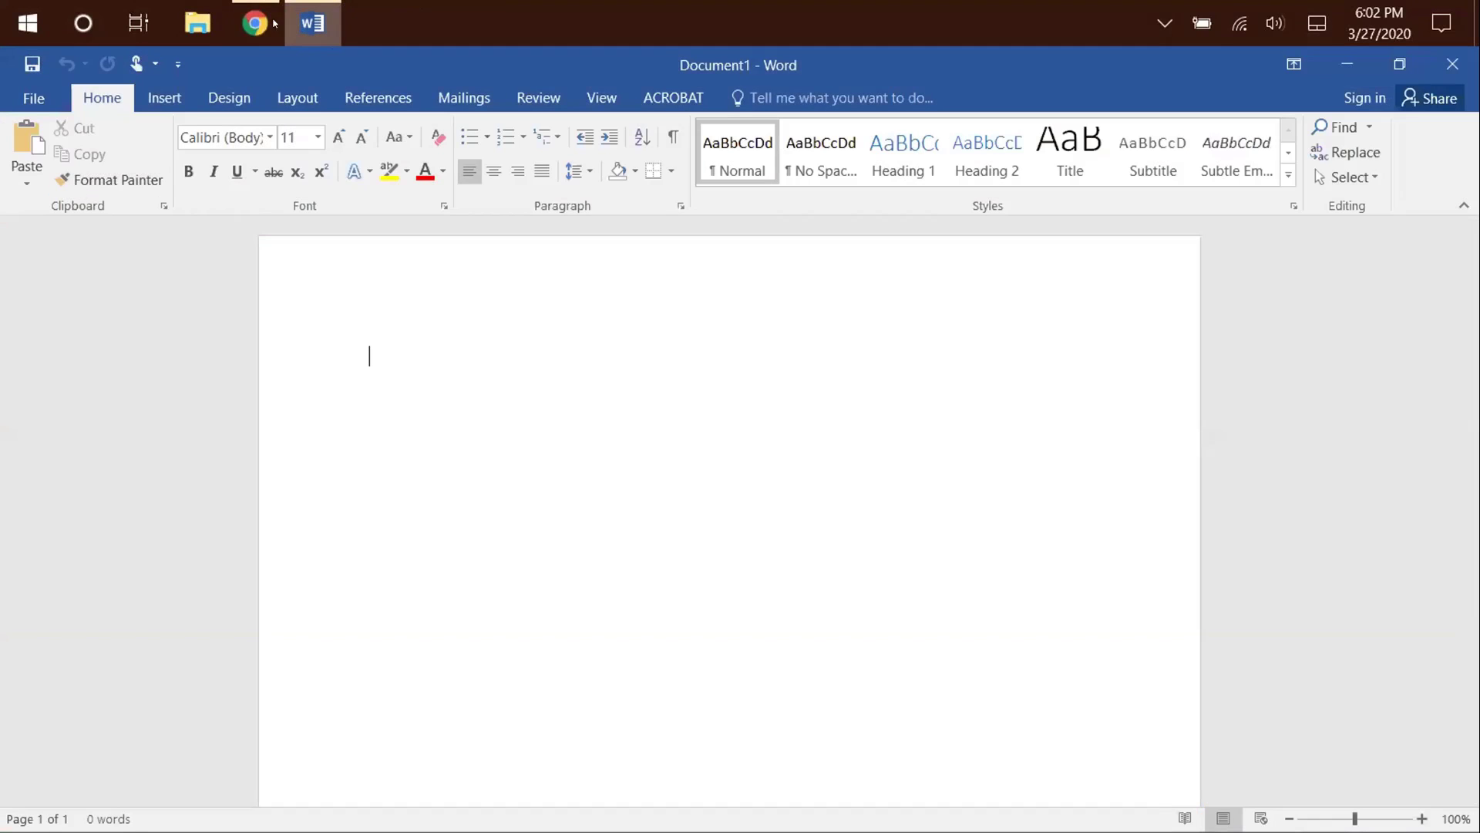
{"action": "key", "text": "ctrl+super+Left"}
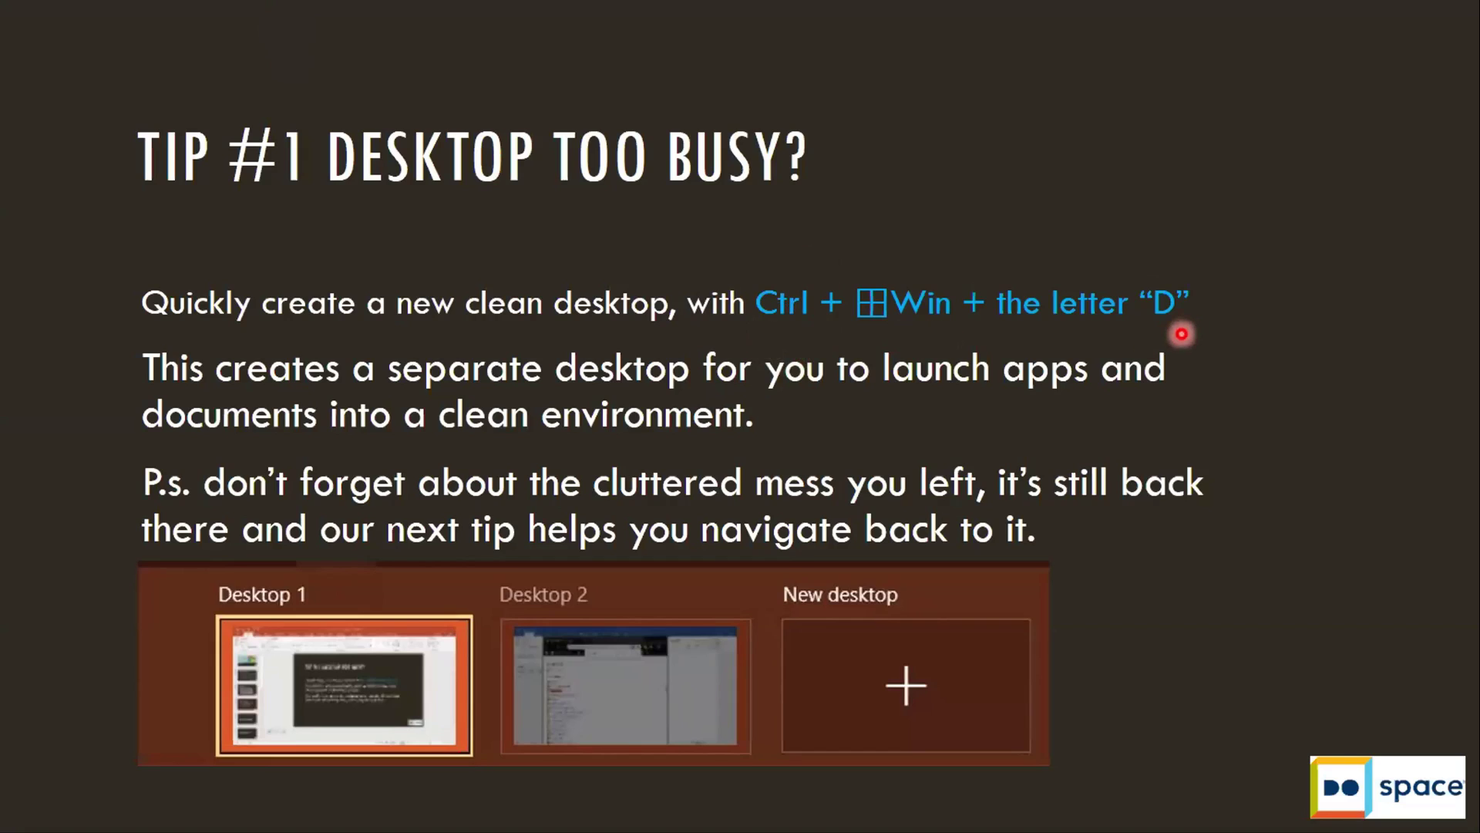
Create an additional virtual desktop and advance the slide show to the Tip #4 slide.
{"action": "key", "text": "ctrl+super+d"}
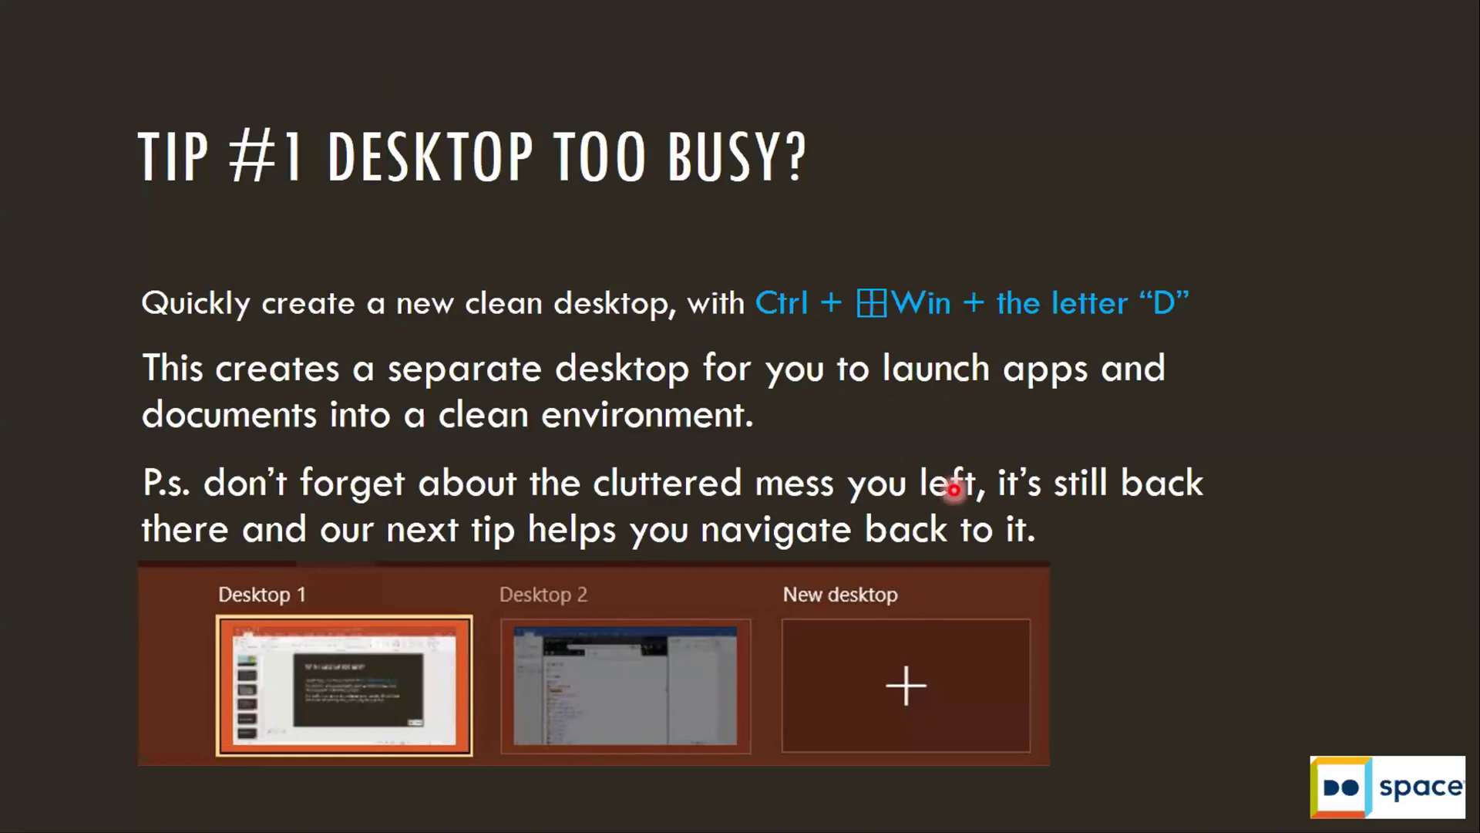
{"action": "key", "text": "Right"}
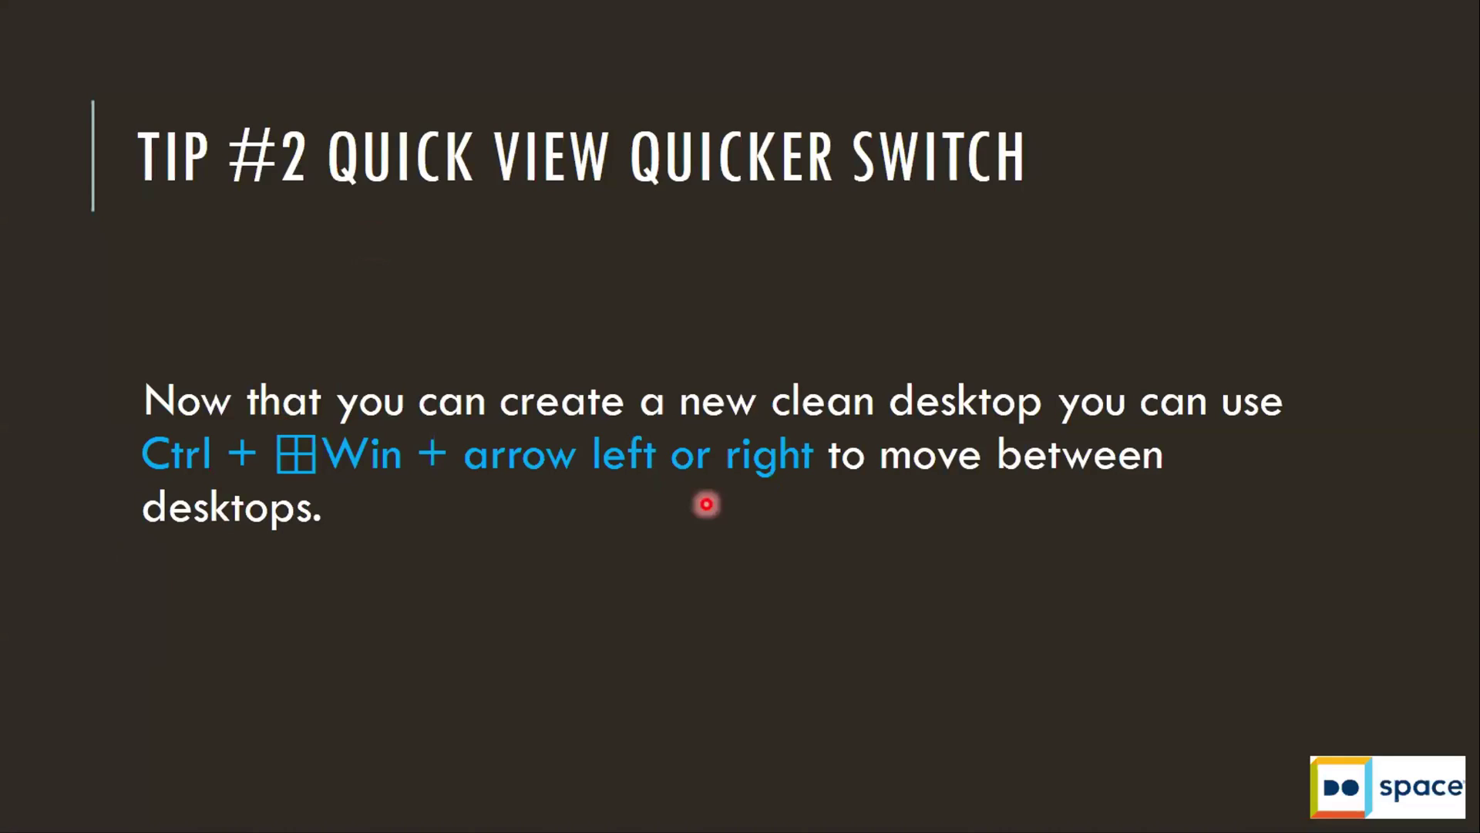
{"action": "key", "text": "Right"}
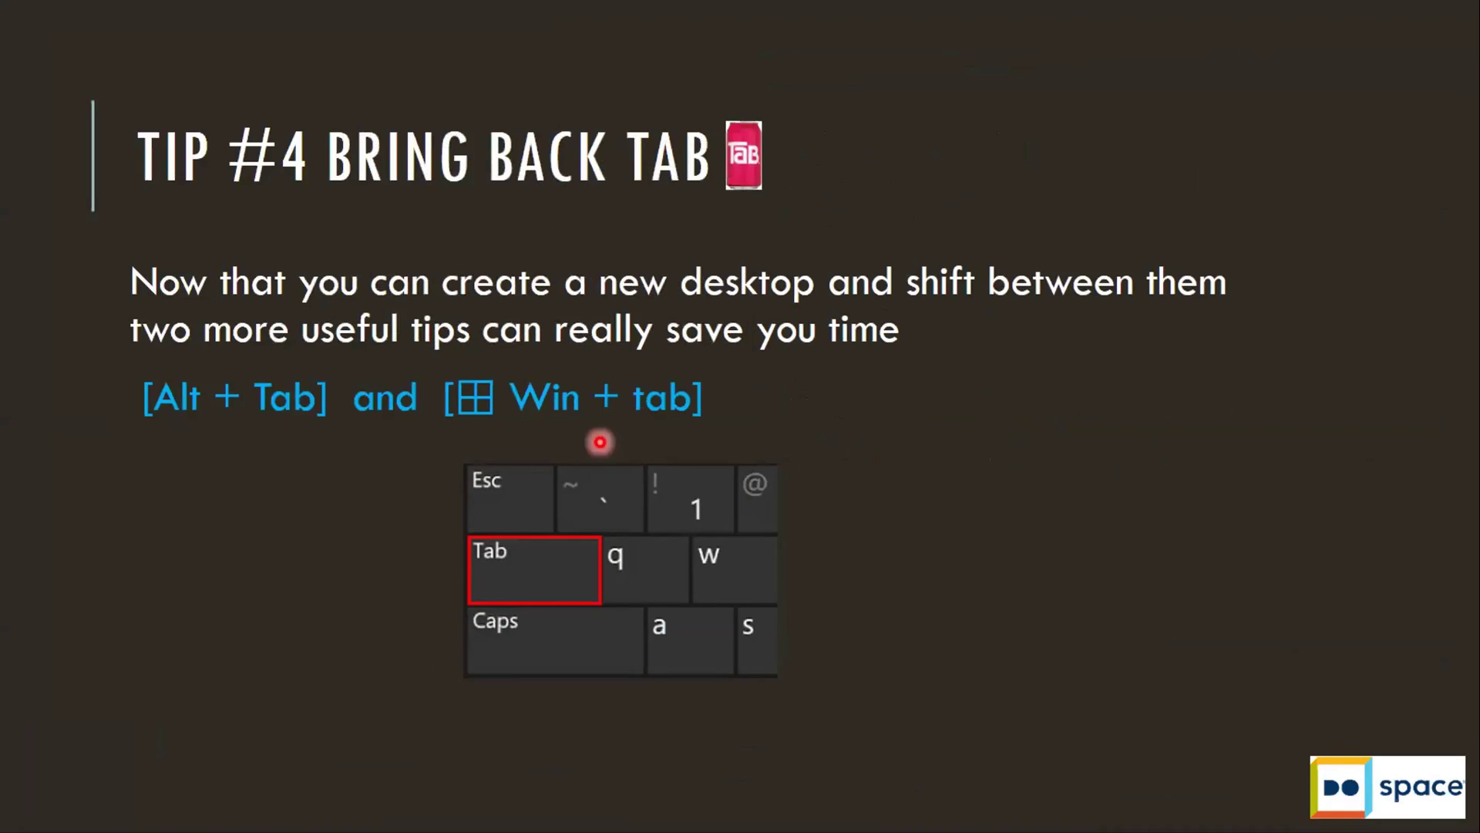
Preview the virtual desktops in Task View and remove Desktop 3.
{"action": "key", "text": "super+Tab"}
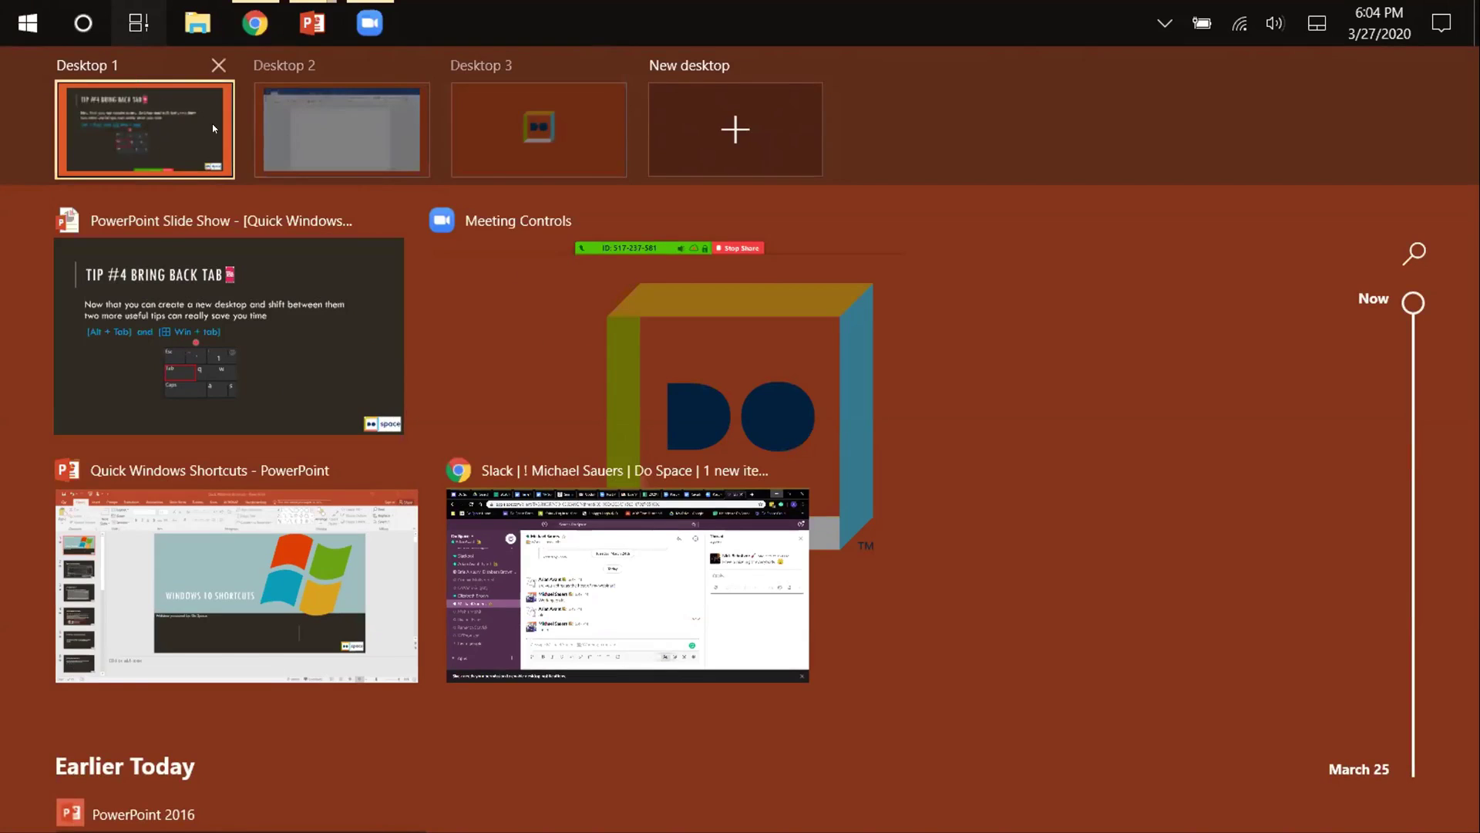
{"action": "mouse_move", "coordinate": [289, 140]}
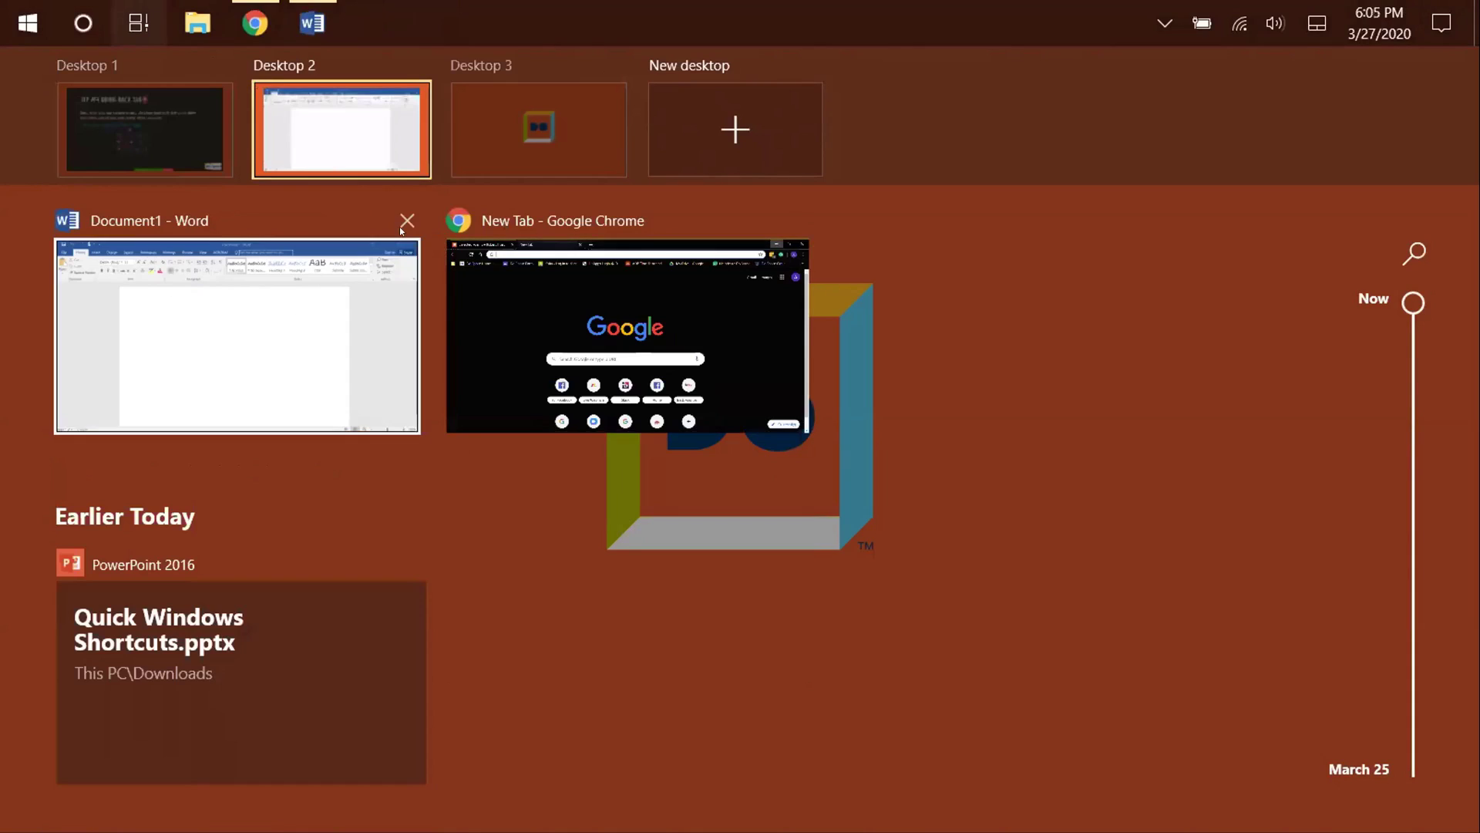
{"action": "mouse_move", "coordinate": [569, 116]}
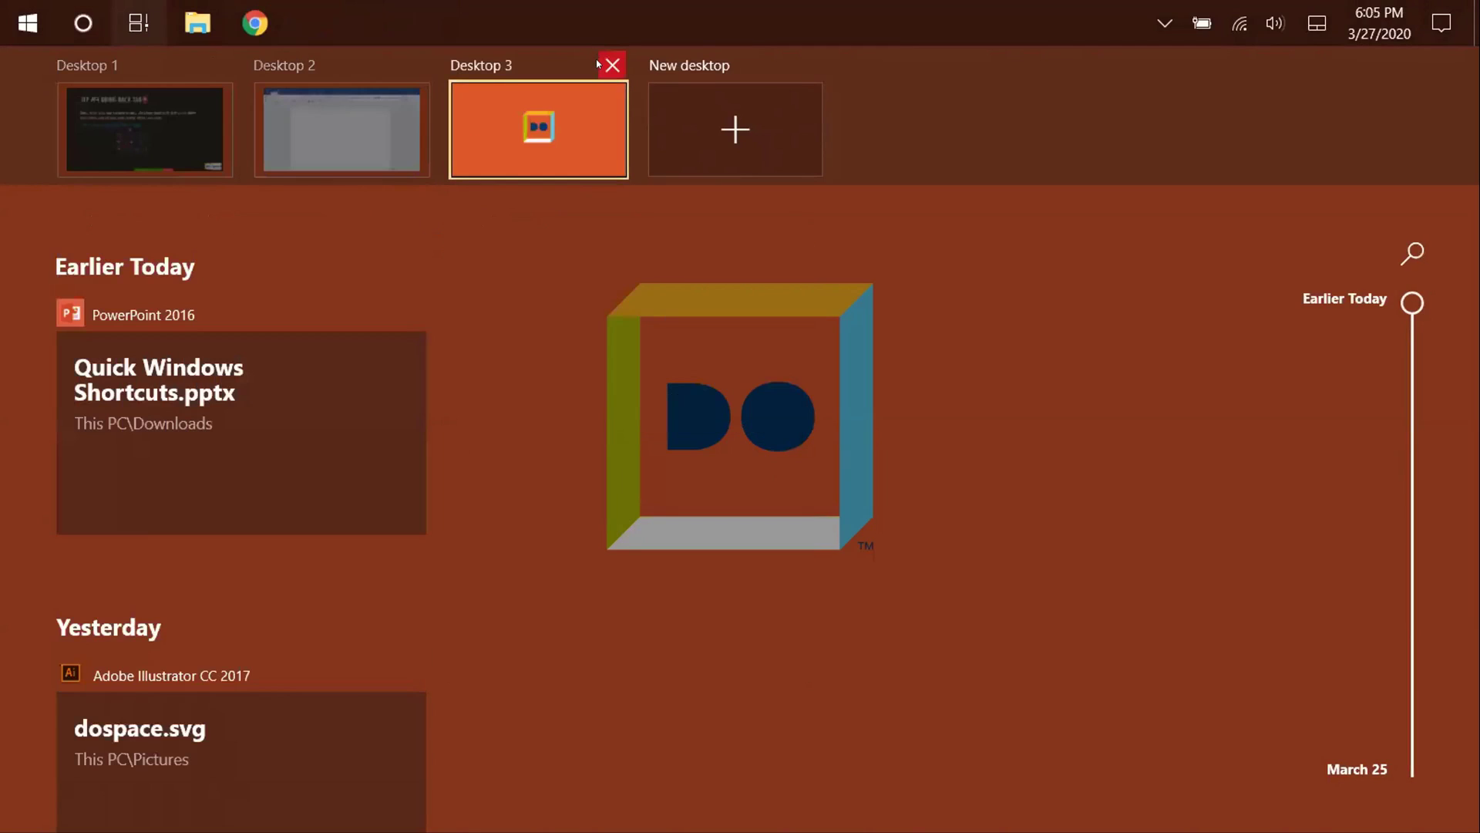
{"action": "left_click", "coordinate": [599, 64]}
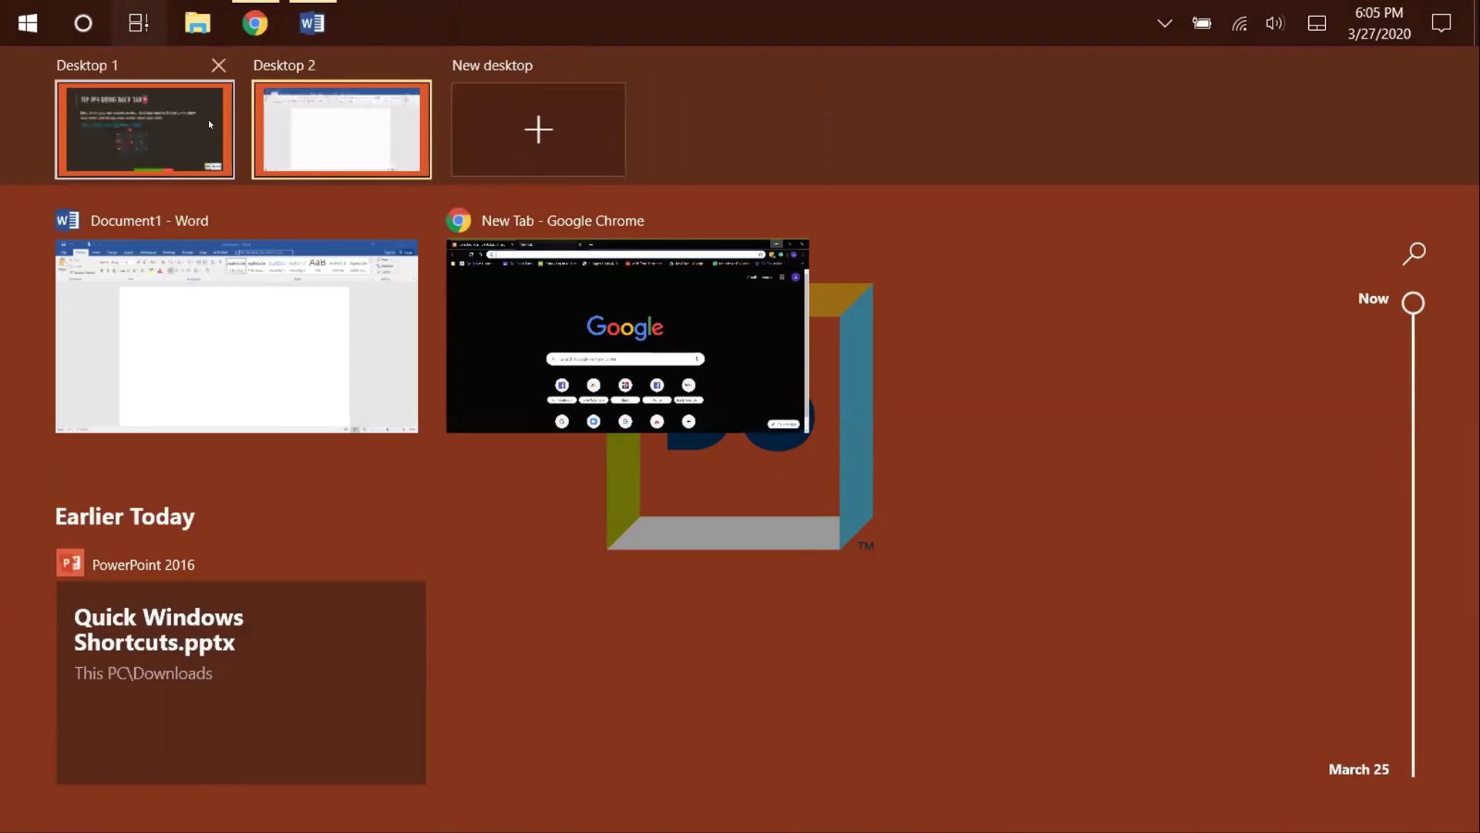
Move the Document1 Word window from Desktop 2 to Desktop 1 and check the open apps there.
{"action": "mouse_move", "coordinate": [209, 123]}
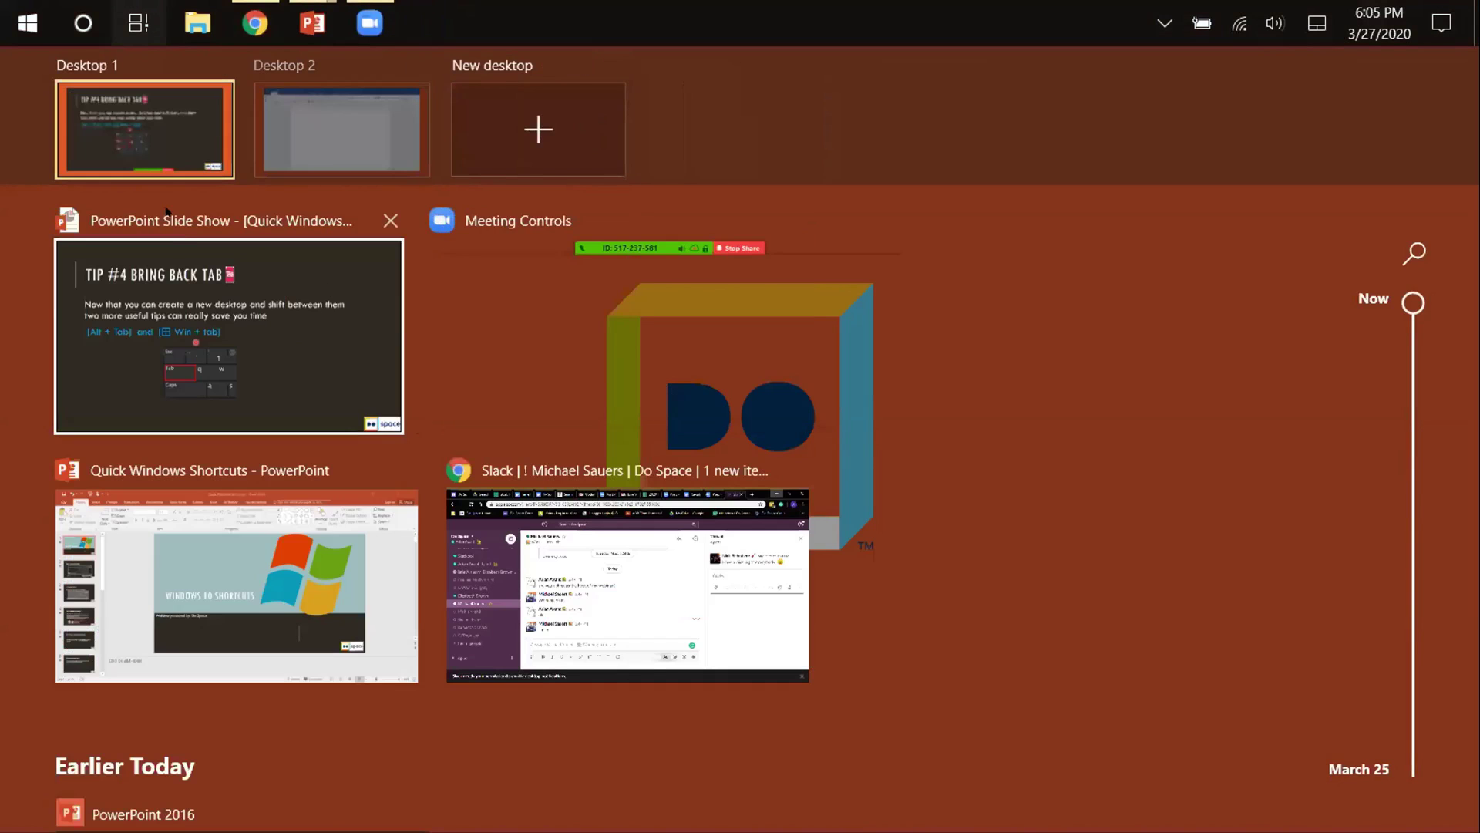
{"action": "left_click", "coordinate": [312, 155]}
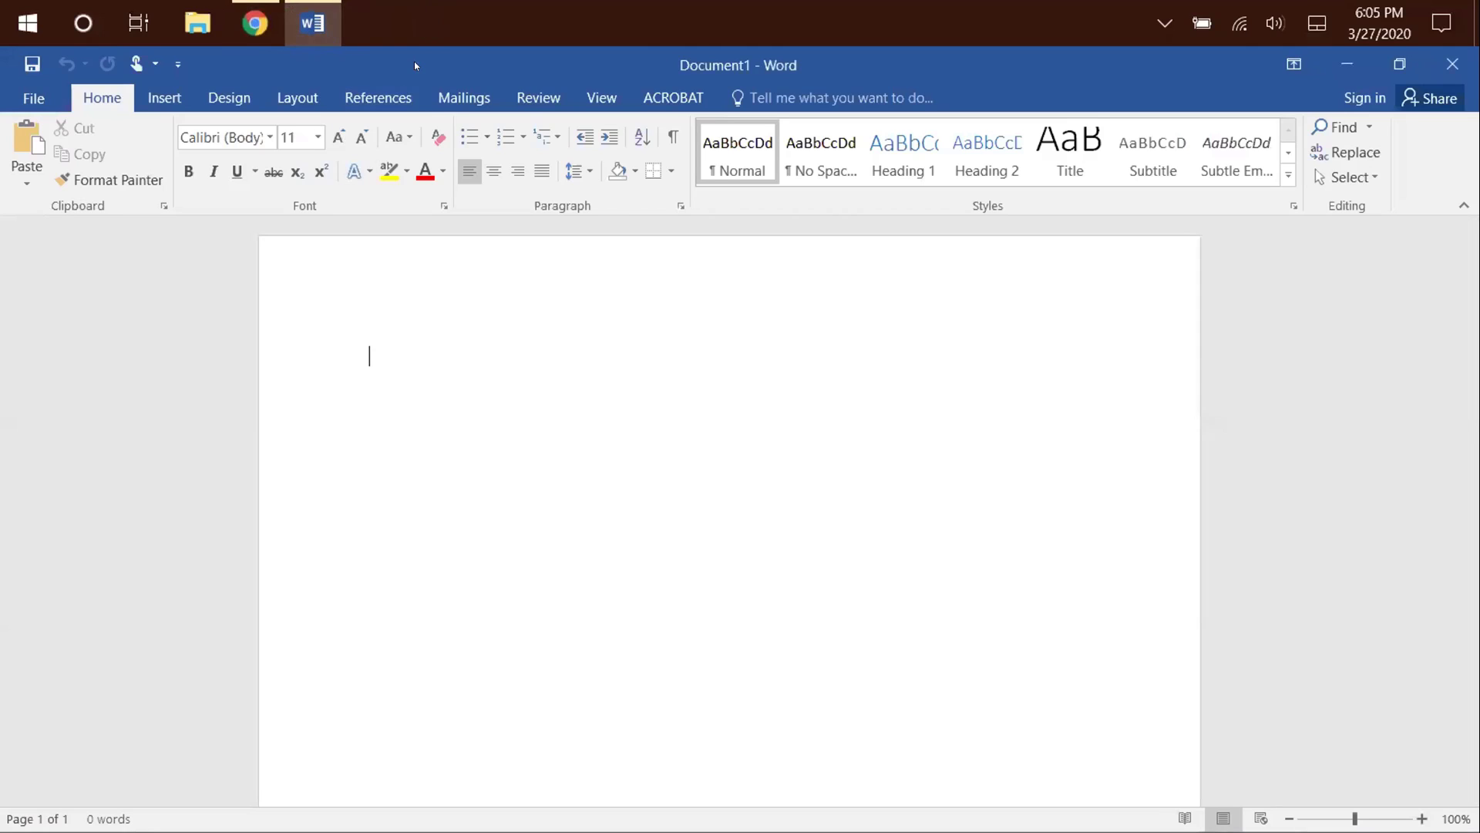
{"action": "key", "text": "super+Tab"}
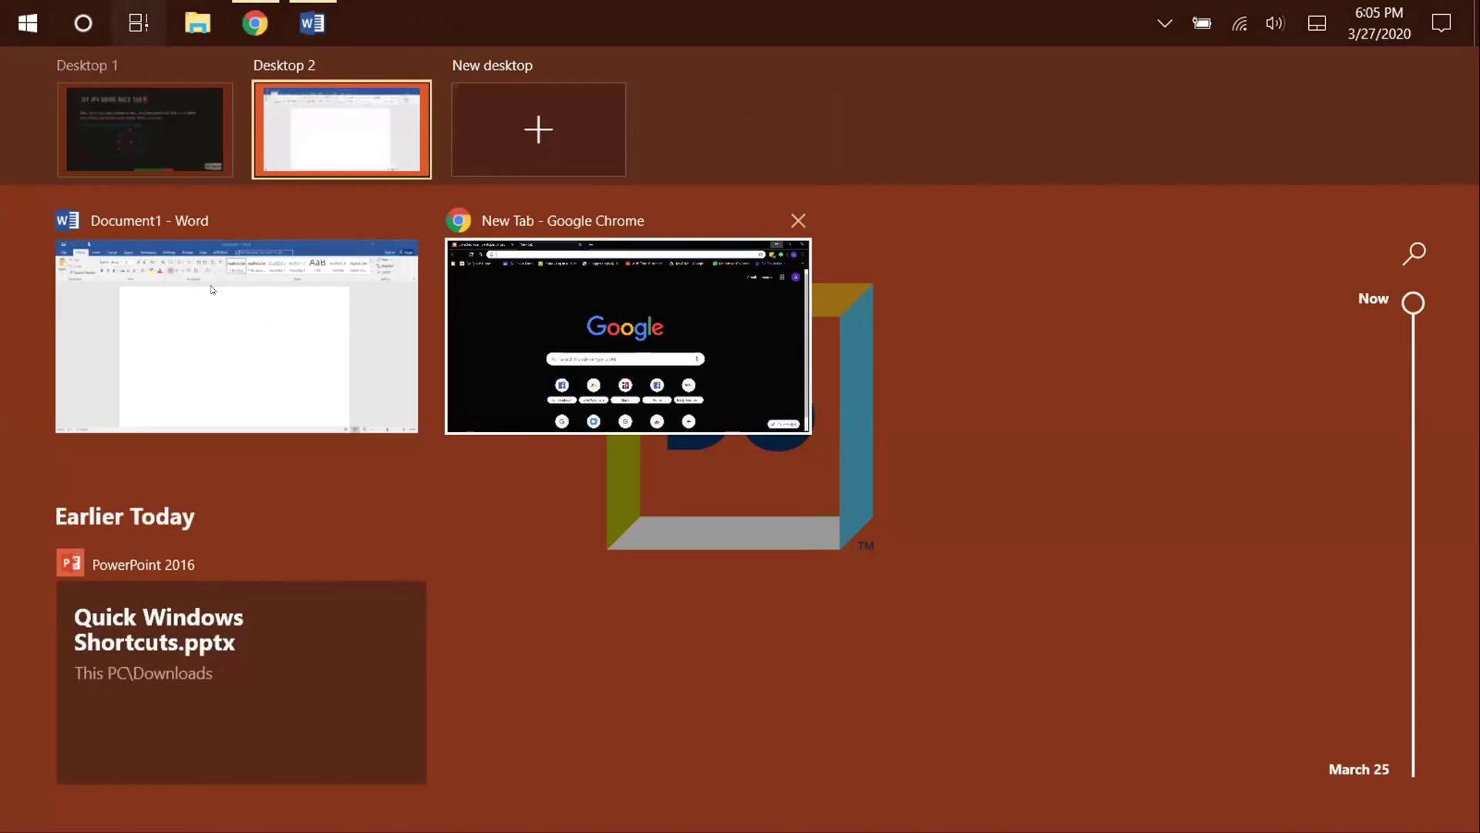
{"action": "left_click_drag", "start_coordinate": [317, 337], "coordinate": [185, 151]}
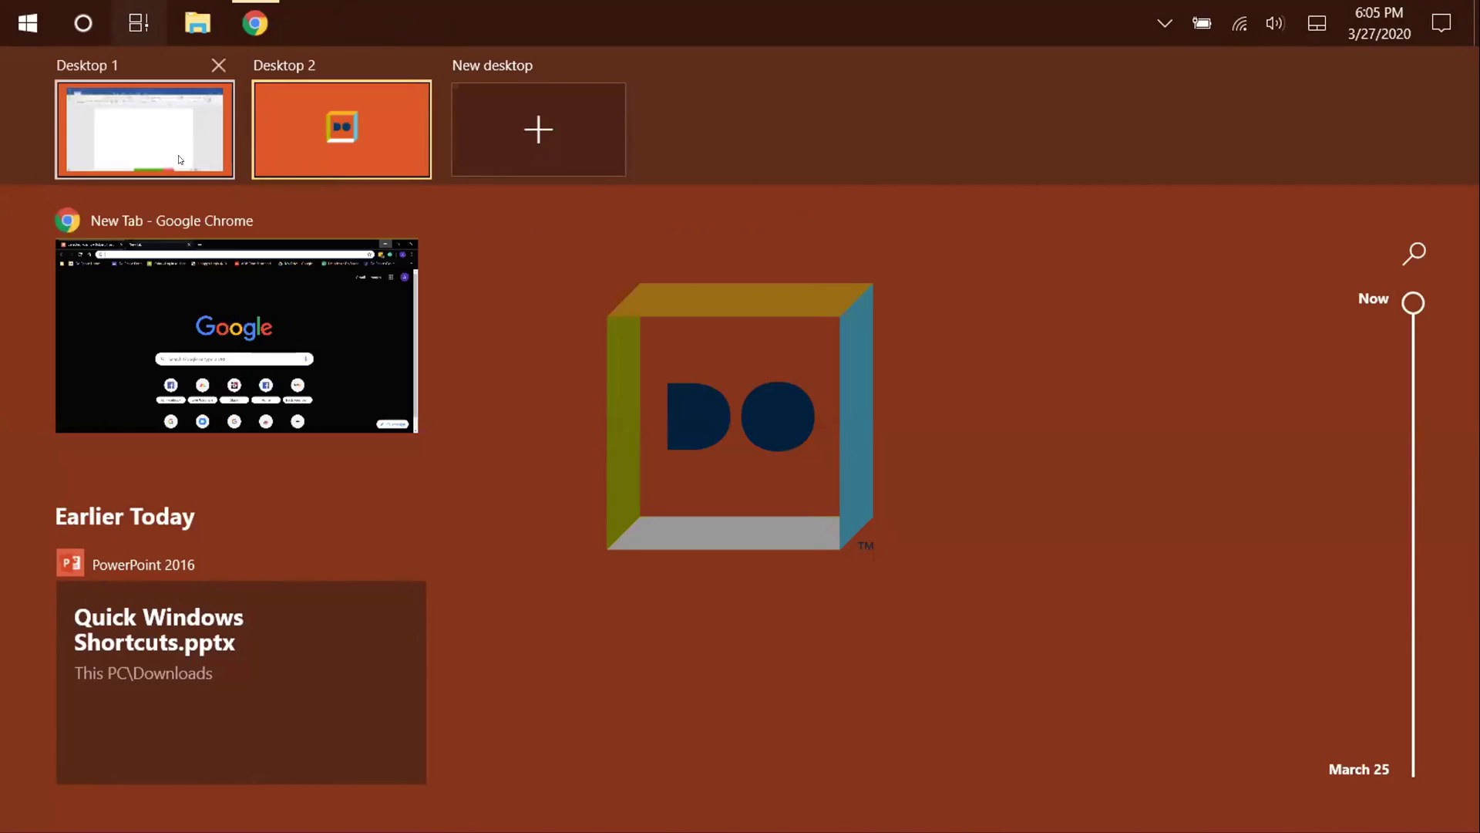
{"action": "left_click", "coordinate": [180, 160]}
{"action": "mouse_move", "coordinate": [434, 31]}
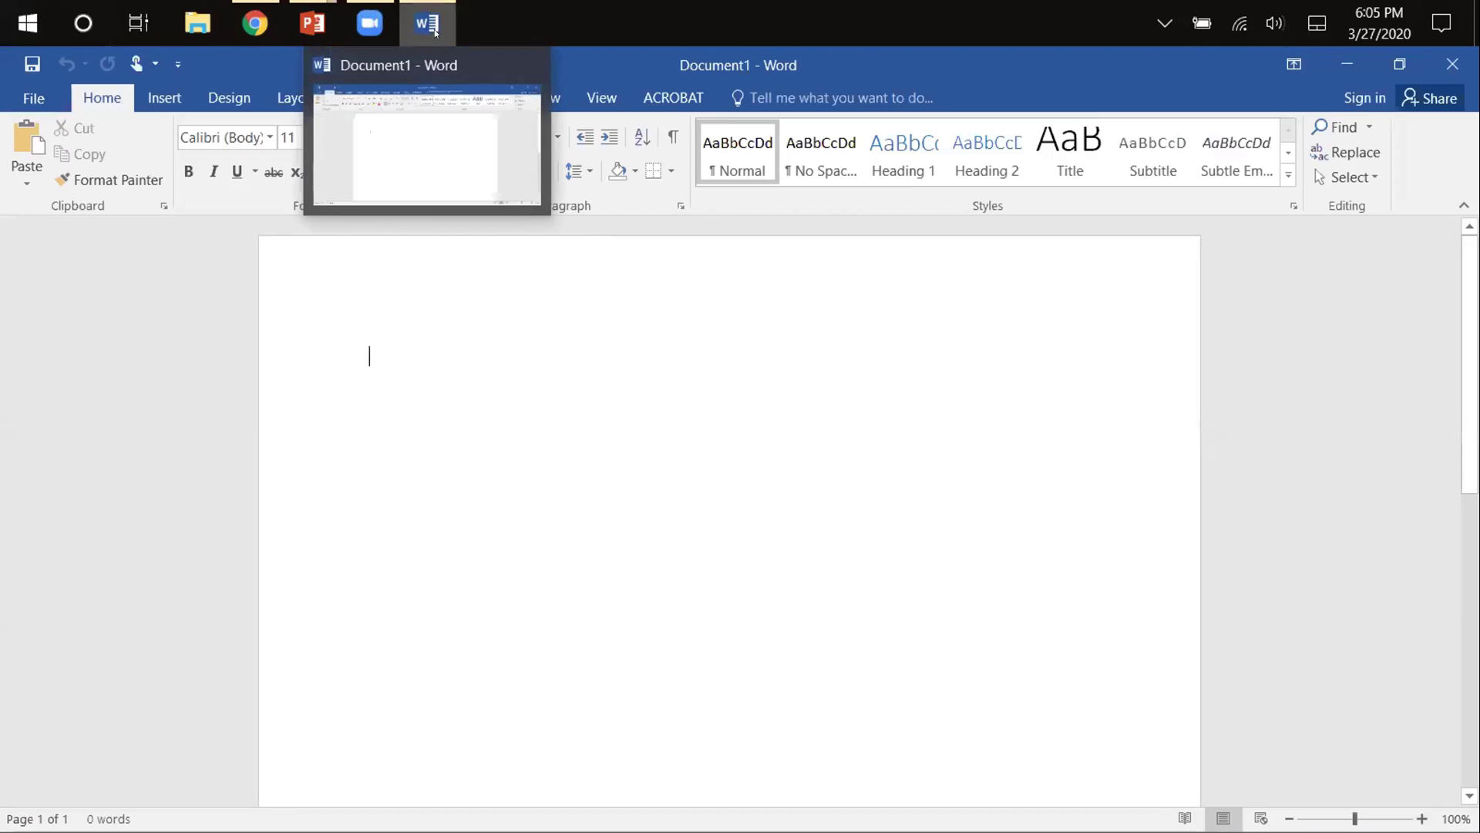
{"action": "mouse_move", "coordinate": [373, 23]}
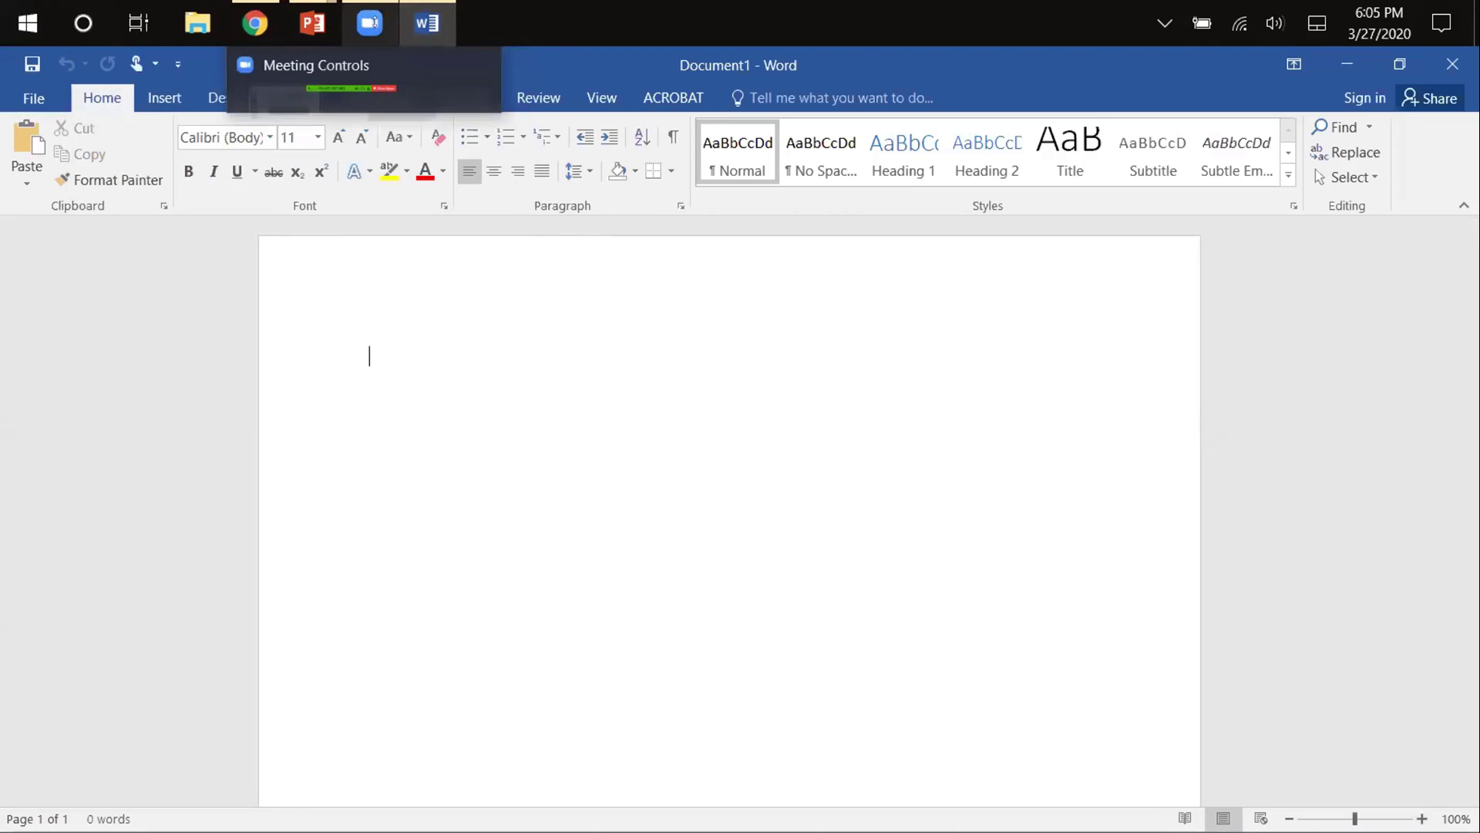
Move the Document1 Word window from Desktop 1 back to Desktop 2 using Task View.
{"action": "key", "text": "super+Tab"}
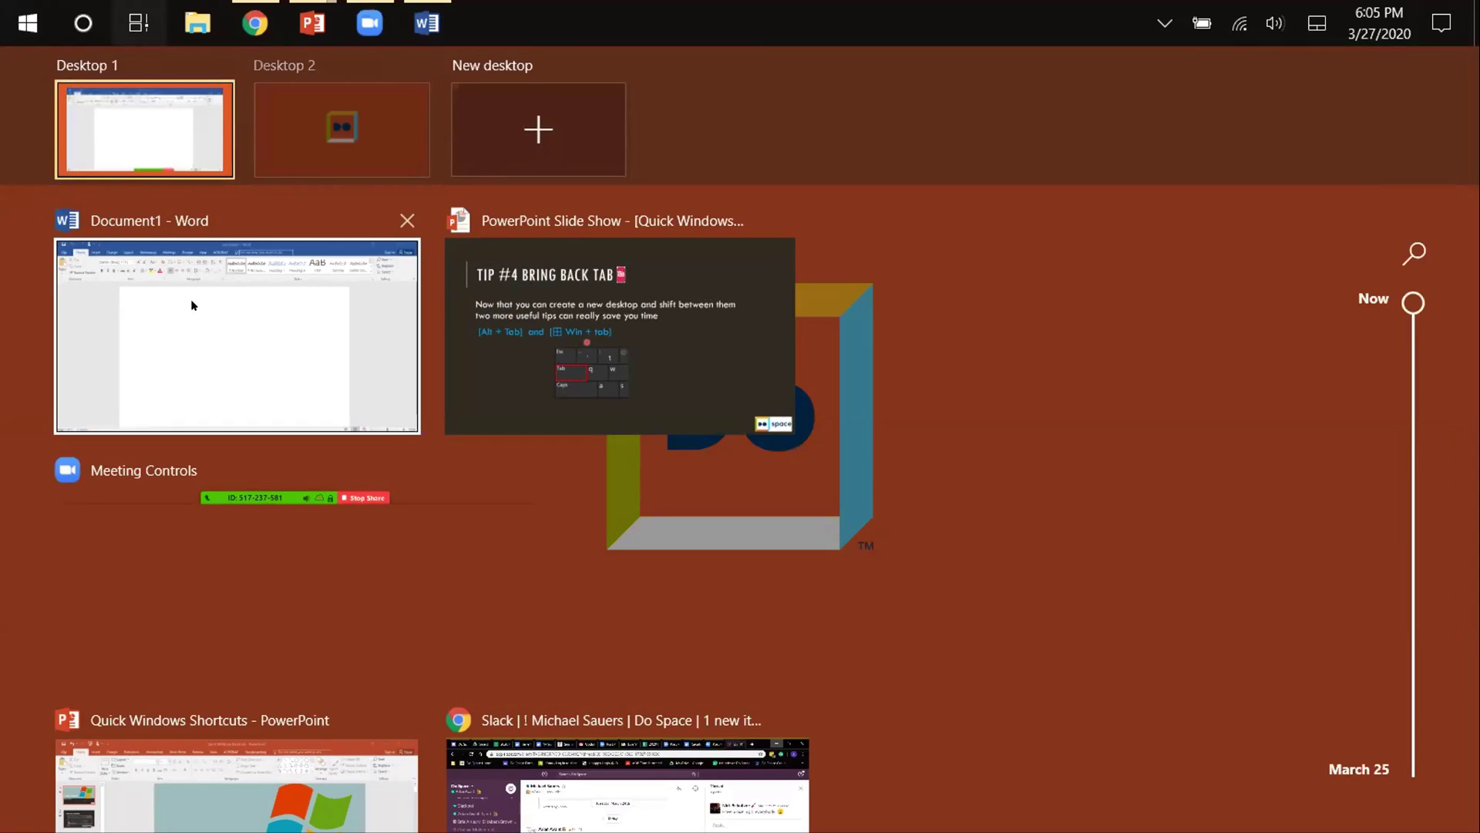
{"action": "left_click_drag", "start_coordinate": [192, 304], "coordinate": [341, 129]}
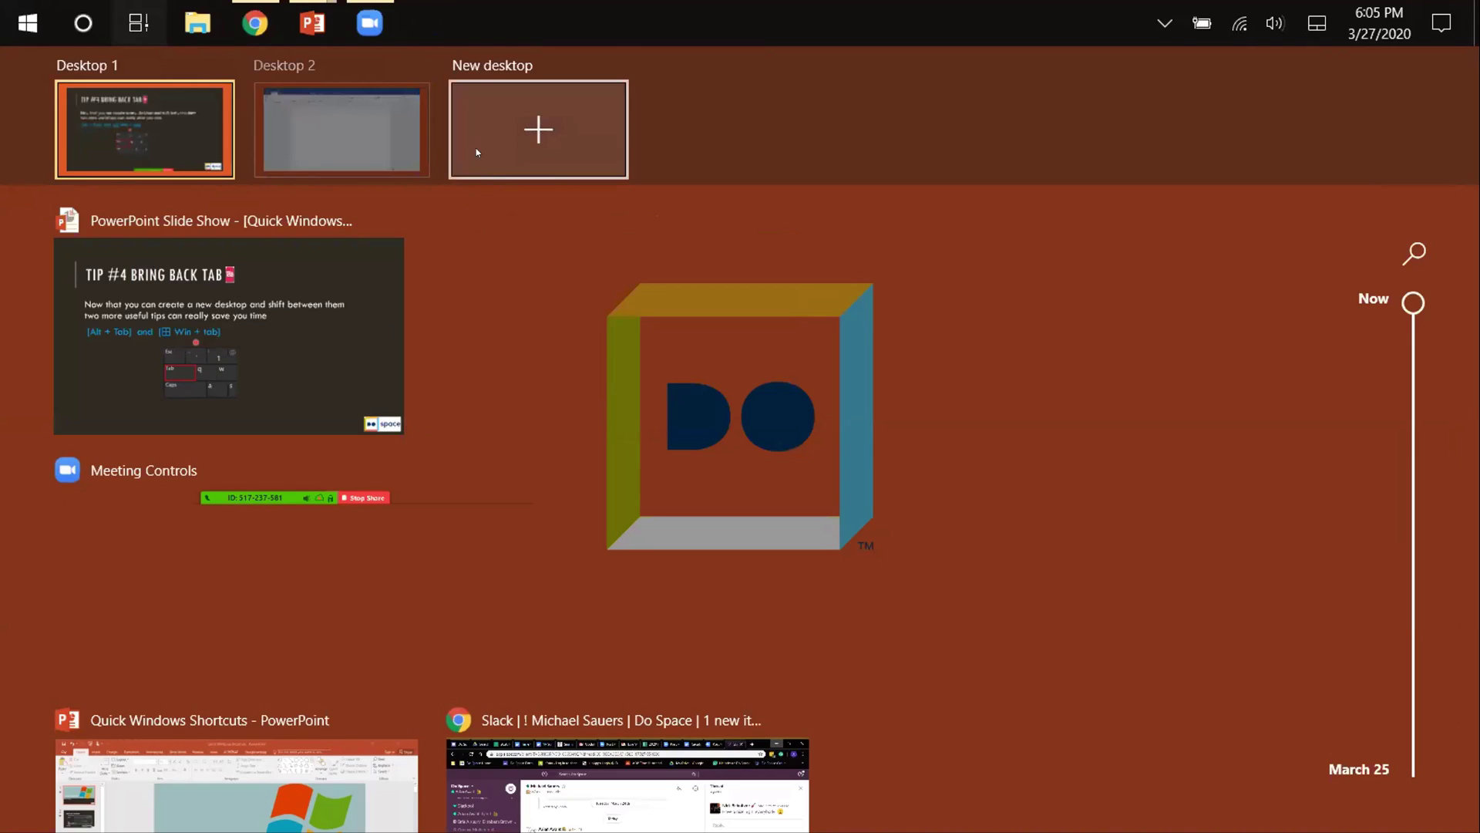
Add three new virtual desktops in Task View.
{"action": "left_click", "coordinate": [517, 150]}
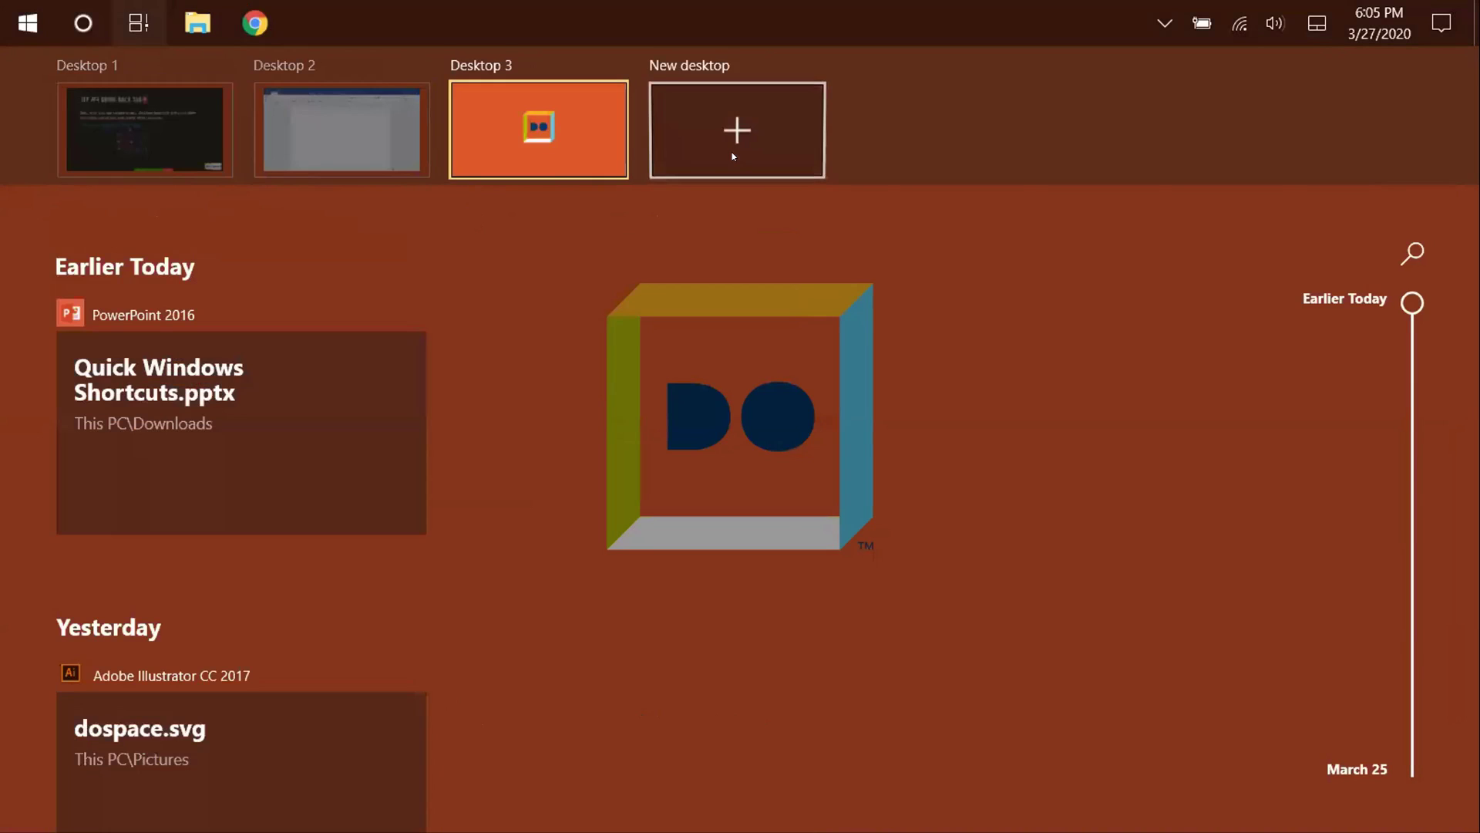
{"action": "left_click", "coordinate": [732, 151]}
{"action": "left_click", "coordinate": [919, 150]}
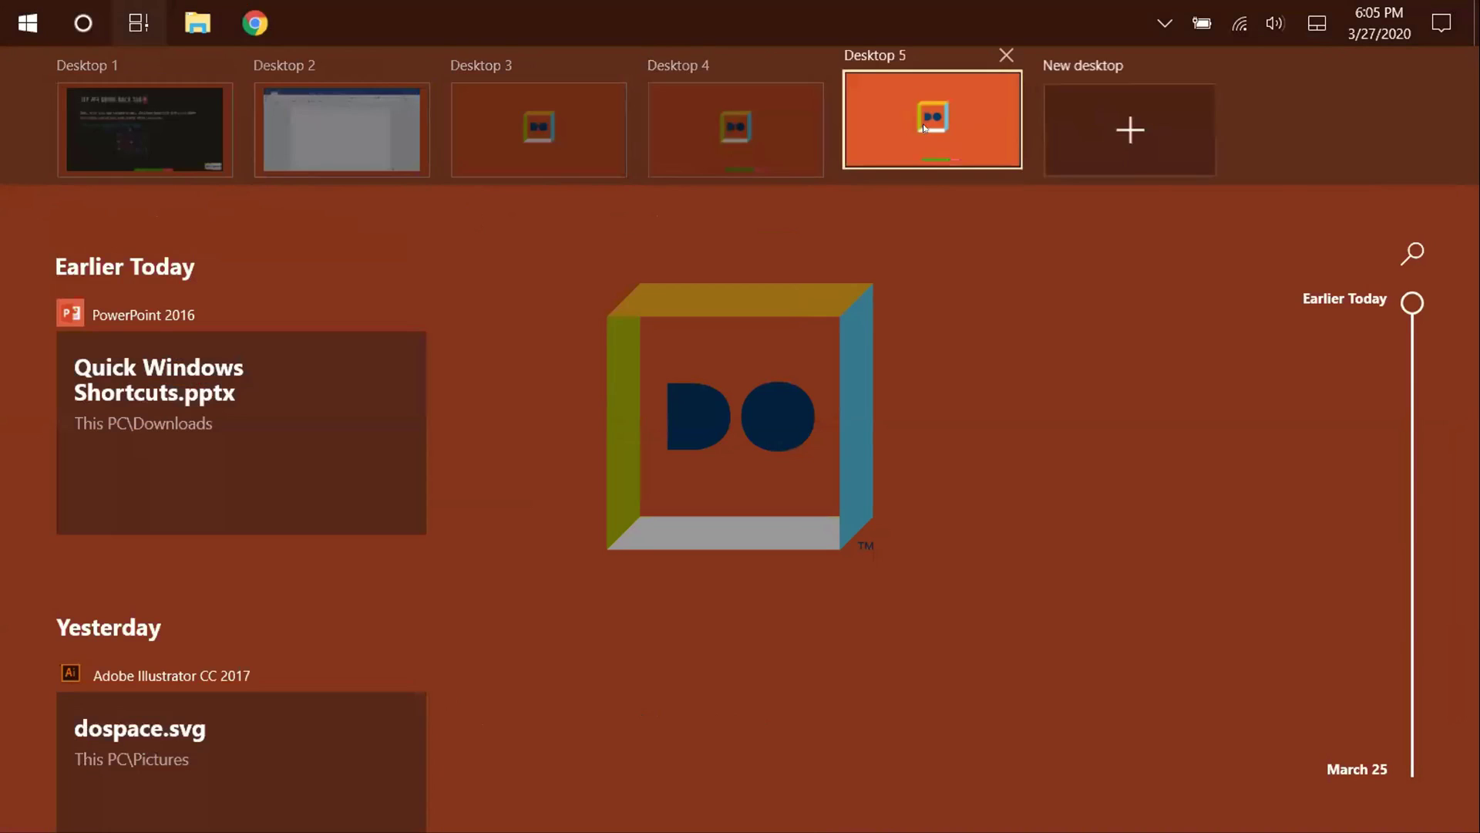
Remove Desktops 5, 4 and 3 and switch back to the slide show on Desktop 1.
{"action": "left_click", "coordinate": [1006, 56]}
{"action": "left_click", "coordinate": [808, 65]}
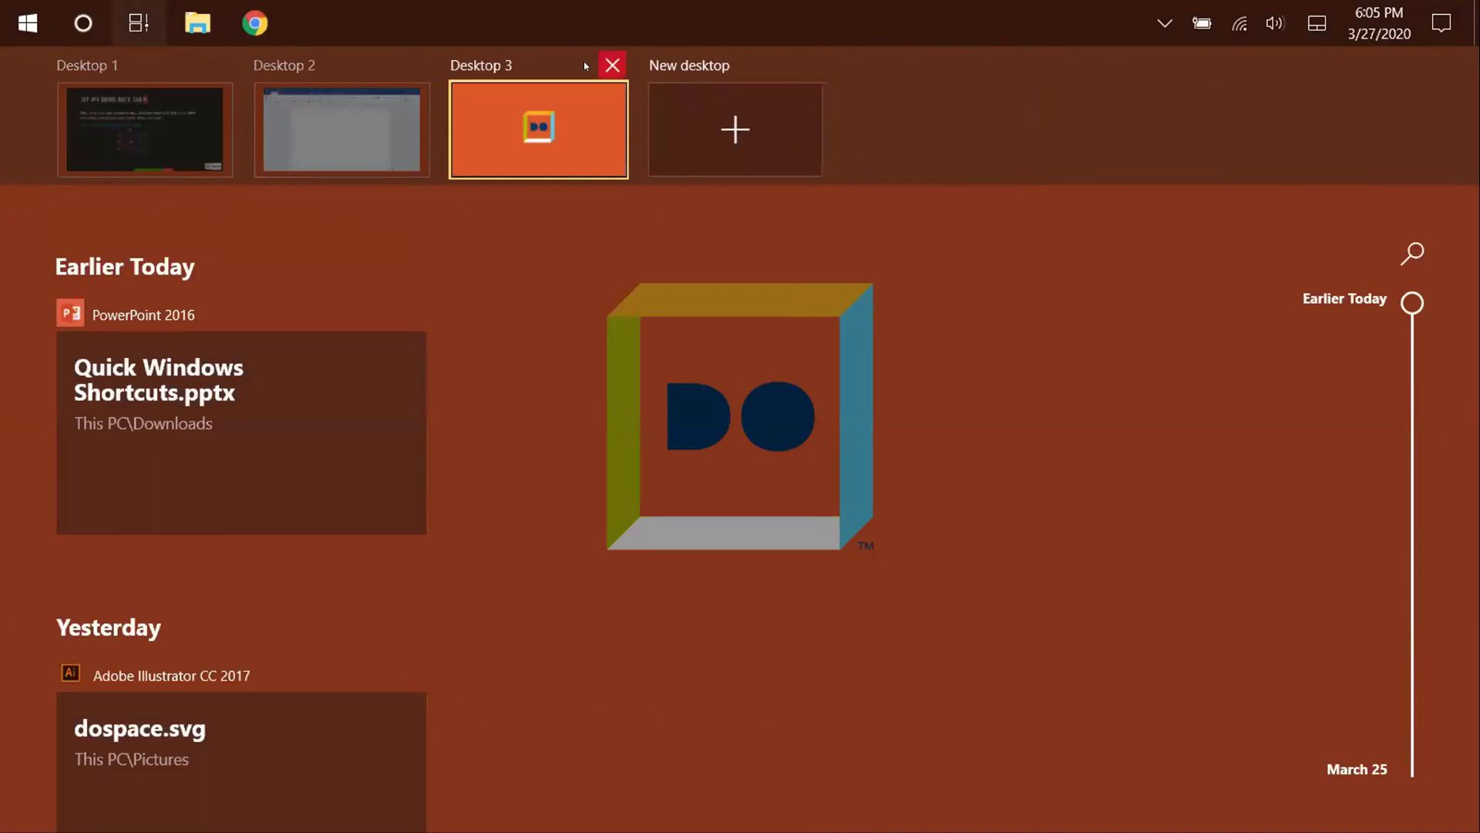
{"action": "left_click", "coordinate": [612, 66]}
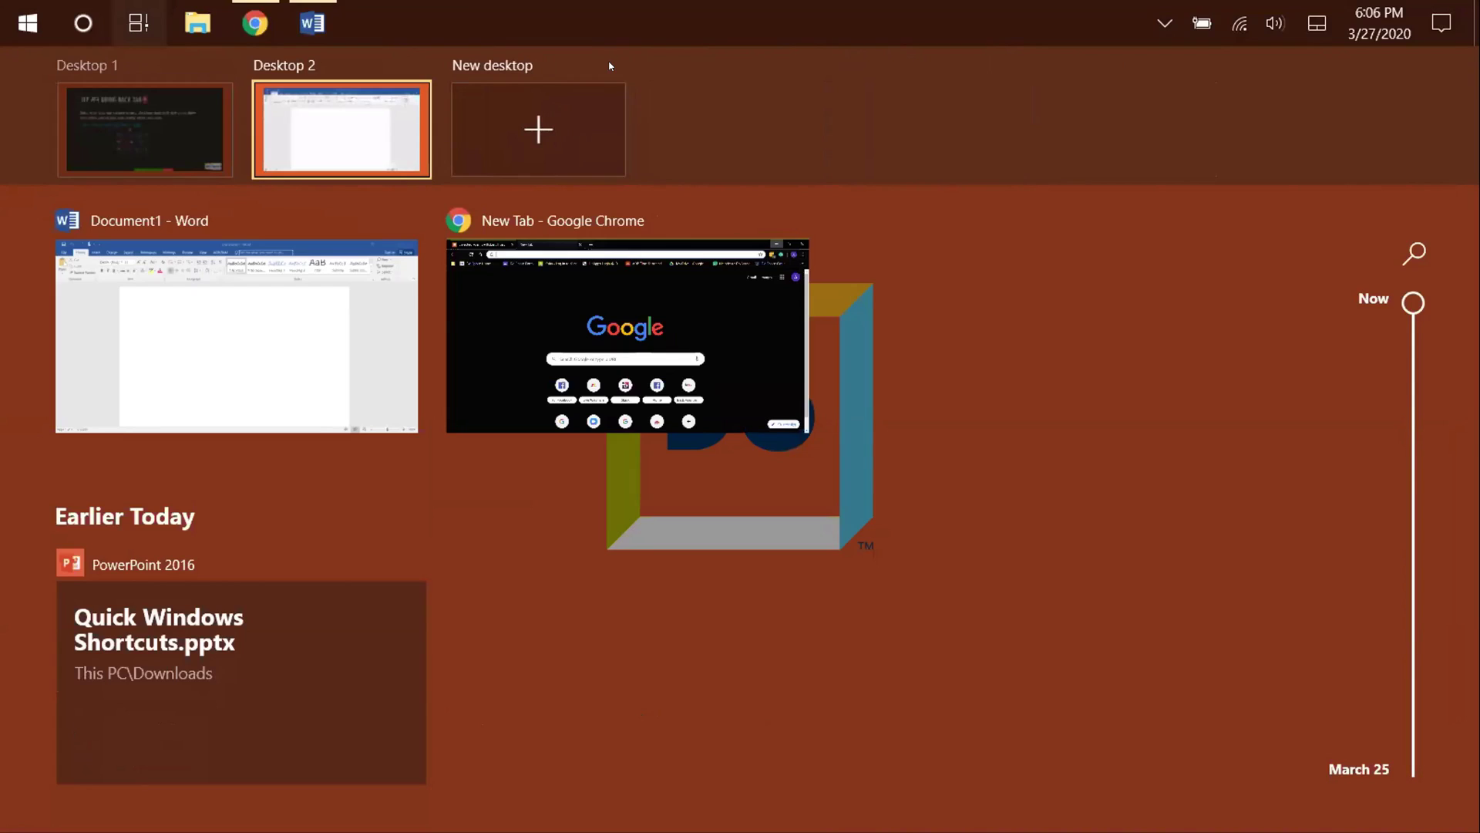
{"action": "left_click", "coordinate": [194, 116]}
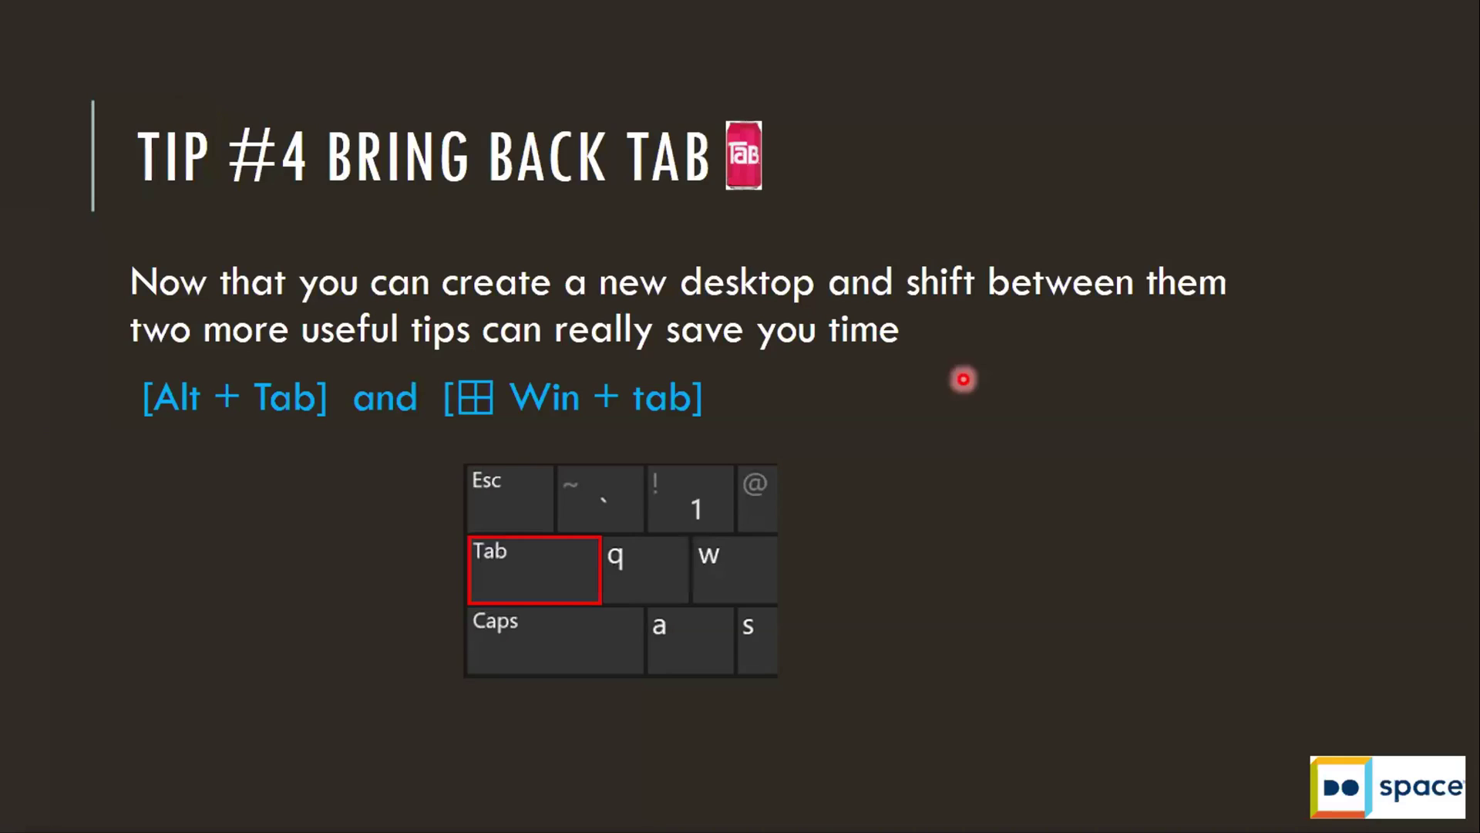
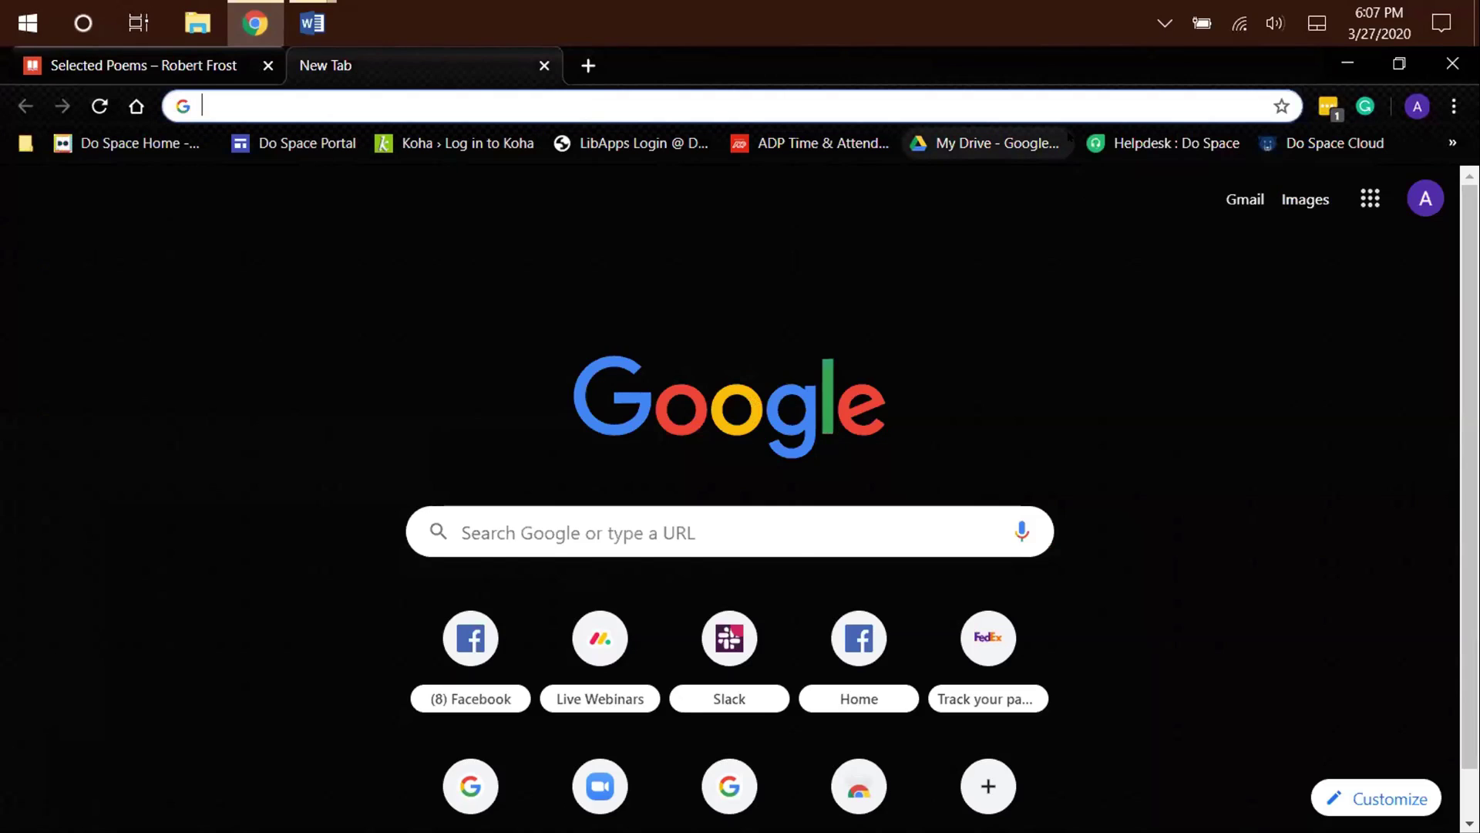
Snap Chrome to the left half of the screen, with Document2 in the upper-right quarter and Document1 in the lower-right quarter.
{"action": "key", "text": "super+Left"}
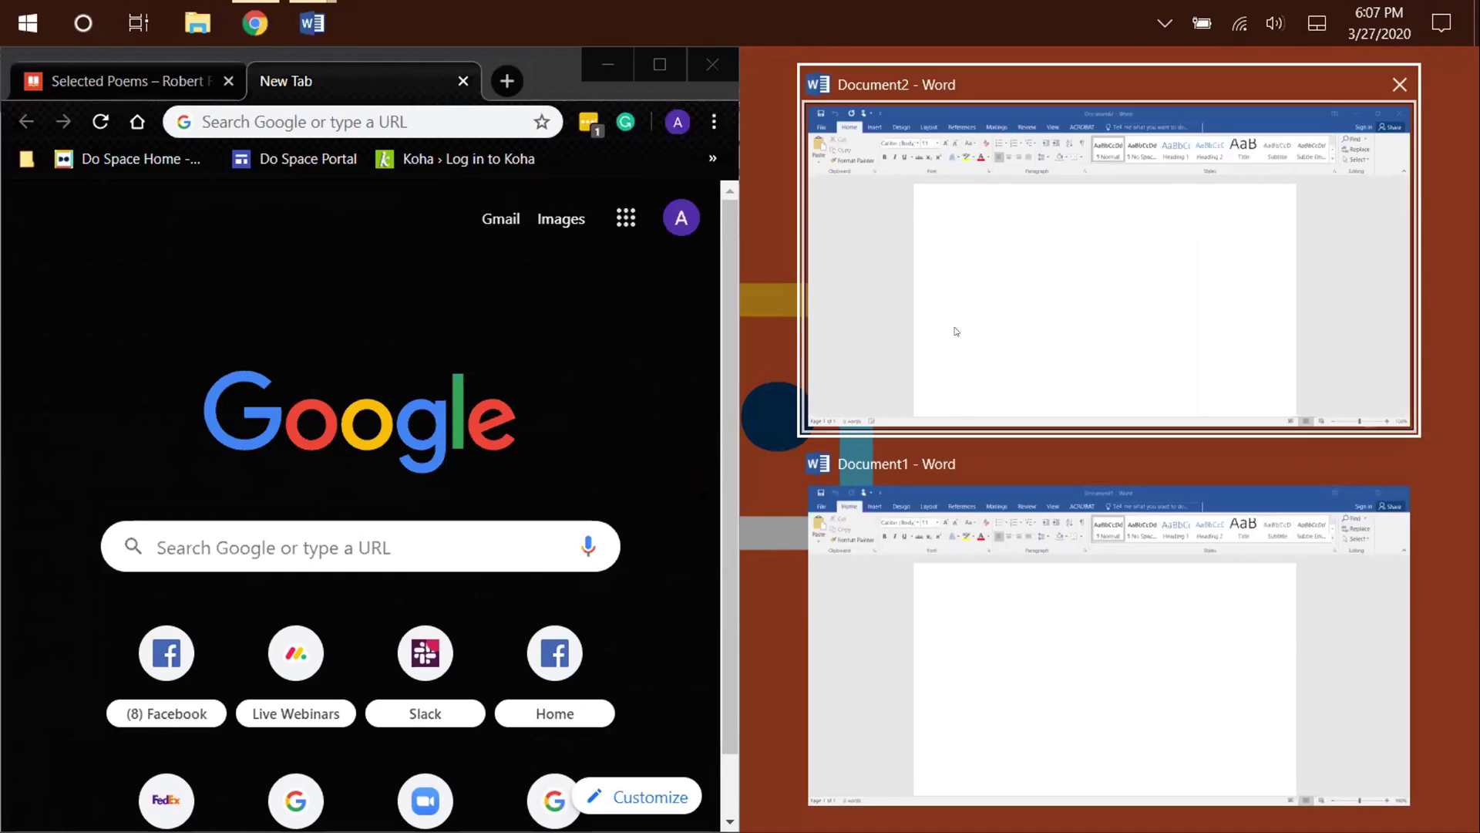
{"action": "left_click", "coordinate": [1056, 617]}
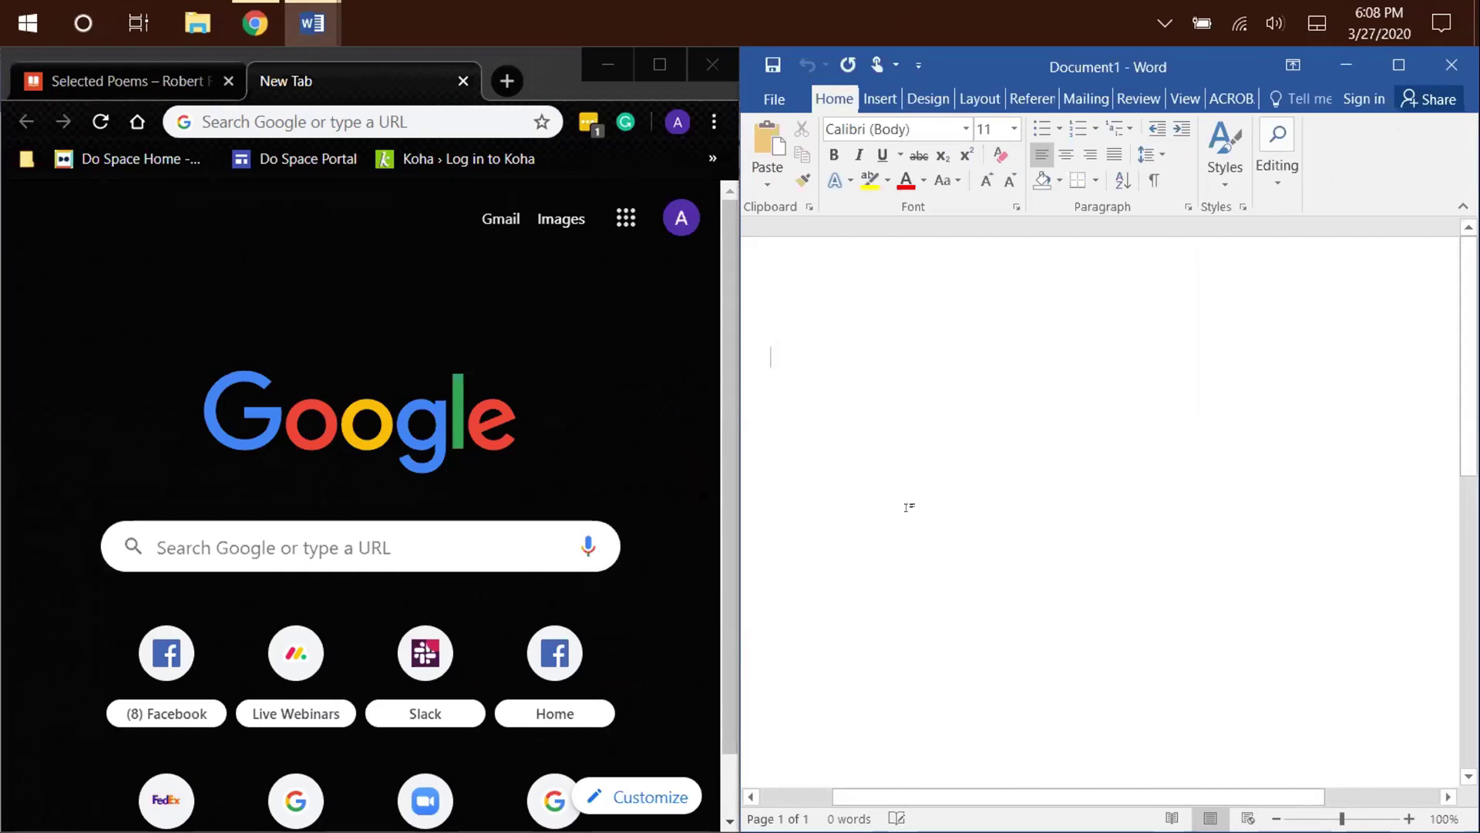
{"action": "key", "text": "super+Down"}
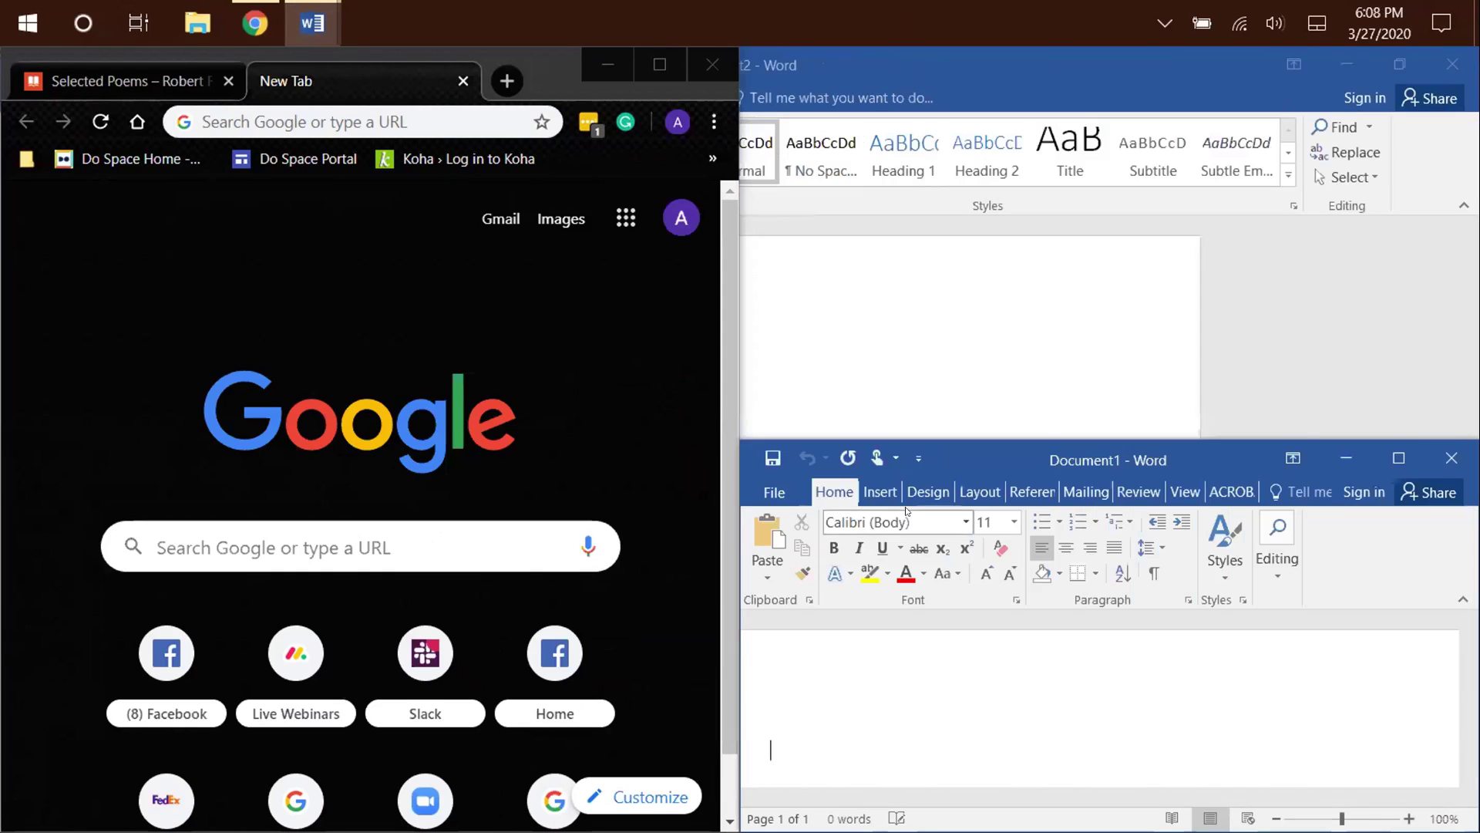
{"action": "left_click", "coordinate": [1027, 287]}
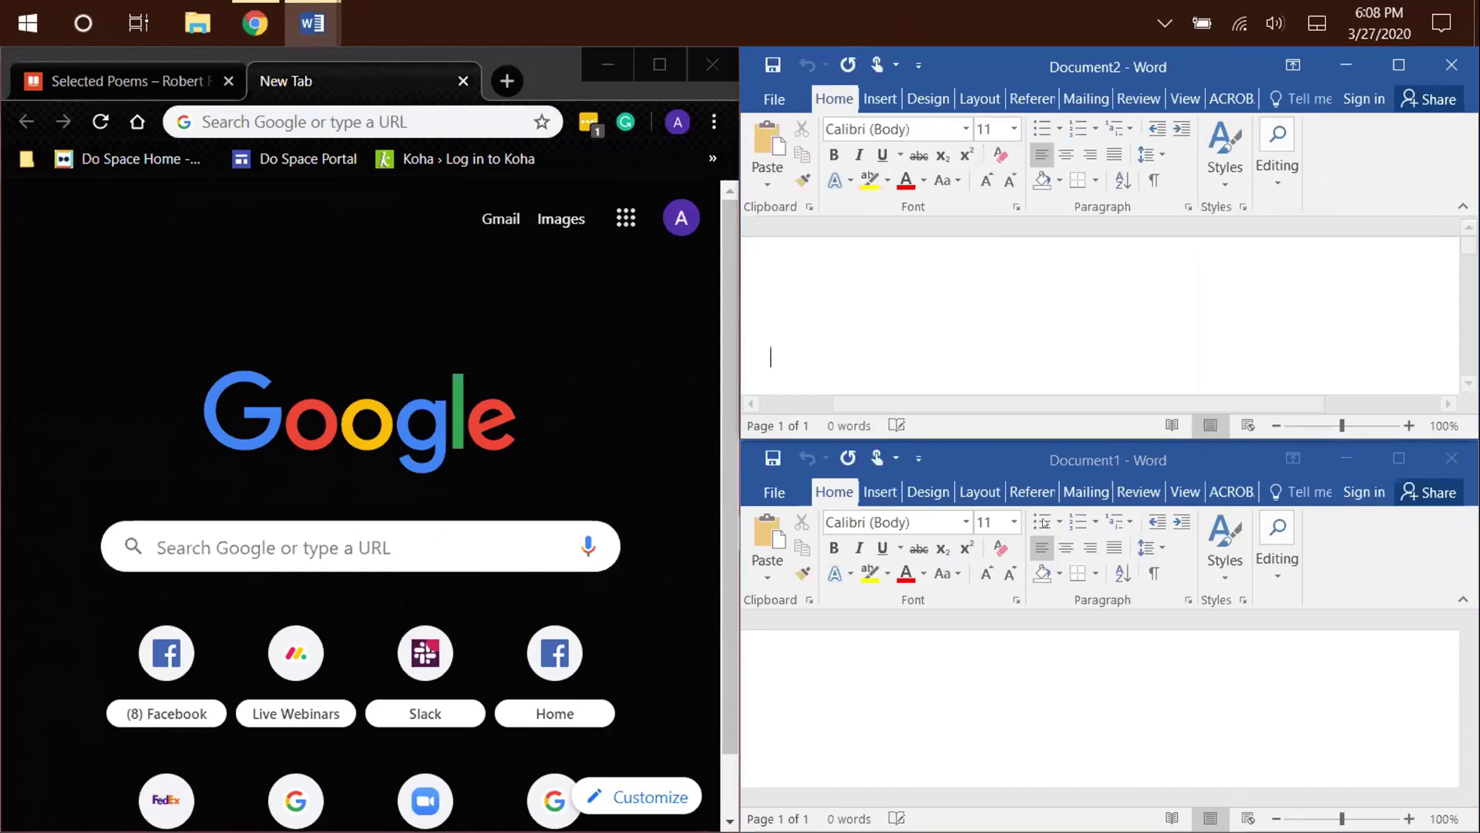
{"action": "left_click", "coordinate": [979, 646]}
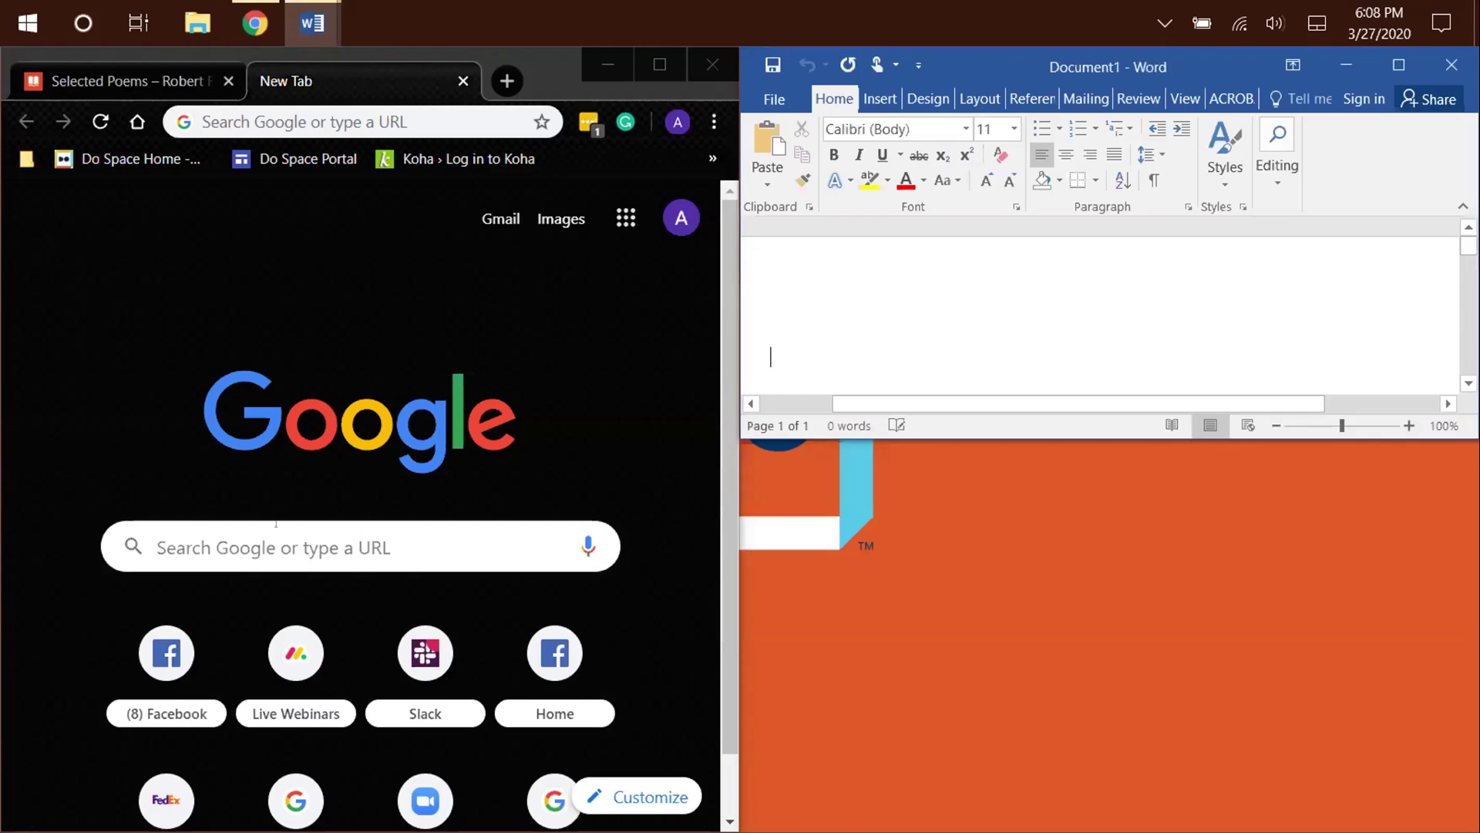
Snap the Chrome window into the upper-left quarter and maximize it to full screen.
{"action": "left_click", "coordinate": [653, 319]}
{"action": "key", "text": "super+Up"}
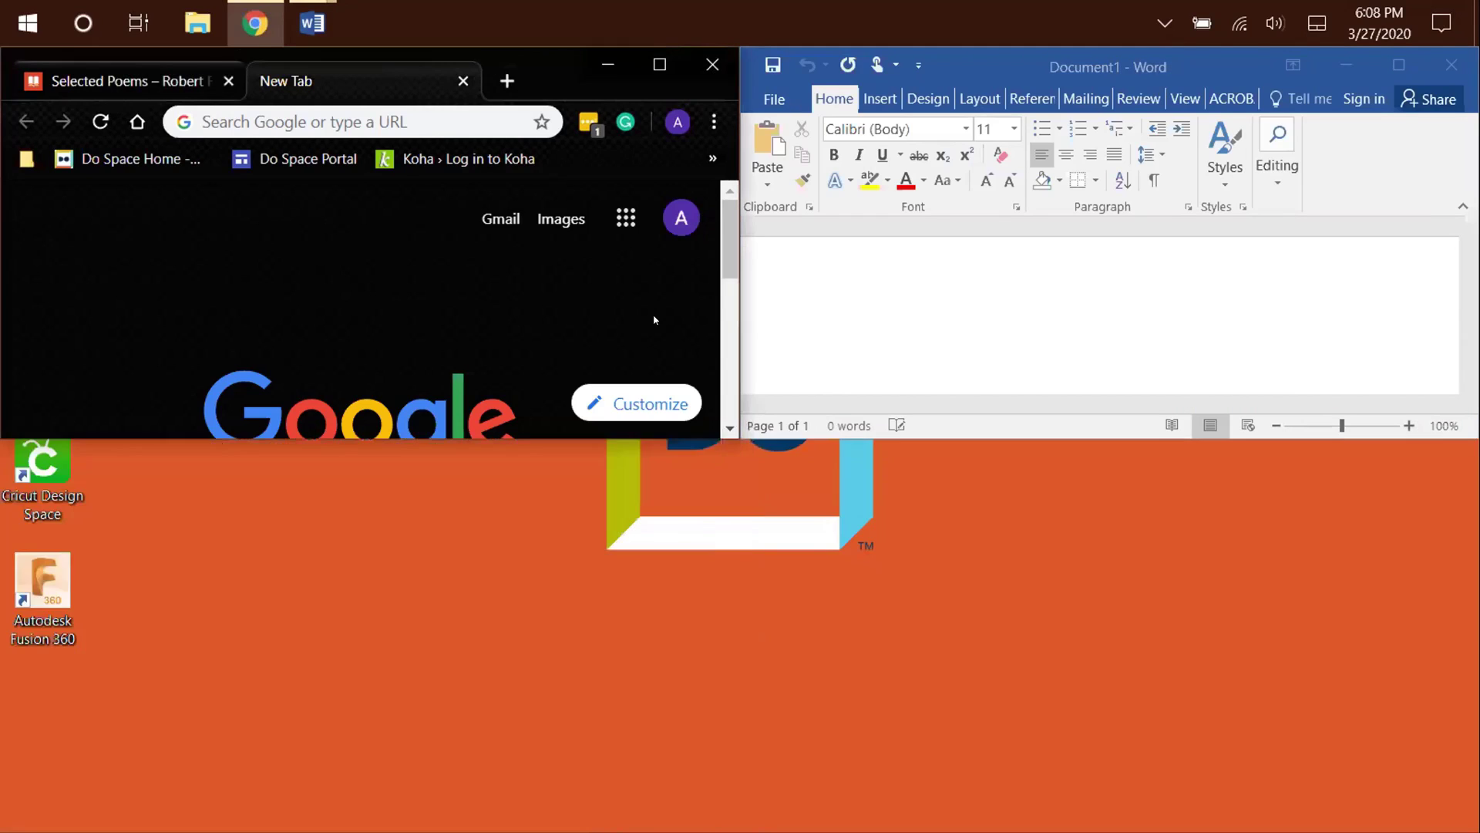
{"action": "key", "text": "super+Up"}
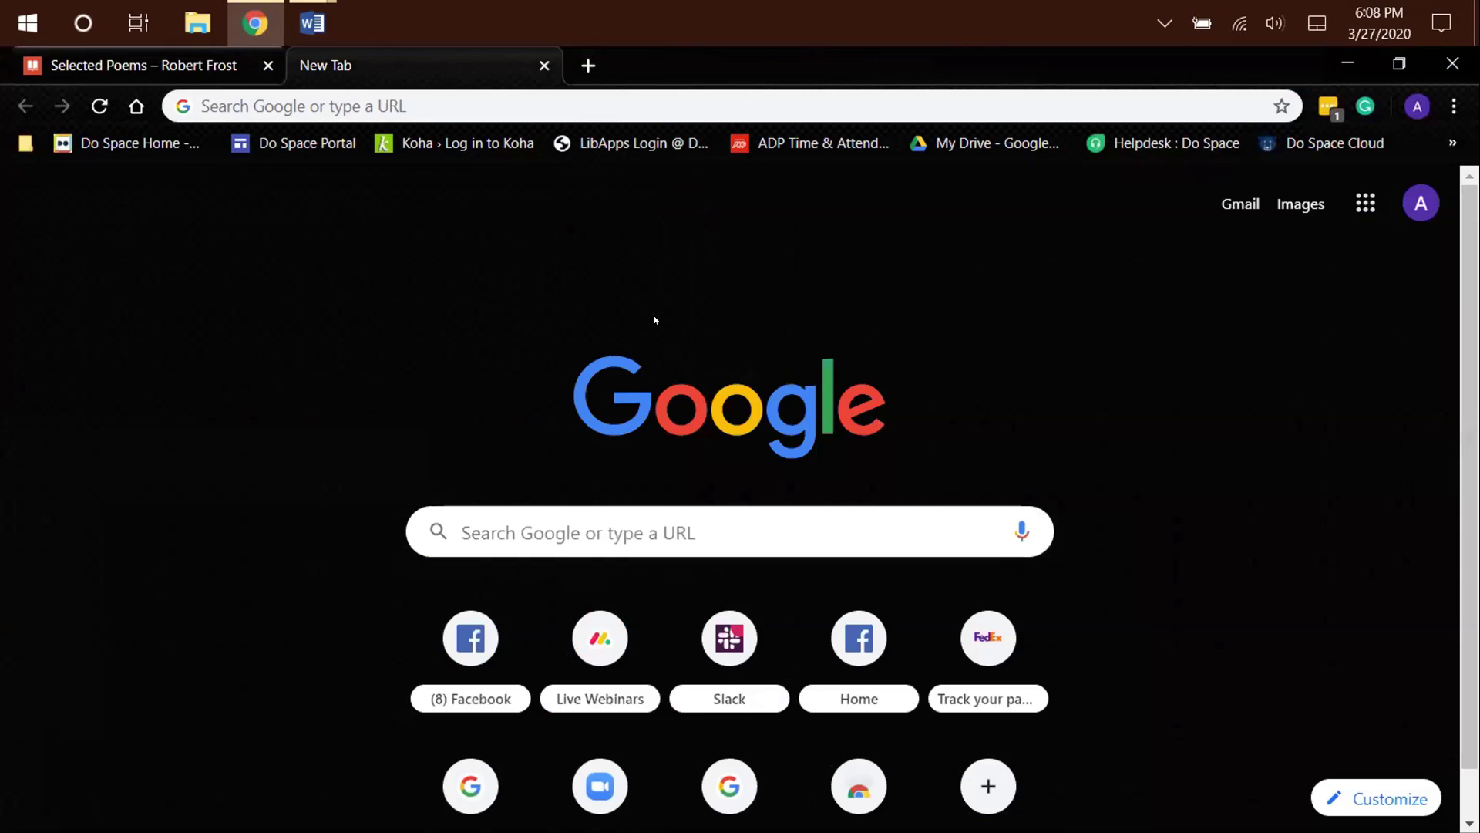
Bring the Document1 Word window to the front and maximize it.
{"action": "mouse_move", "coordinate": [313, 24]}
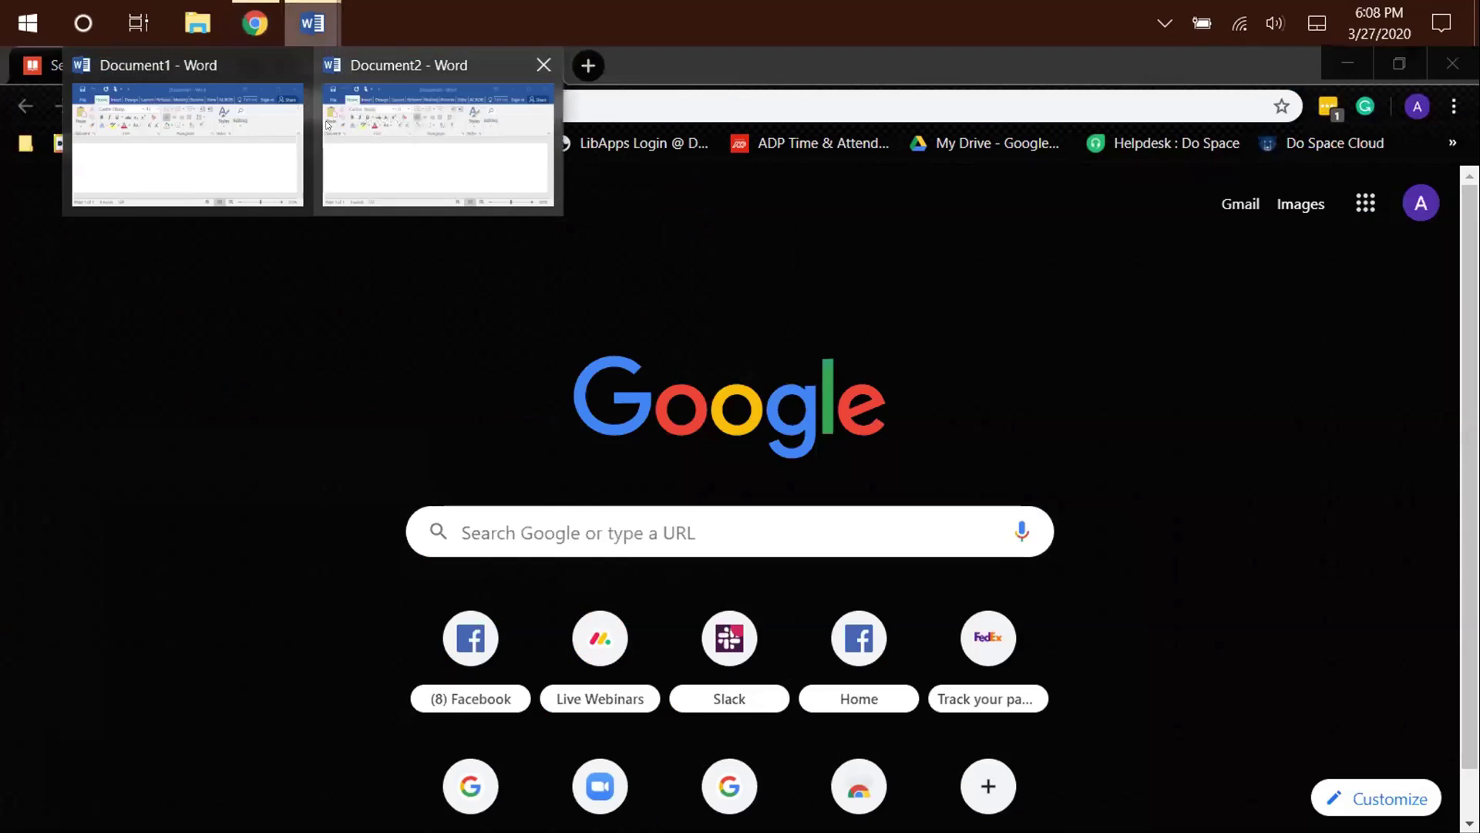
{"action": "left_click", "coordinate": [229, 157]}
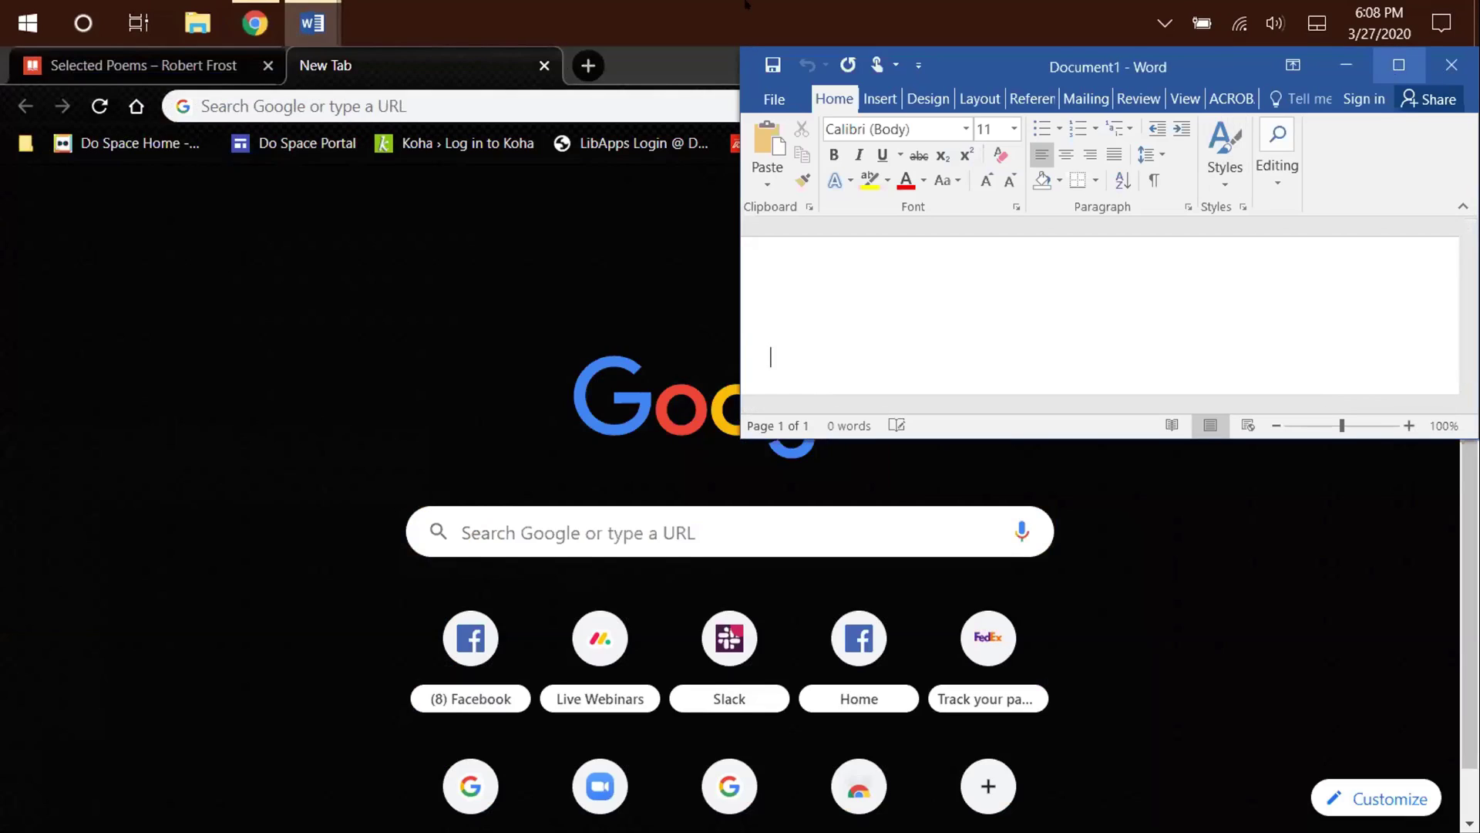
{"action": "key", "text": "super+Up"}
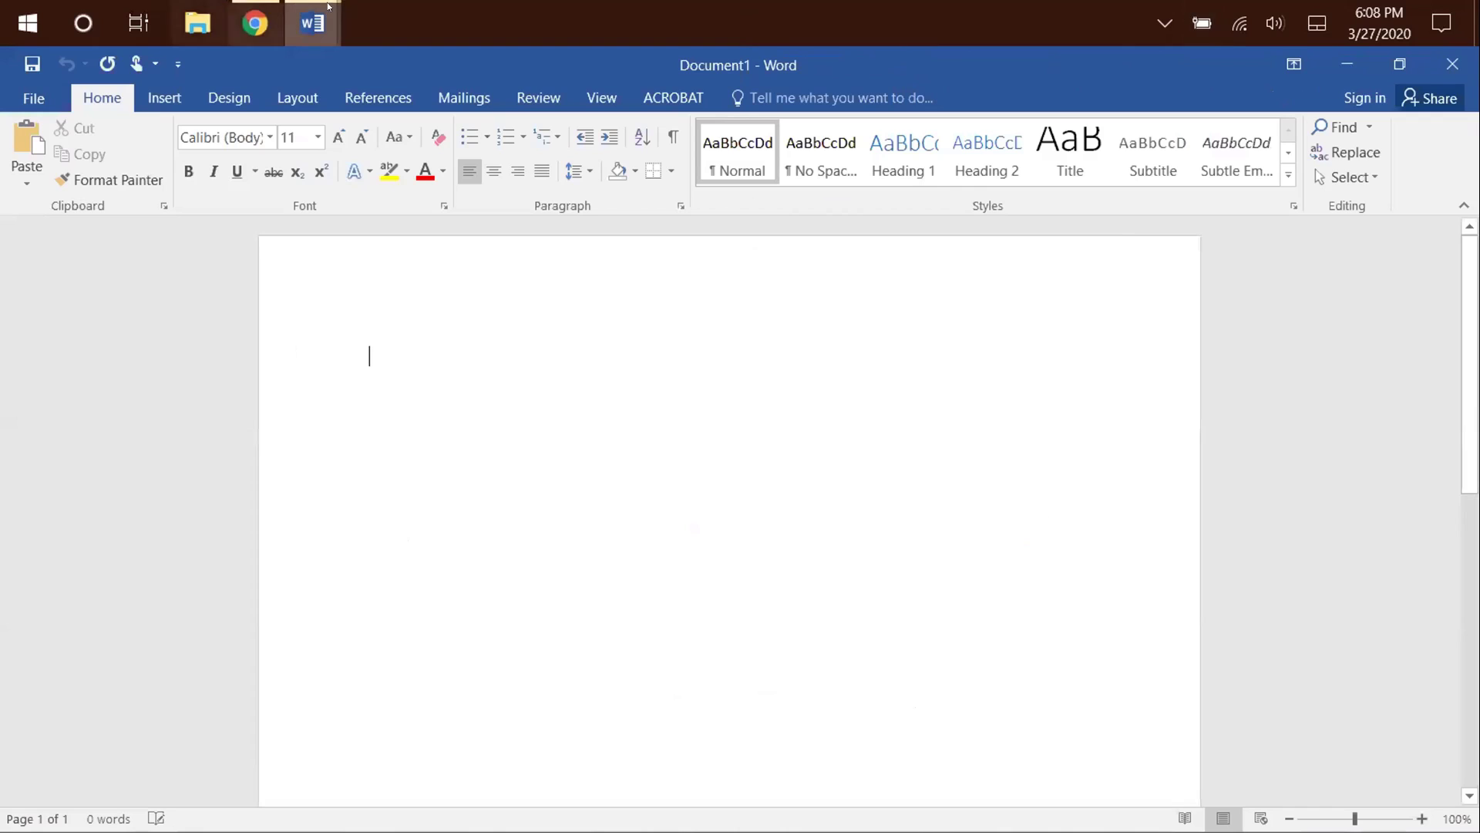
Snap Document1 to the left half with Document2 on the right half, and bring Chrome back to the front.
{"action": "mouse_move", "coordinate": [327, 11]}
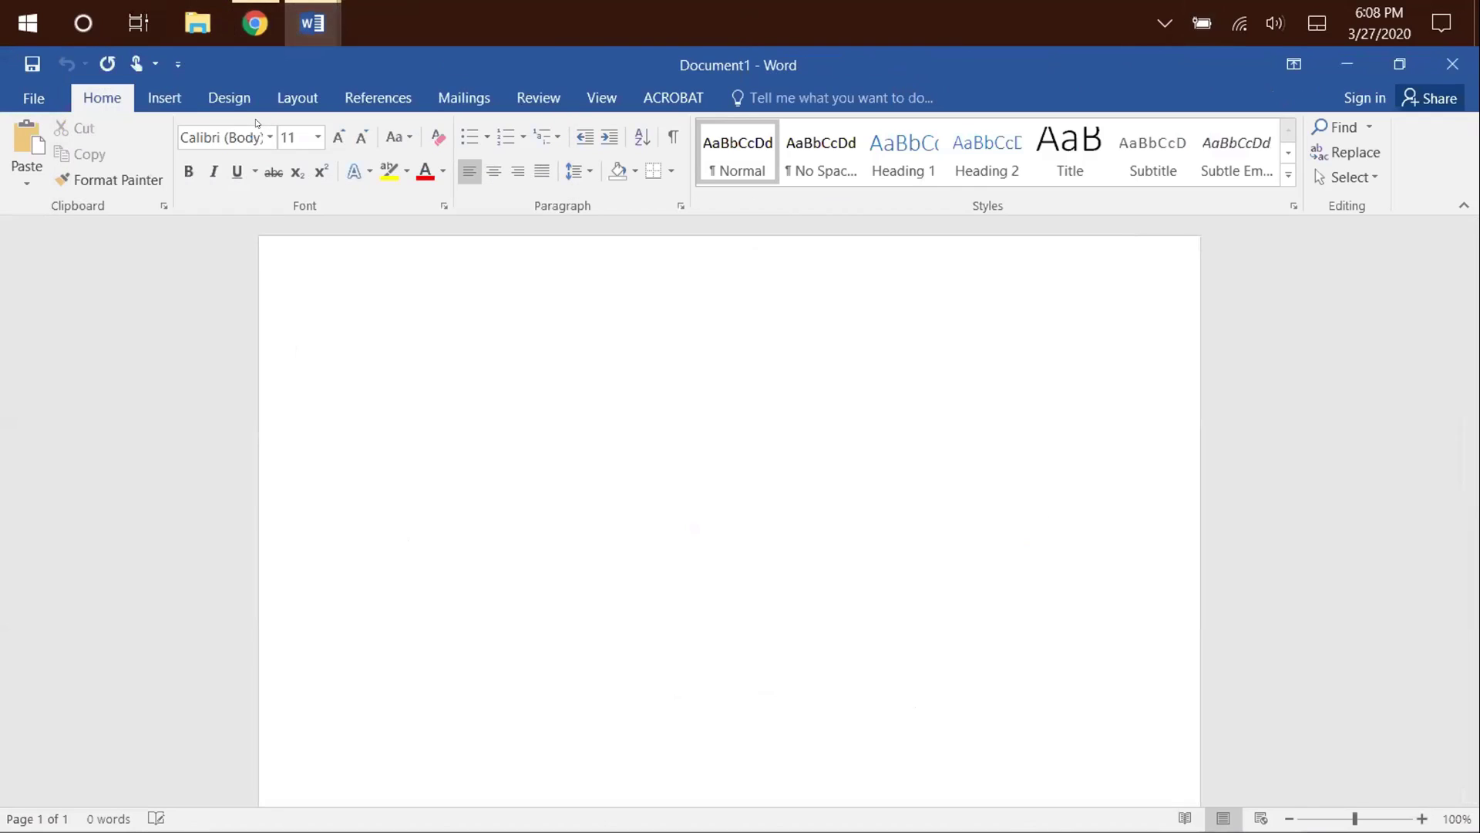
{"action": "key", "text": "super+Left"}
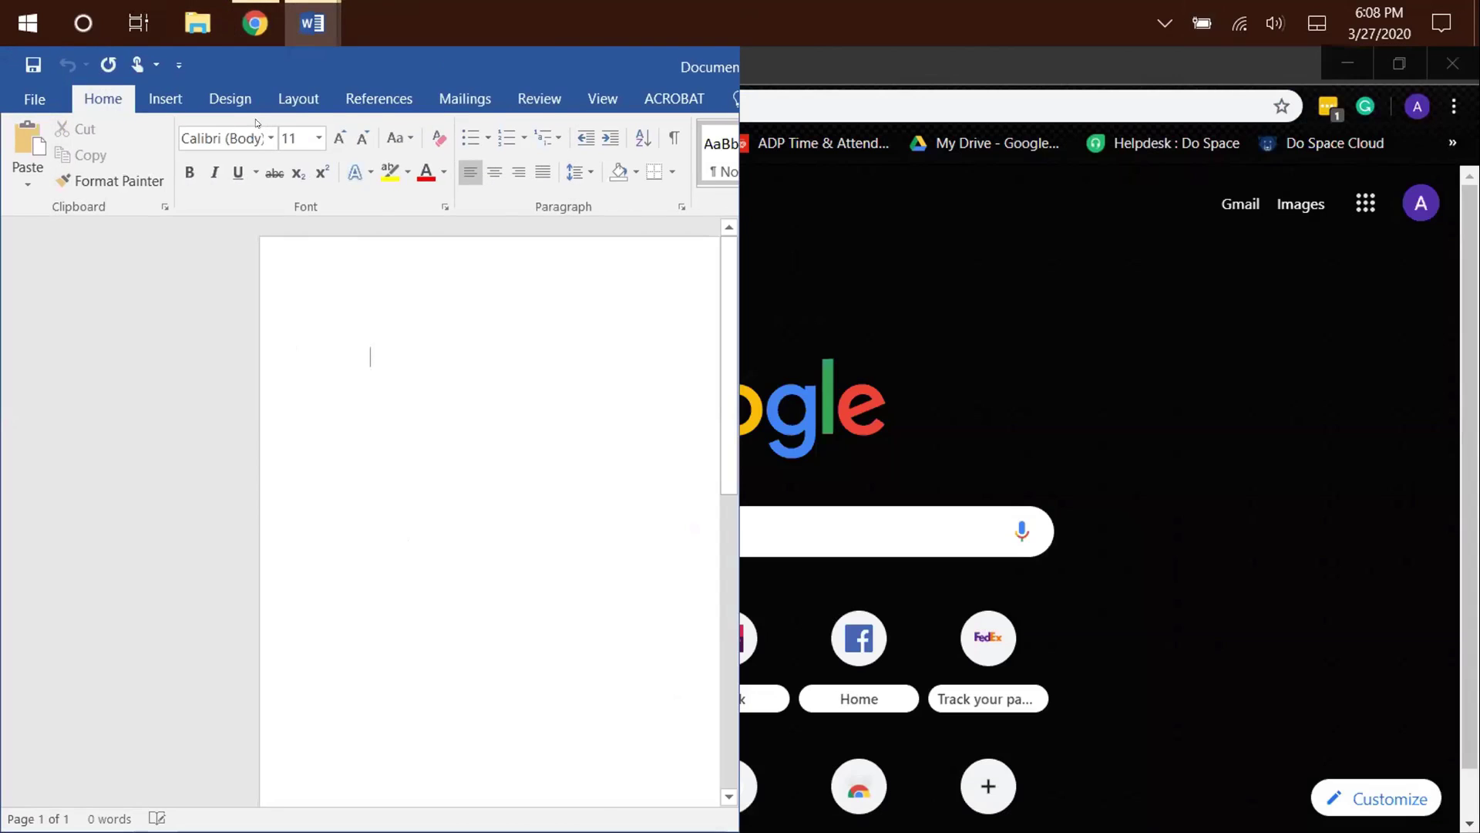
{"action": "left_click", "coordinate": [984, 632]}
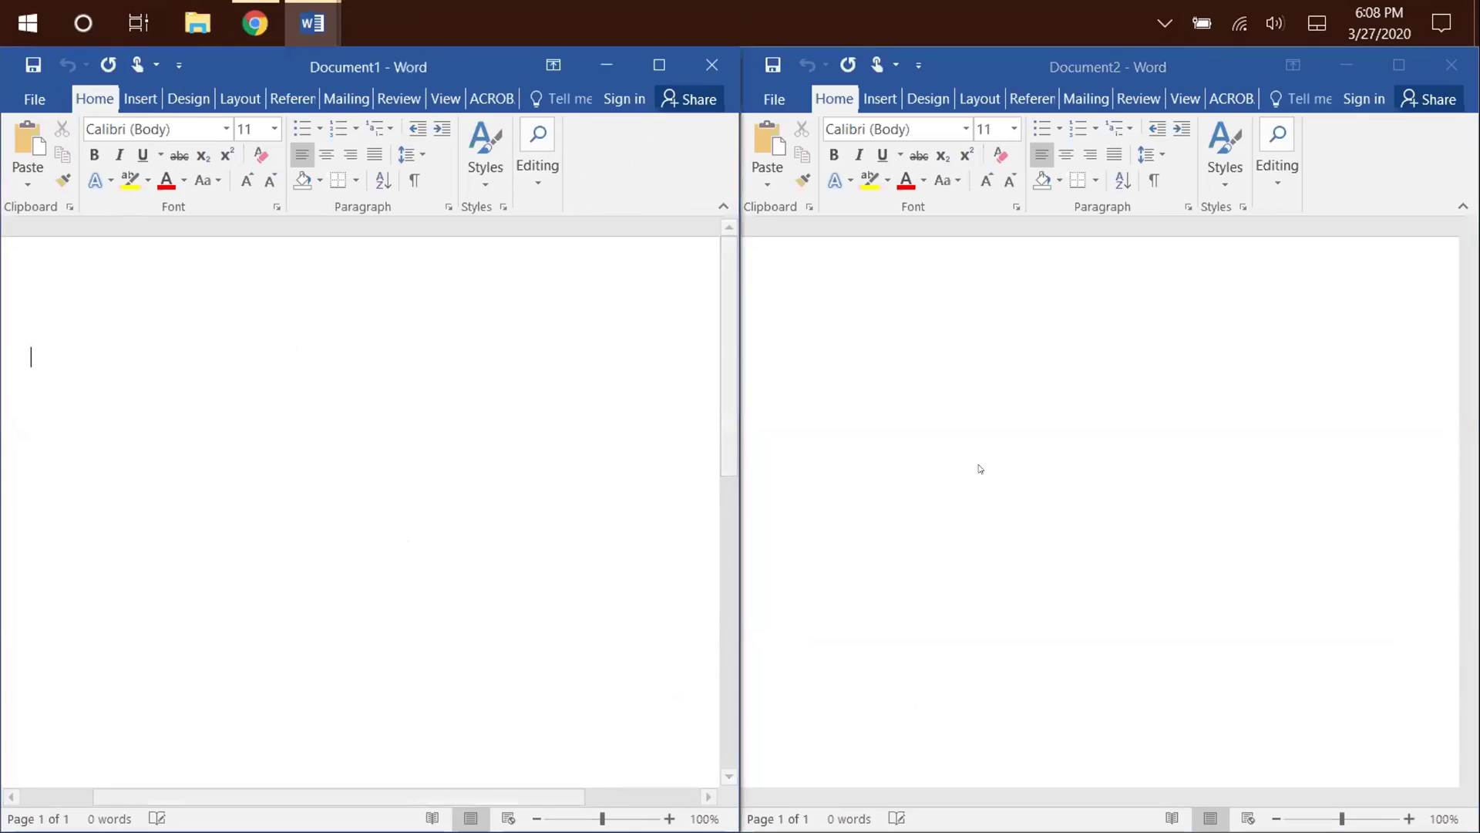
{"action": "left_click", "coordinate": [492, 465]}
{"action": "left_click", "coordinate": [241, 9]}
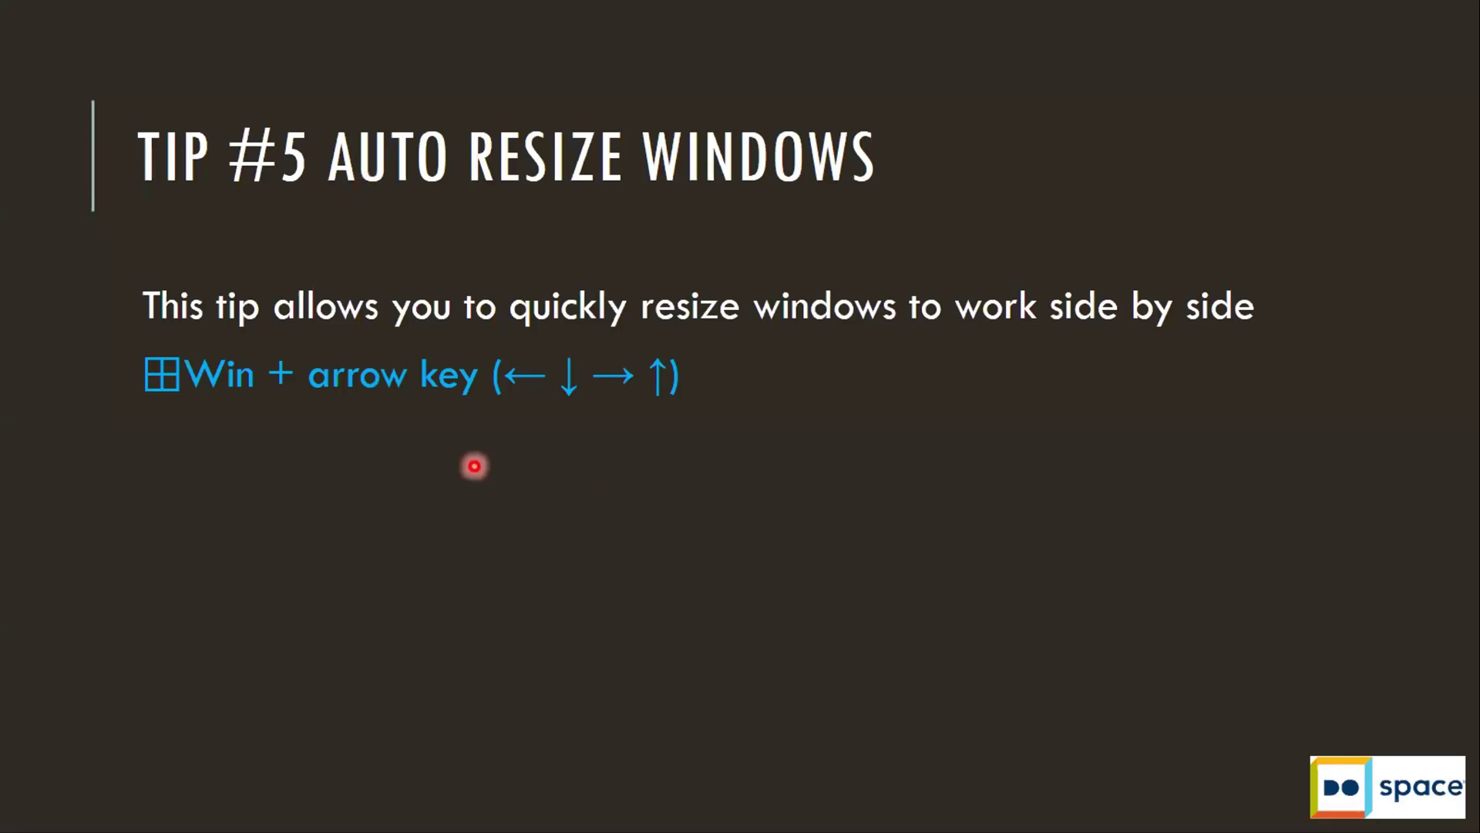
Move between the slide show and Desktop 2, bringing the Document2 Word window in front of Chrome.
{"action": "key", "text": "Right"}
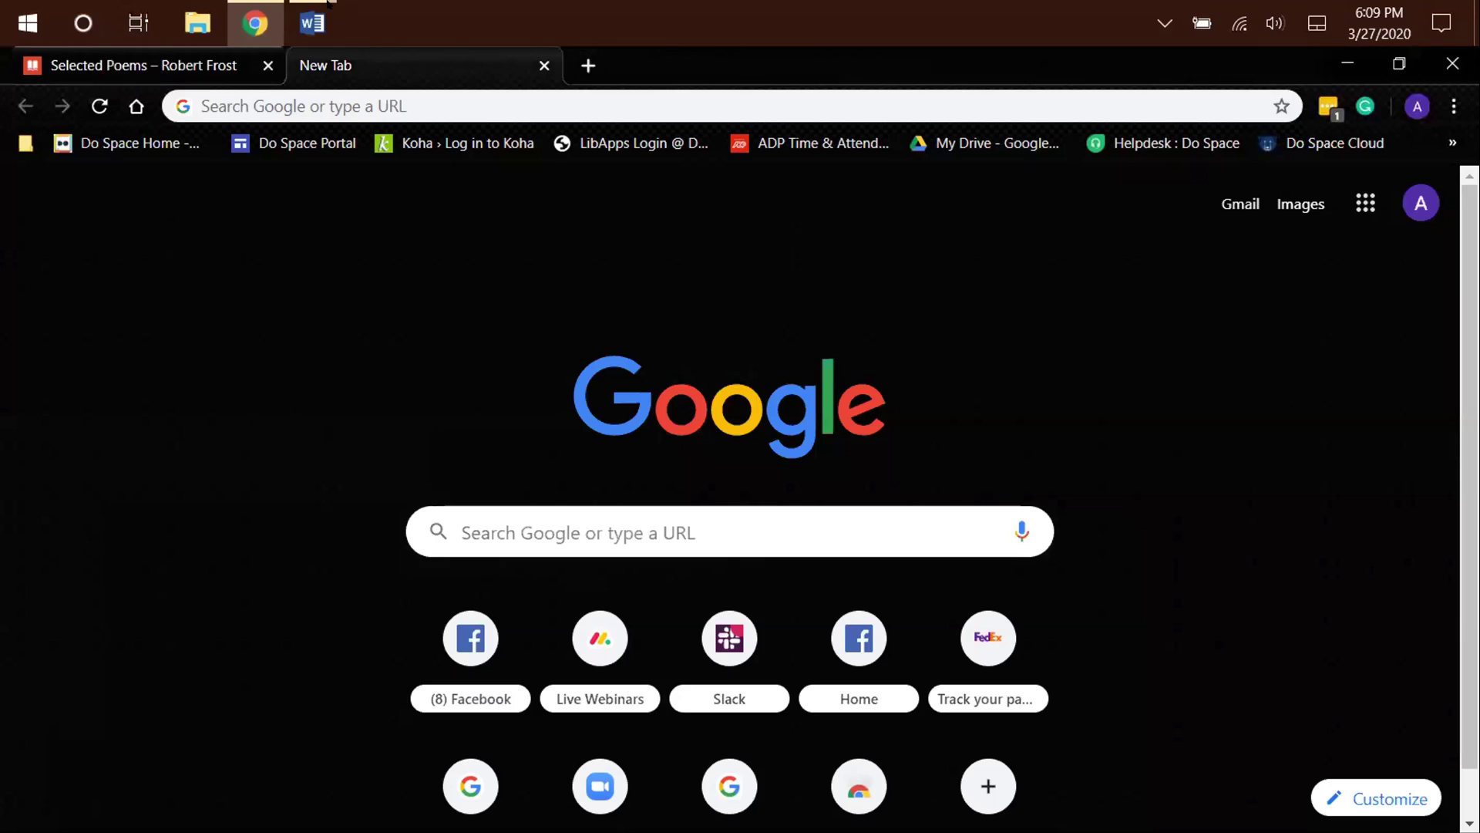
{"action": "mouse_move", "coordinate": [312, 23]}
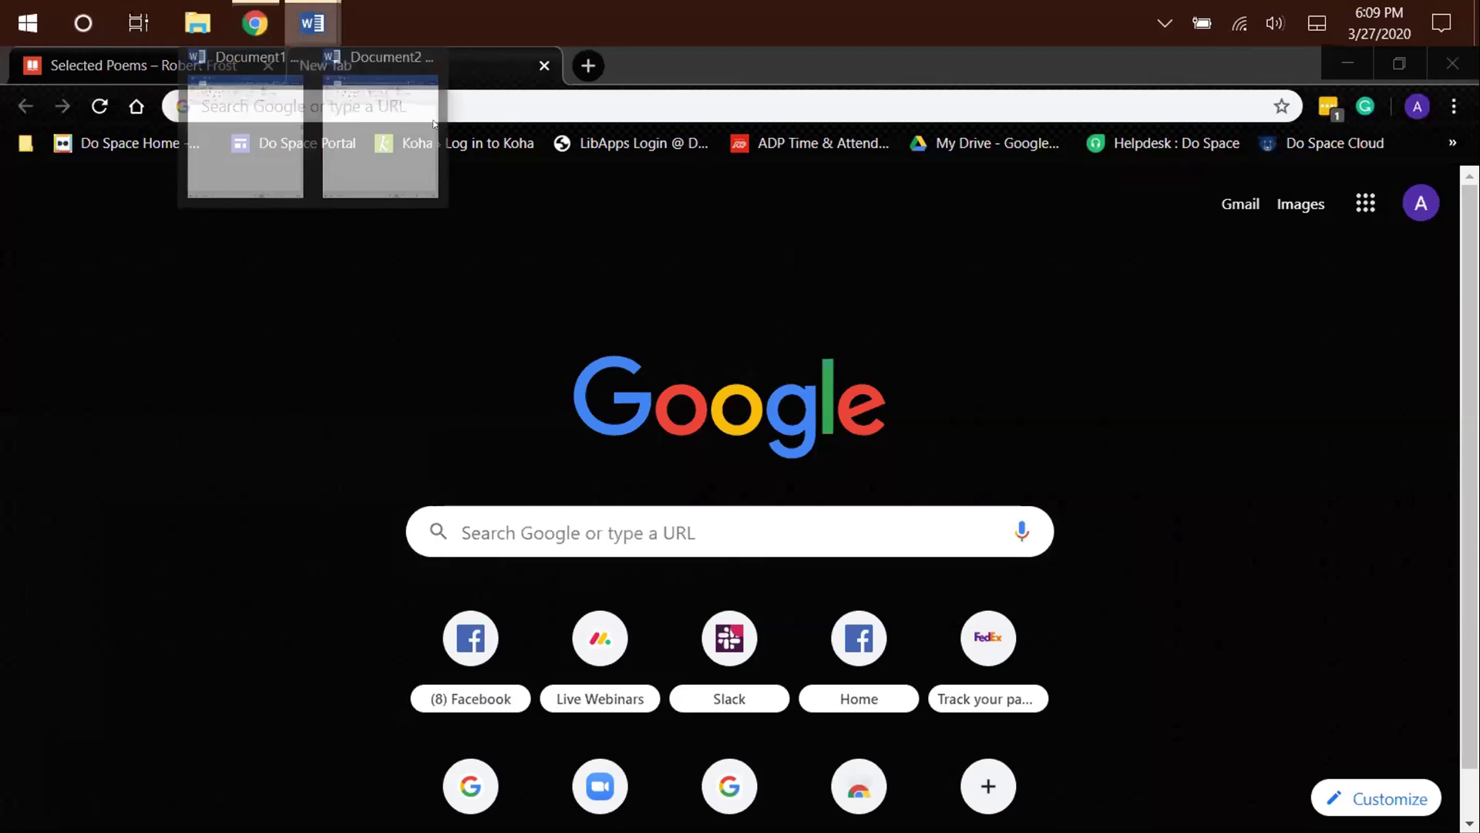
{"action": "left_click", "coordinate": [384, 131]}
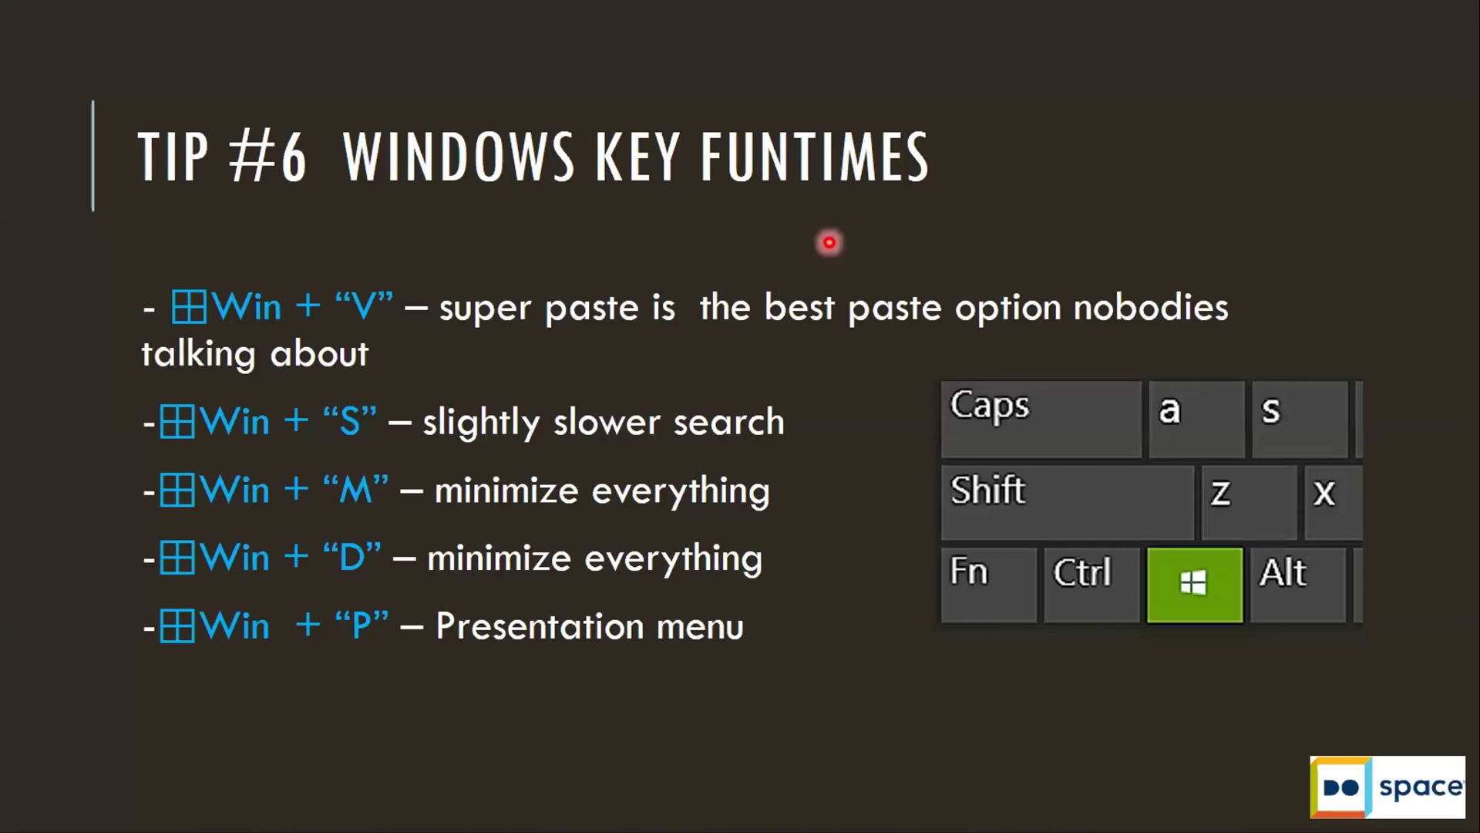
{"action": "key", "text": "Right"}
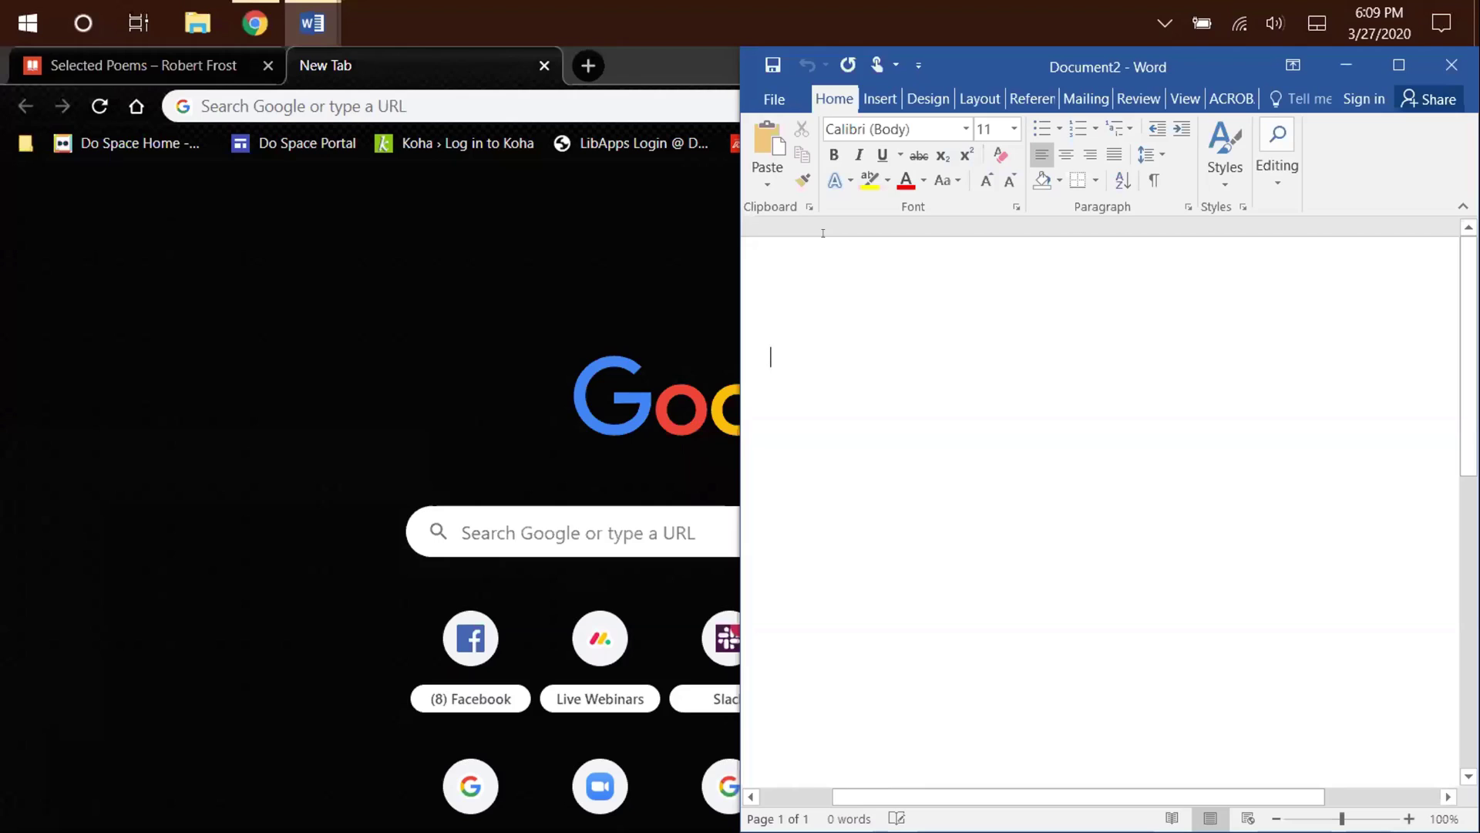
Maximize Document2 and snap it to the left half, placing Document1 beside it on the right half.
{"action": "left_click", "coordinate": [1392, 75]}
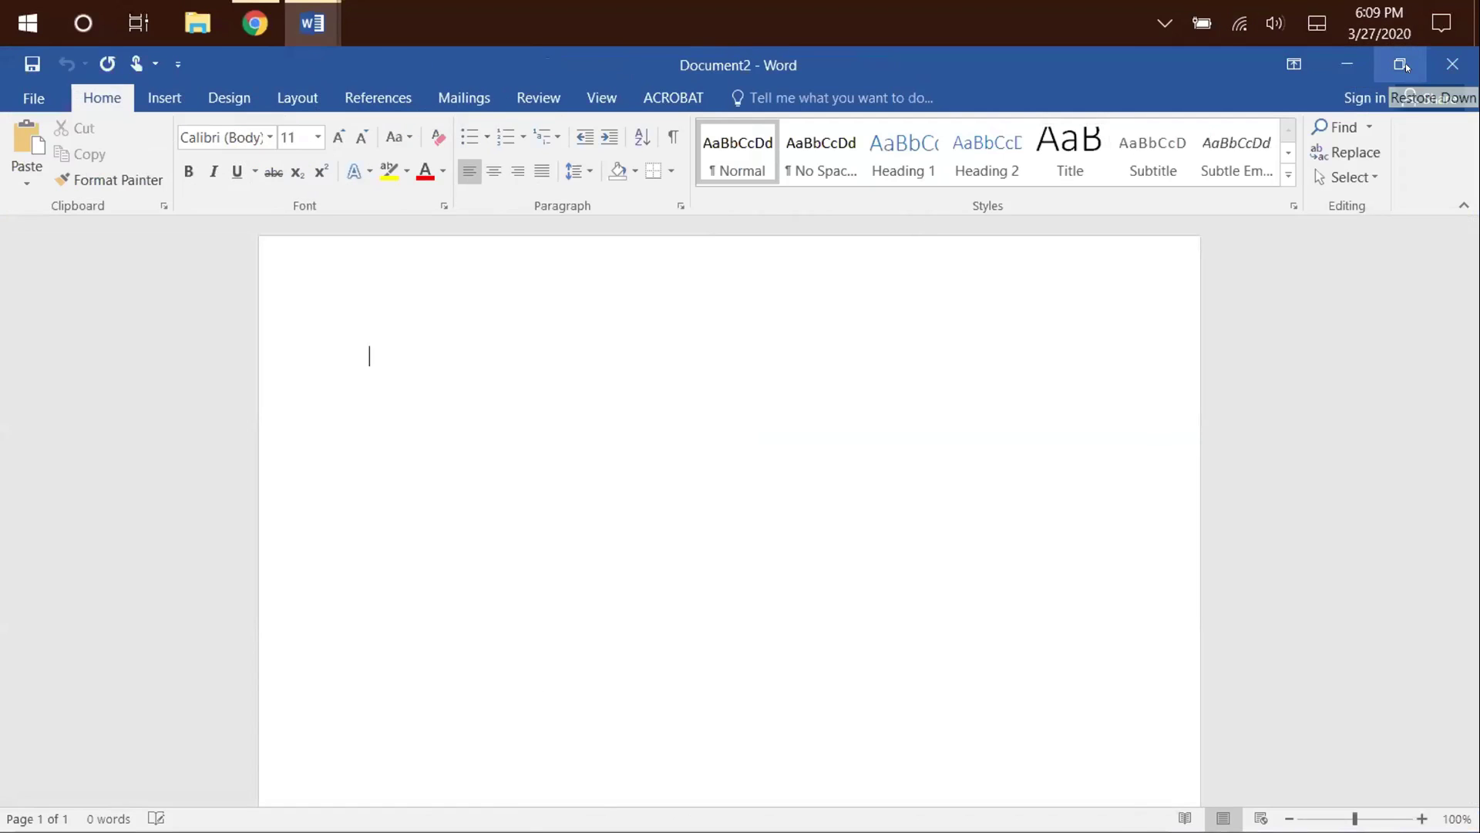
{"action": "key", "text": "super+Left"}
{"action": "left_click", "coordinate": [1133, 650]}
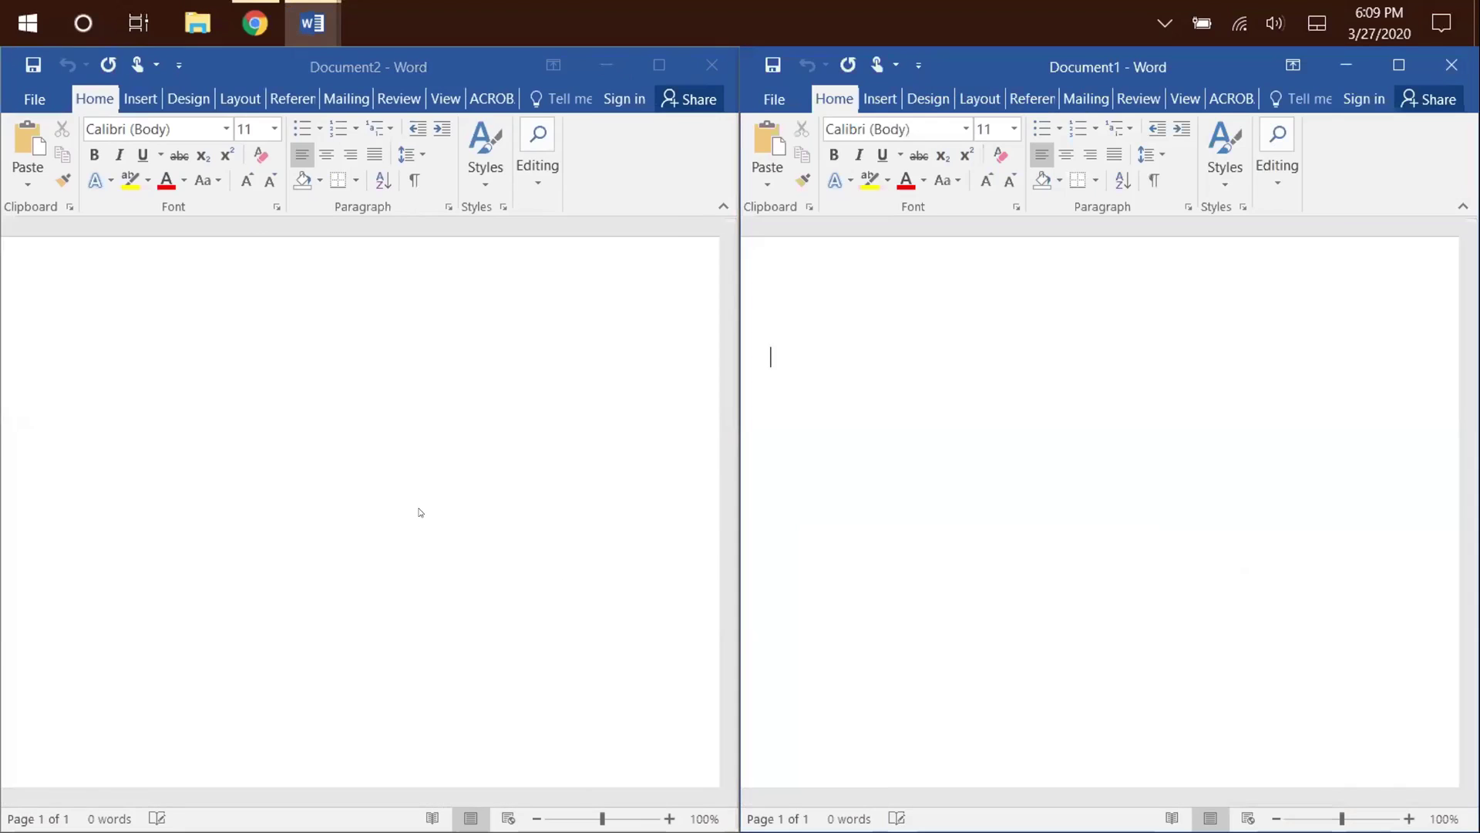
{"action": "left_click", "coordinate": [304, 406]}
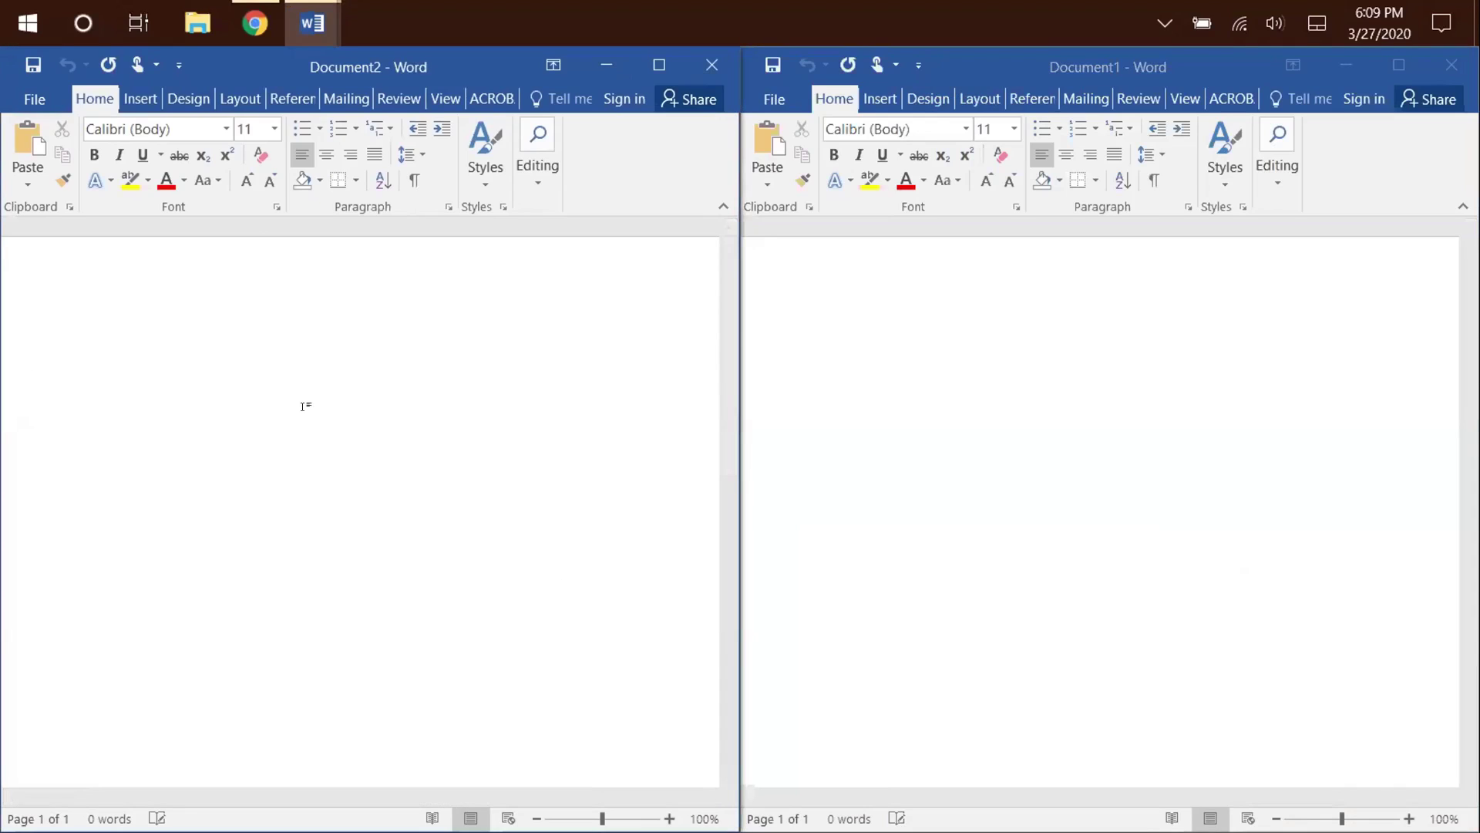
Enter "Hey", "Hello" and "howdy" on three separate lines in Document2.
{"action": "type", "text": "Hey"}
{"action": "key", "text": "Return"}
{"action": "type", "text": "hello"}
{"action": "key", "text": "Return"}
{"action": "key", "text": "BackSpace"}
{"action": "key", "text": "BackSpace"}
{"action": "key", "text": "BackSpace"}
{"action": "key", "text": "BackSpace"}
{"action": "key", "text": "BackSpace"}
{"action": "type", "text": "elp"}
{"action": "type", "text": "lo"}
{"action": "key", "text": "Return"}
{"action": "key", "text": "BackSpace"}
{"action": "key", "text": "BackSpace"}
{"action": "key", "text": "BackSpace"}
{"action": "key", "text": "BackSpace"}
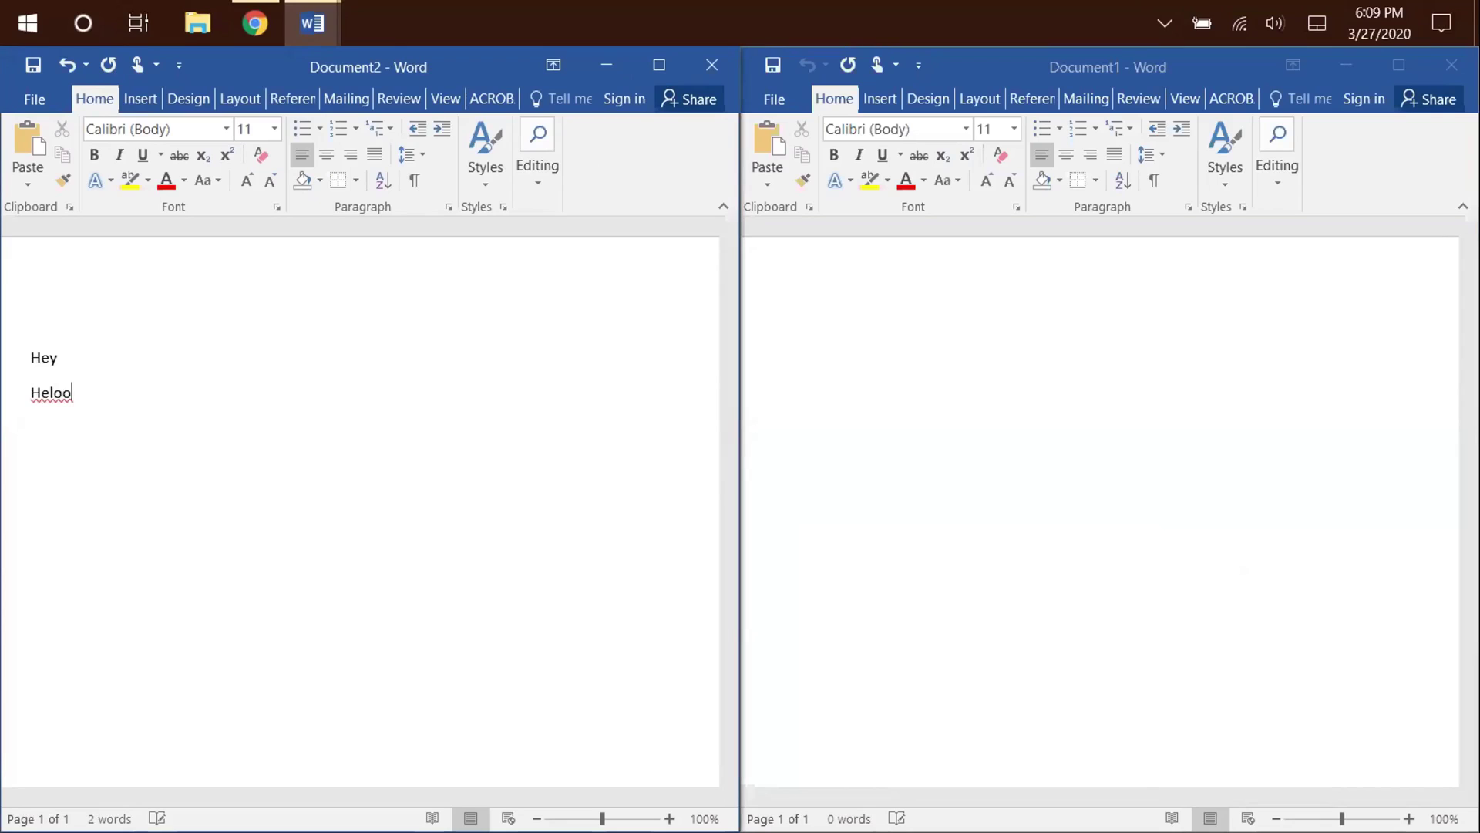
{"action": "type", "text": "lo"}
{"action": "key", "text": "Return"}
{"action": "type", "text": "howdy"}
{"action": "left_click_drag", "start_coordinate": [77, 427], "coordinate": [19, 361]}
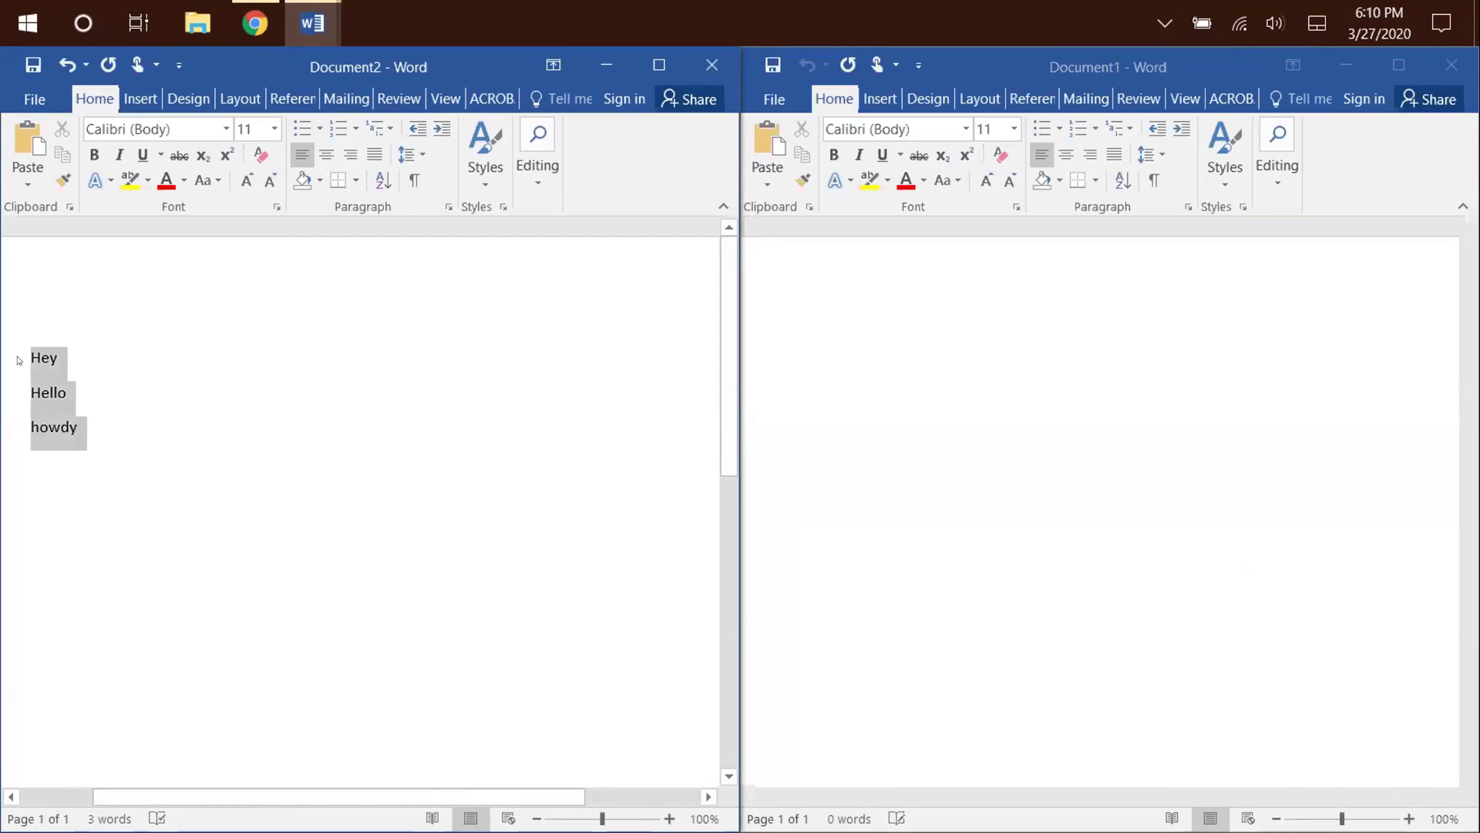
{"action": "left_click", "coordinate": [115, 397]}
{"action": "key", "text": "ctrl+a"}
{"action": "left_click_drag", "start_coordinate": [75, 422], "coordinate": [257, 424]}
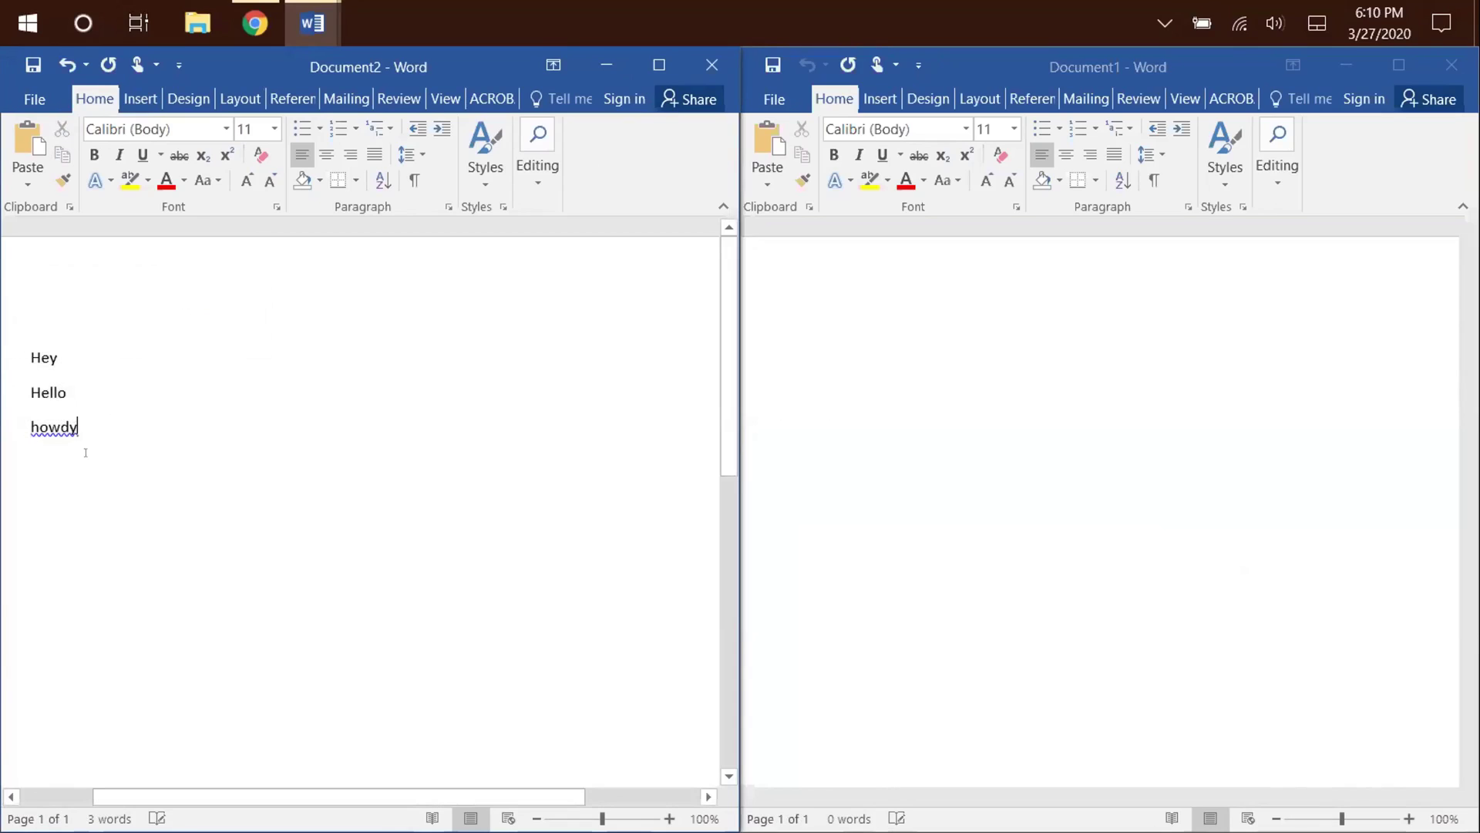
{"action": "key", "text": "ctrl+a"}
Copy the lines "Hey", "Hello" and "howdy" one at a time from Document2 to the clipboard.
{"action": "left_click", "coordinate": [136, 406]}
{"action": "left_click", "coordinate": [6, 361]}
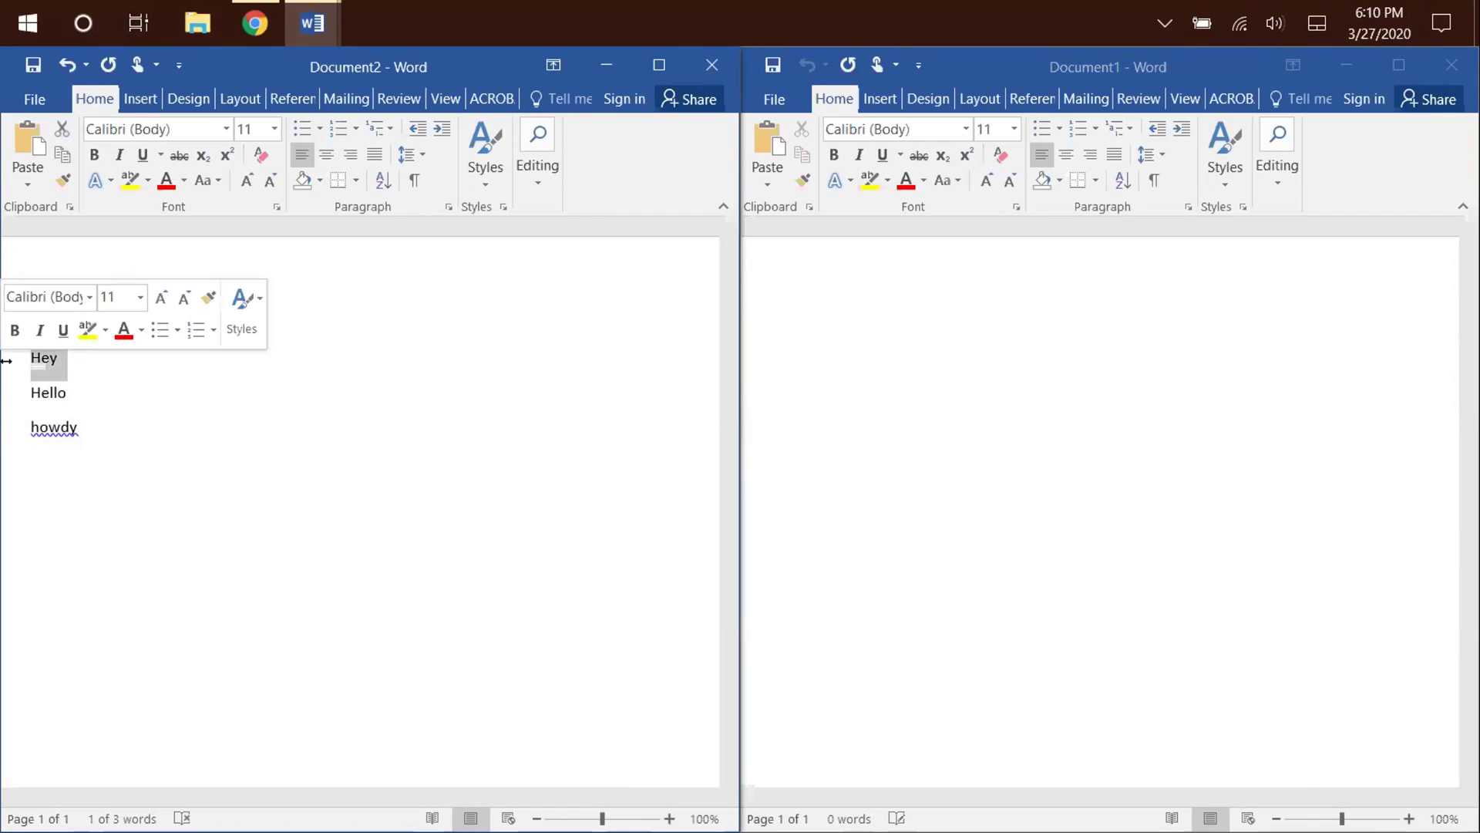
{"action": "left_click", "coordinate": [131, 391]}
{"action": "left_click", "coordinate": [19, 381]}
{"action": "left_click", "coordinate": [91, 425]}
{"action": "left_click", "coordinate": [7, 426]}
{"action": "key", "text": "super+c"}
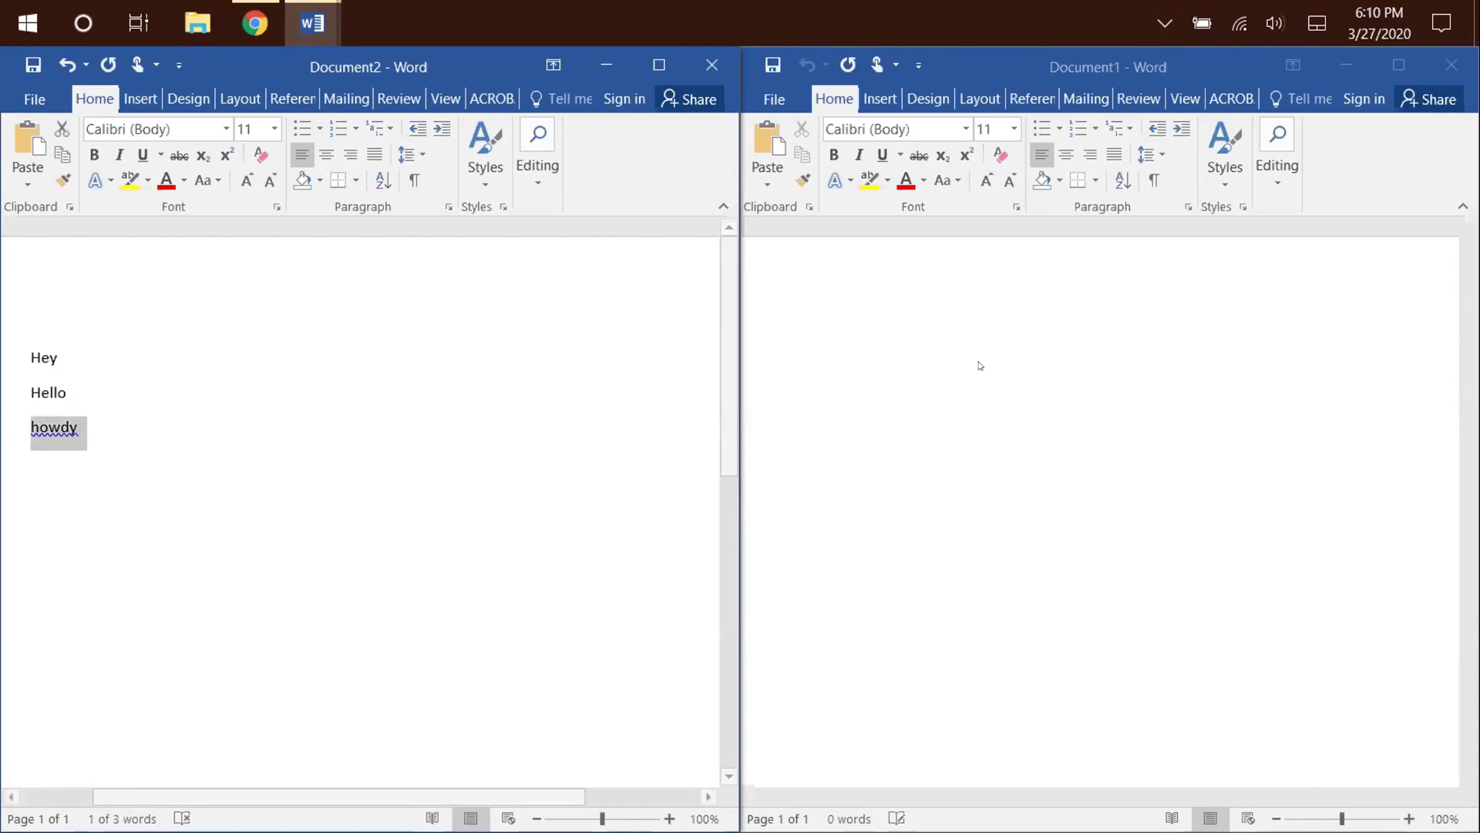
{"action": "left_click", "coordinate": [479, 363]}
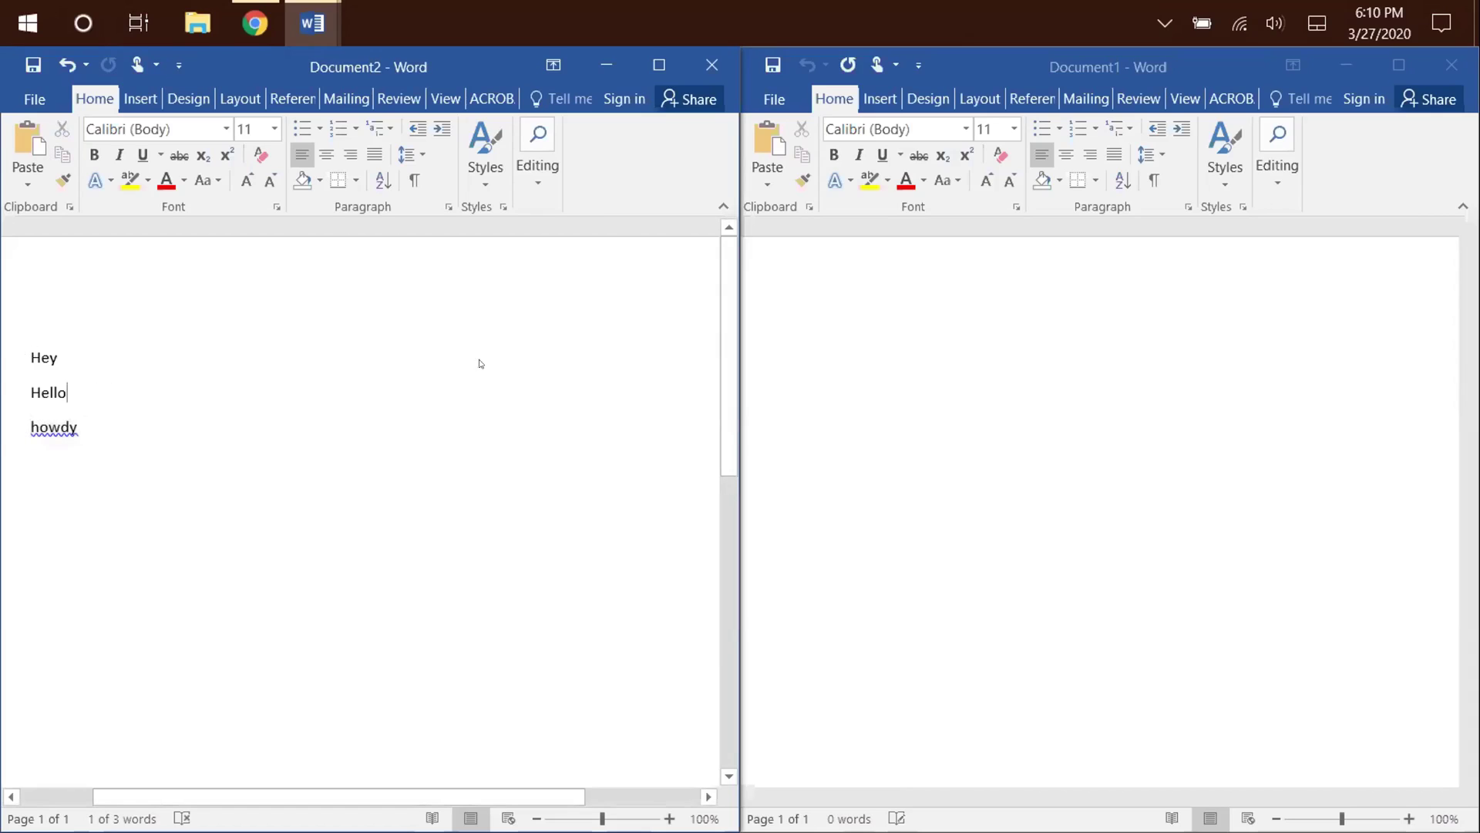
Paste "howdy", "Hello" and "Hey" individually from the clipboard history into Document1 on separate lines.
{"action": "left_click", "coordinate": [906, 367]}
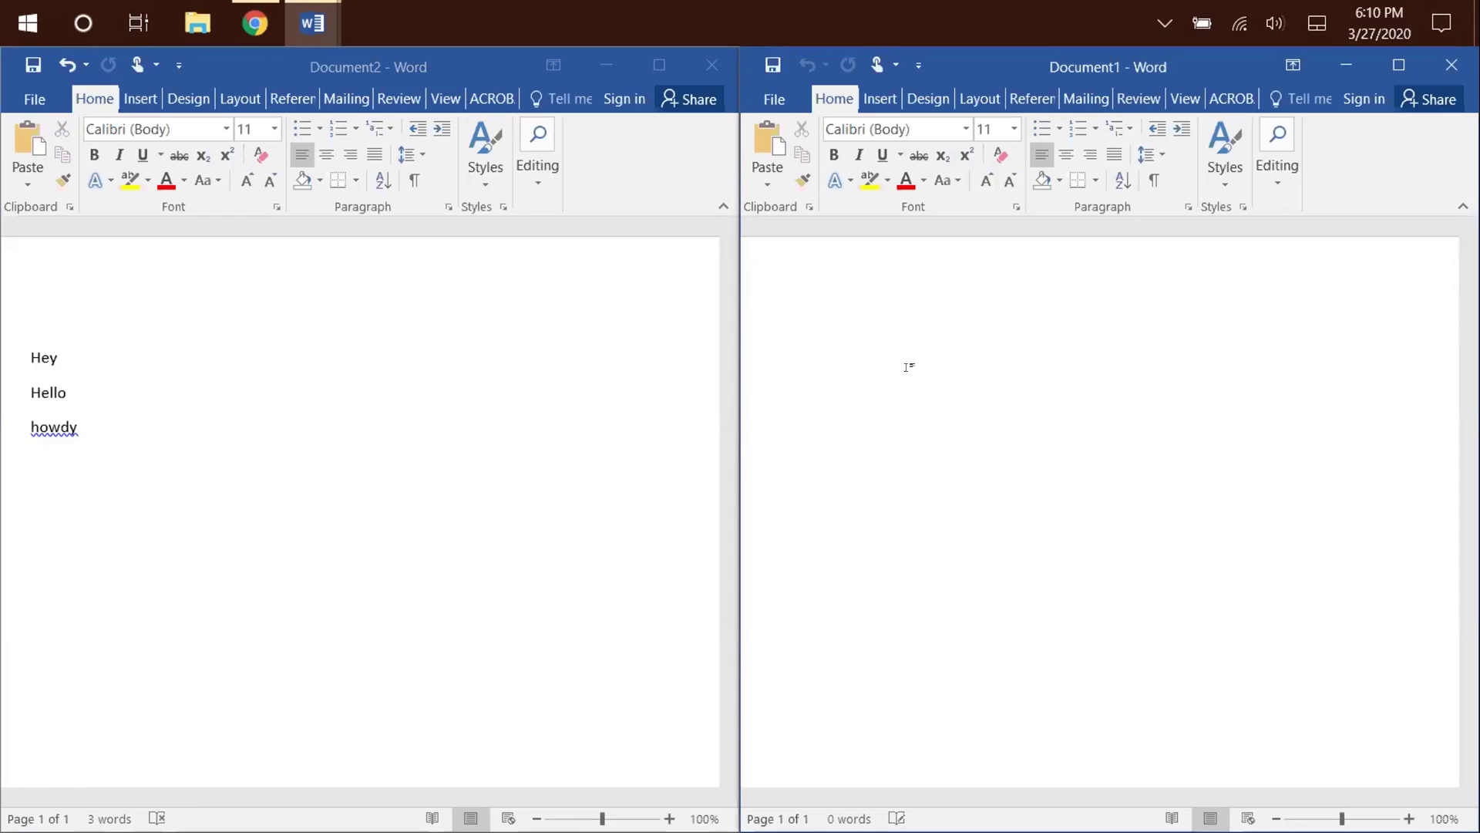
{"action": "key", "text": "super+v"}
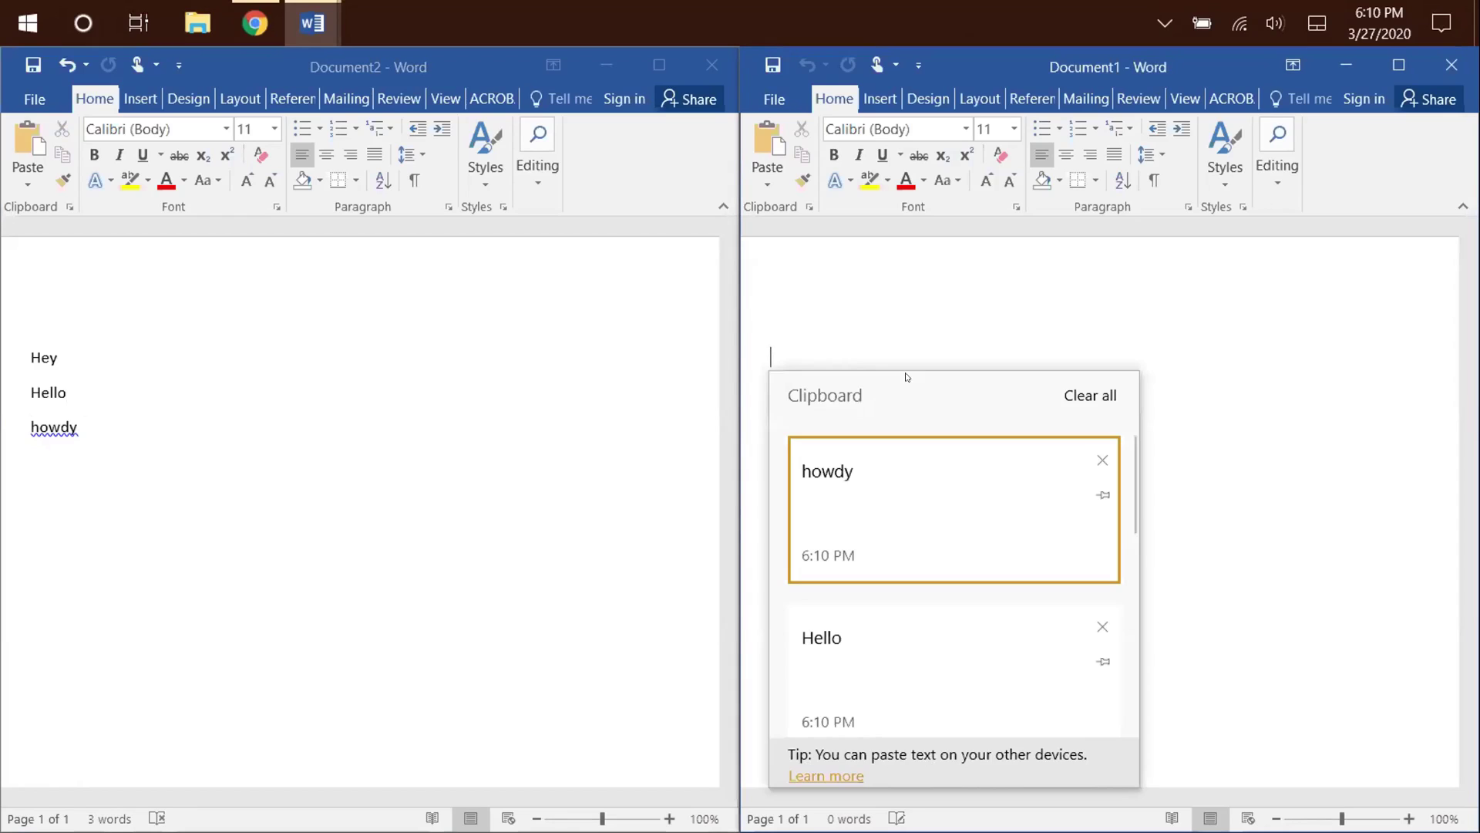
{"action": "left_click", "coordinate": [946, 515]}
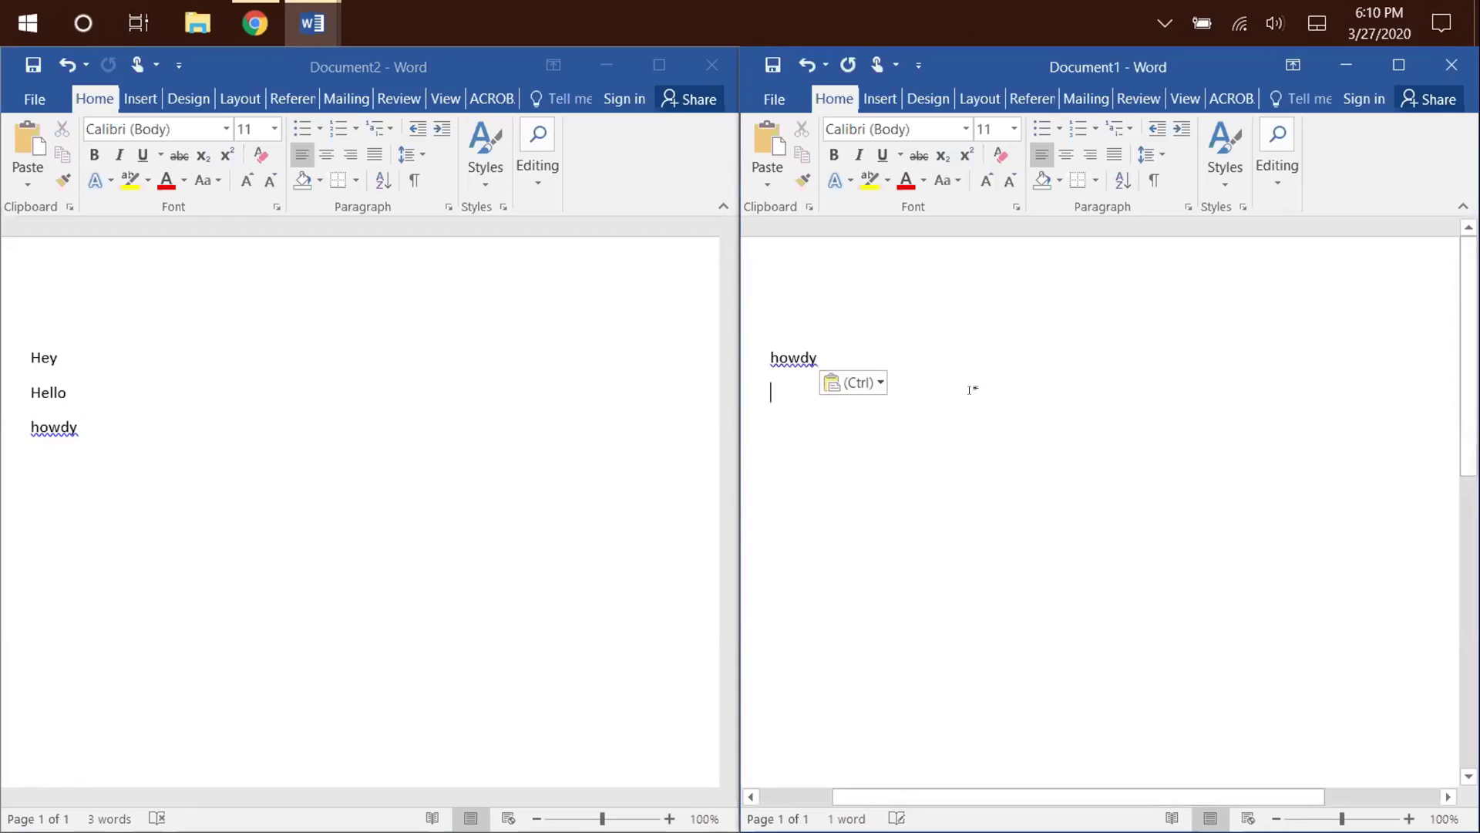
{"action": "key", "text": "super+v"}
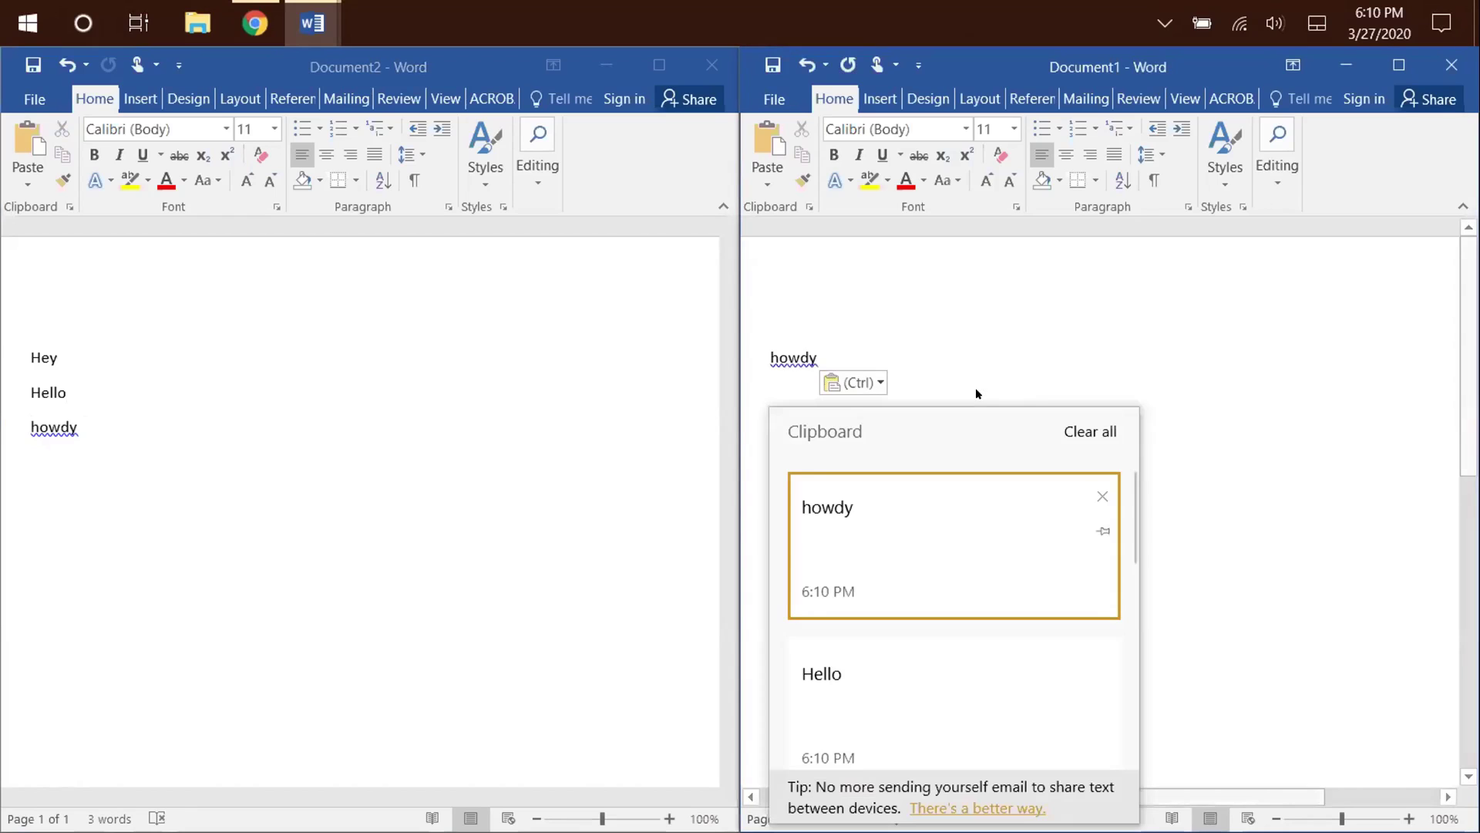
{"action": "left_click", "coordinate": [969, 671]}
{"action": "key", "text": "super+v"}
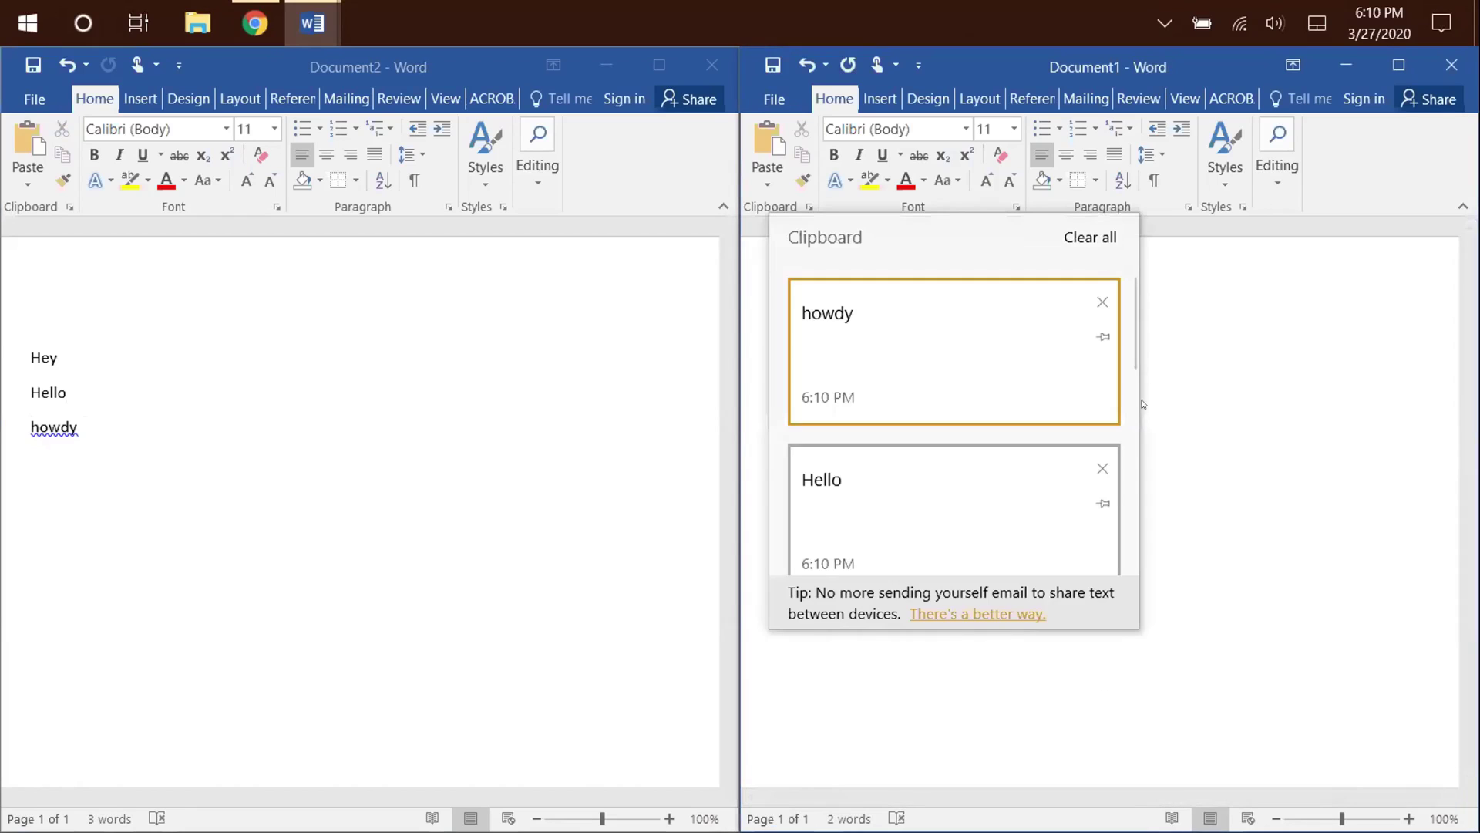
{"action": "scroll", "coordinate": [1128, 345], "scroll_direction": "down", "scroll_amount": 2}
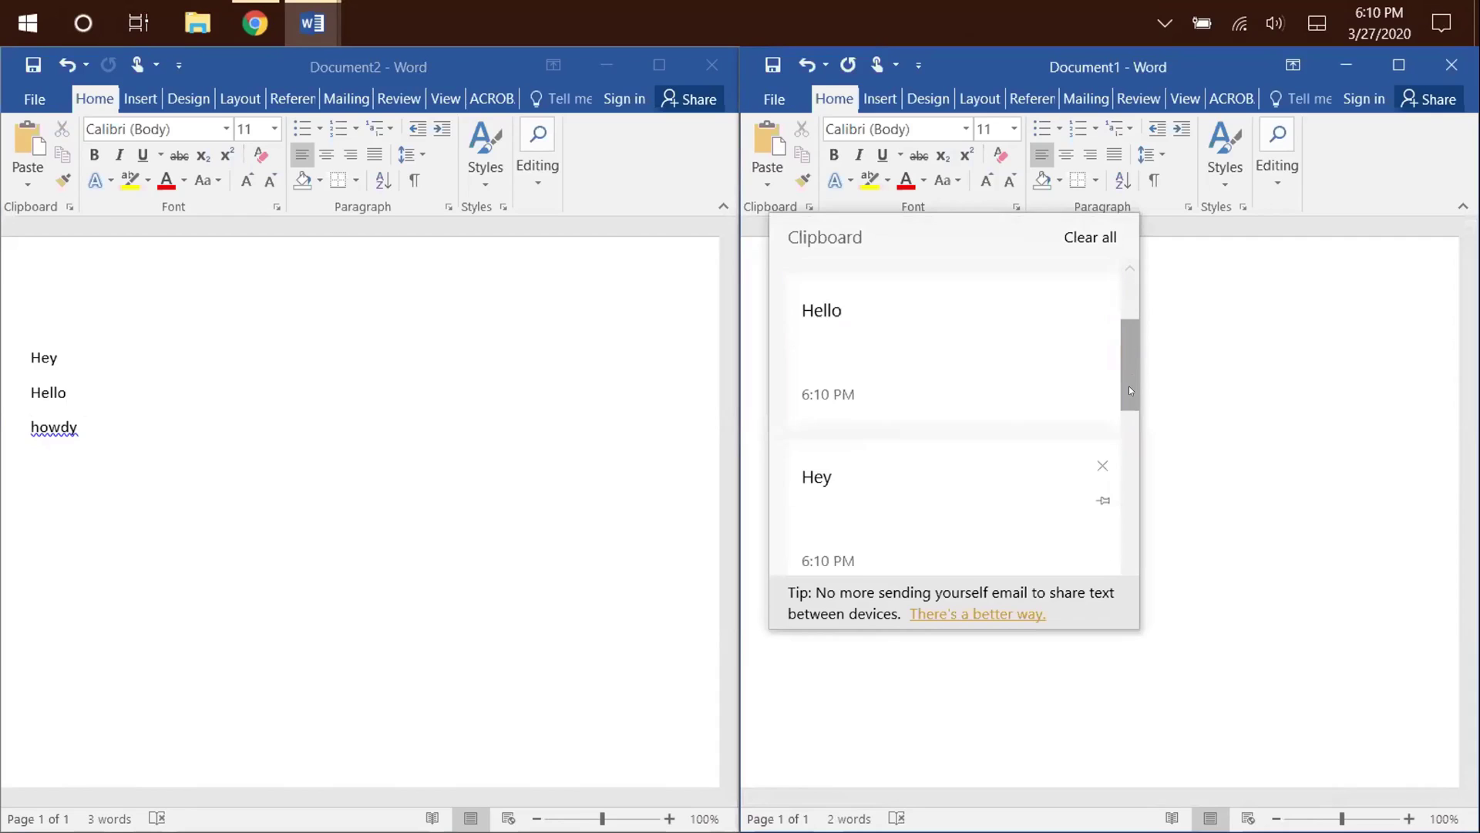
{"action": "left_click", "coordinate": [982, 512]}
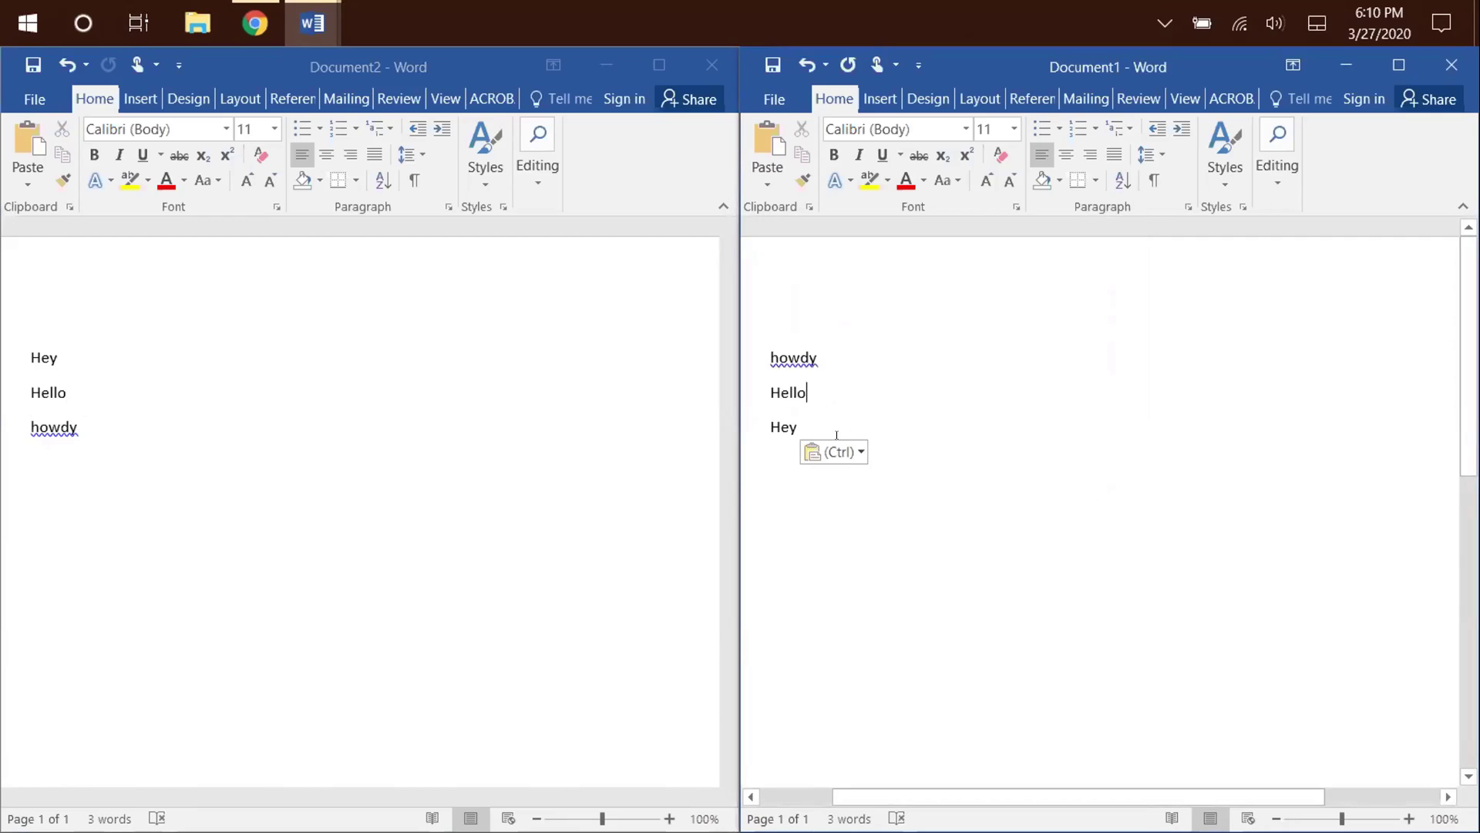
Clear all items from the clipboard history and place the cursor after "Hey" in Document1.
{"action": "key", "text": "super+v"}
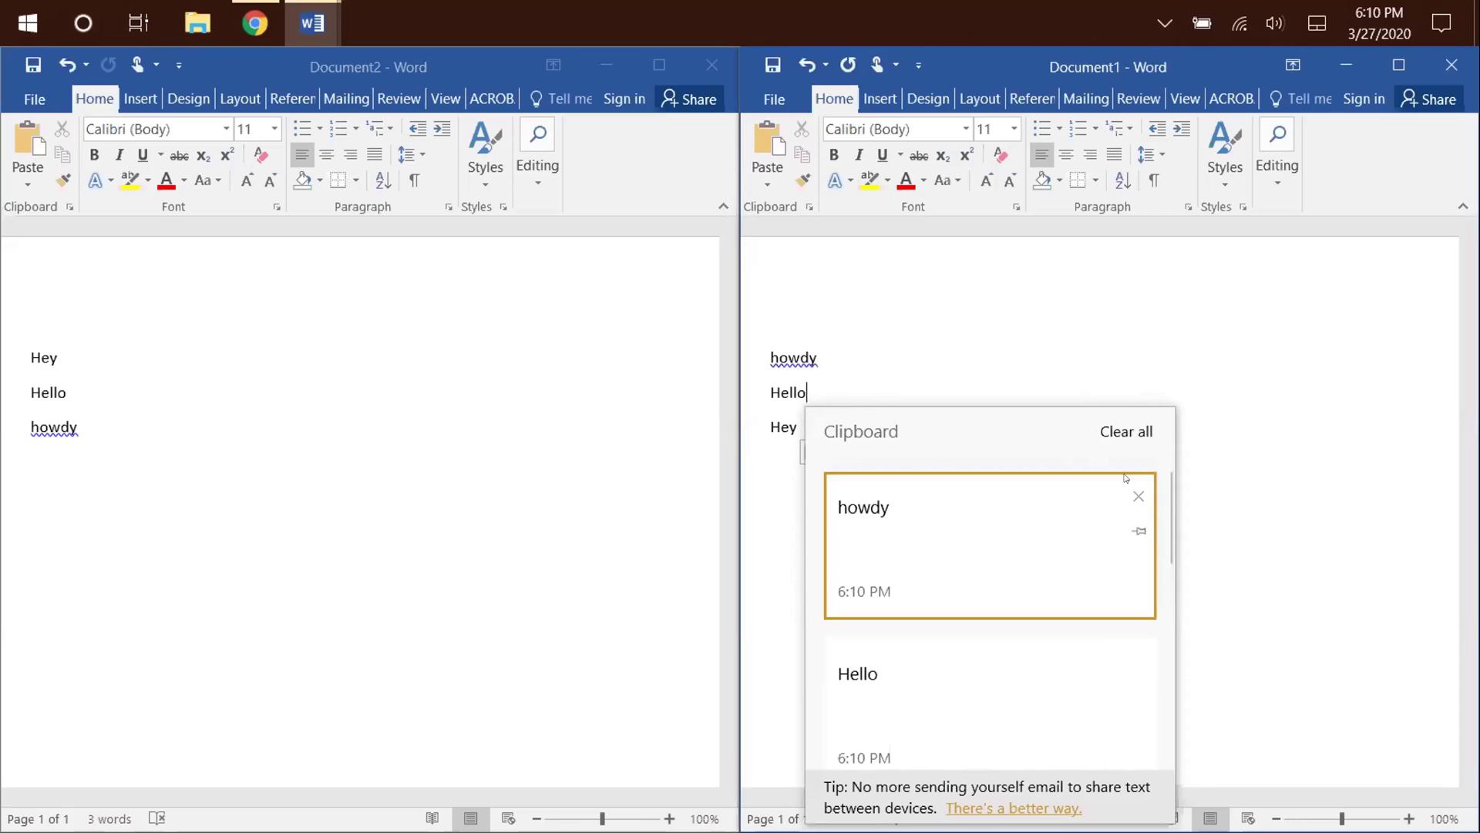
{"action": "left_click", "coordinate": [1125, 431]}
{"action": "left_click", "coordinate": [1146, 425]}
{"action": "left_click", "coordinate": [864, 425]}
{"action": "left_click", "coordinate": [817, 393]}
{"action": "left_click", "coordinate": [822, 404]}
{"action": "left_click", "coordinate": [822, 430]}
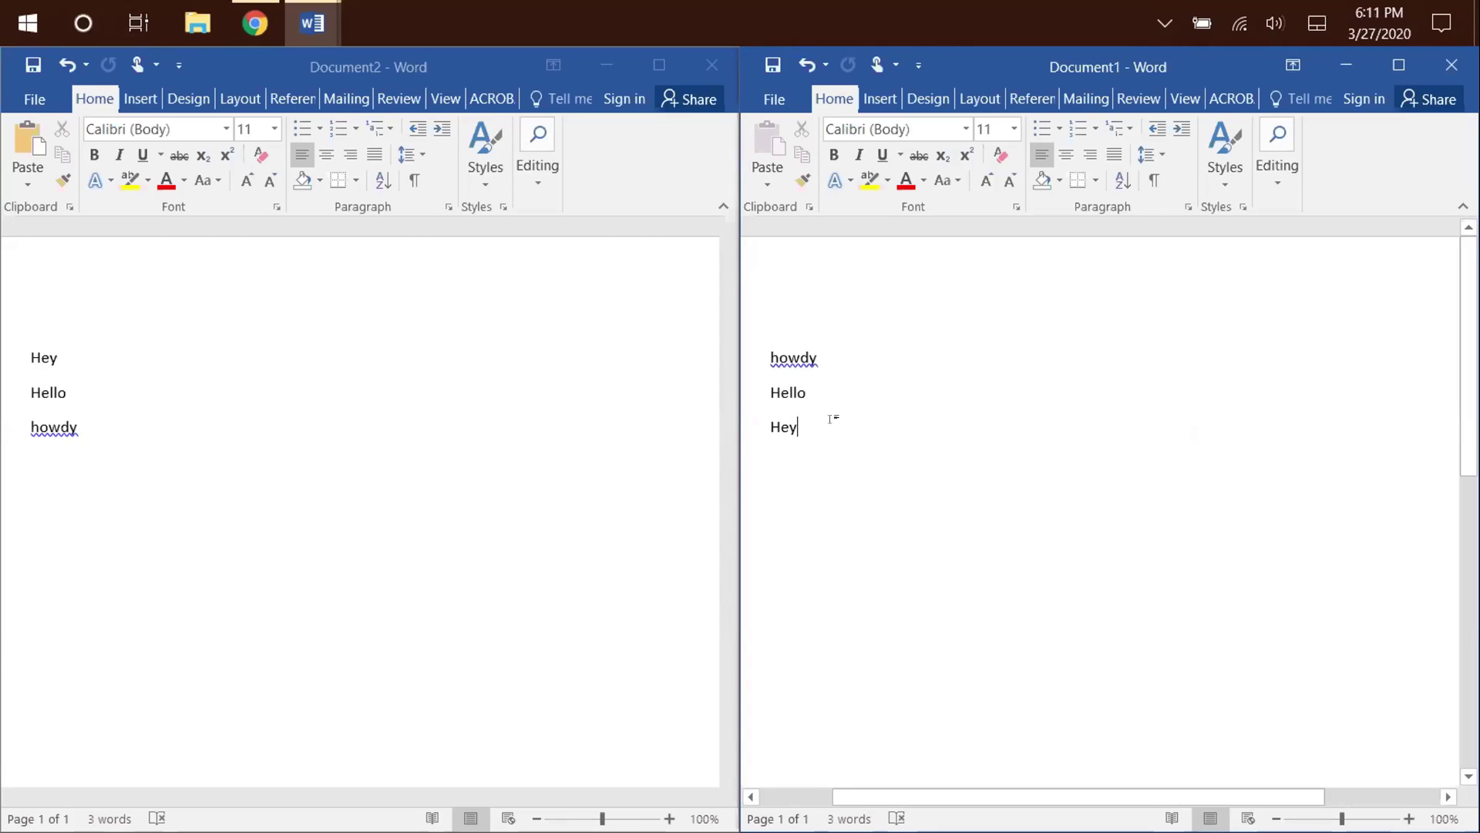
Check the contents of the clipboard history twice, closing it each time.
{"action": "key", "text": "super+v"}
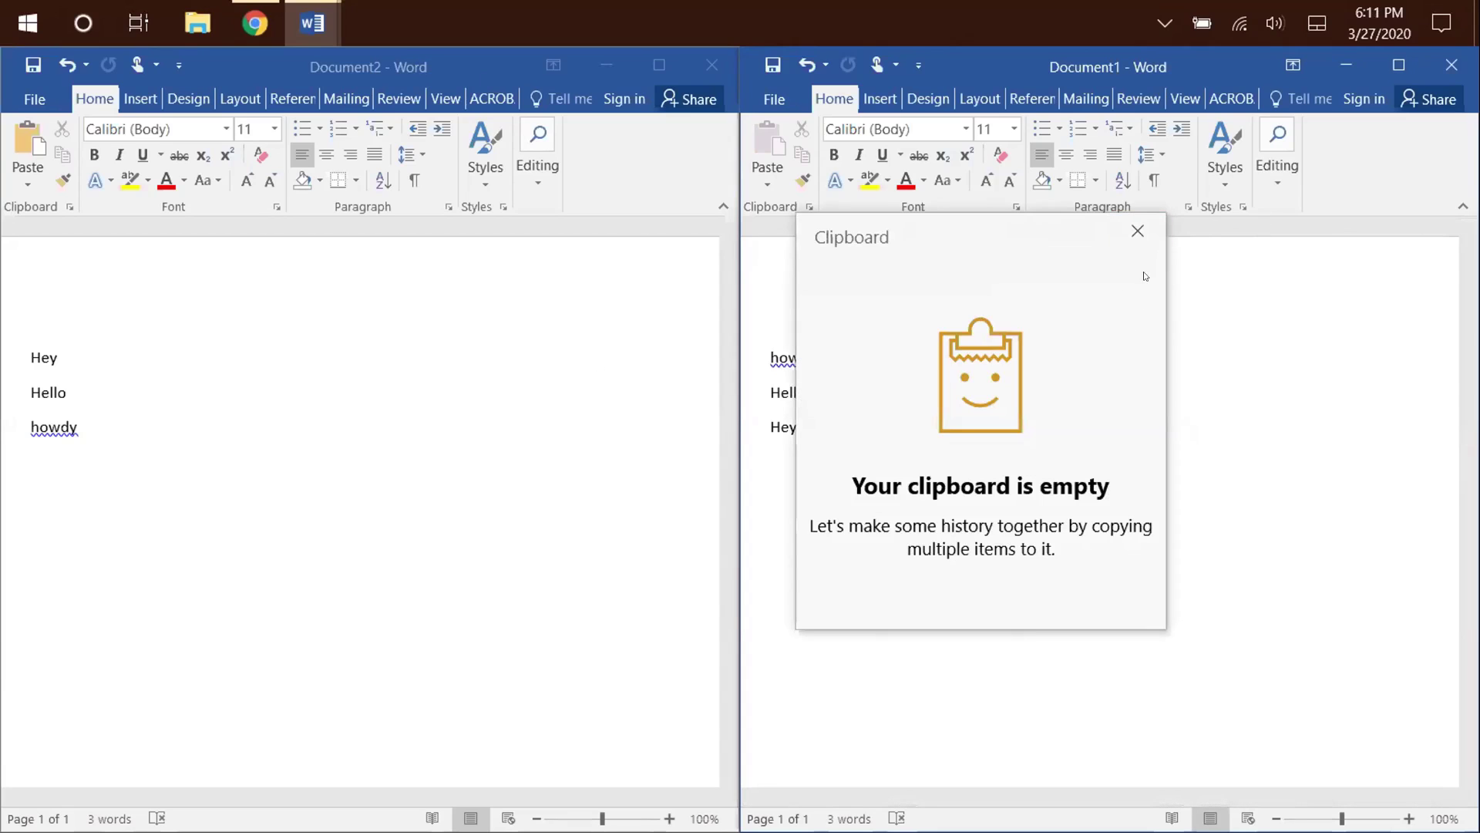
{"action": "left_click", "coordinate": [1138, 230]}
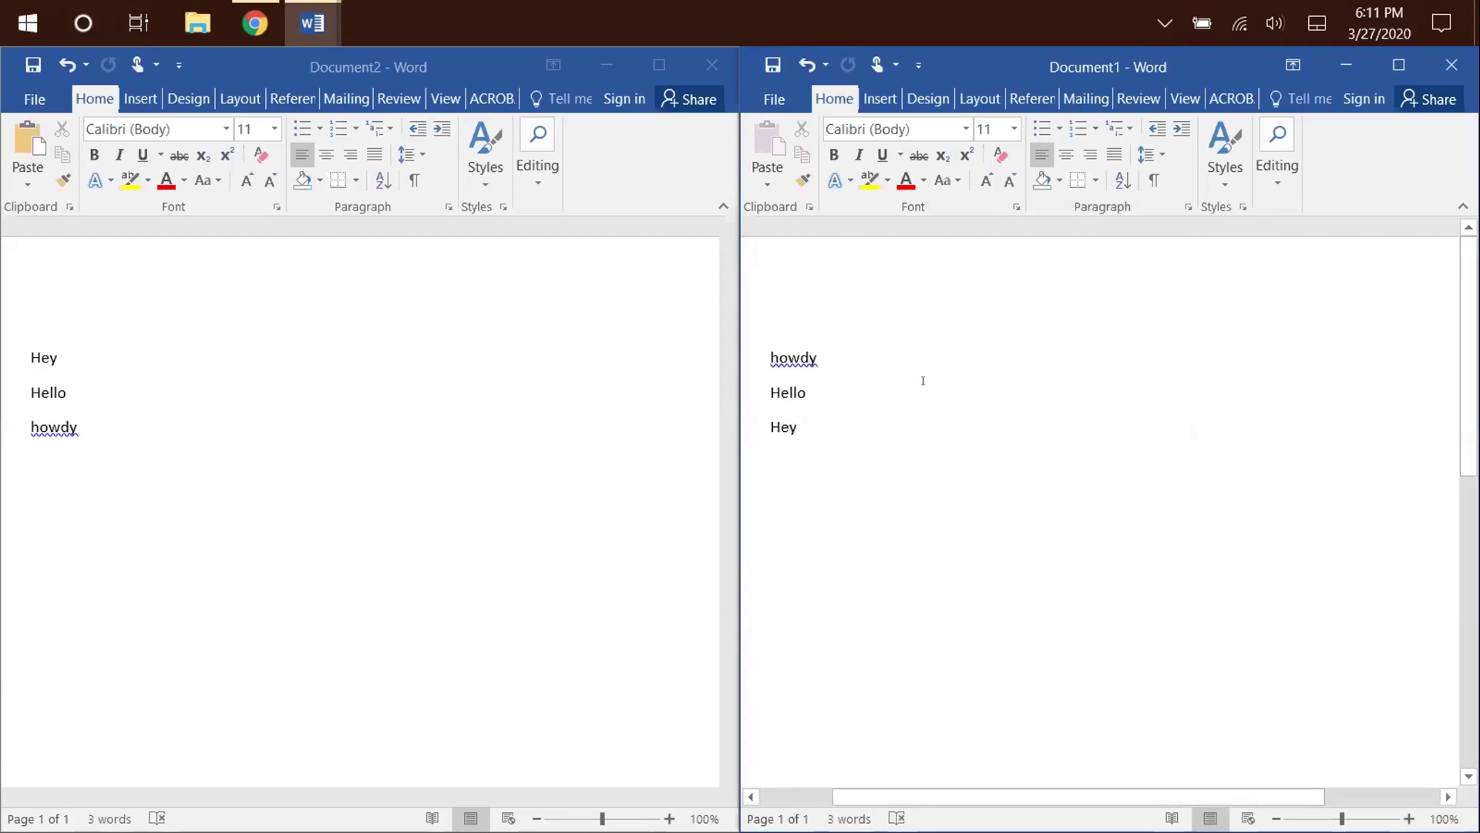
{"action": "key", "text": "super+v"}
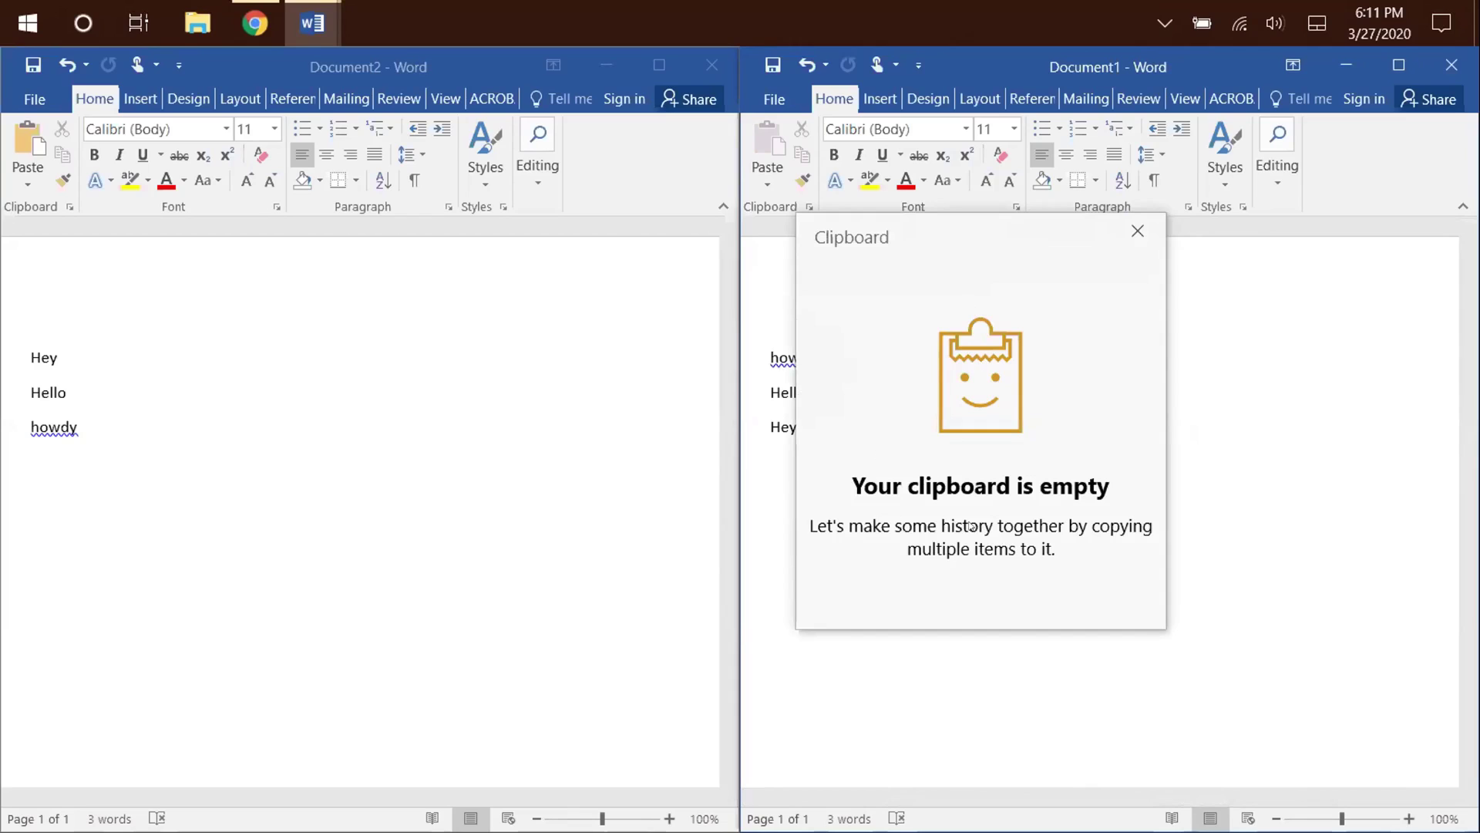
{"action": "left_click", "coordinate": [1138, 230]}
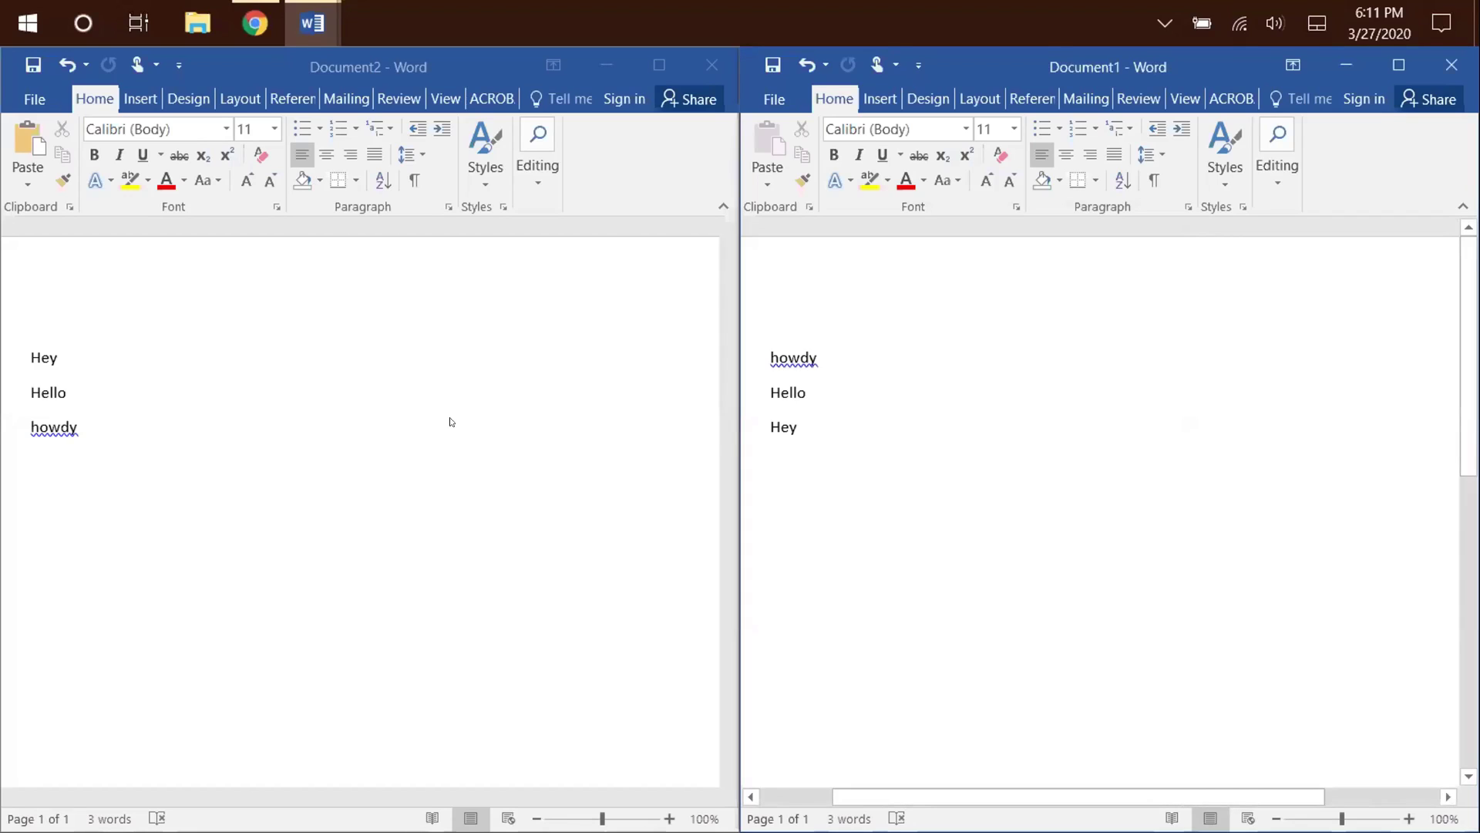
Show the Start menu and the Windows search pane in turn, dismissing each to return to Document1.
{"action": "key", "text": "super"}
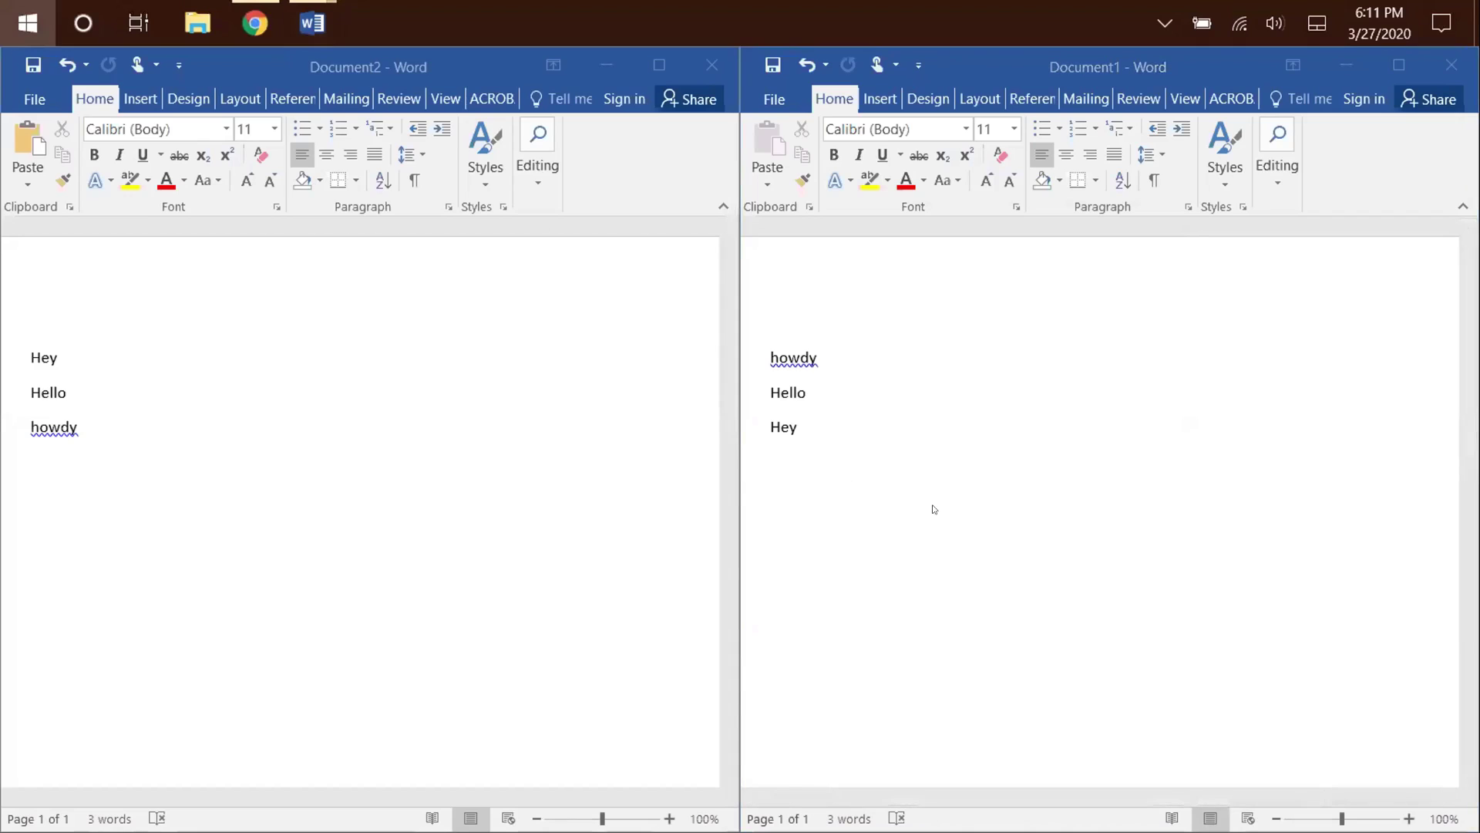
{"action": "key", "text": "super"}
{"action": "key", "text": "super+s"}
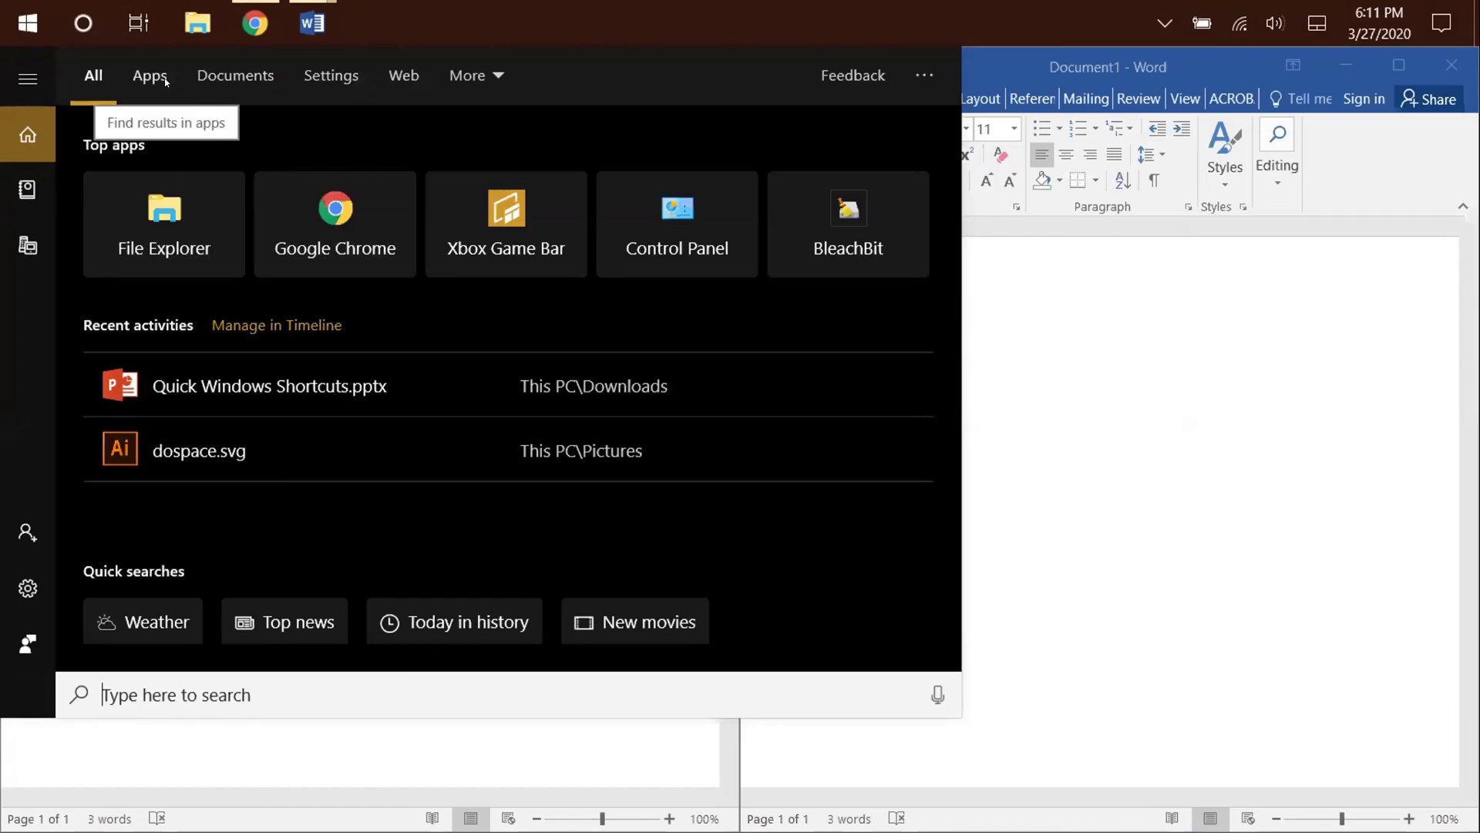
{"action": "left_click", "coordinate": [1088, 435]}
{"action": "key", "text": "super"}
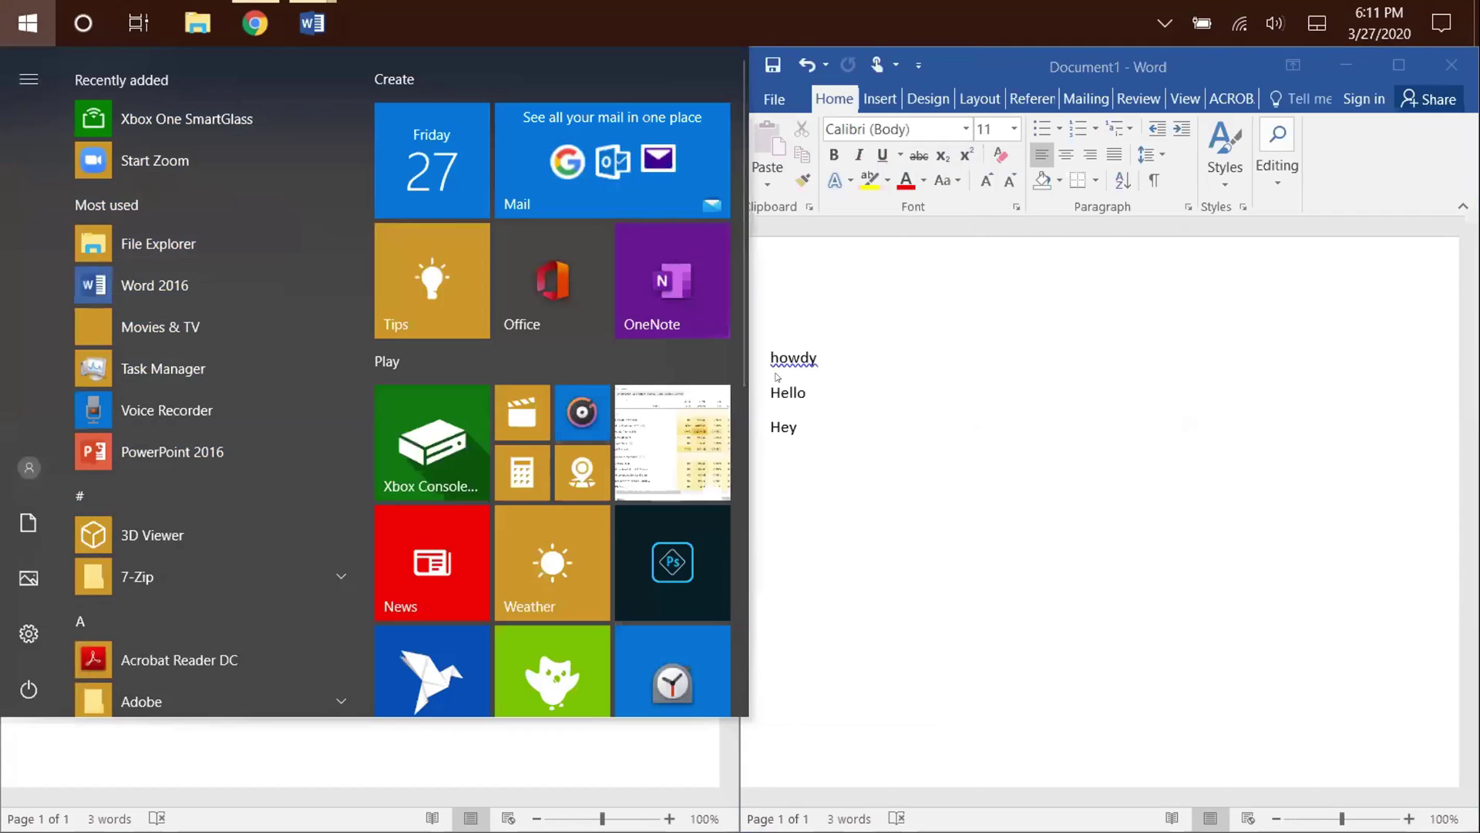
{"action": "left_click", "coordinate": [974, 432]}
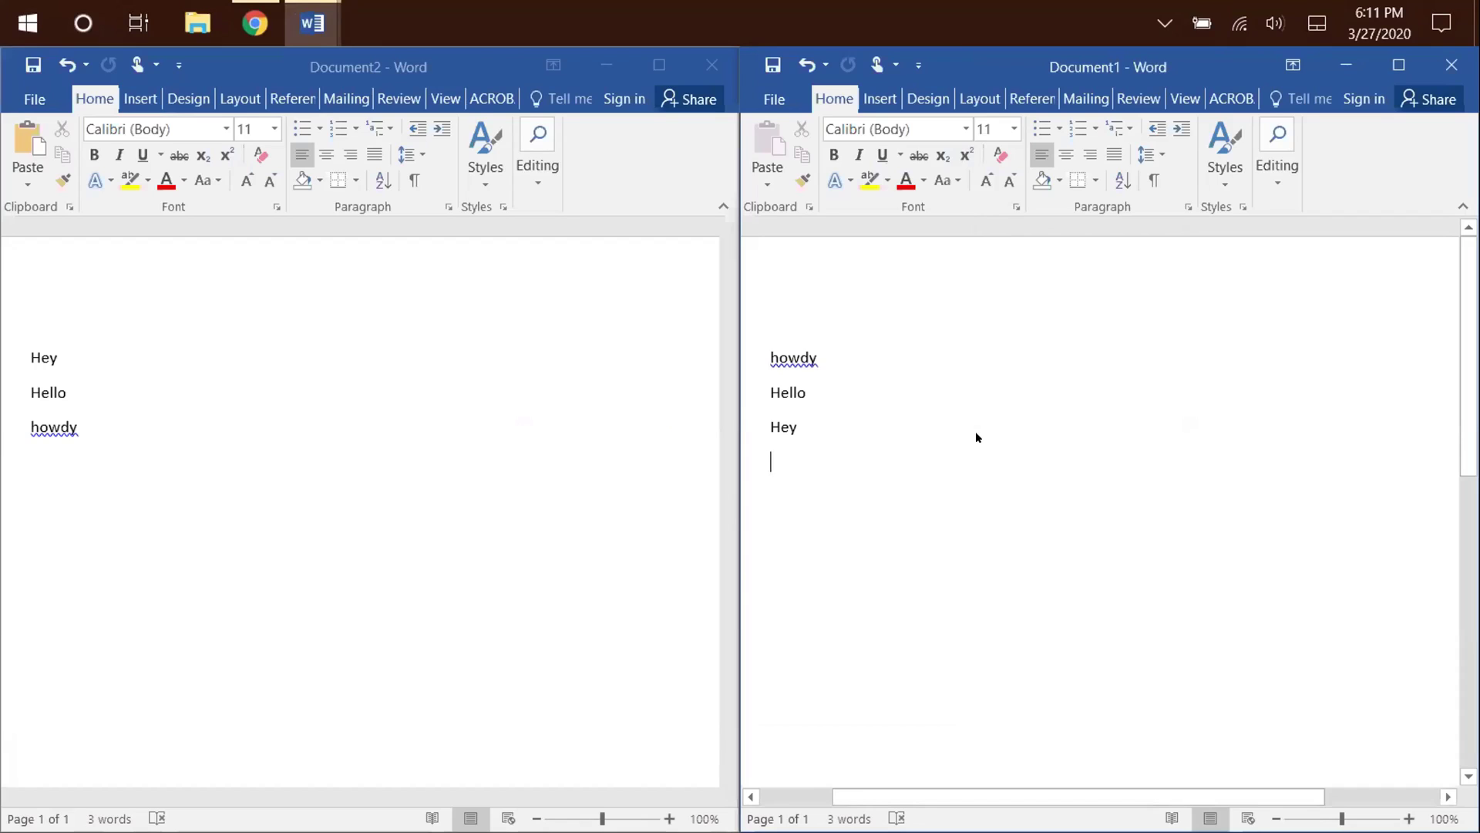
Search Windows for "word", clear the search text and dismiss the search pane.
{"action": "key", "text": "super"}
{"action": "key", "text": "super+s"}
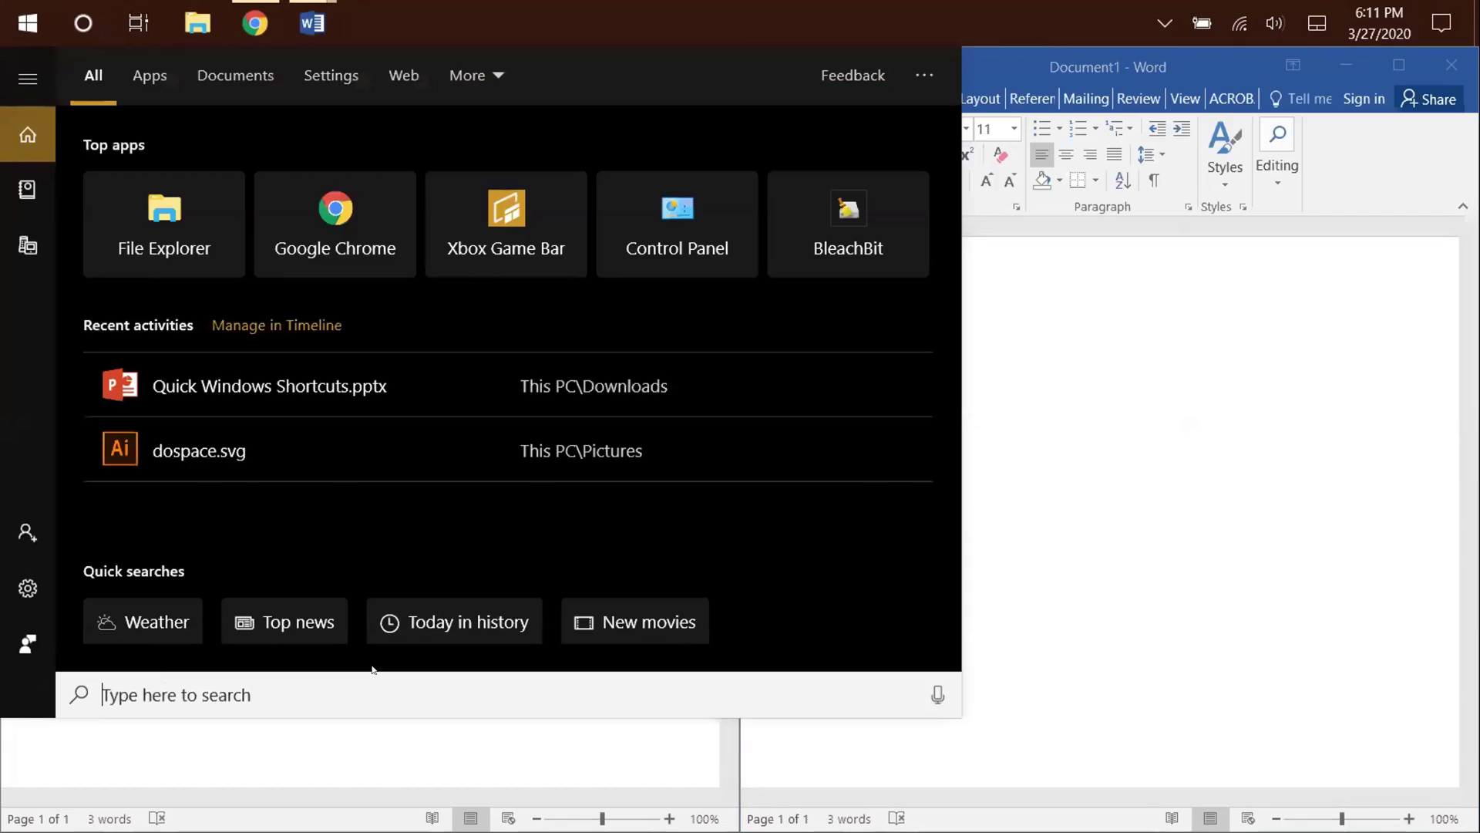
{"action": "type", "text": "word"}
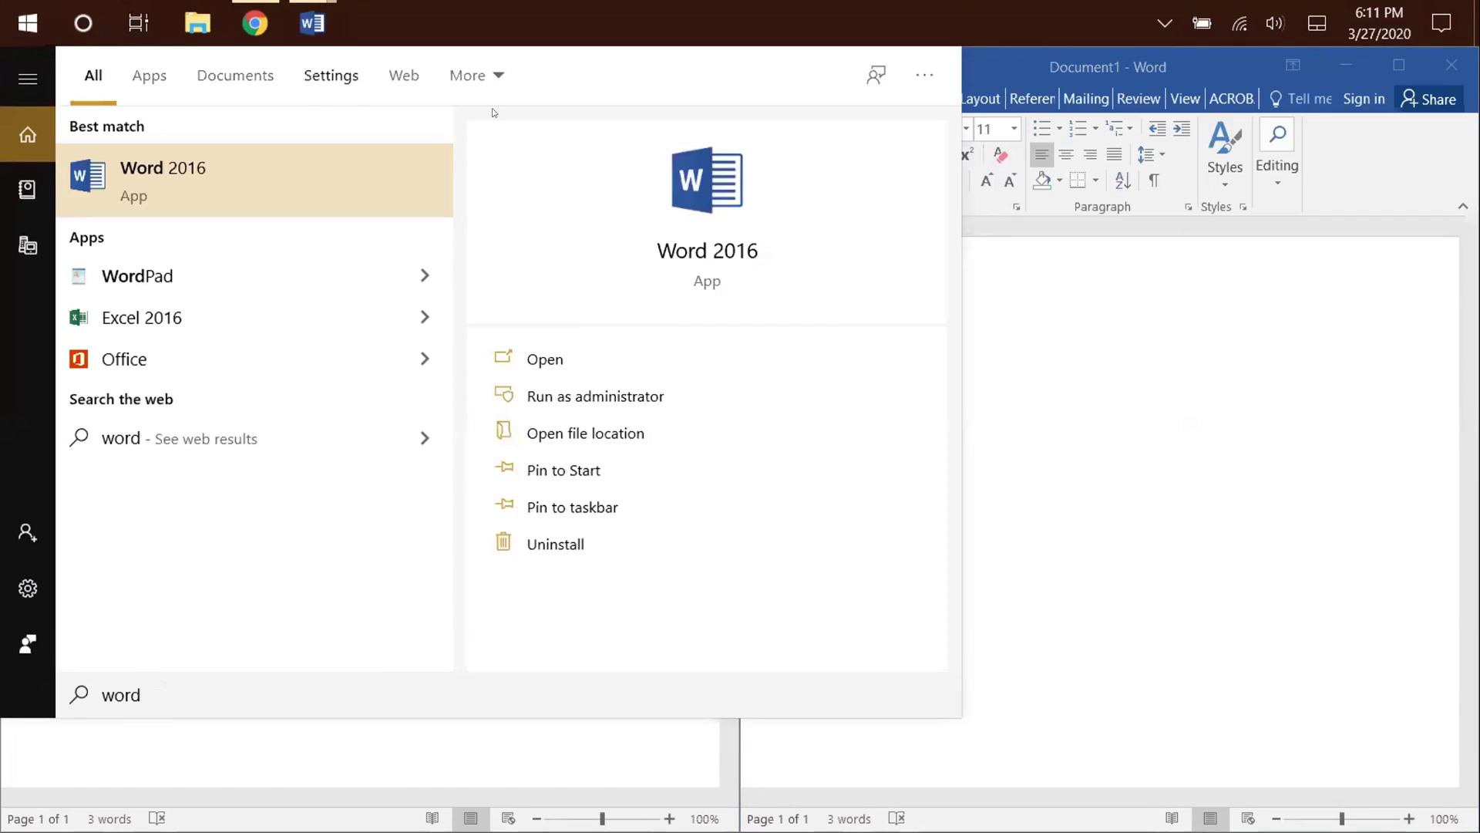
{"action": "key", "text": "BackSpace"}
{"action": "key", "text": "BackSpace"}
{"action": "key", "text": "BackSpace"}
{"action": "key", "text": "BackSpace"}
{"action": "left_click", "coordinate": [1225, 586]}
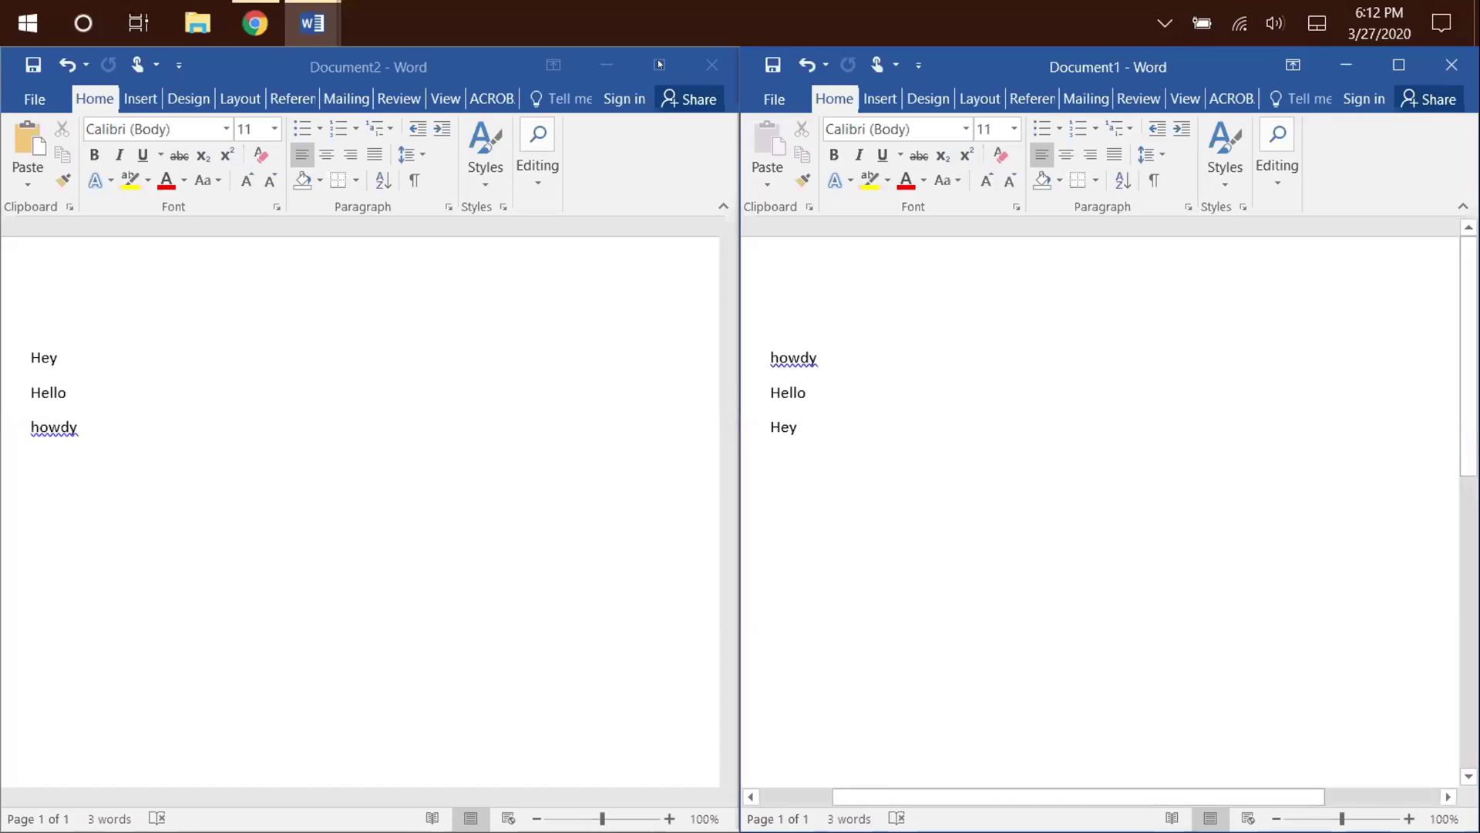
Restore the Document2 and Chrome windows to smaller floating windows.
{"action": "left_click", "coordinate": [659, 64]}
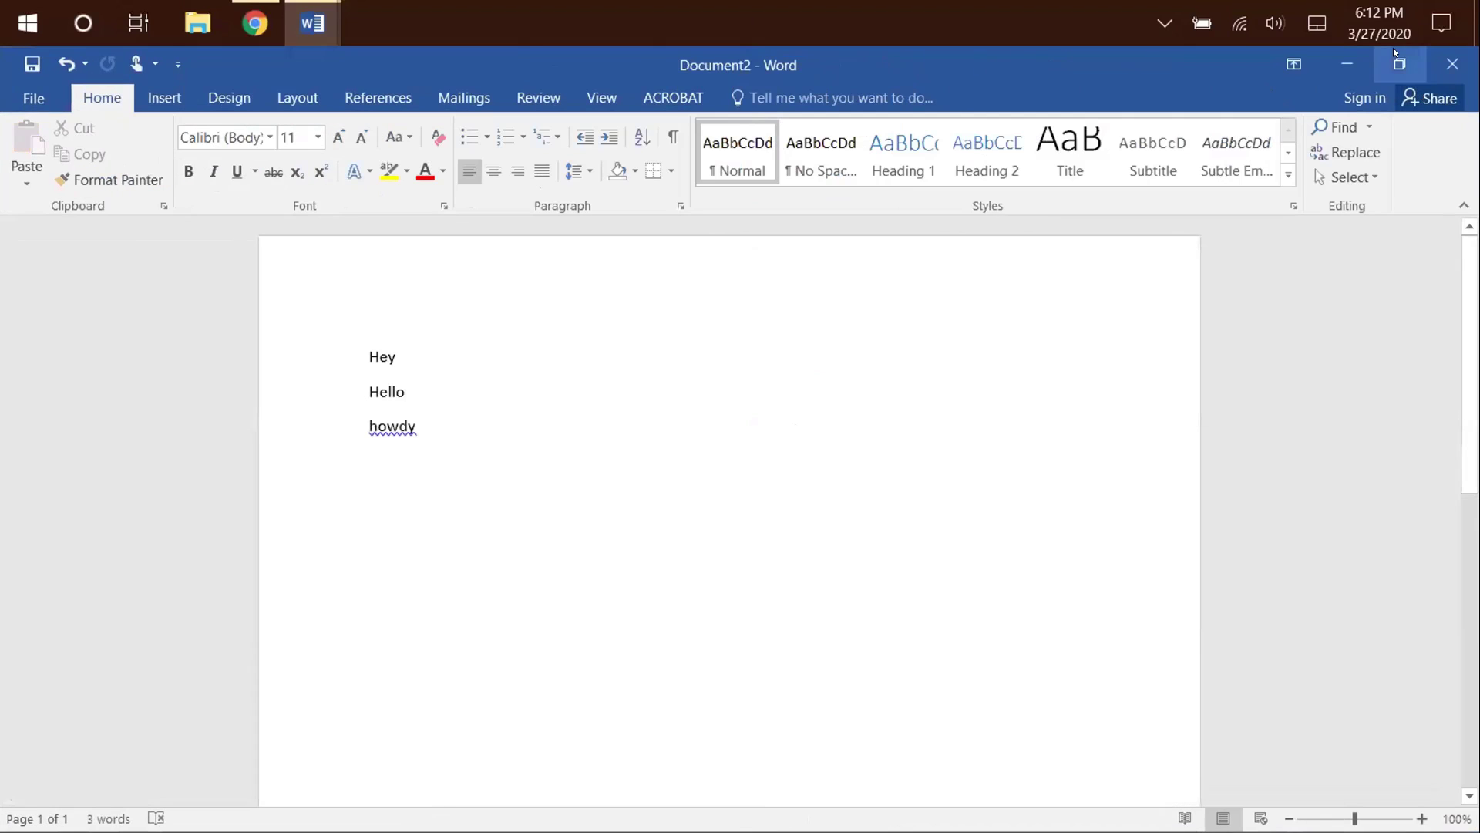
{"action": "left_click", "coordinate": [1394, 48]}
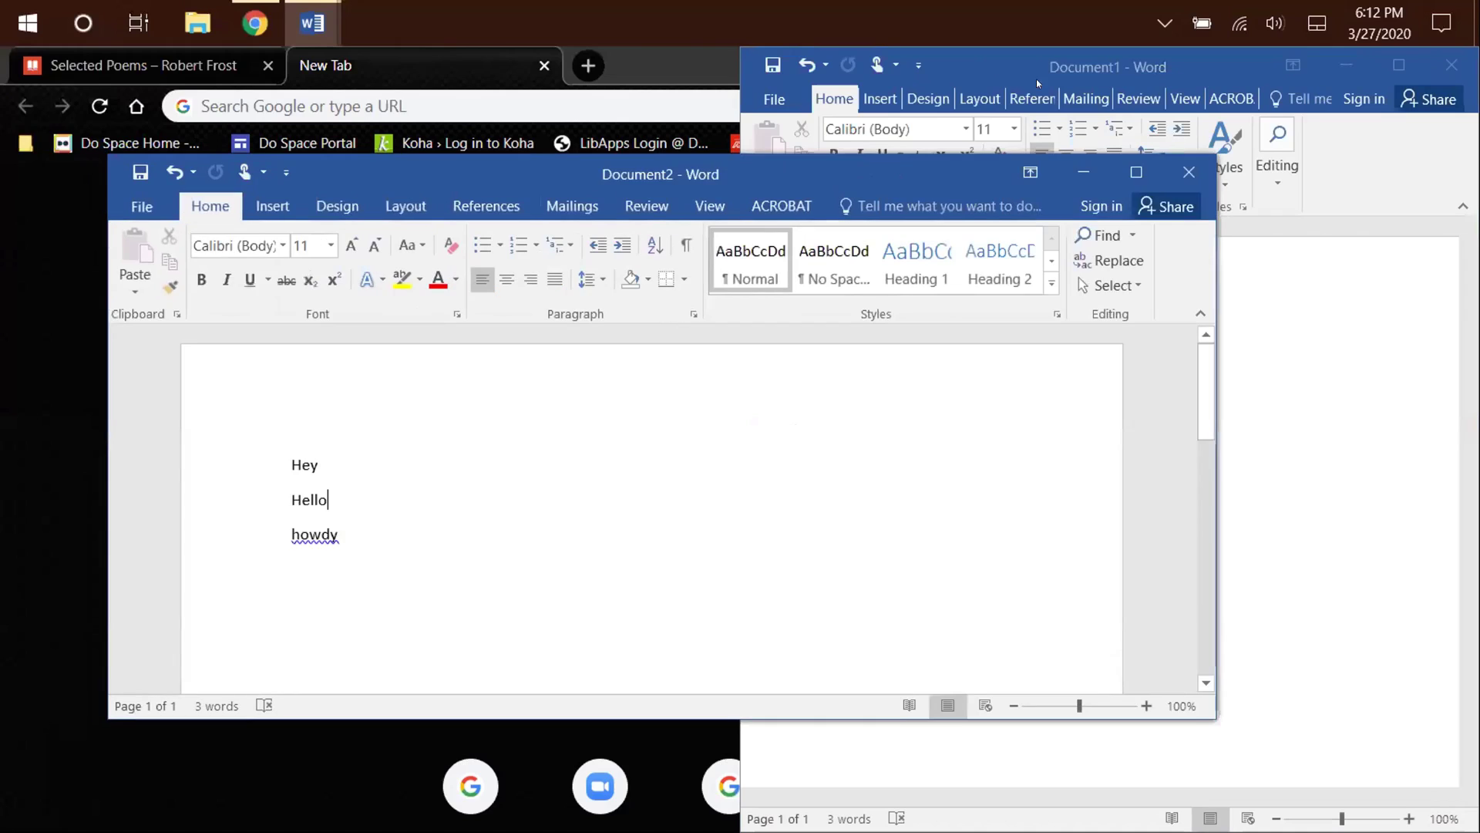
{"action": "left_click", "coordinate": [697, 61]}
{"action": "left_click", "coordinate": [1397, 62]}
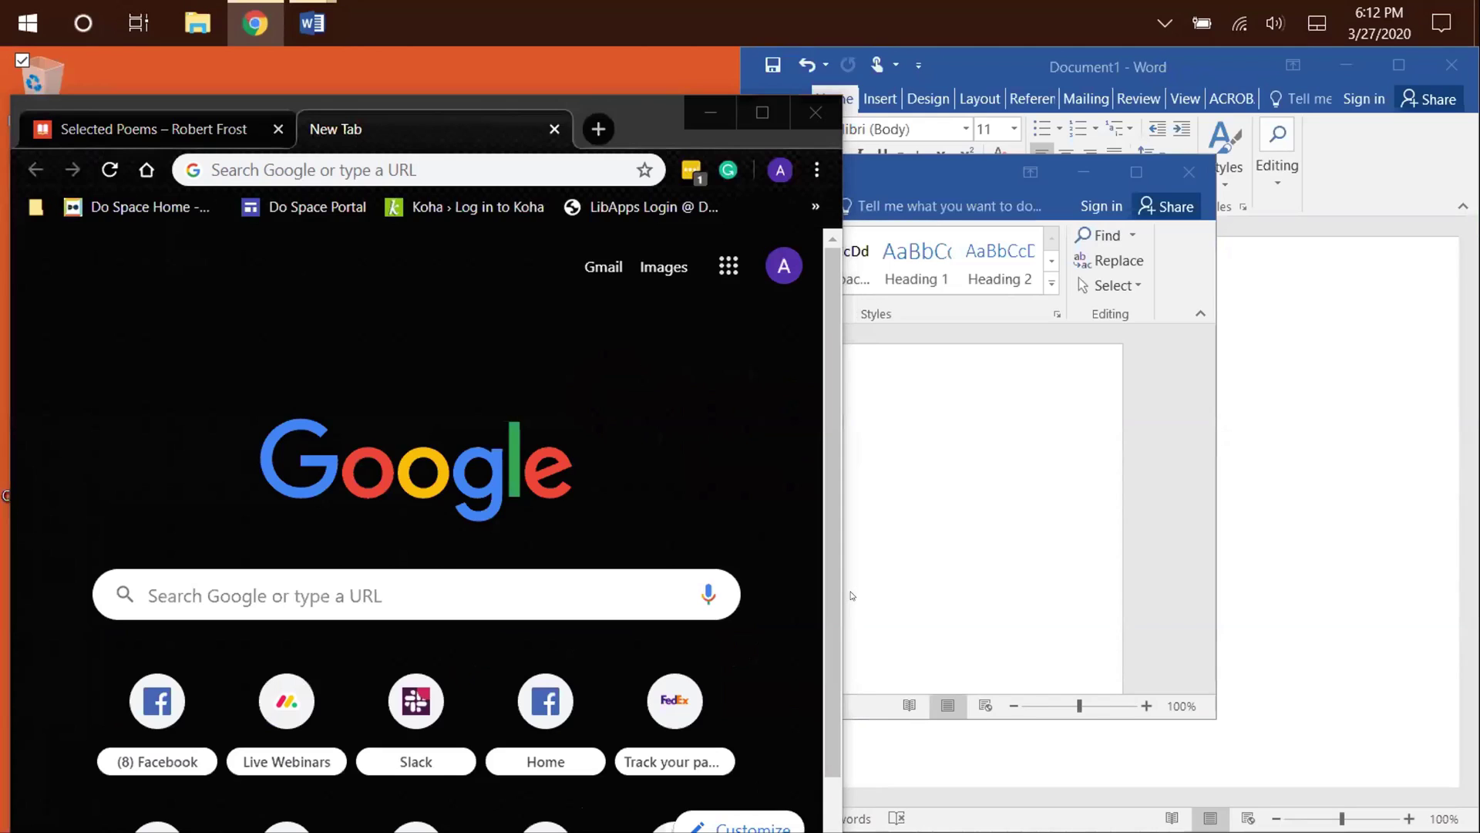
Open four File Explorer windows and spread them out as floating windows over the other open windows.
{"action": "key", "text": "super+e"}
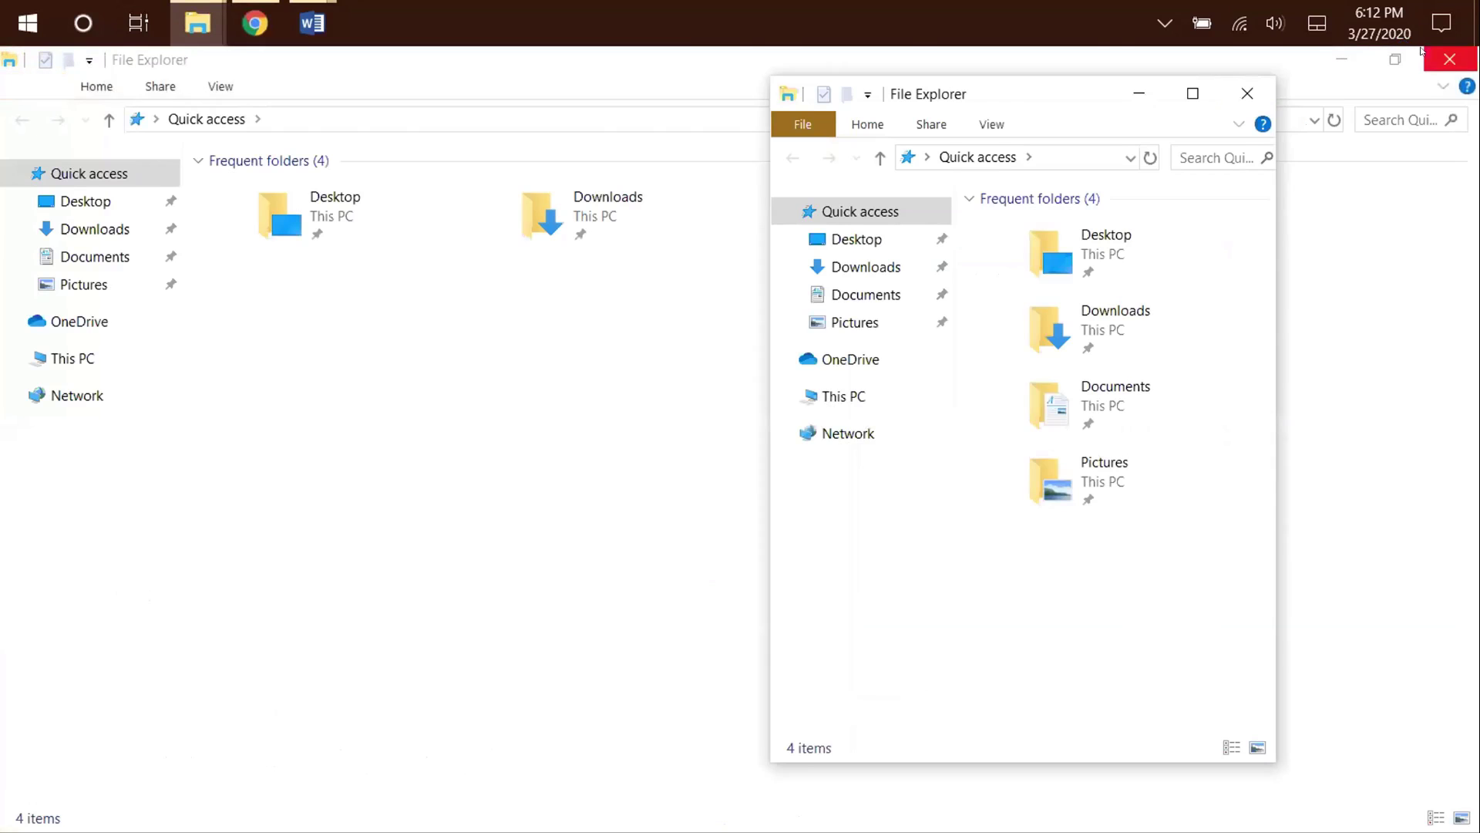
{"action": "left_click", "coordinate": [1395, 56]}
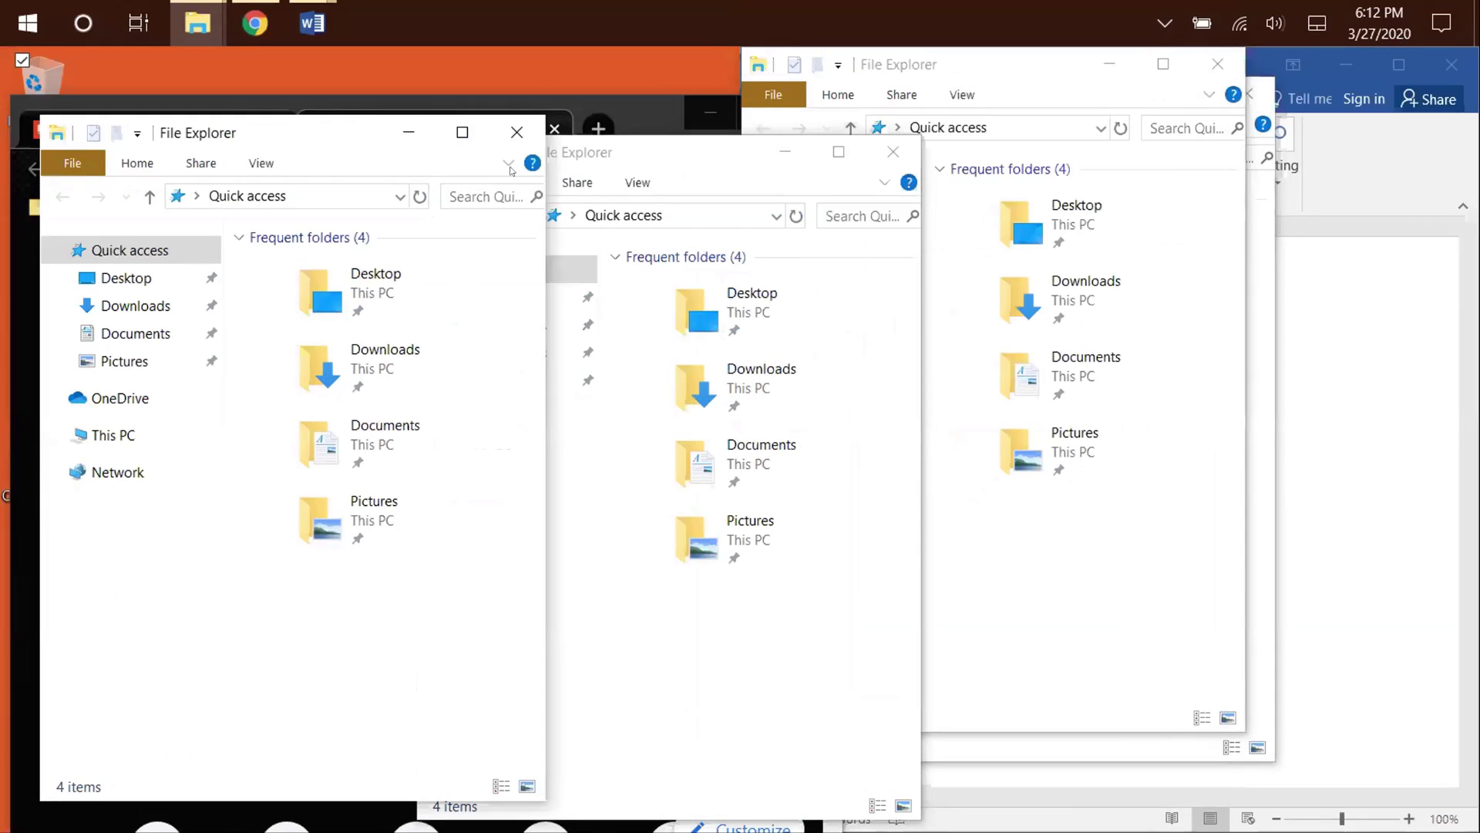
{"action": "left_click_drag", "start_coordinate": [714, 160], "coordinate": [775, 188]}
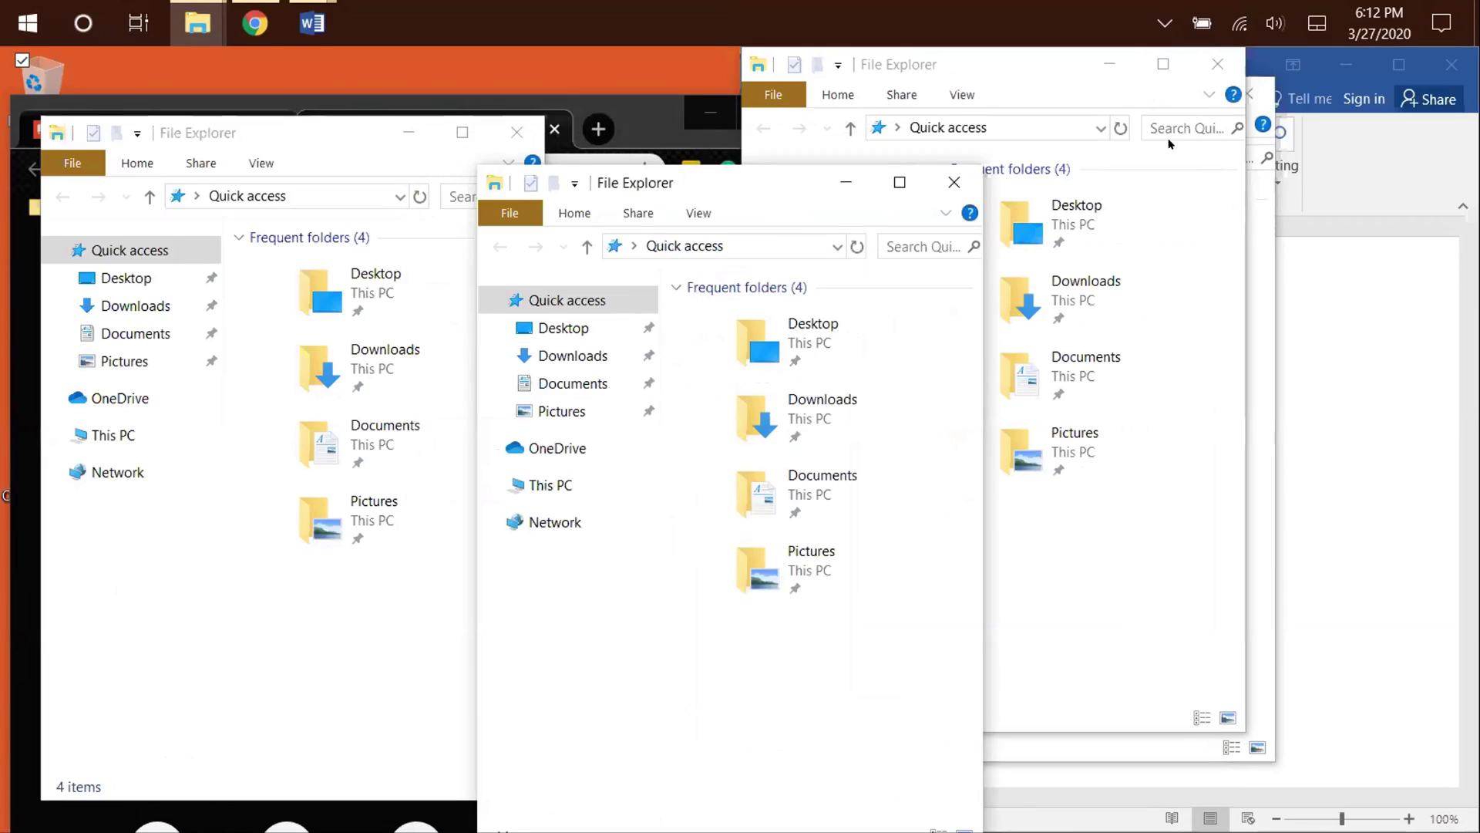
Minimize all windows to show the desktop, bring Chrome back, and show the desktop again.
{"action": "key", "text": "super+d"}
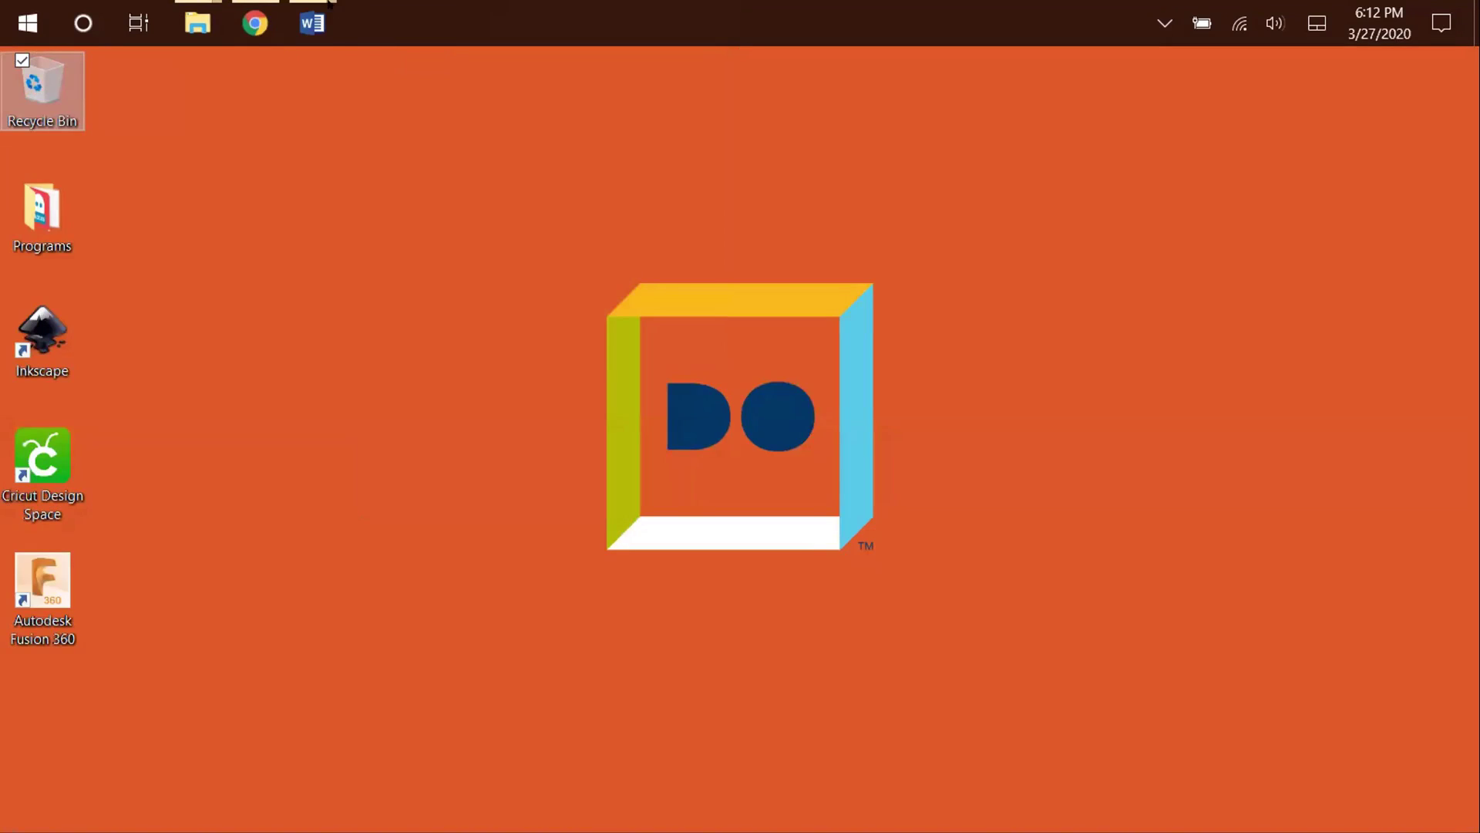
{"action": "left_click", "coordinate": [241, 33]}
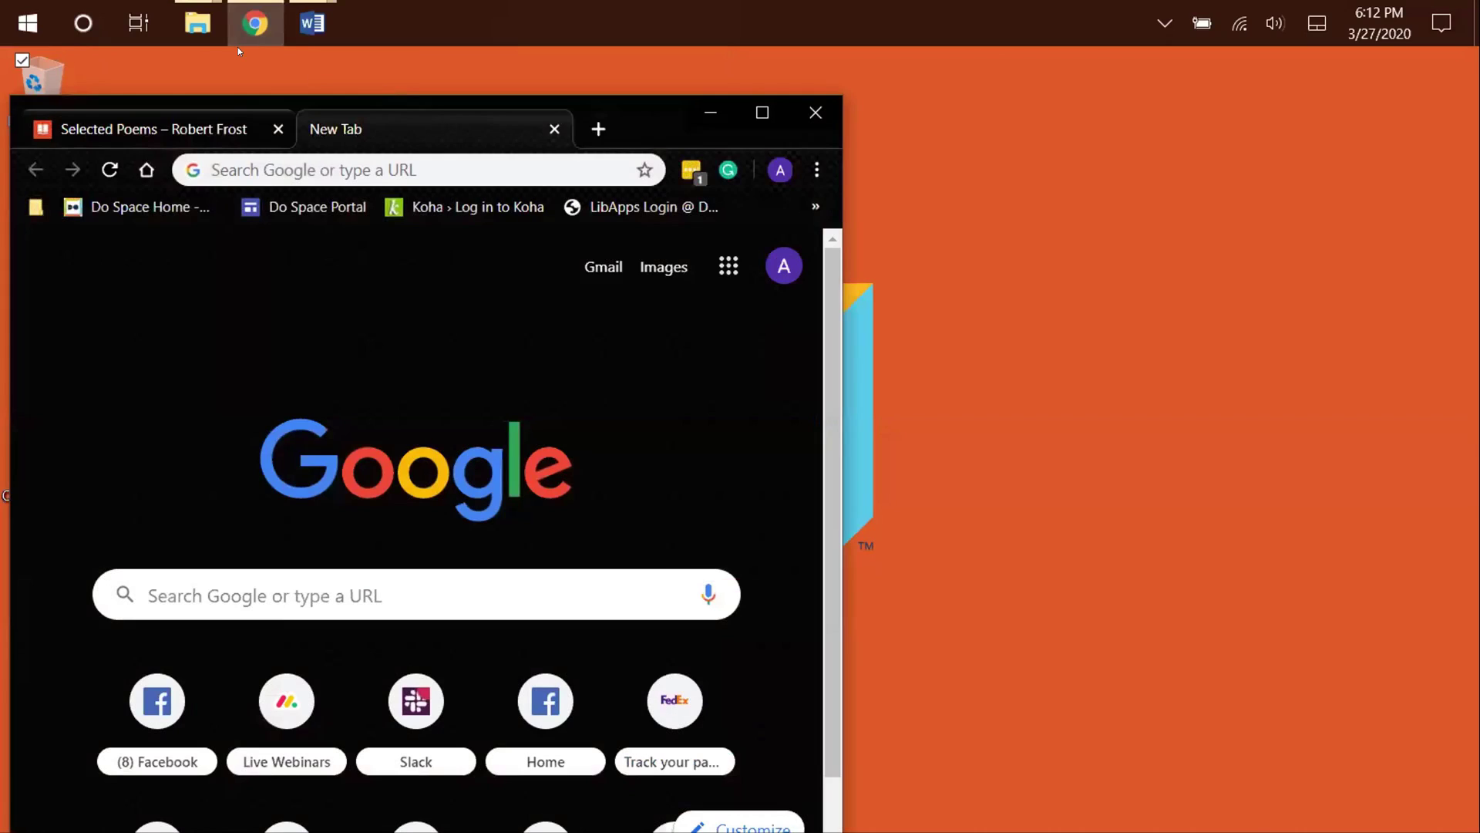
{"action": "key", "text": "super+d"}
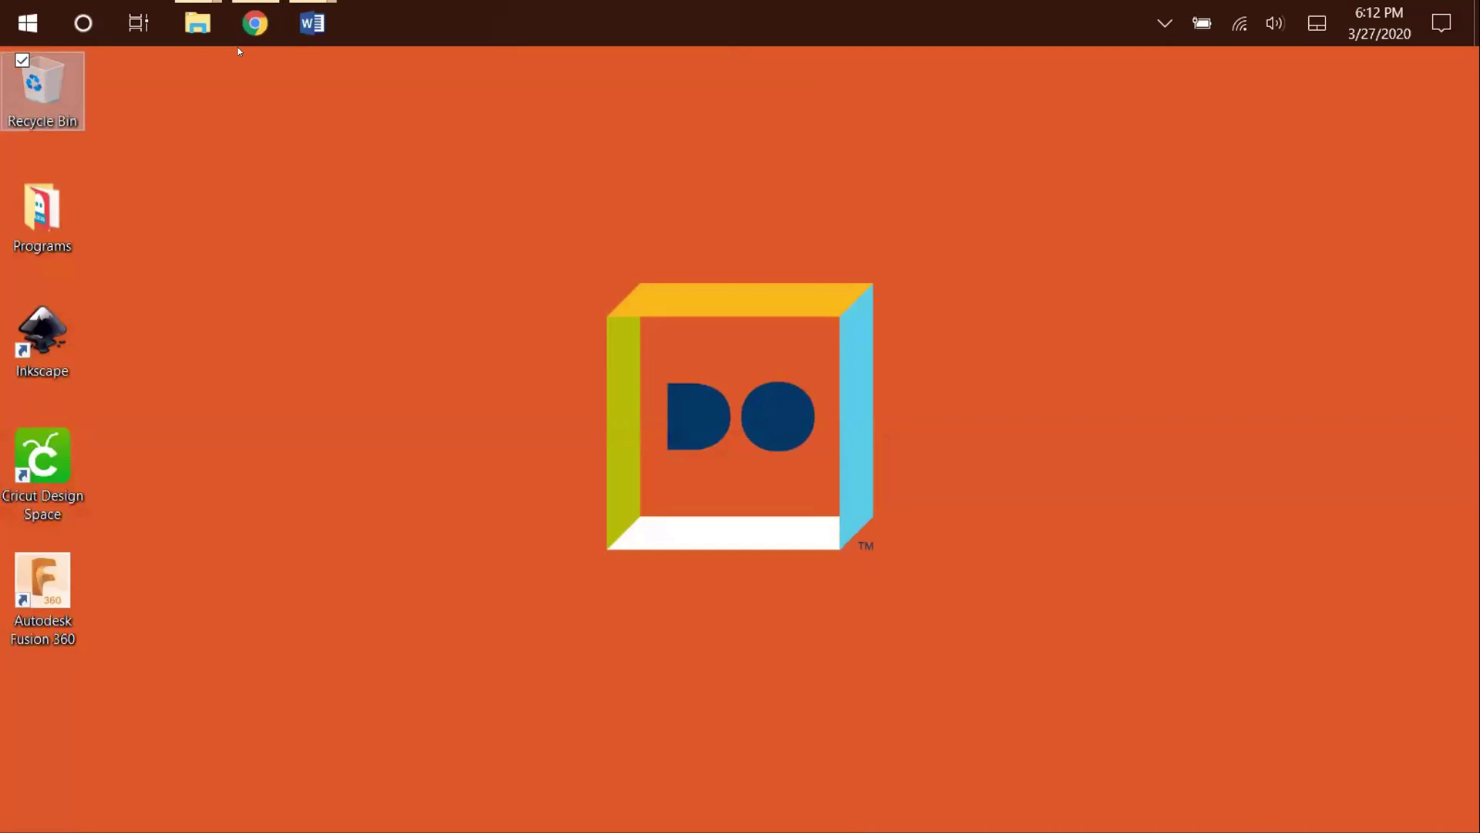
Close all four File Explorer windows from their taskbar previews.
{"action": "mouse_move", "coordinate": [256, 4]}
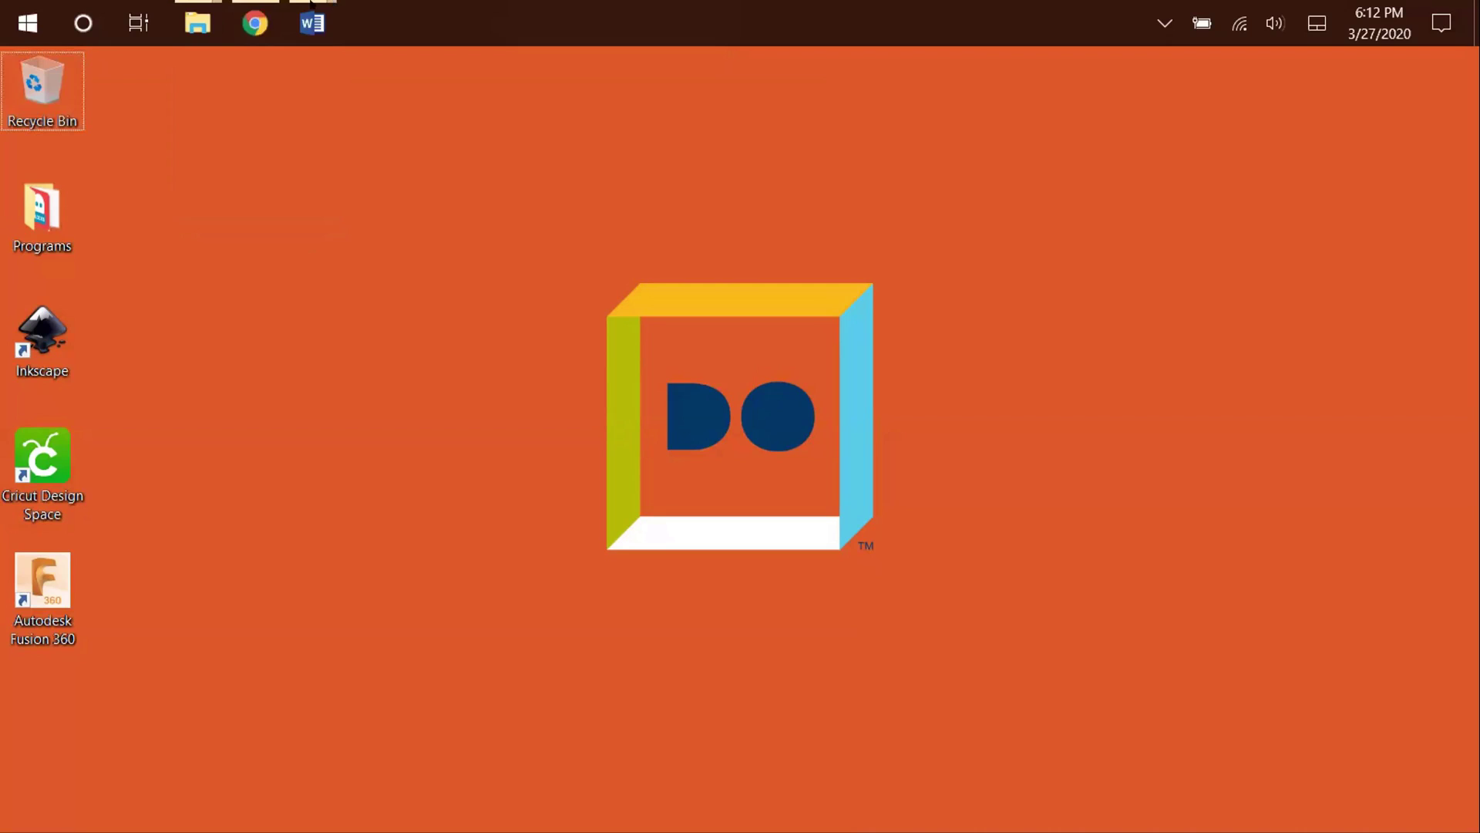
{"action": "mouse_move", "coordinate": [315, 22]}
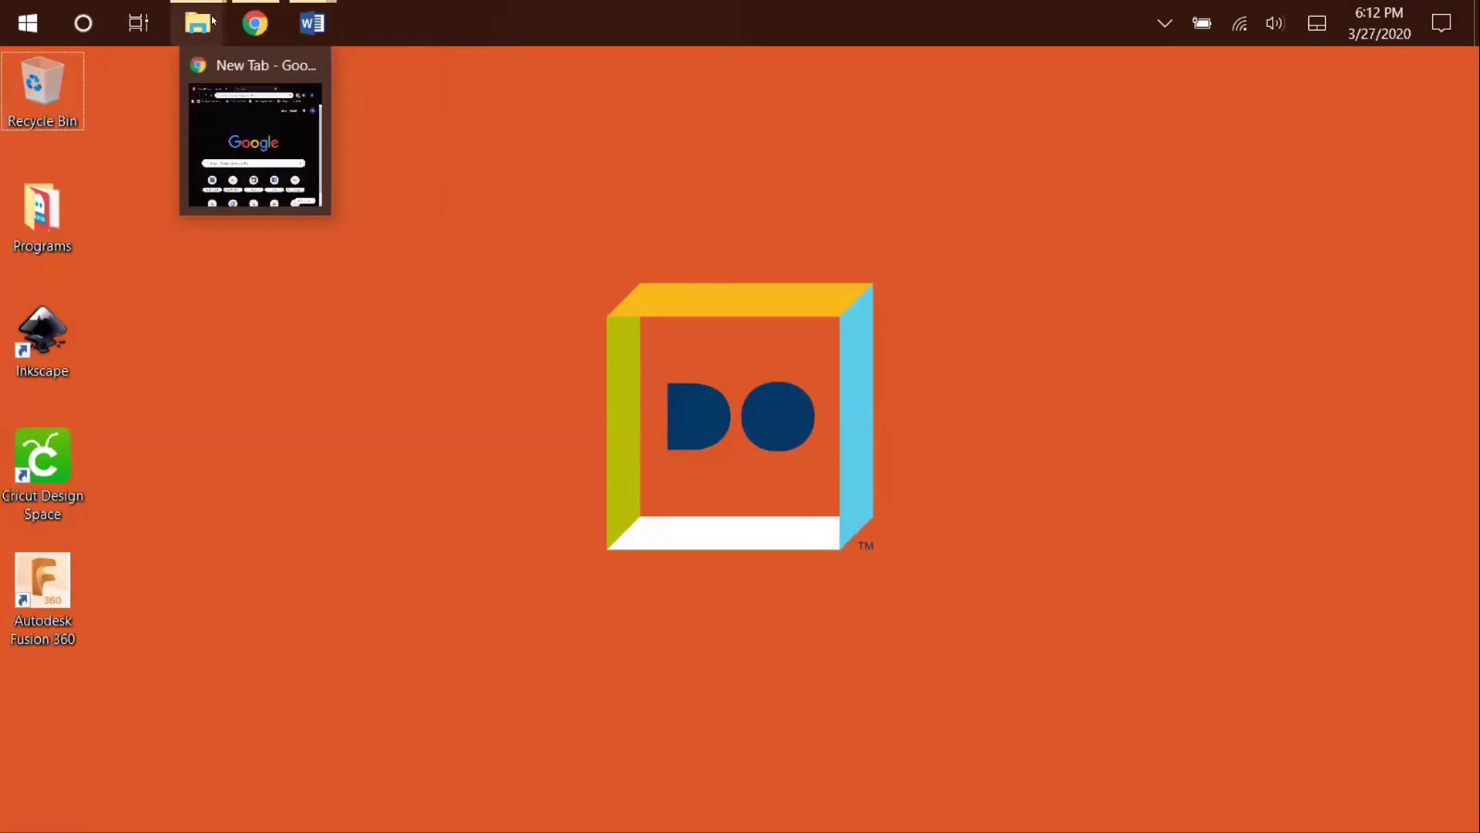
{"action": "mouse_move", "coordinate": [210, 19]}
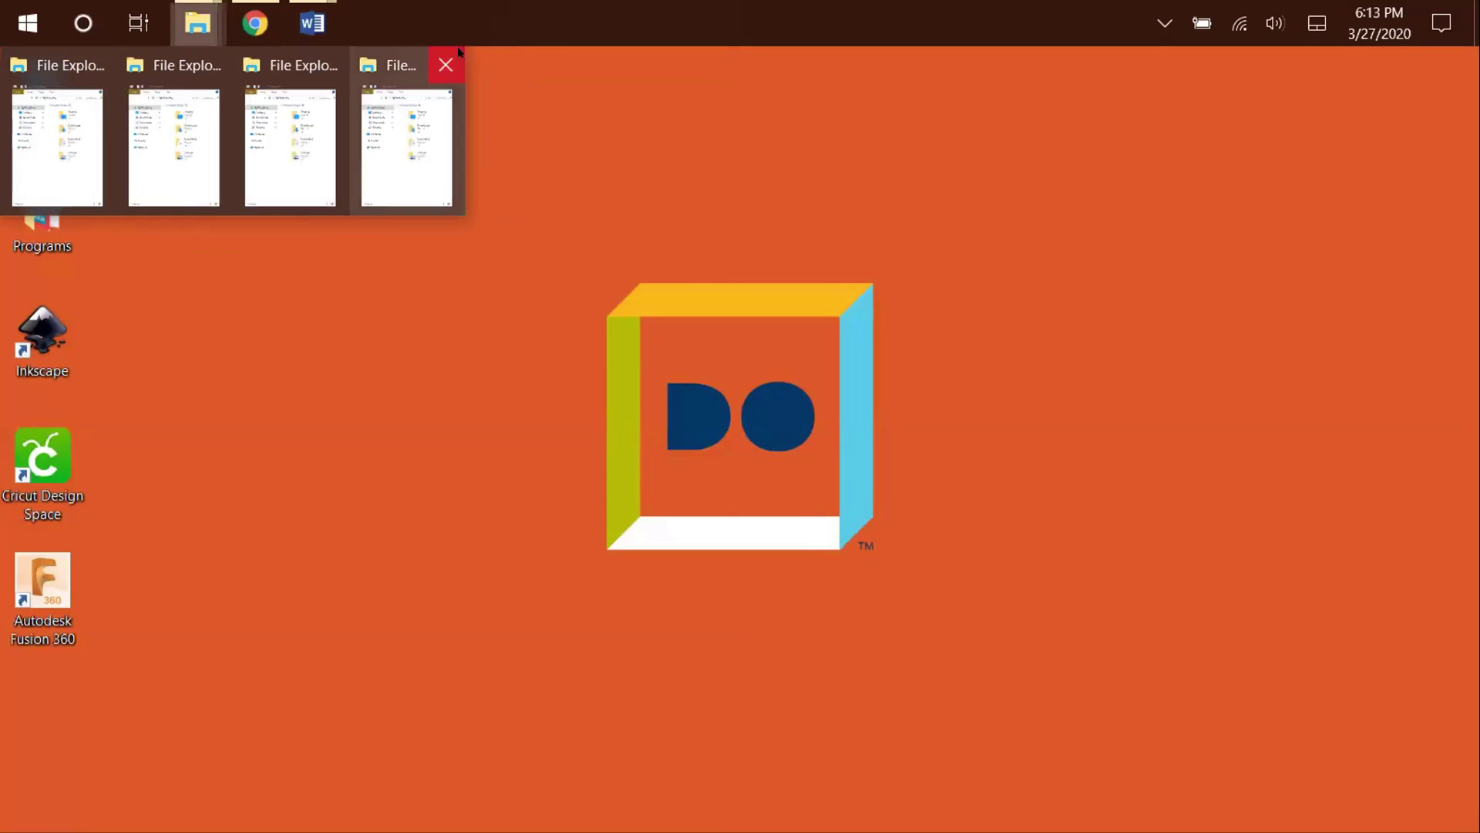
{"action": "left_click", "coordinate": [445, 65]}
{"action": "left_click", "coordinate": [354, 63]}
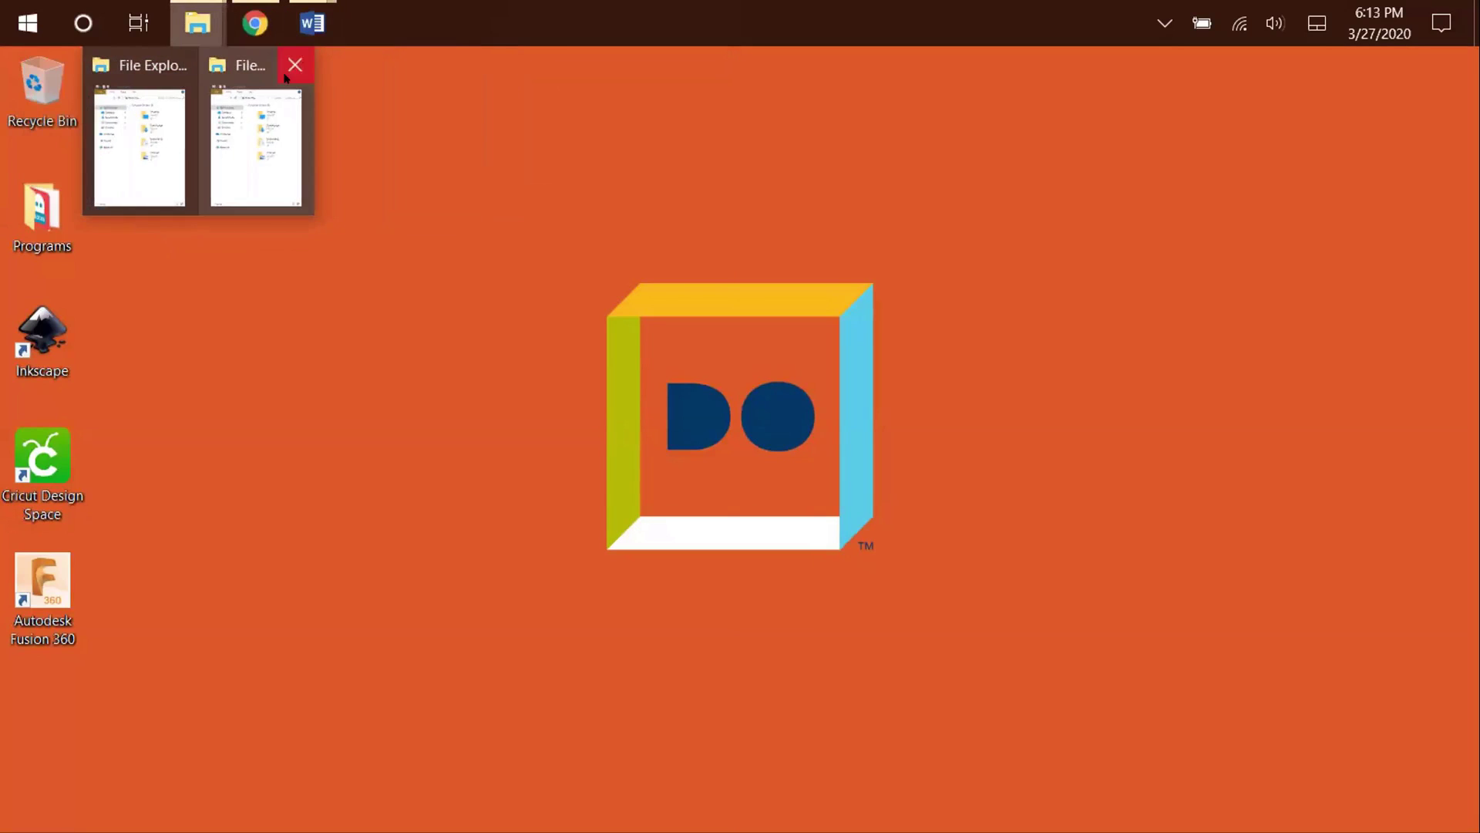
{"action": "left_click", "coordinate": [292, 64]}
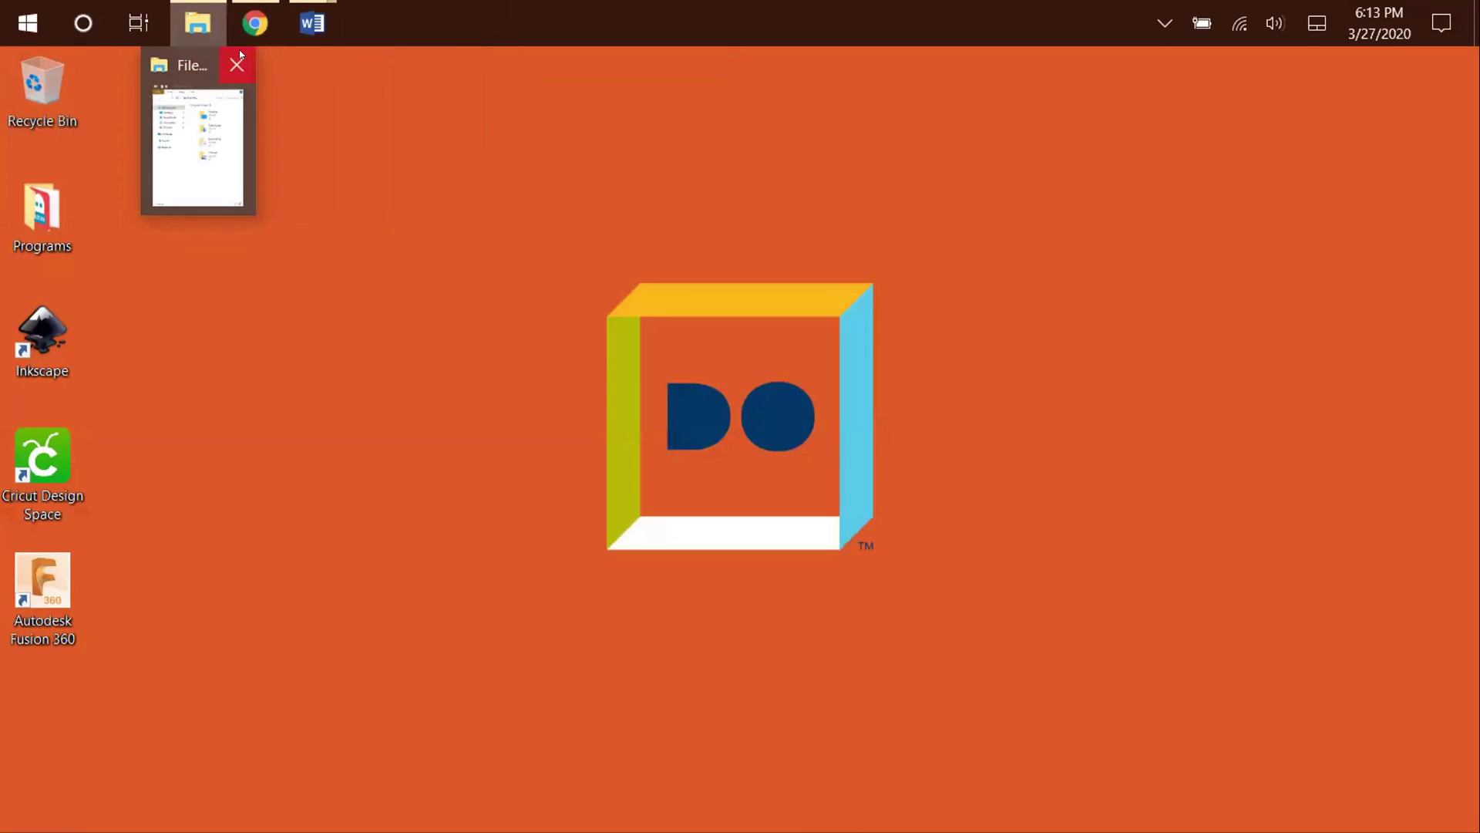
{"action": "left_click", "coordinate": [238, 64]}
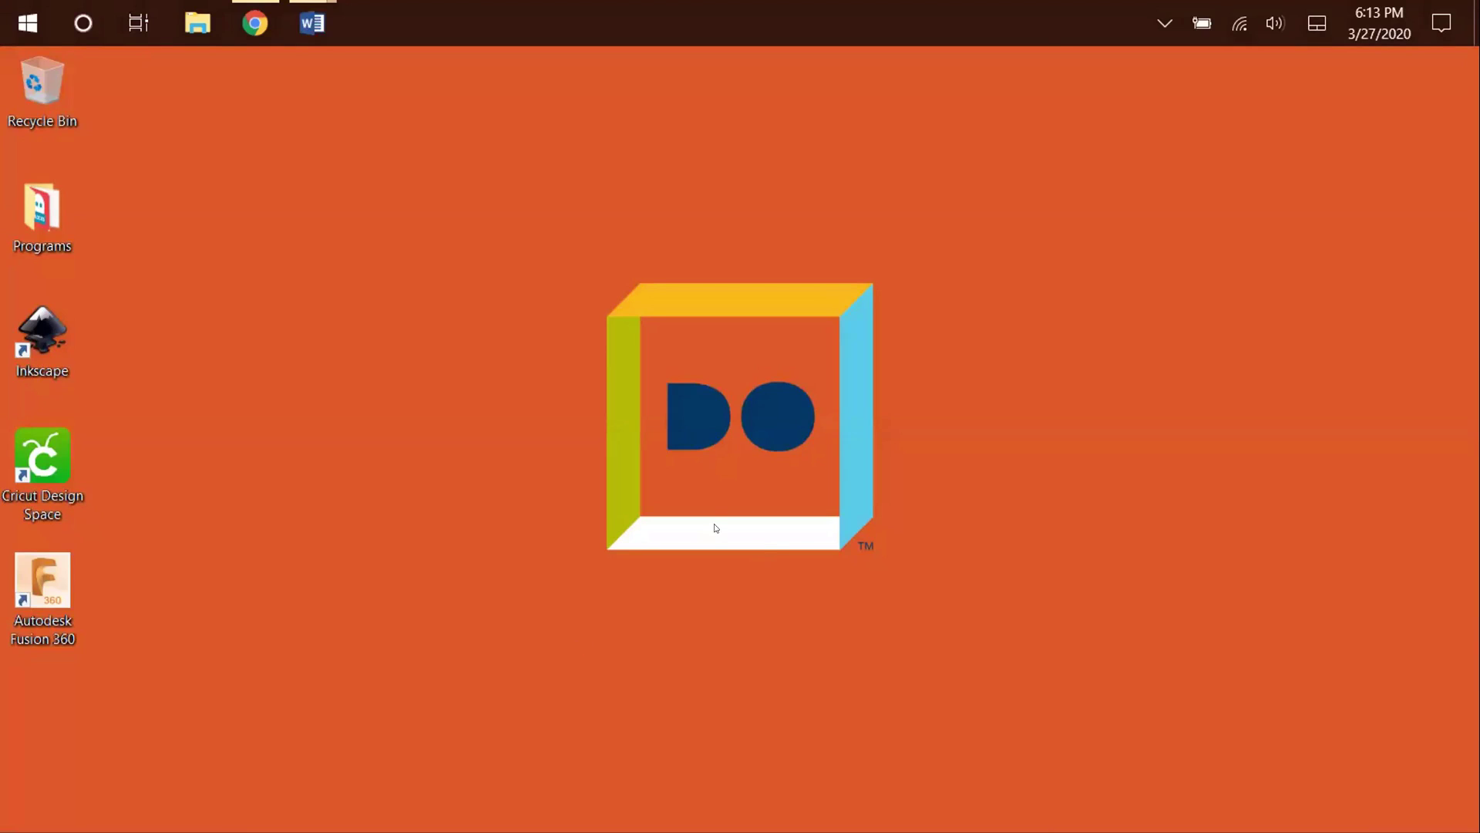
View and dismiss the display projection options, and search Windows for "dis" before closing the search.
{"action": "key", "text": "super+p"}
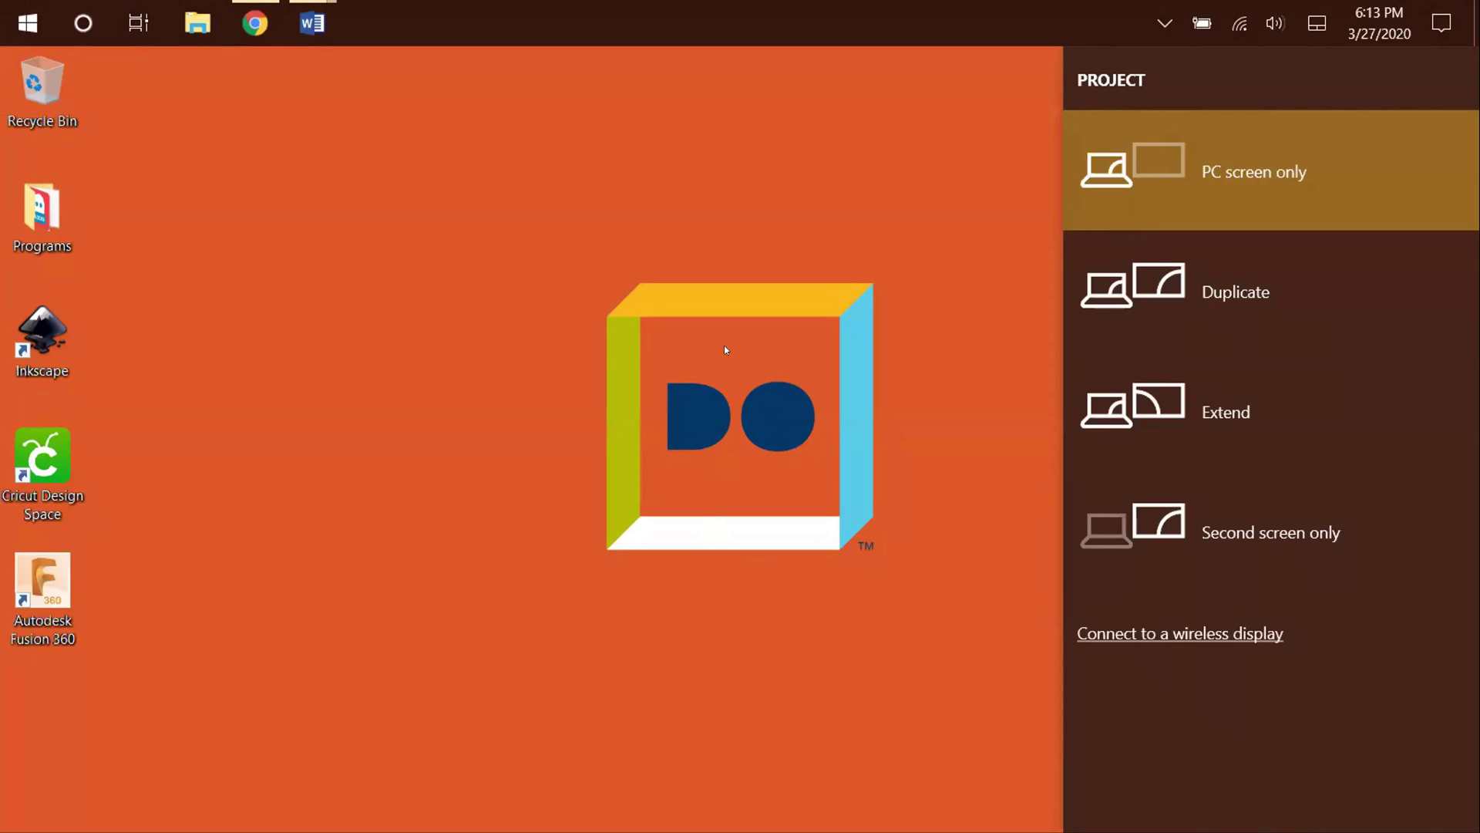
{"action": "key", "text": "Escape"}
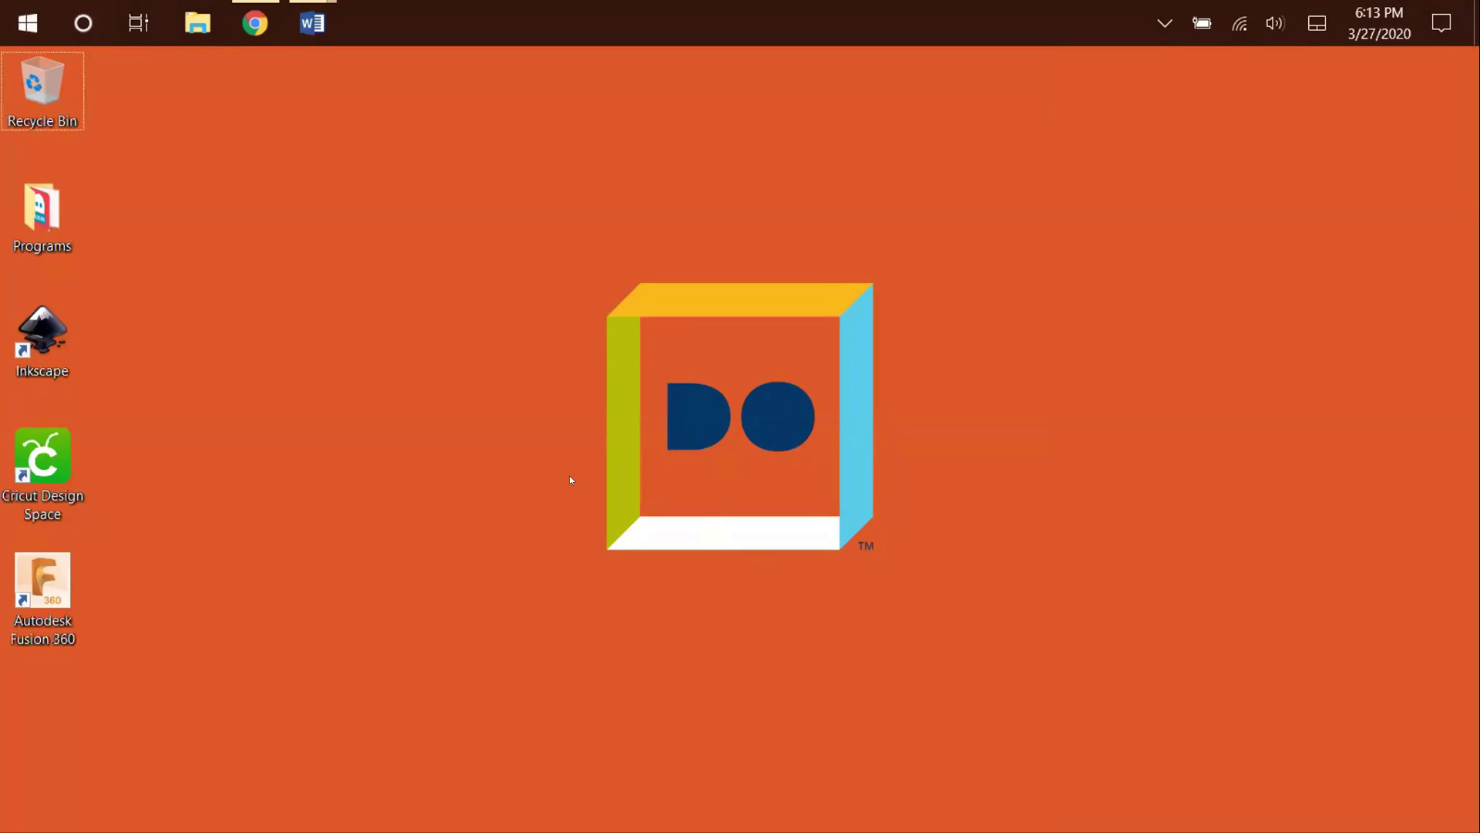
{"action": "key", "text": "super"}
{"action": "type", "text": "dis"}
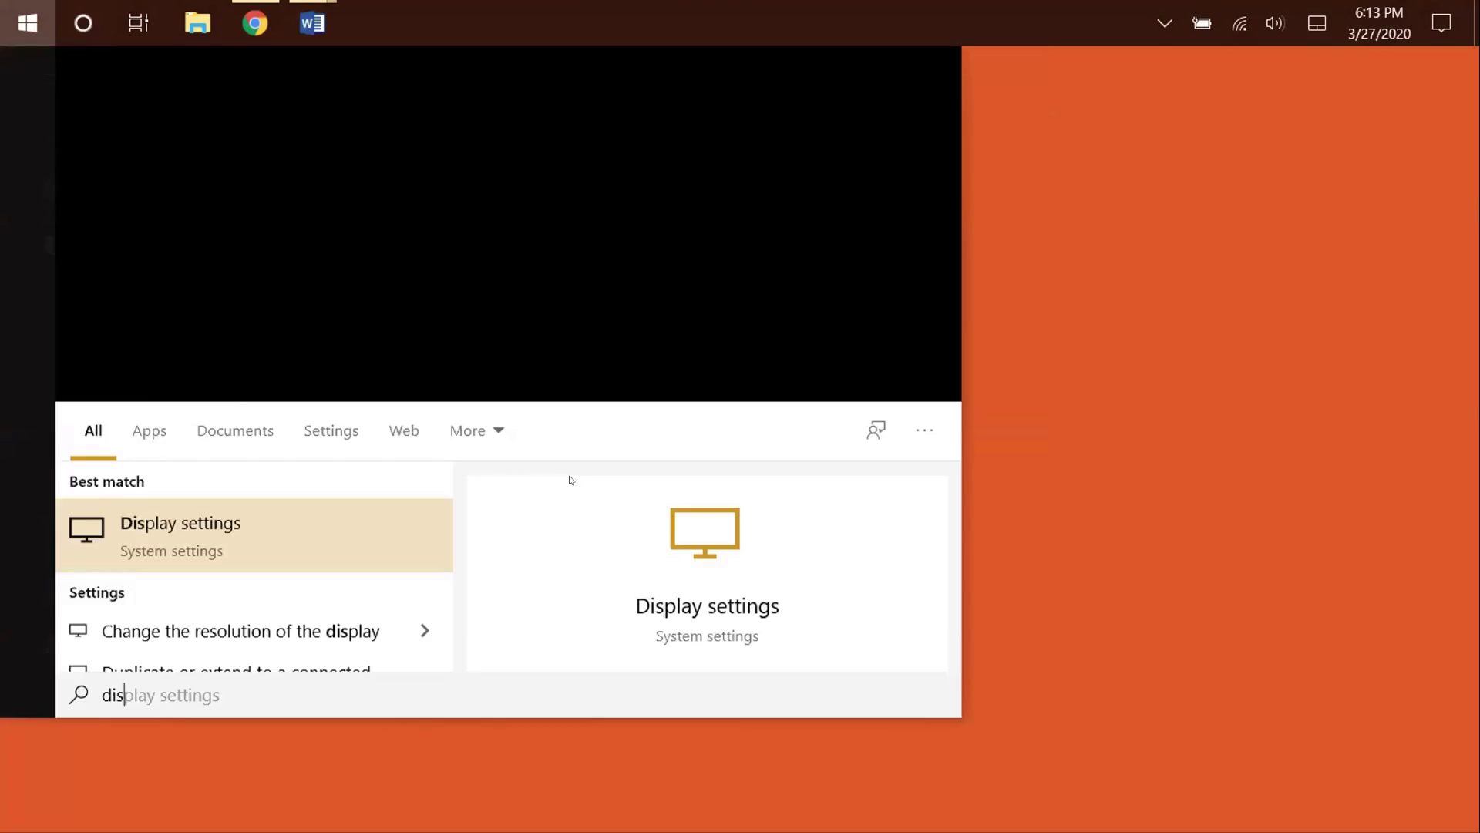
{"action": "left_click", "coordinate": [1205, 406]}
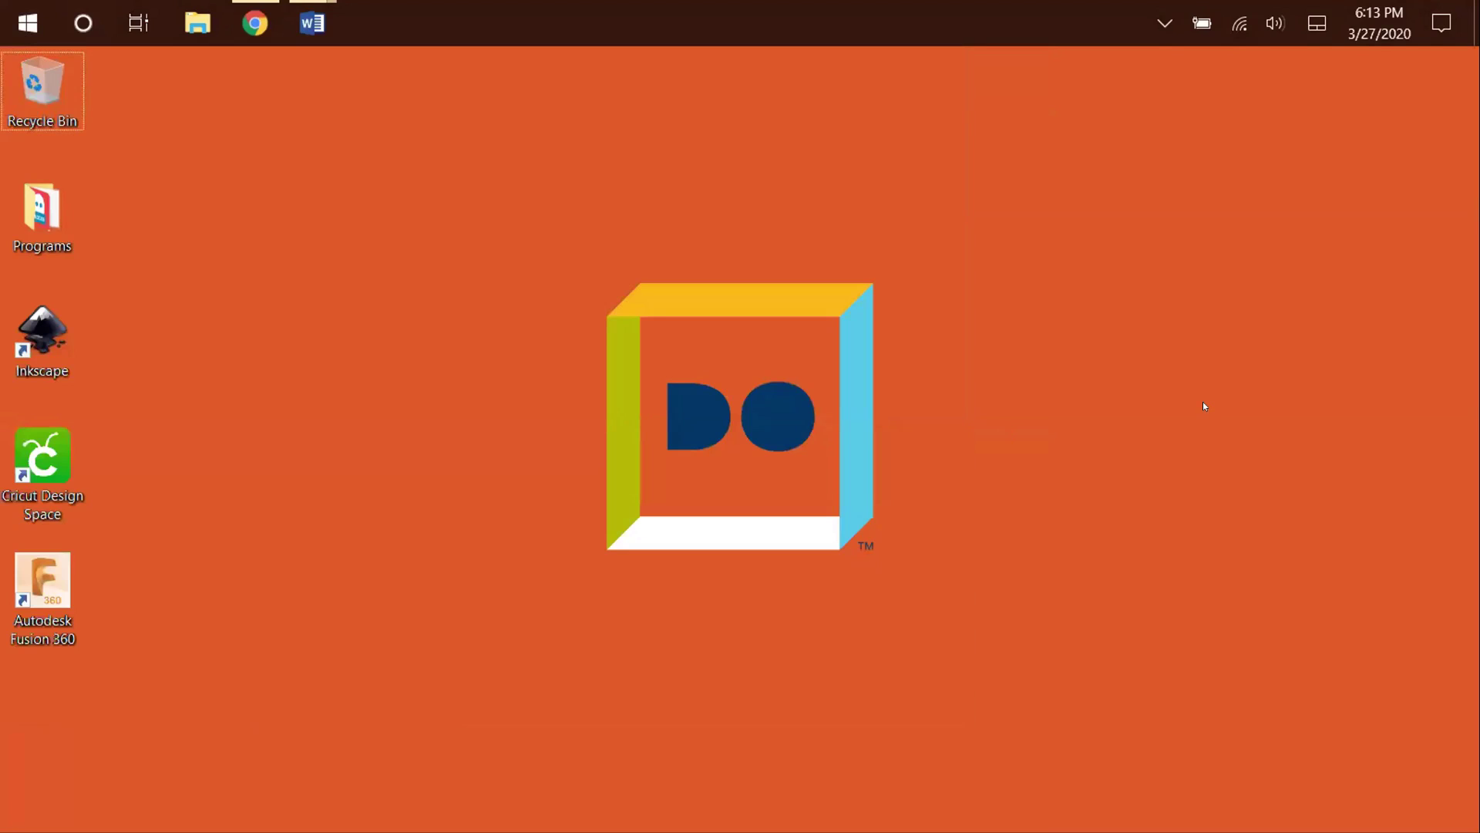
Bring up the projection options again, dismiss them, and reopen them to view the available second-screen modes.
{"action": "key", "text": "super+p"}
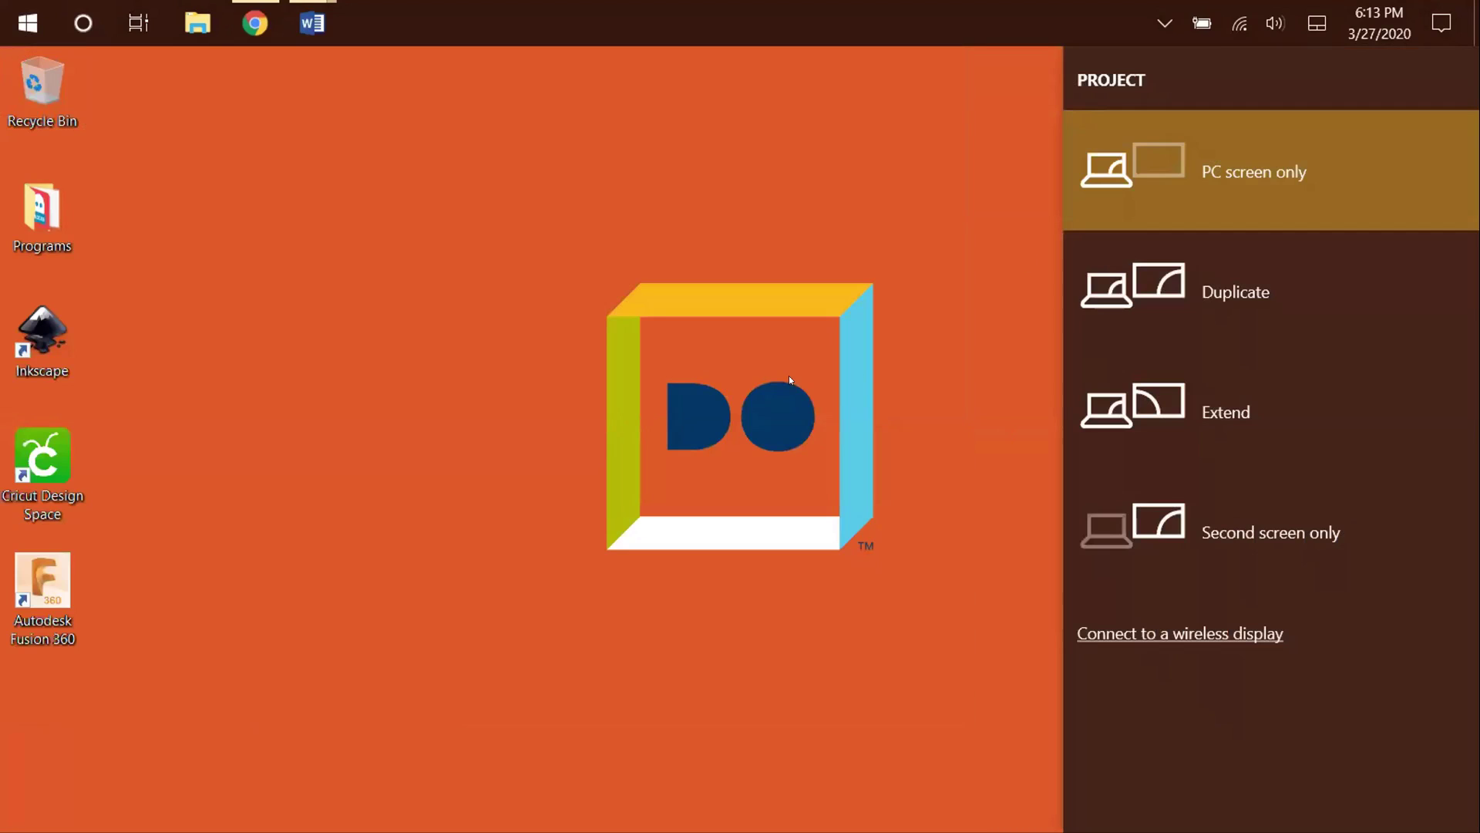
{"action": "key", "text": "Escape"}
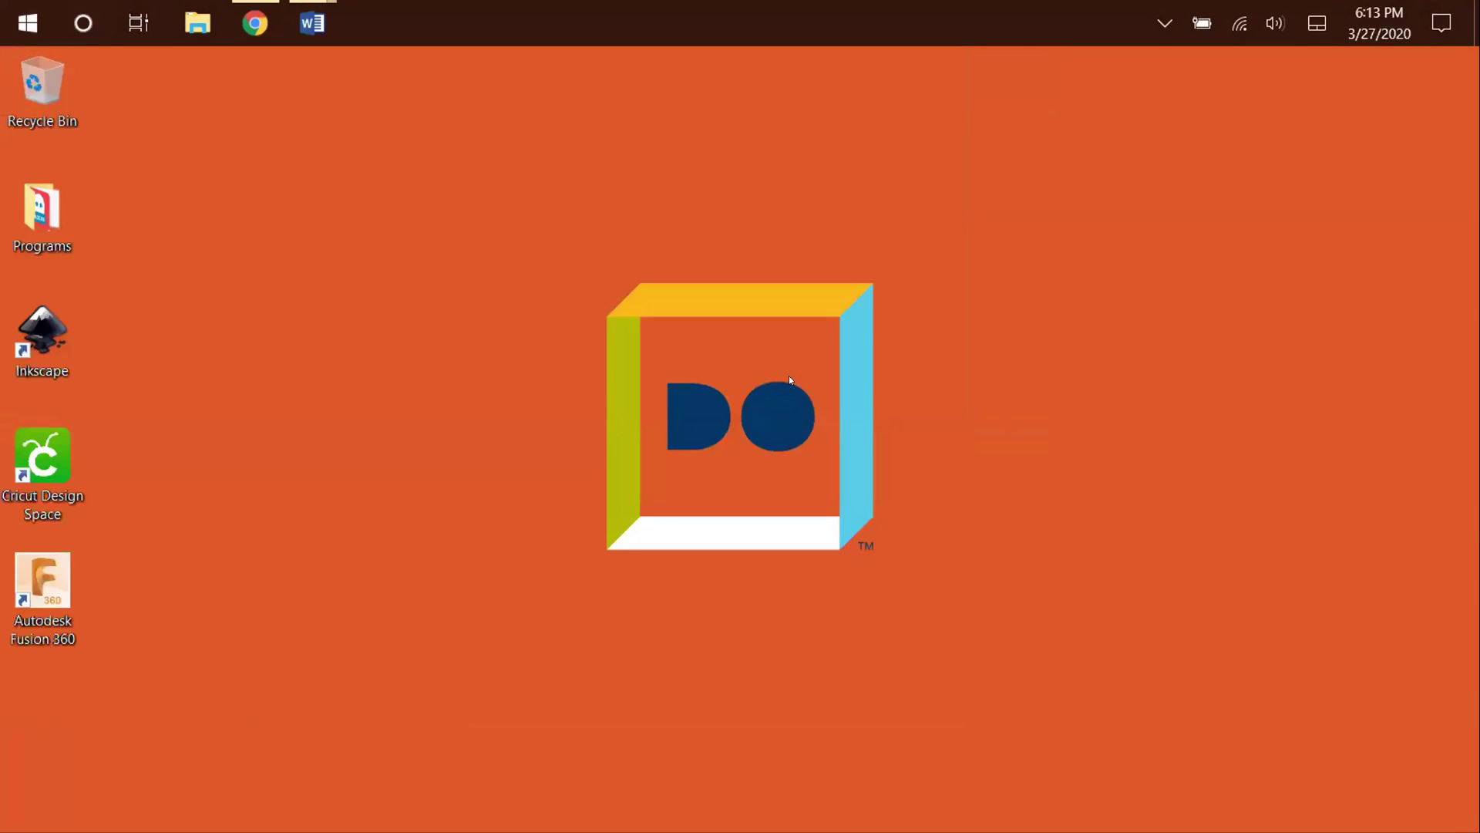
{"action": "key", "text": "super+p"}
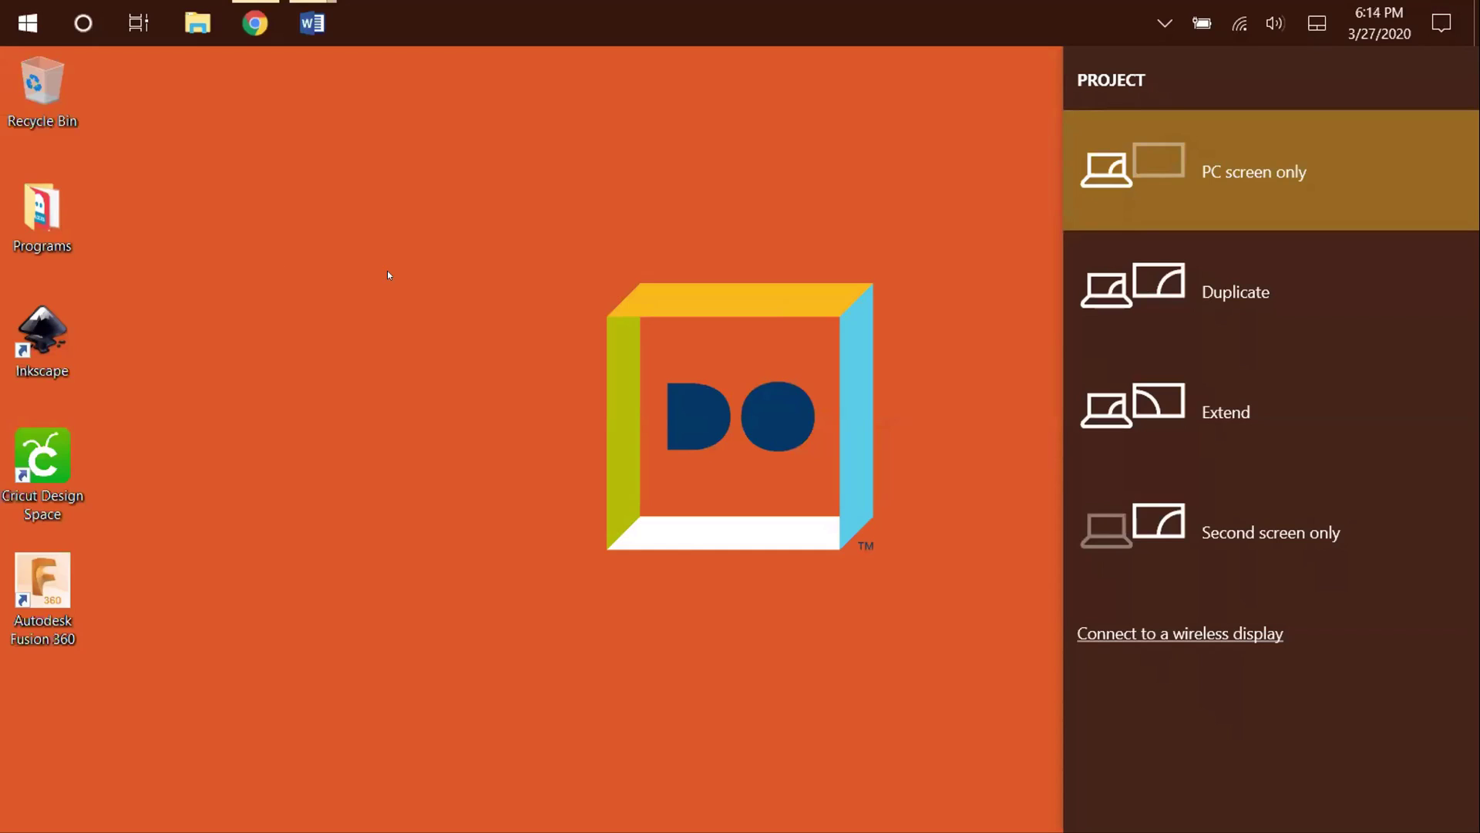
Dismiss the projection options, then return to the tips slideshow and advance it by one slide.
{"action": "key", "text": "Escape"}
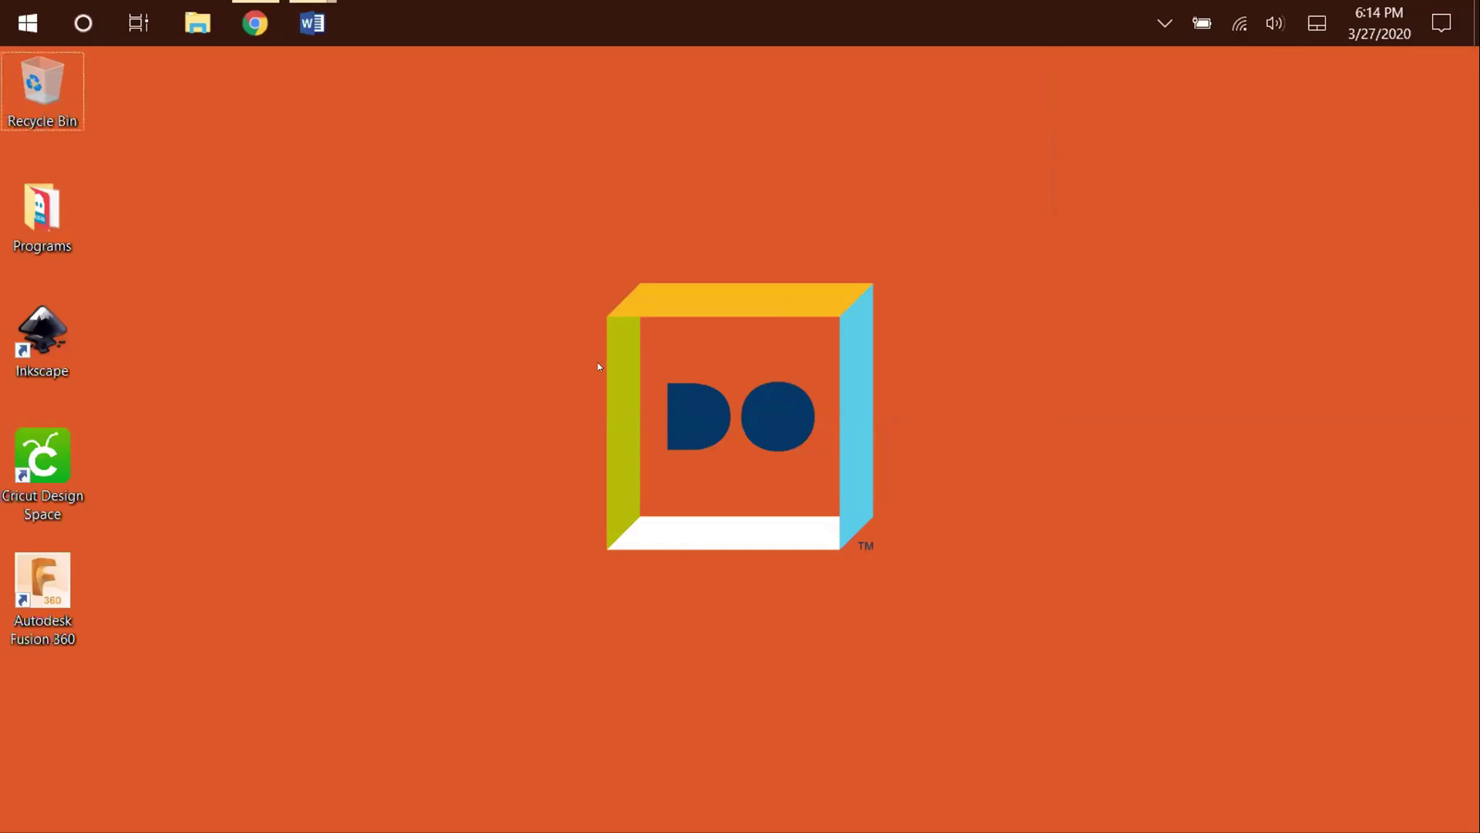
{"action": "key", "text": "alt+Tab"}
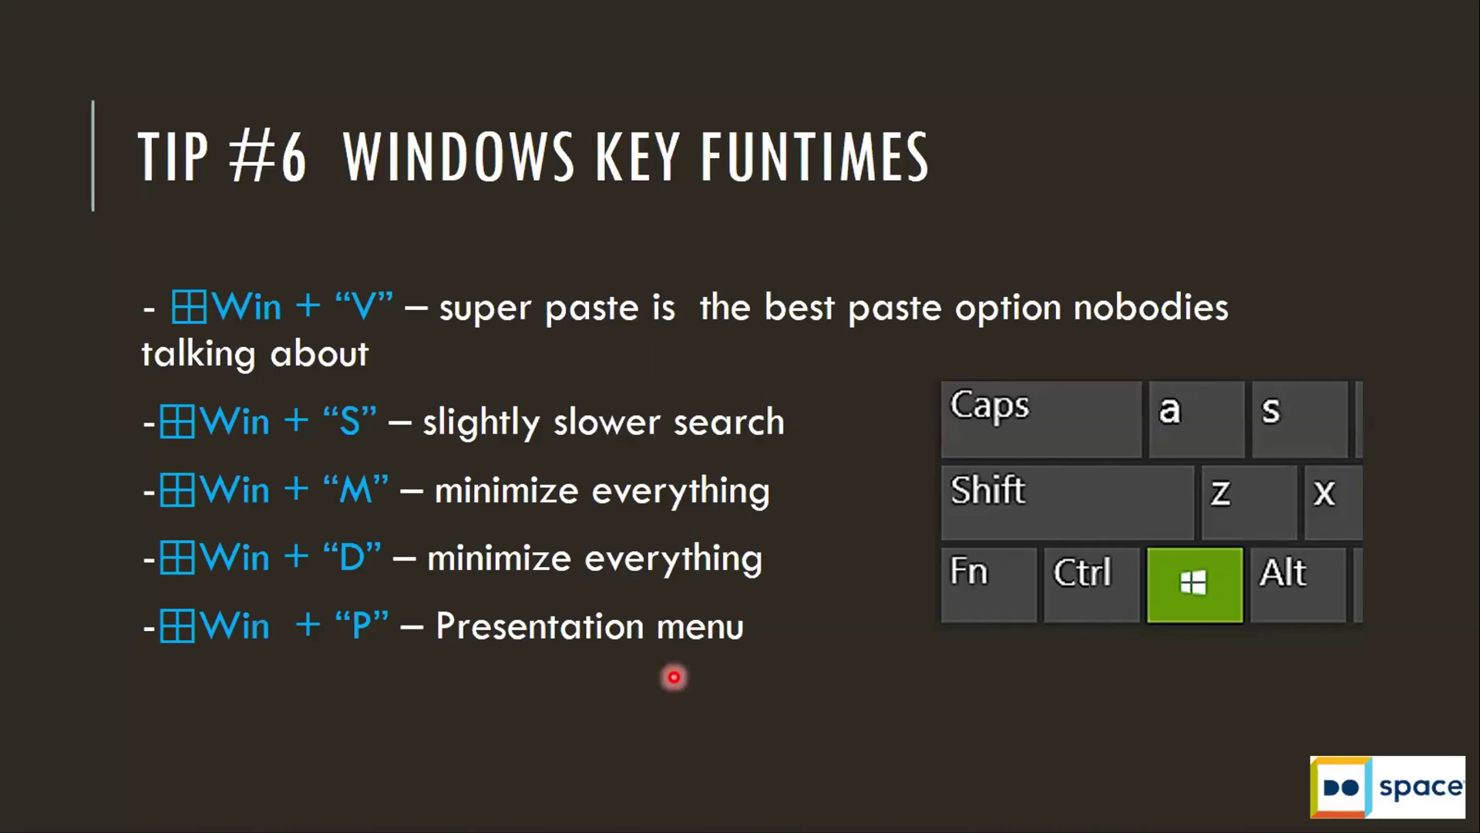
{"action": "key", "text": "Right"}
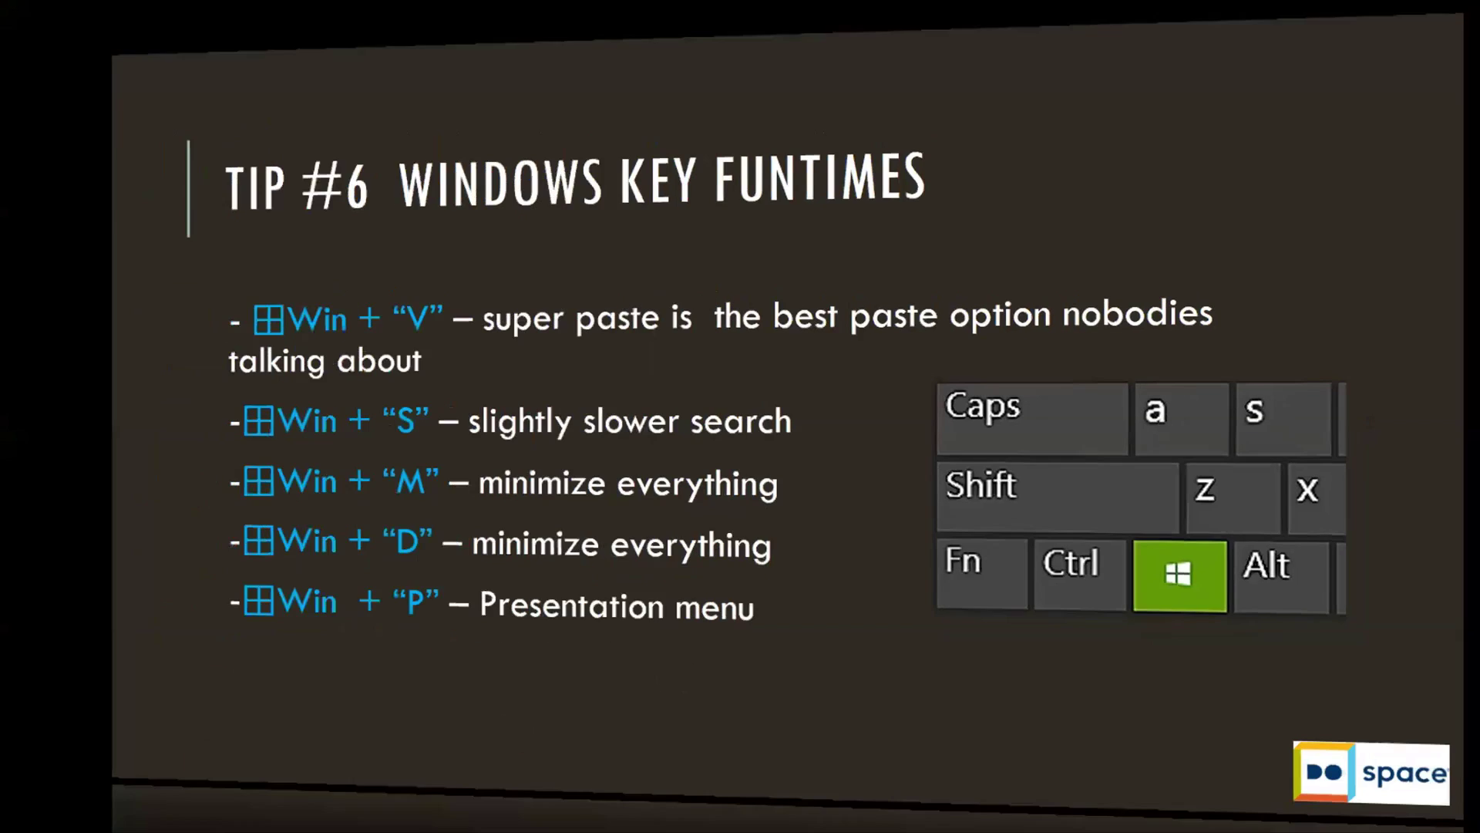
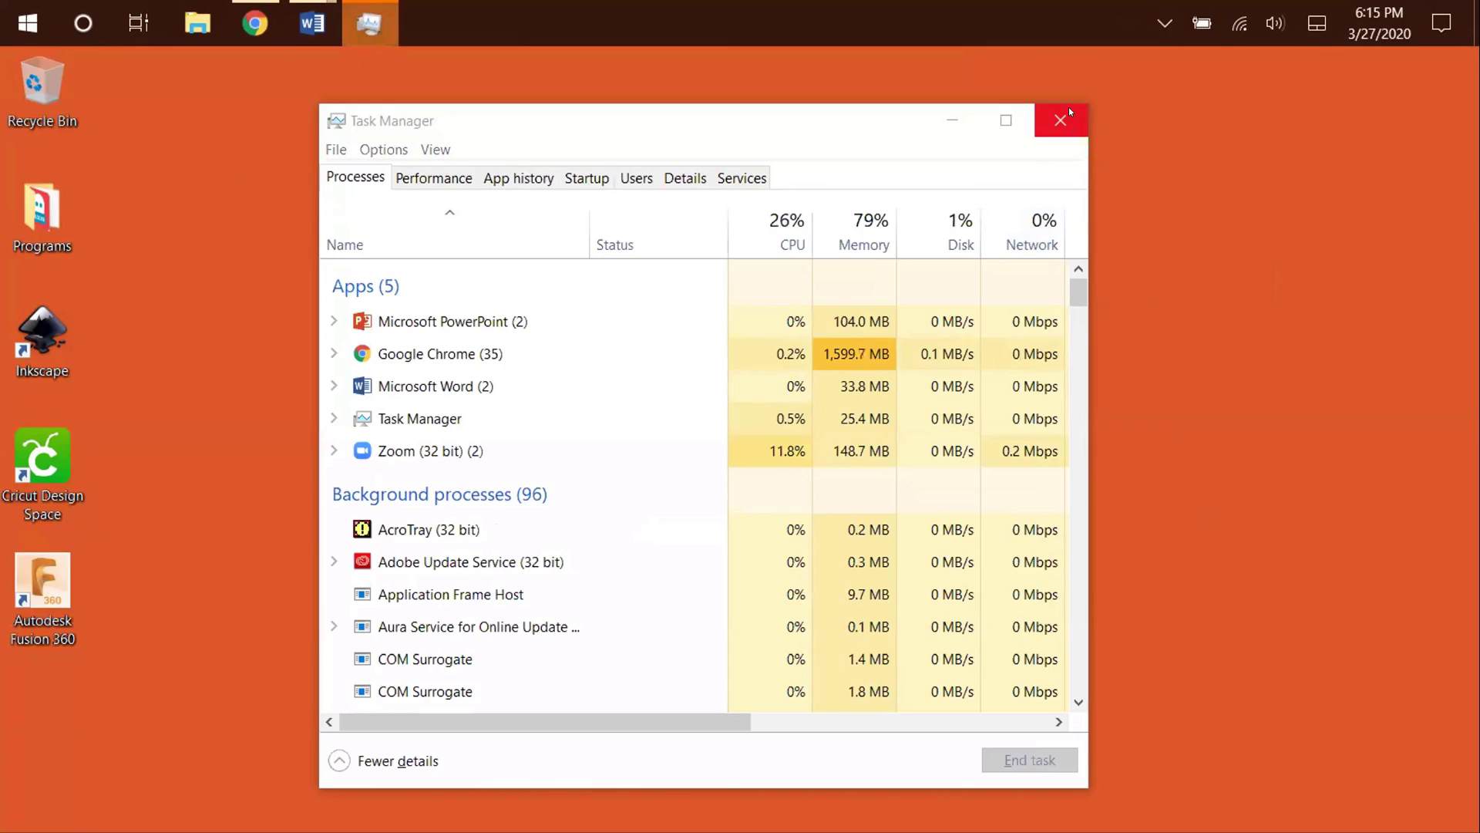
Close Task Manager, demonstrate reopening and closing it, and advance the slideshow to the File Explorer Popup tip.
{"action": "left_click", "coordinate": [1059, 118]}
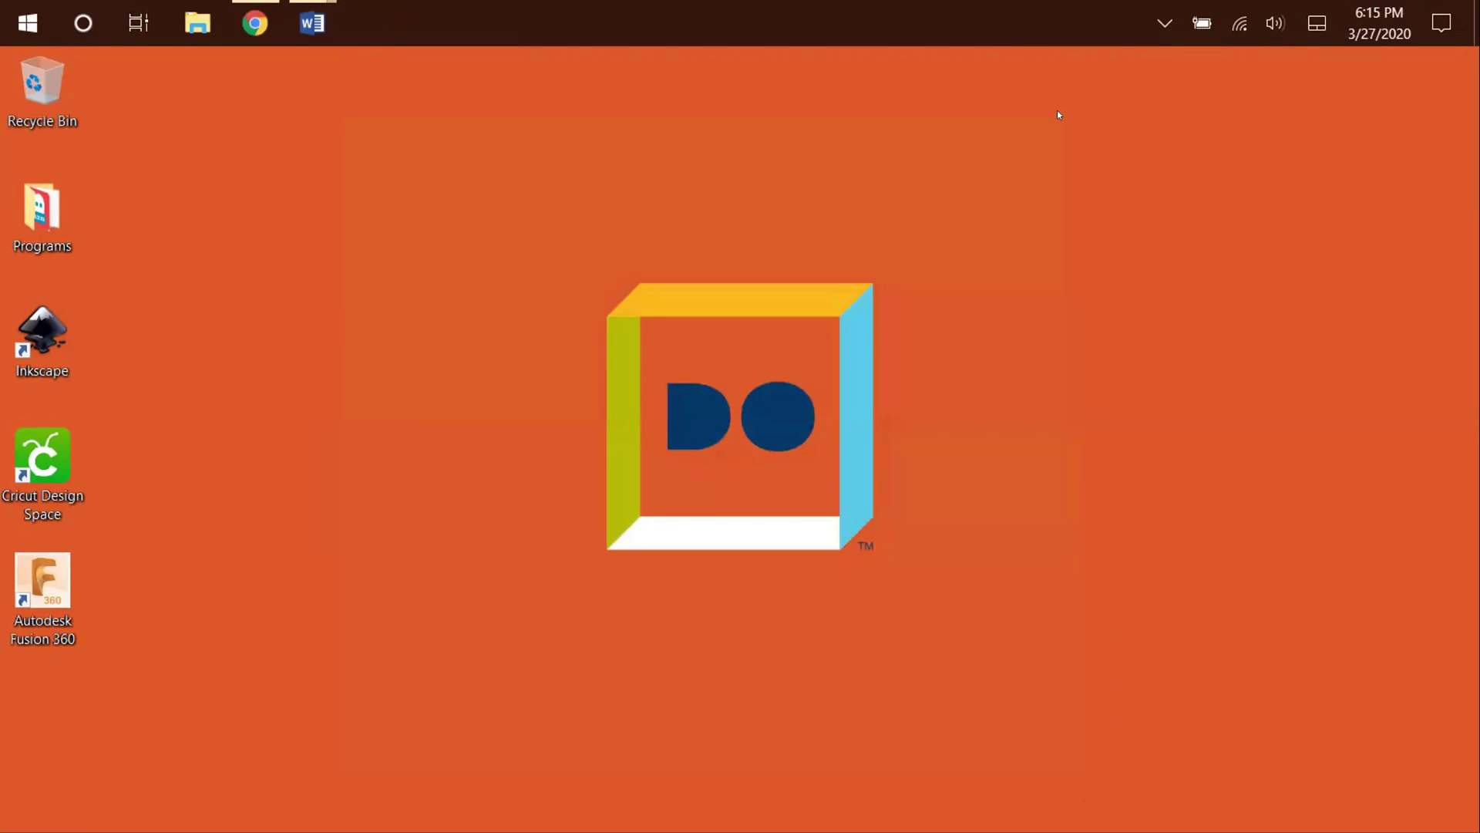
{"action": "key", "text": "ctrl+shift+Escape"}
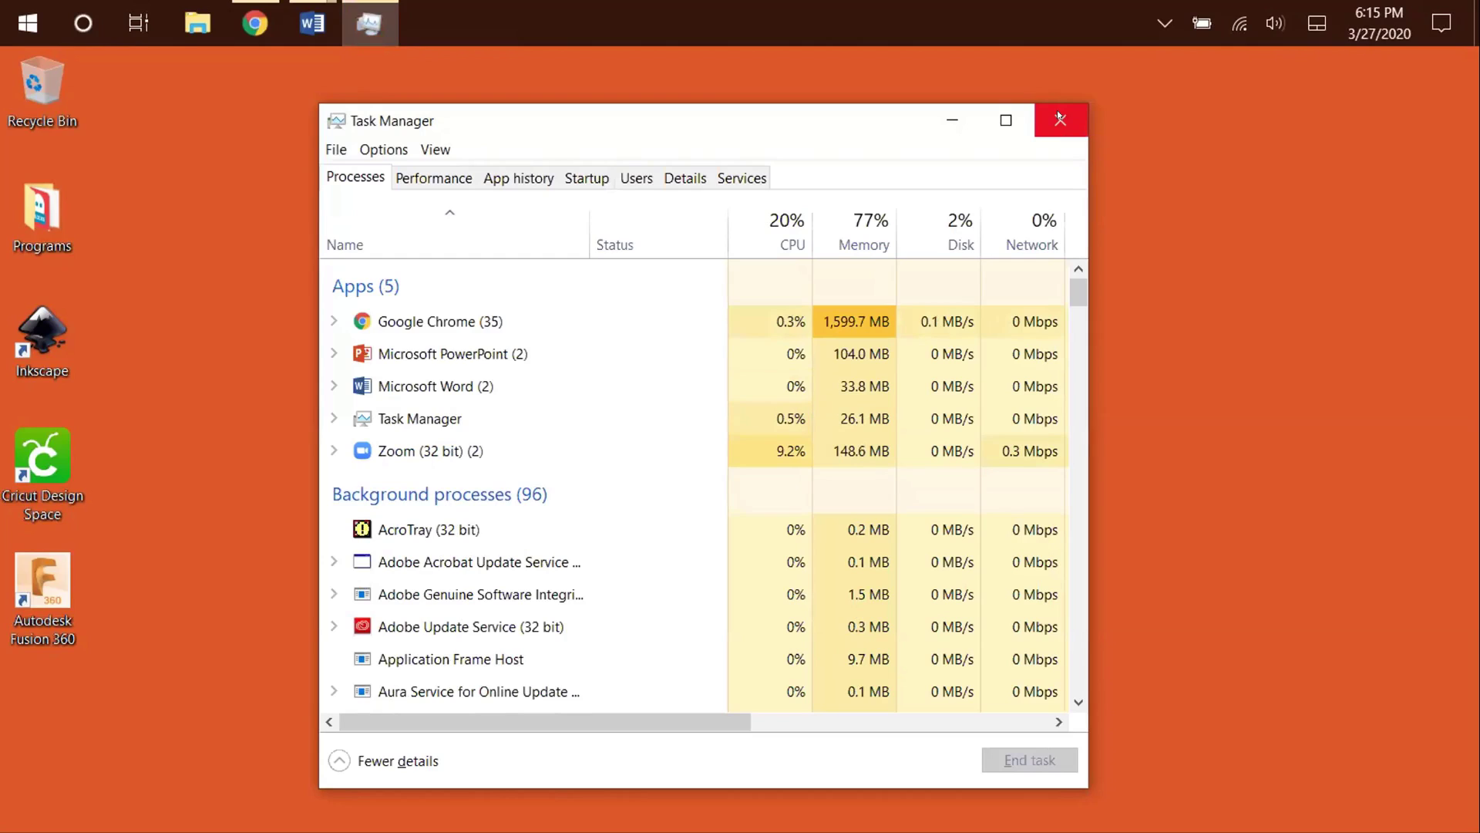
{"action": "left_click", "coordinate": [1057, 116]}
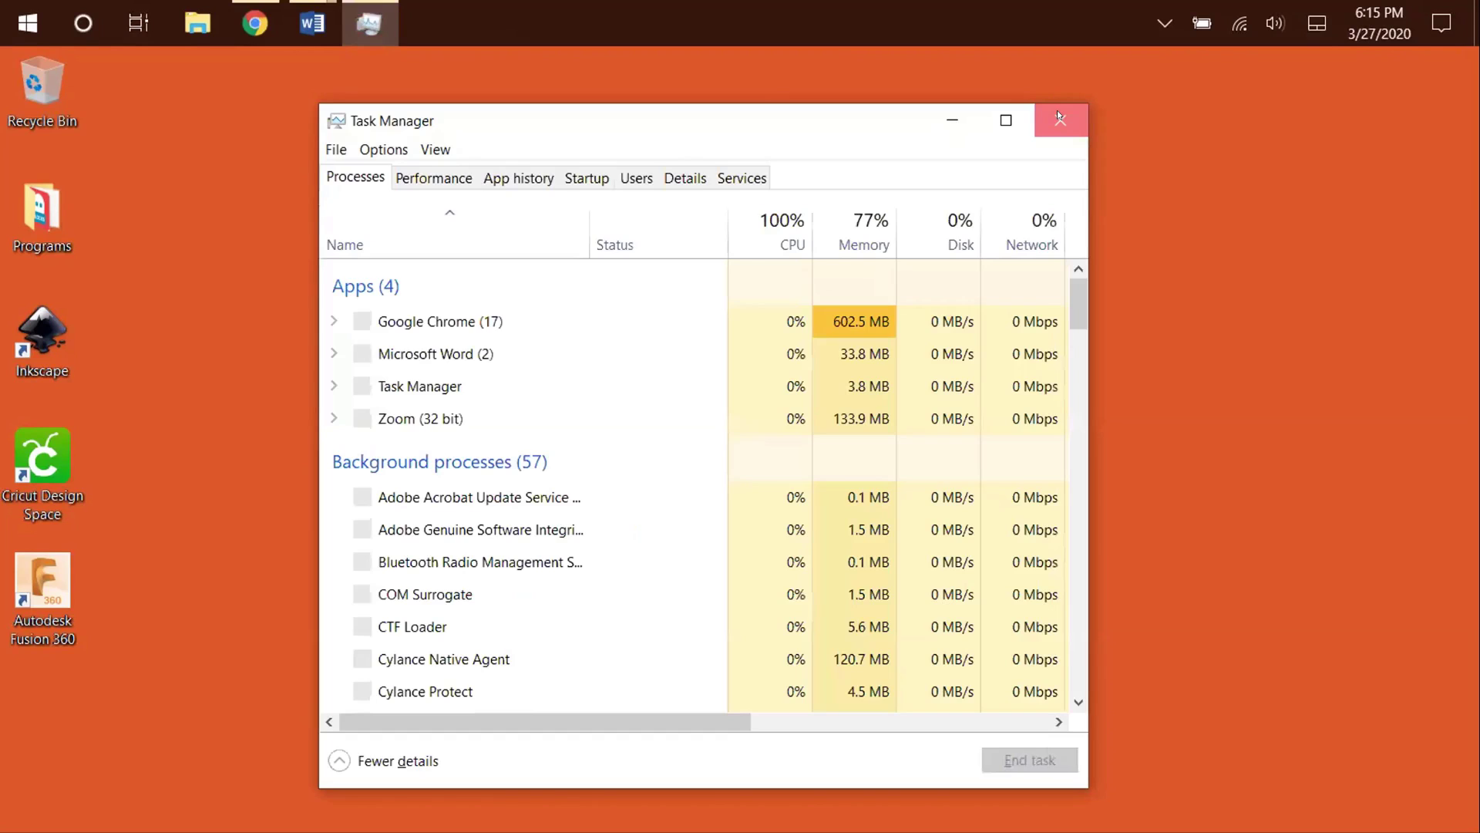
{"action": "left_click", "coordinate": [1058, 115]}
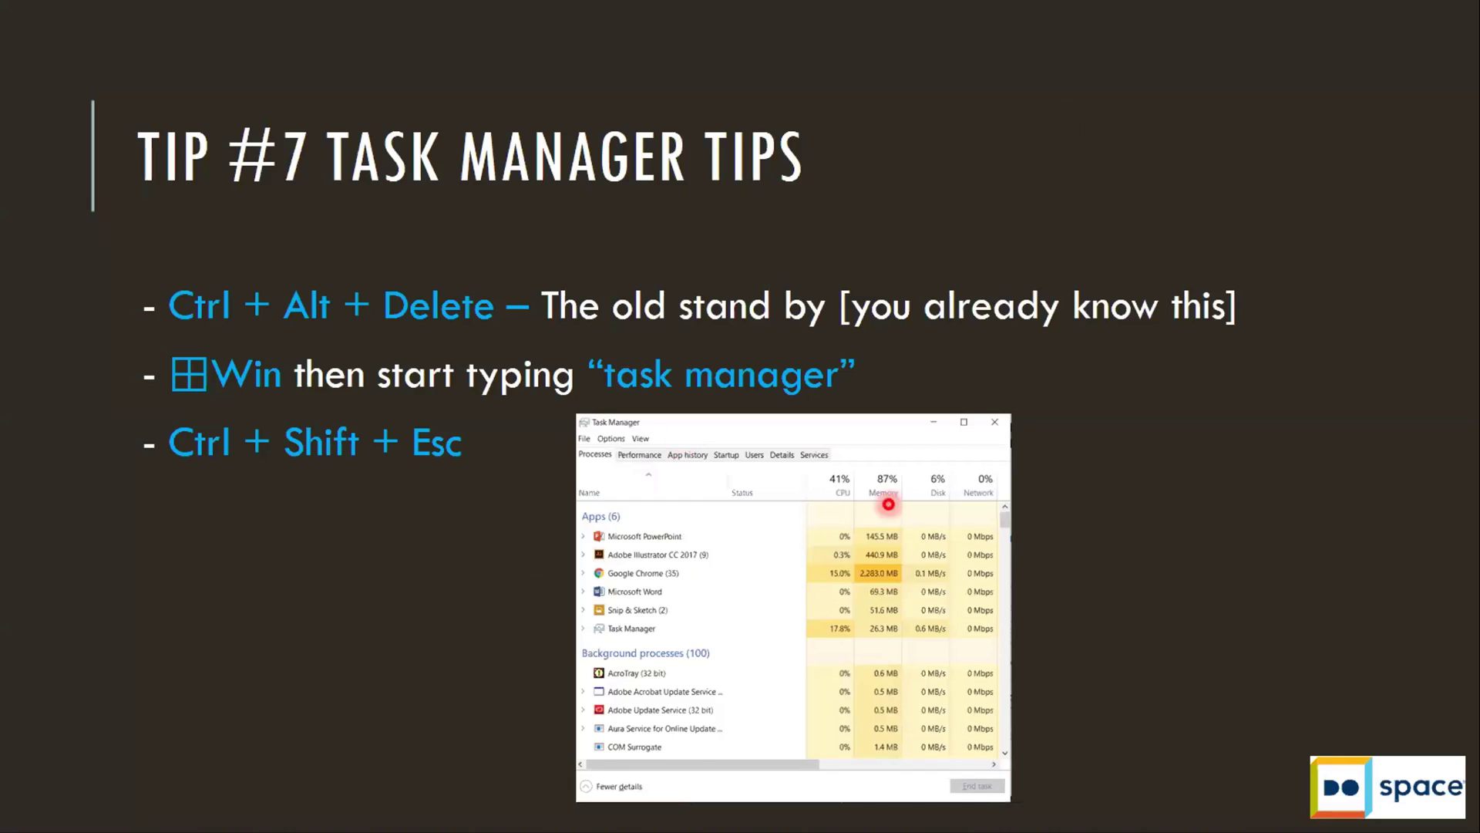
{"action": "key", "text": "Right"}
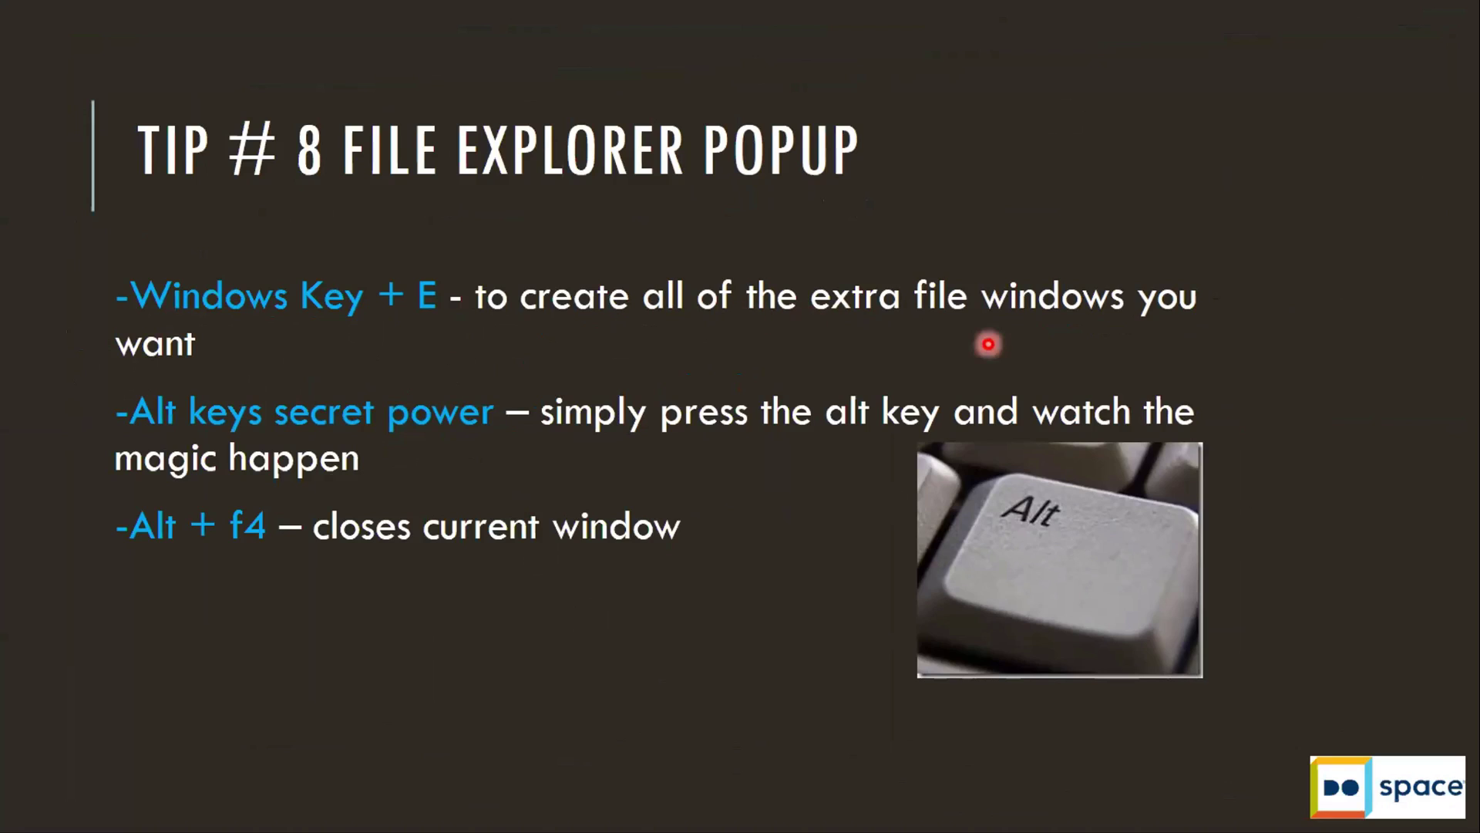
Show the desktop, open a File Explorer window with its Desktop folder selected, and move the window closer to the desktop shortcuts.
{"action": "key", "text": "super+d"}
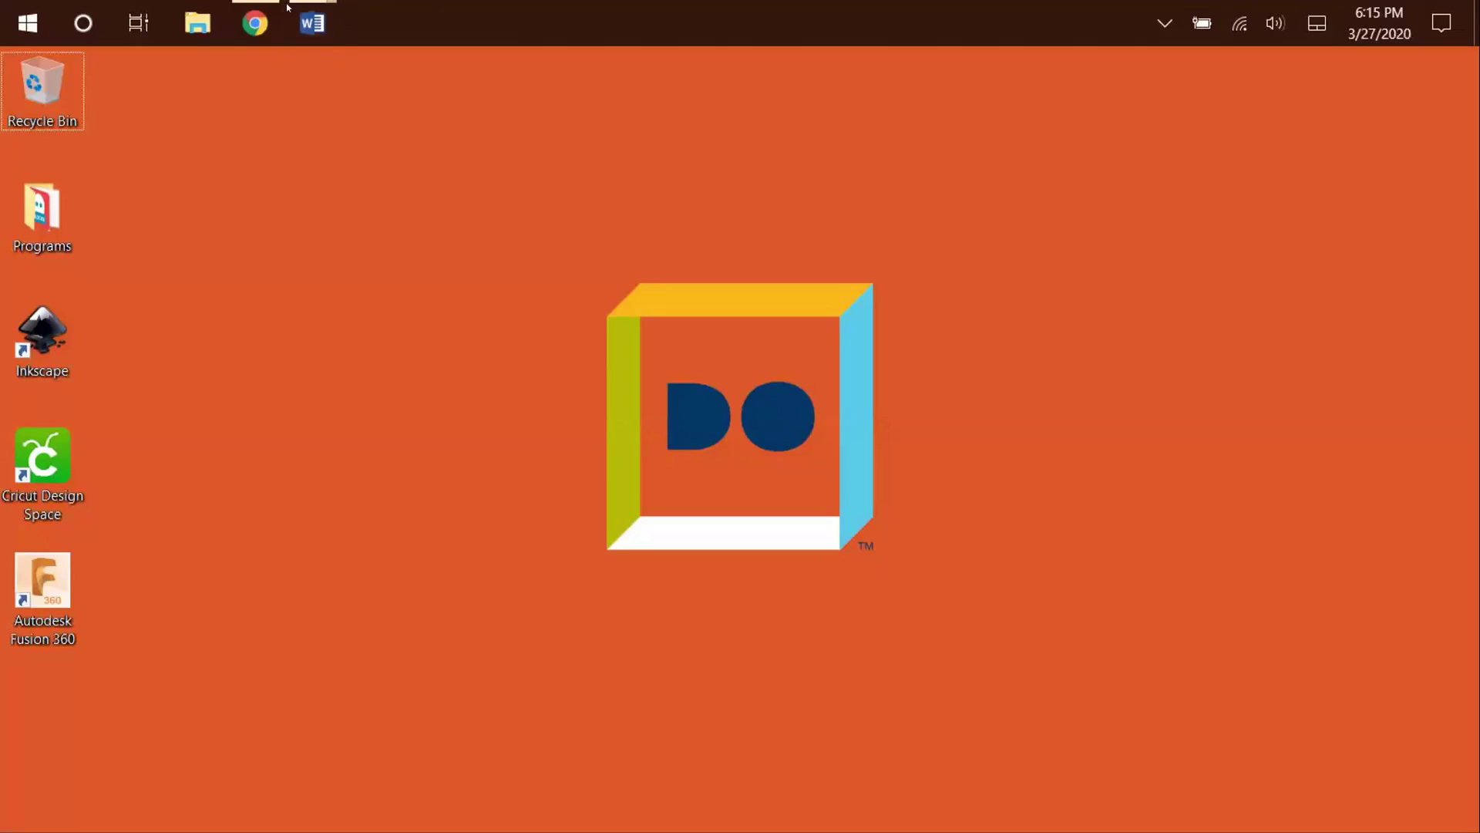
{"action": "left_click", "coordinate": [197, 23]}
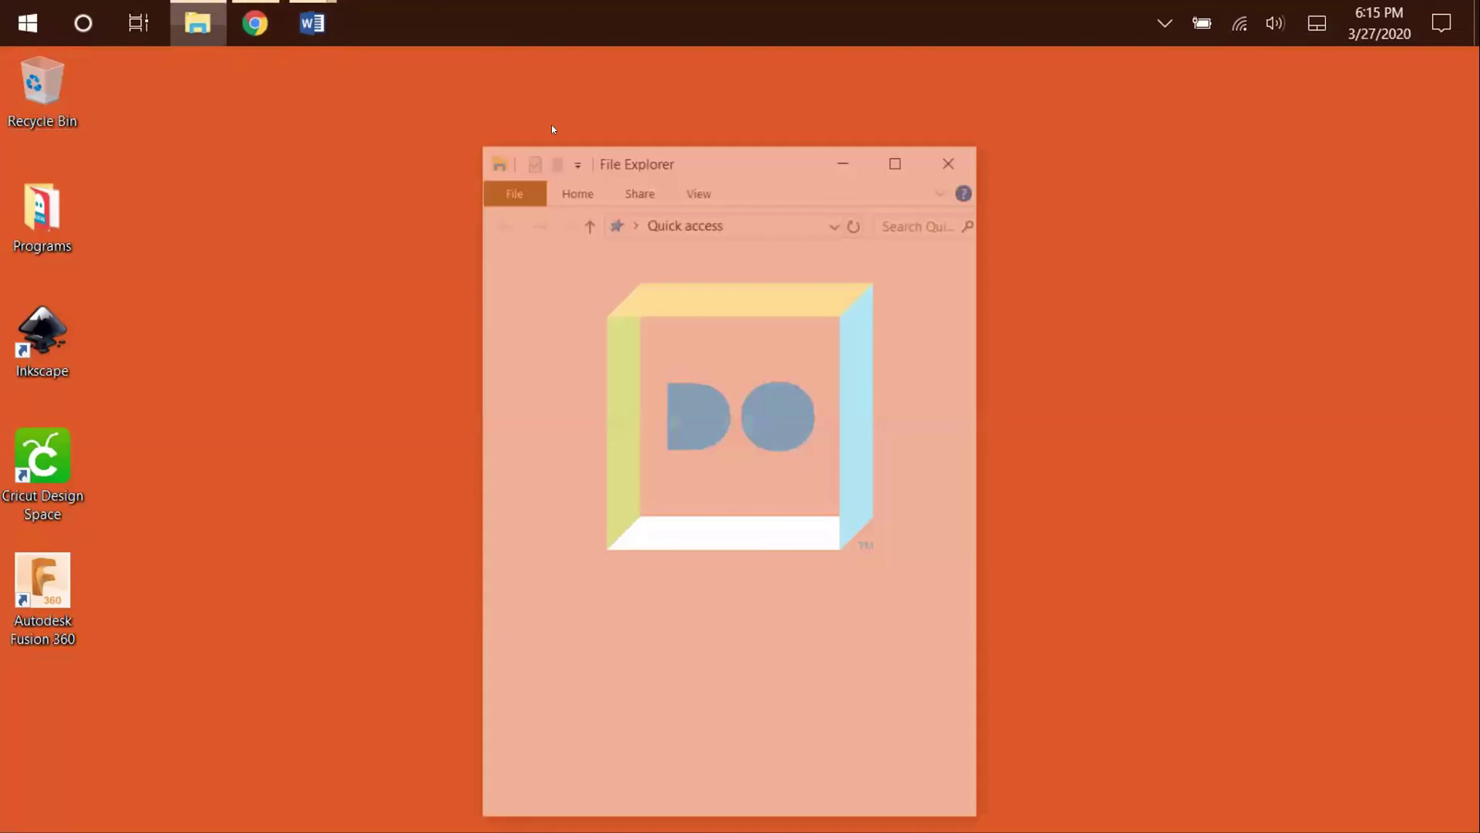
{"action": "left_click_drag", "start_coordinate": [742, 160], "coordinate": [554, 115]}
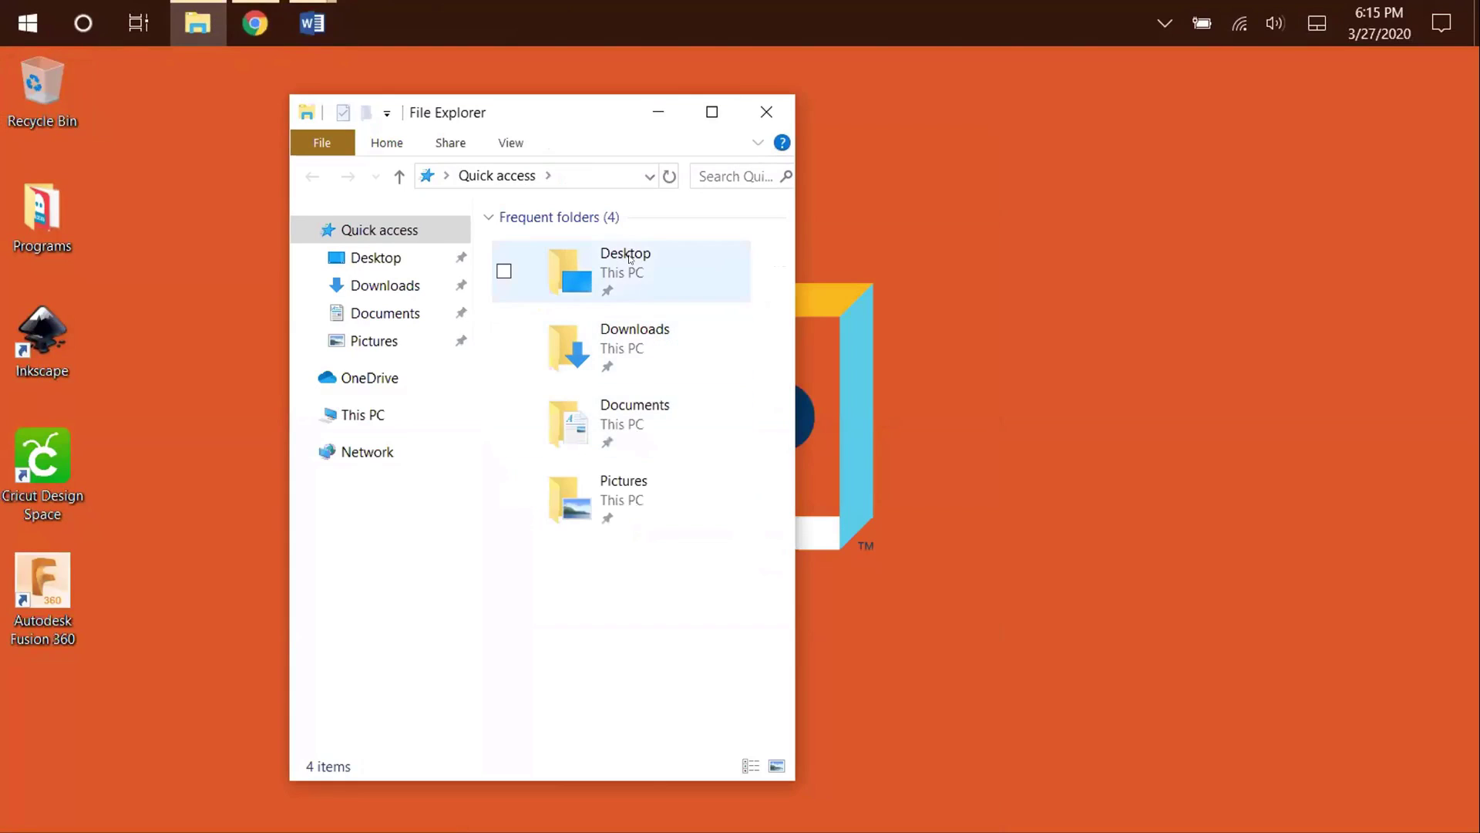
{"action": "left_click_drag", "start_coordinate": [628, 260], "coordinate": [611, 286]}
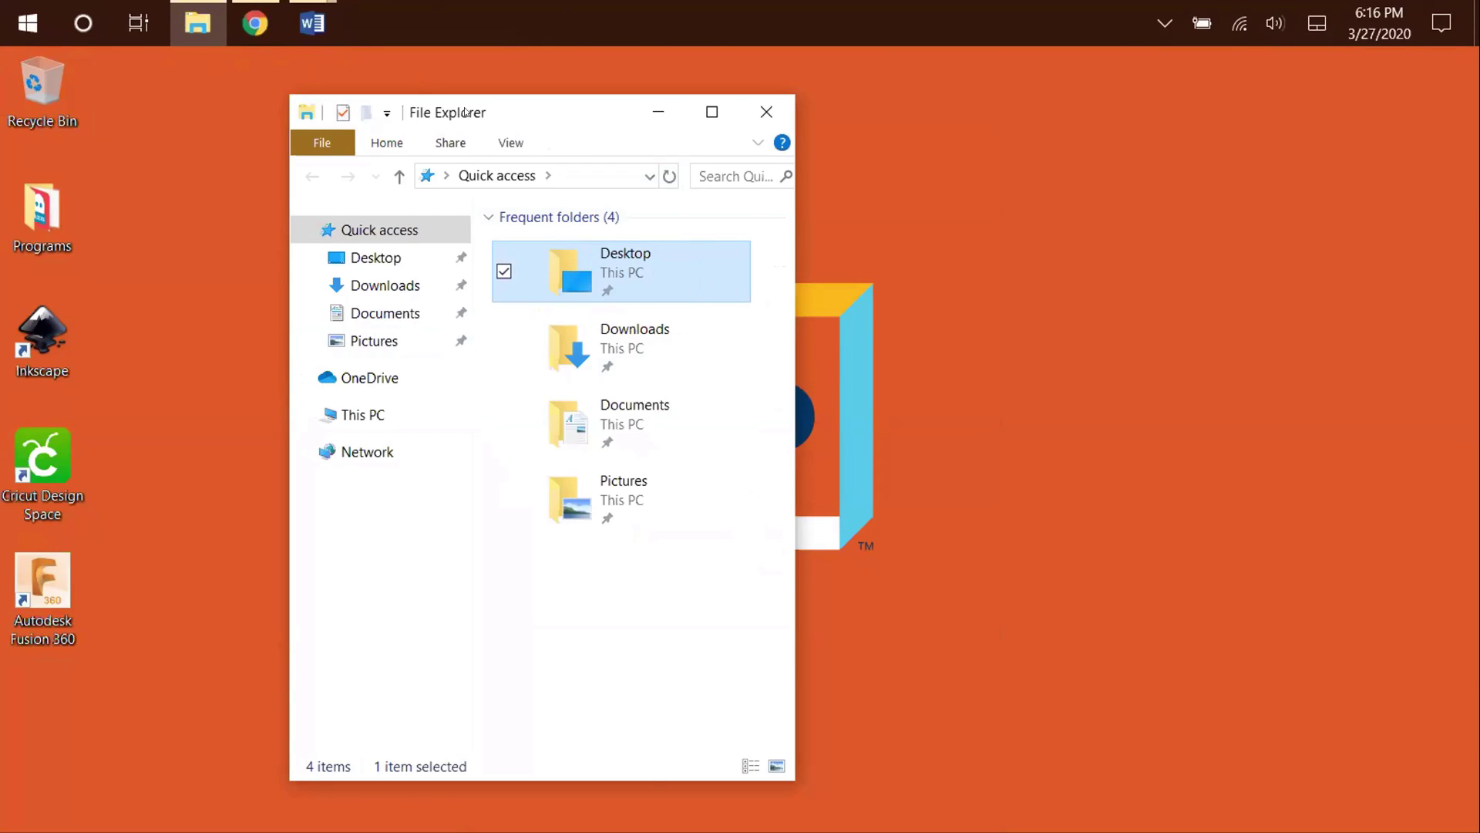
{"action": "left_click_drag", "start_coordinate": [465, 113], "coordinate": [332, 117]}
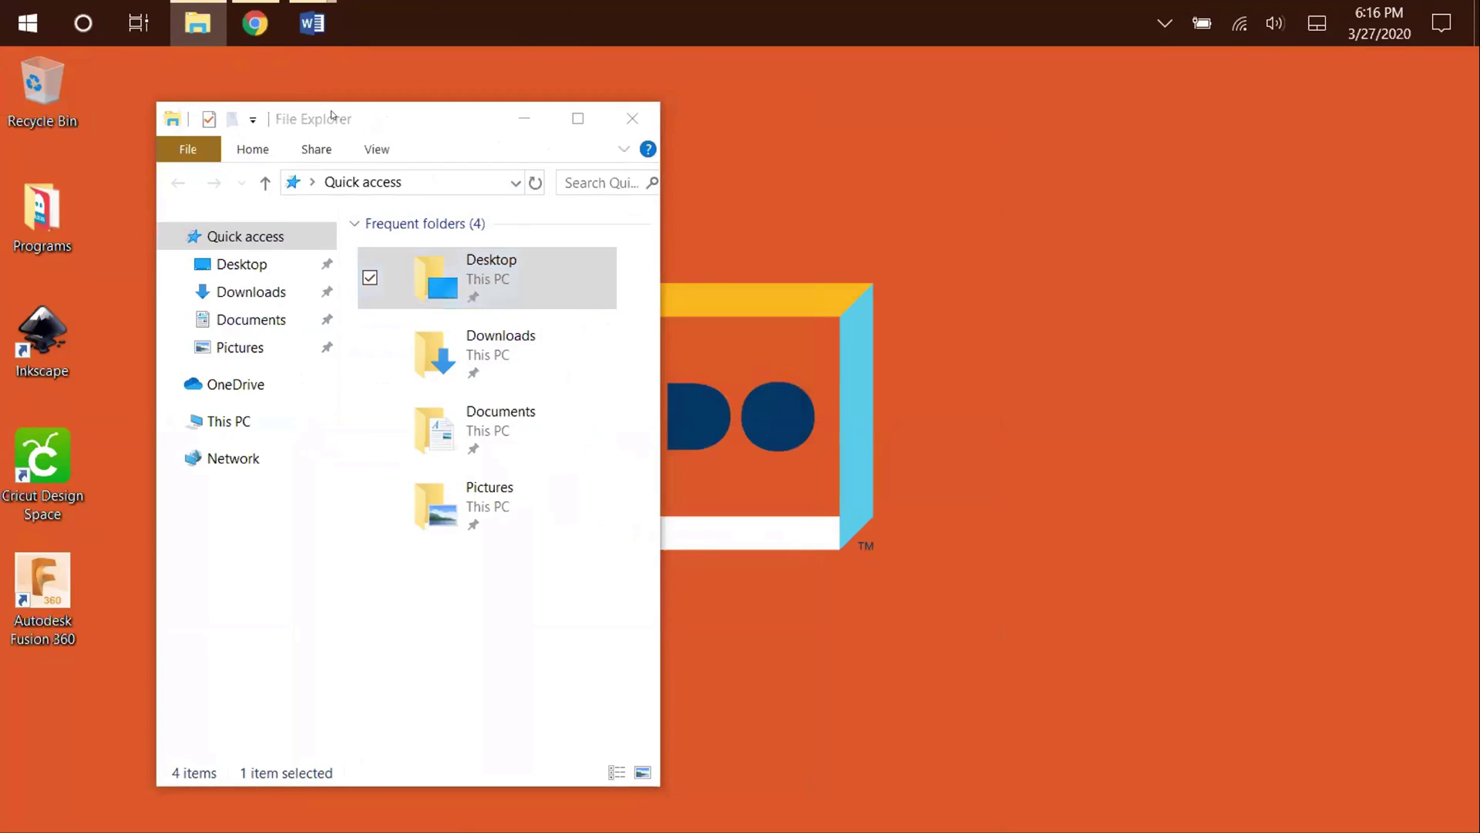
Open a second File Explorer window, snap both windows side by side, and select the Documents folder in the second one.
{"action": "key", "text": "ctrl+n"}
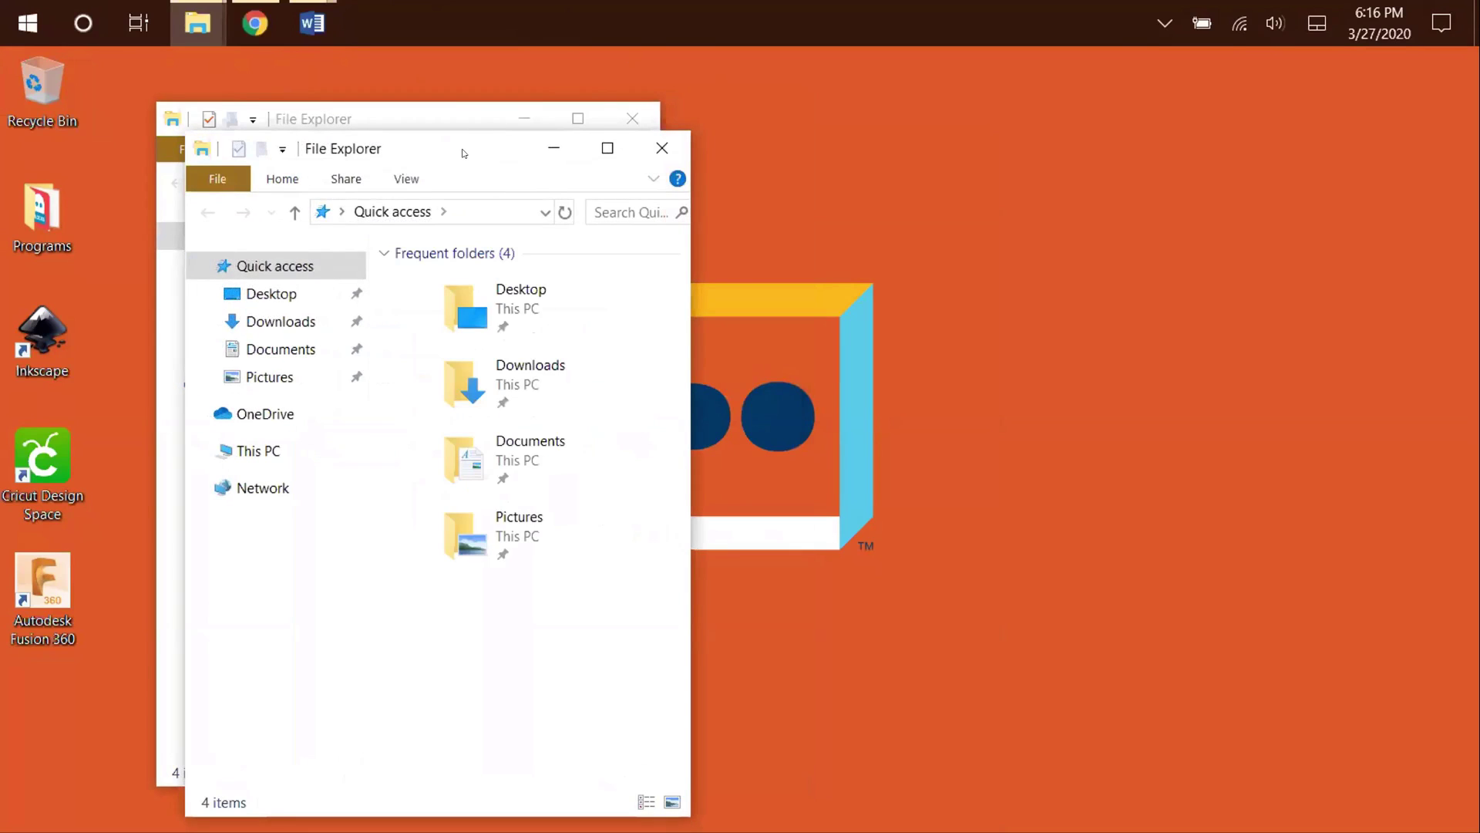
{"action": "left_click_drag", "start_coordinate": [464, 153], "coordinate": [1477, 232]}
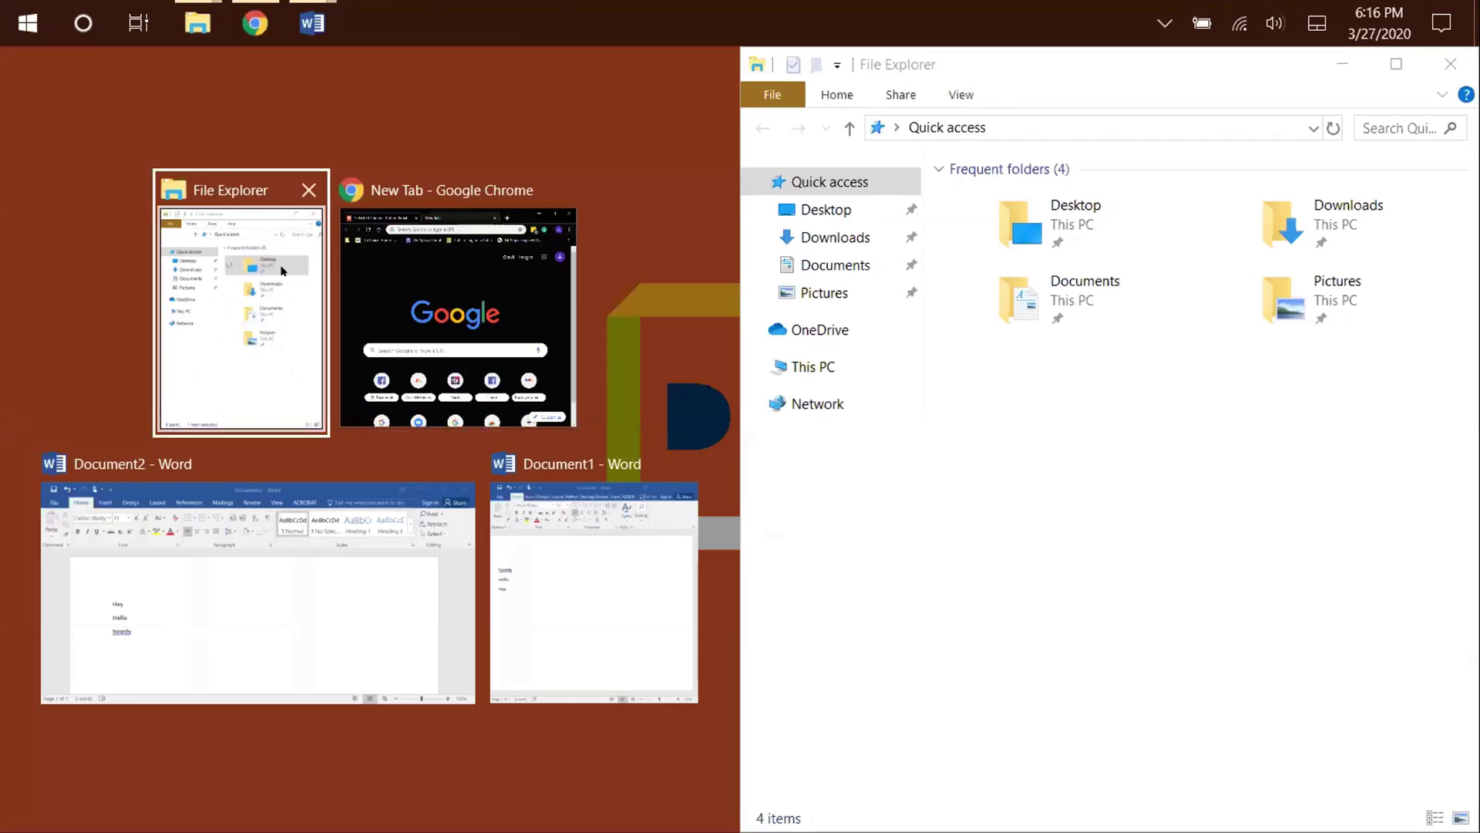
{"action": "left_click", "coordinate": [243, 297]}
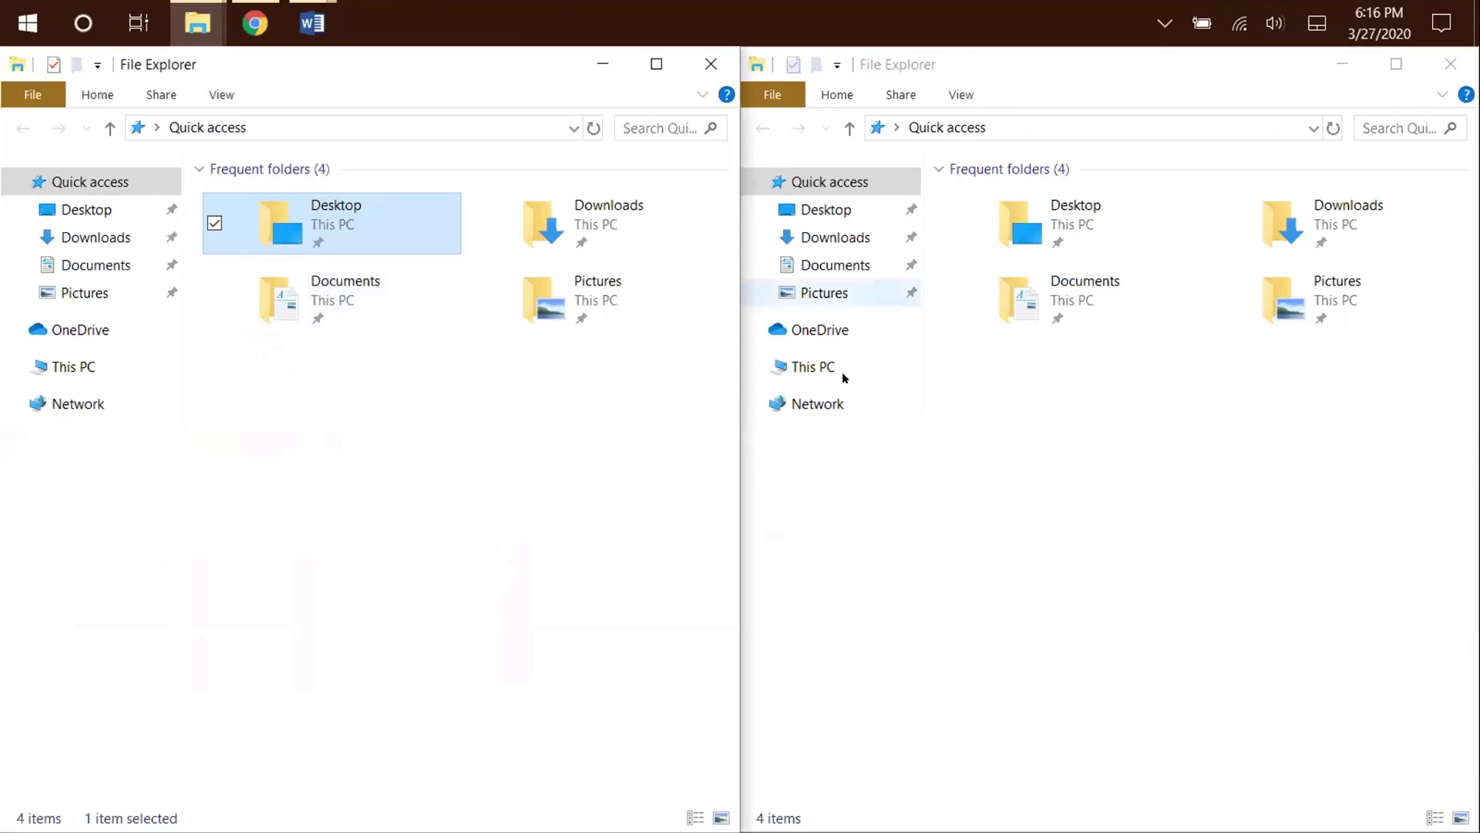
{"action": "left_click_drag", "start_coordinate": [1006, 216], "coordinate": [1099, 339]}
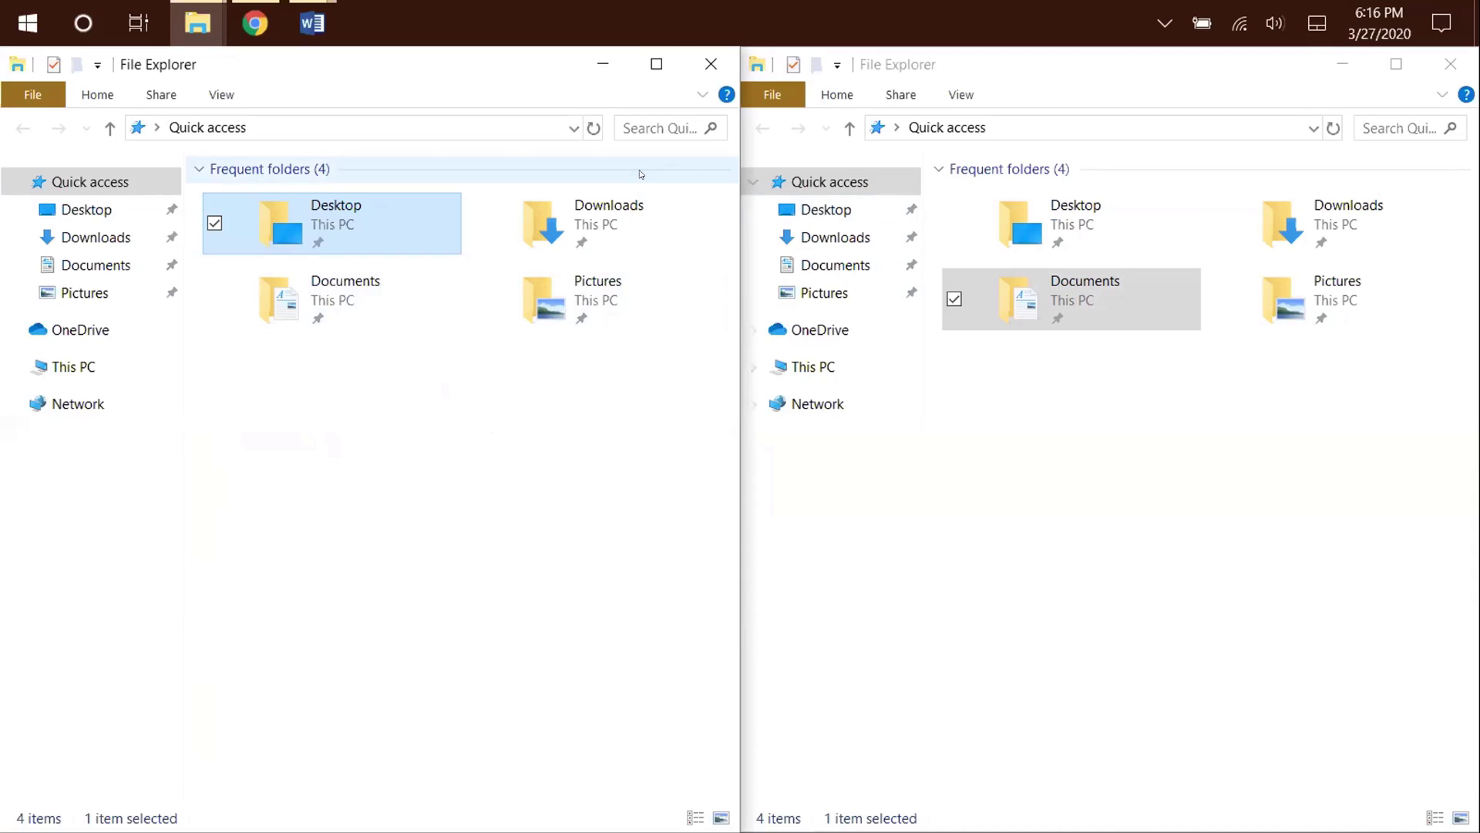
Open two extra File Explorer windows, then close them along with the snapped window that has the Desktop folder selected.
{"action": "key", "text": "super+e"}
{"action": "key", "text": "super+e"}
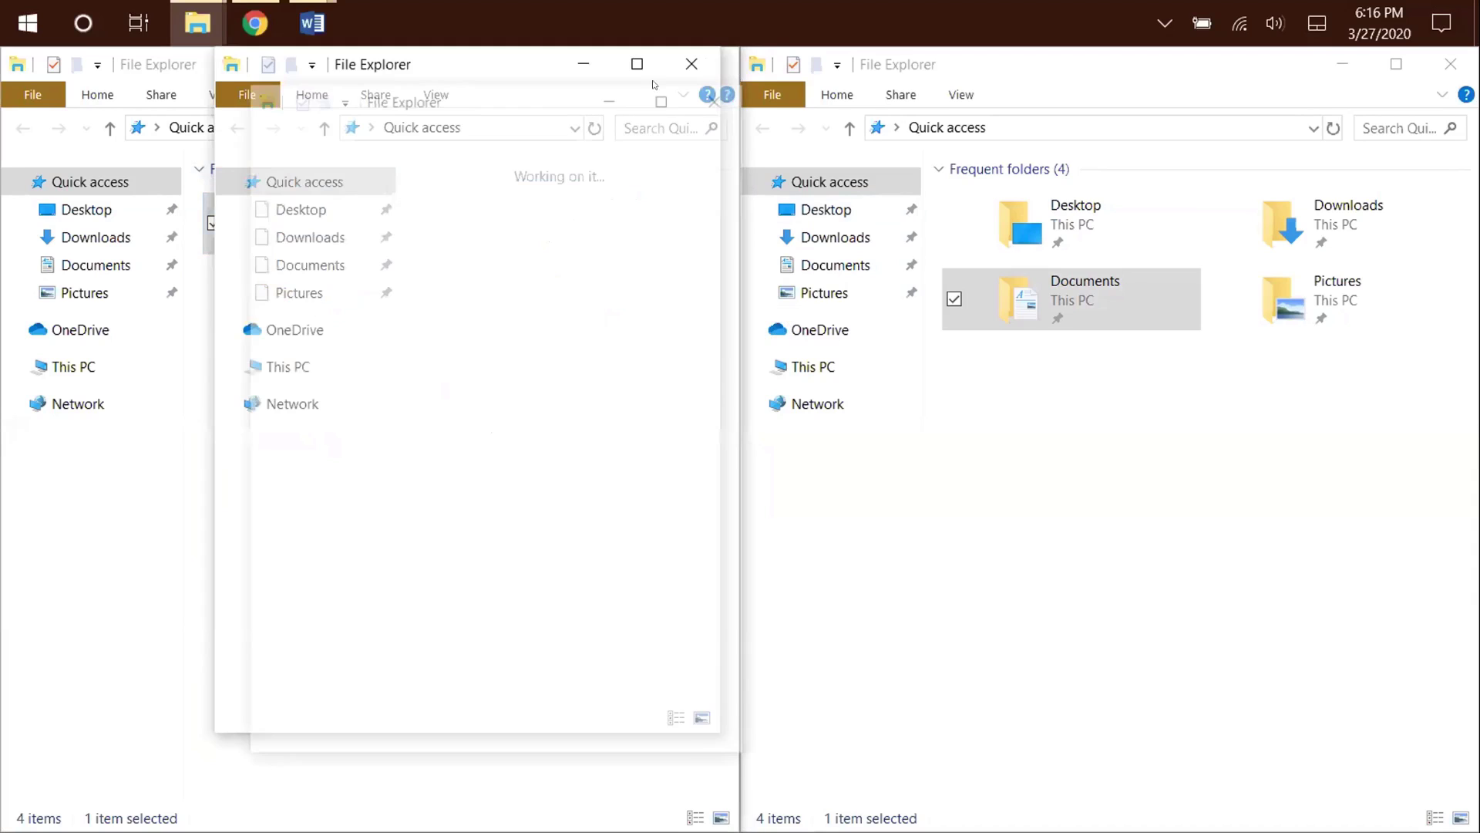
{"action": "left_click", "coordinate": [704, 98]}
{"action": "left_click", "coordinate": [692, 64]}
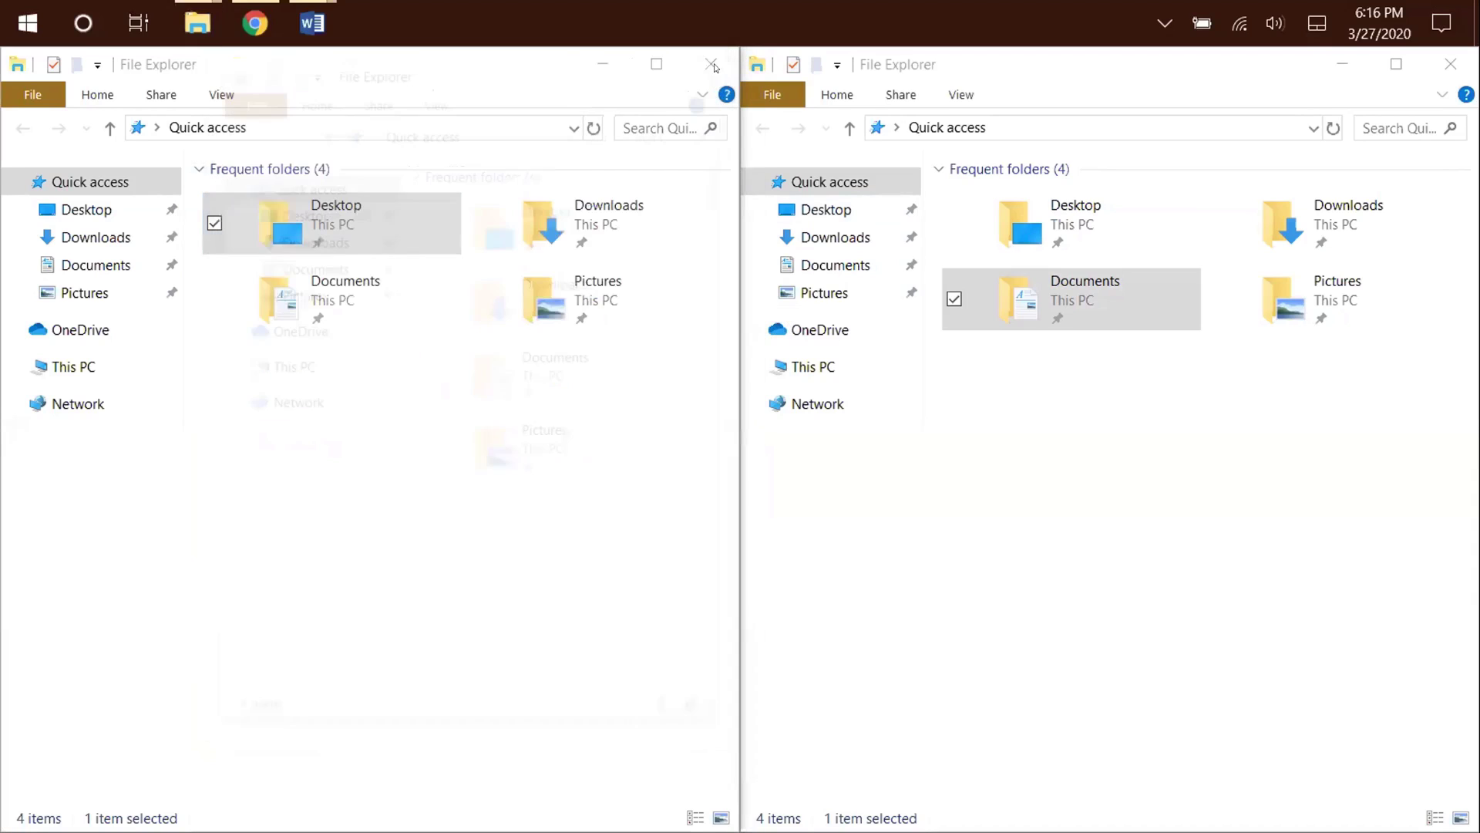
{"action": "left_click", "coordinate": [709, 64]}
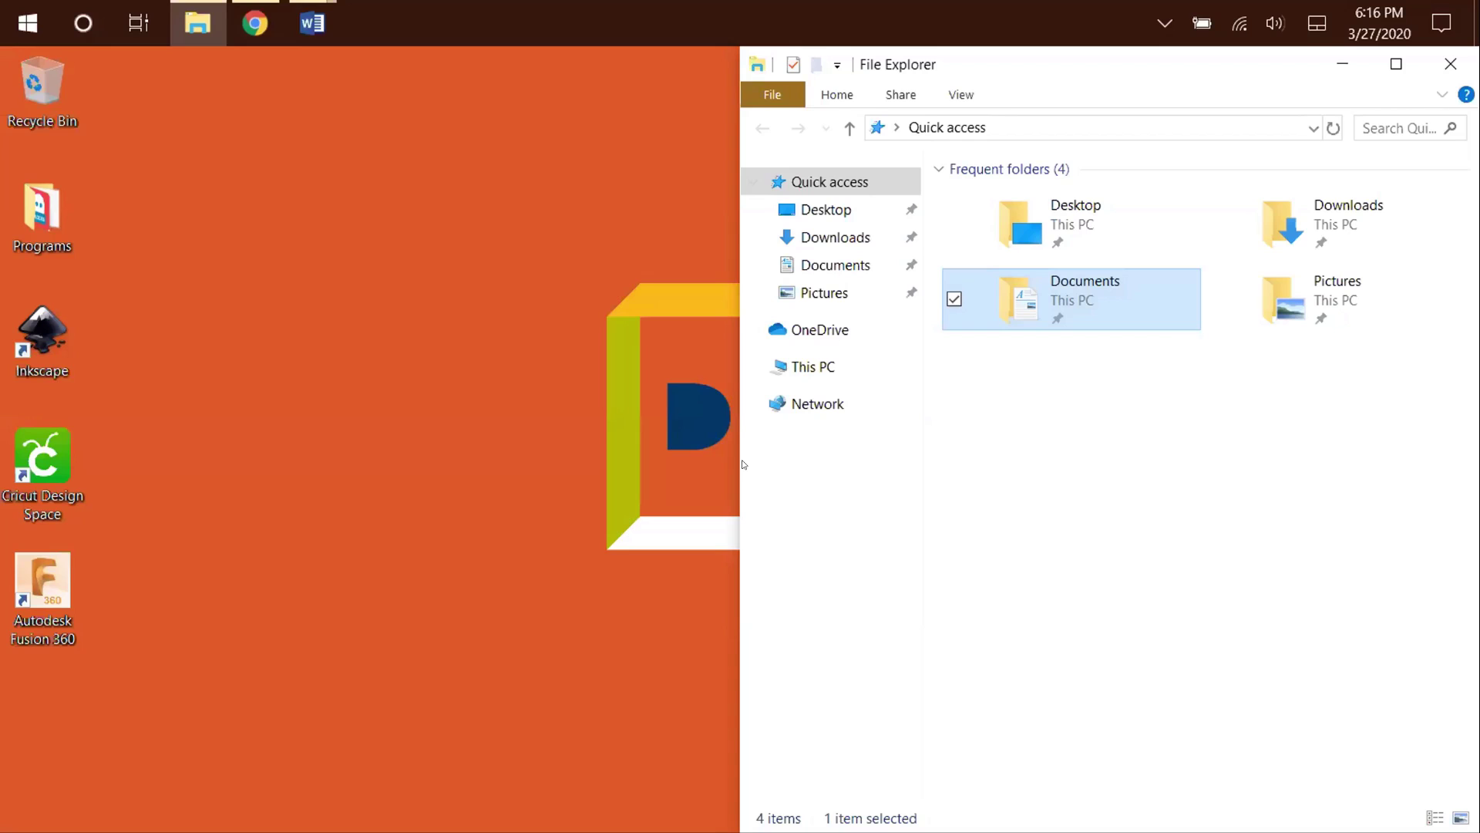
Switch to the Document2 window in Word and maximize it.
{"action": "mouse_move", "coordinate": [312, 24]}
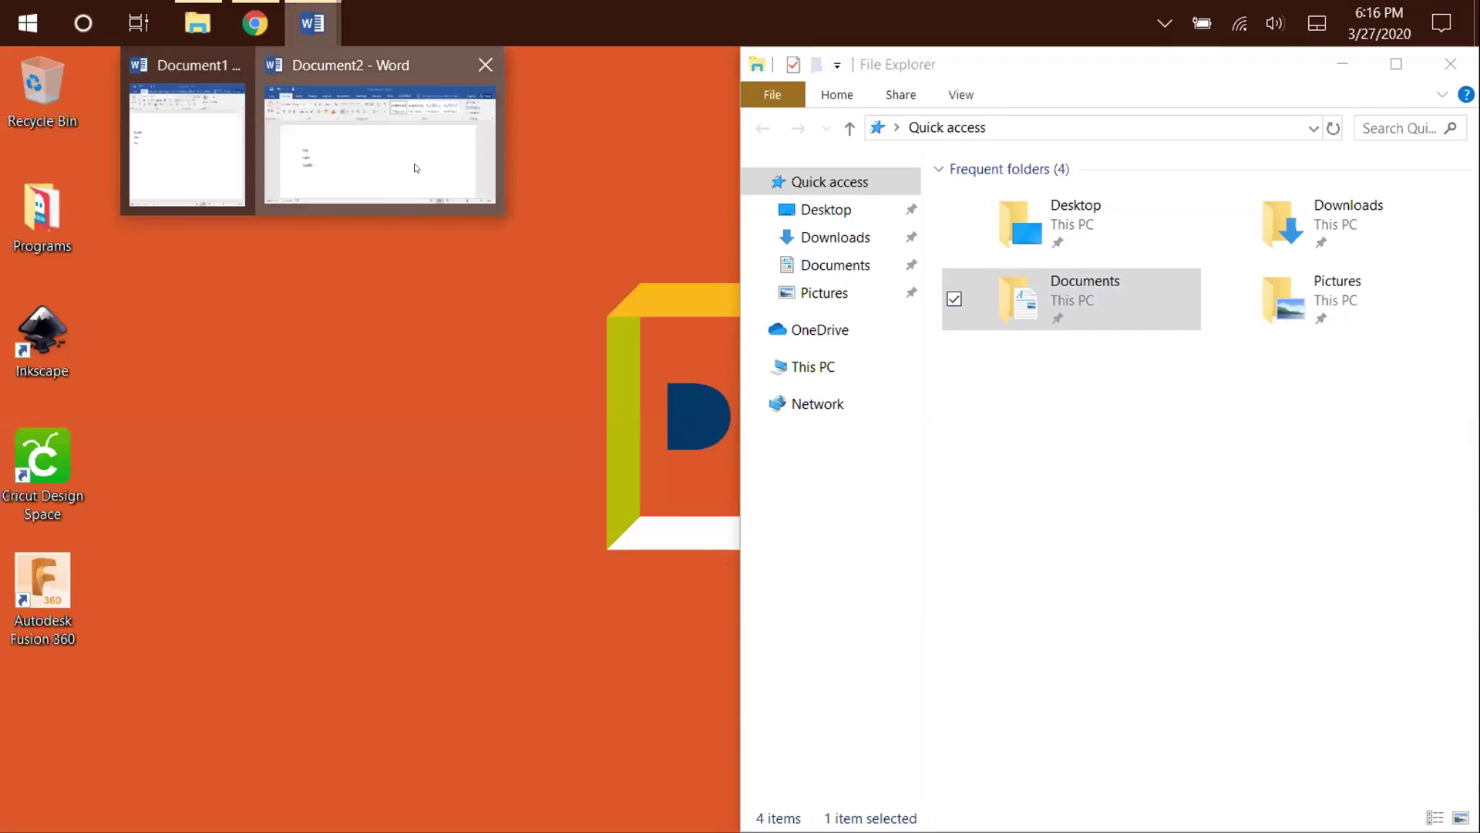
{"action": "left_click", "coordinate": [408, 160]}
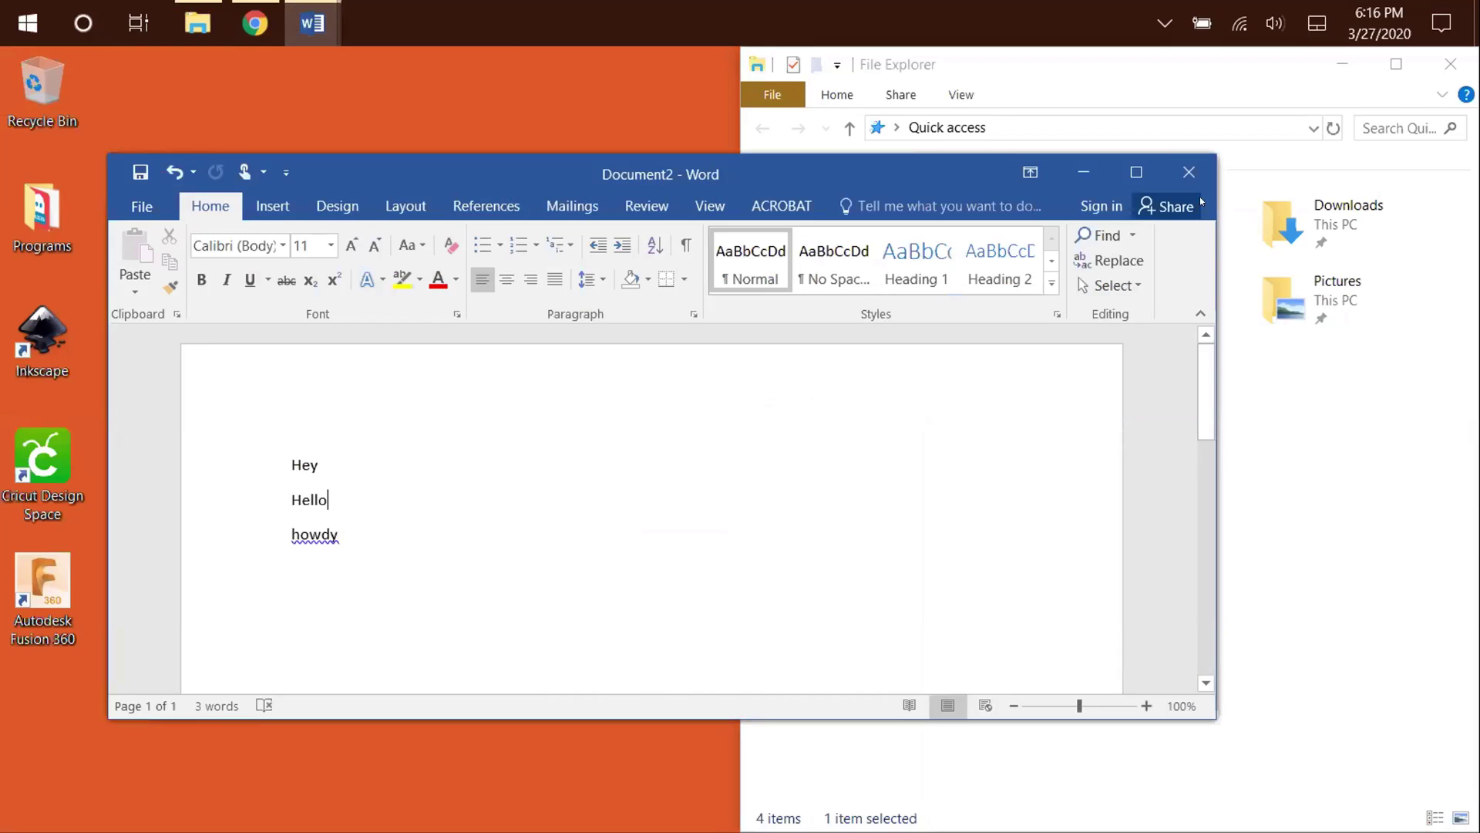
{"action": "left_click", "coordinate": [1134, 171]}
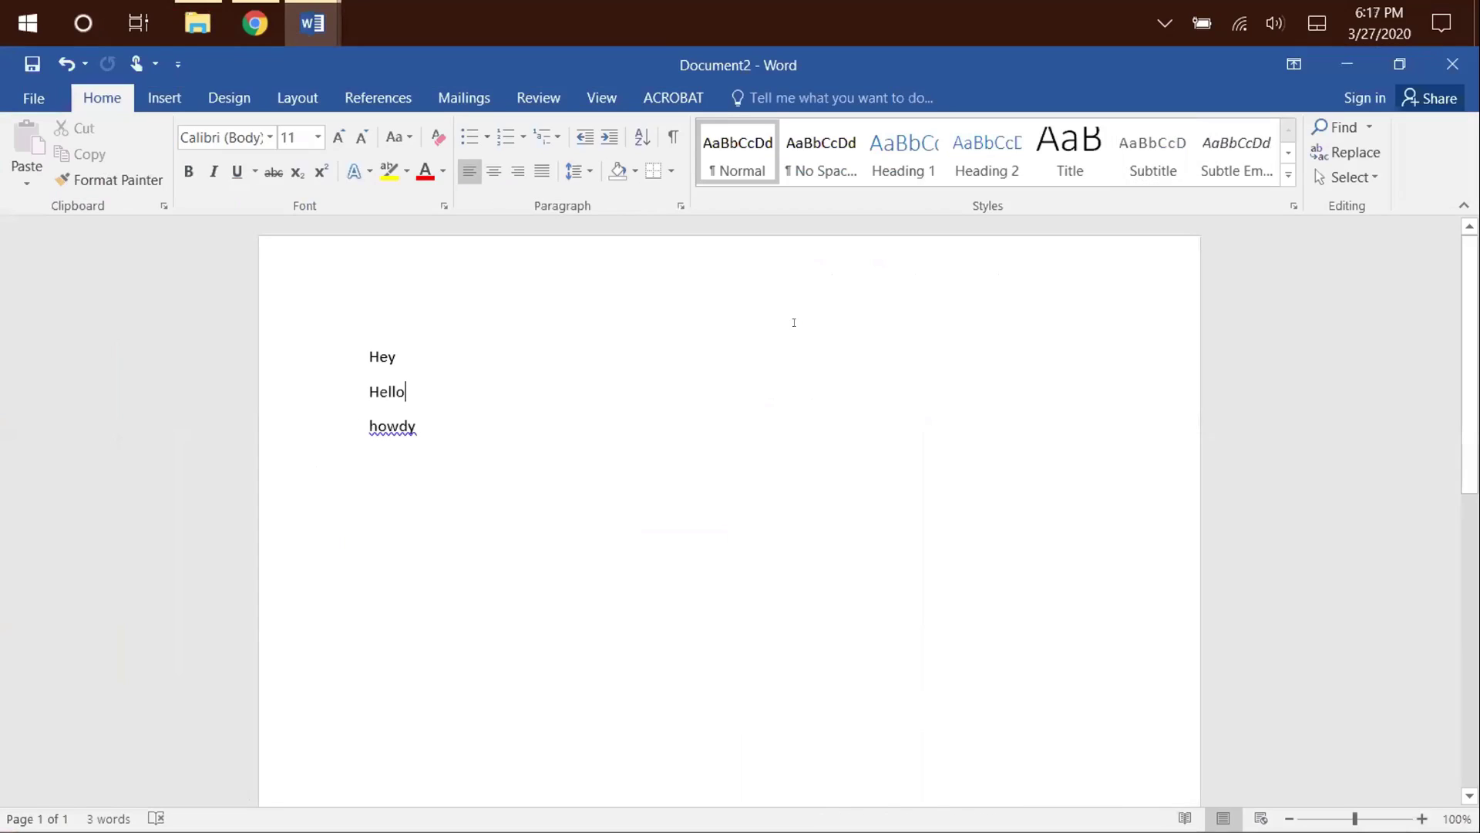
Reveal Word's keyboard access hints, view the hints for the Review commands, and switch to the Layout commands.
{"action": "key", "text": "alt"}
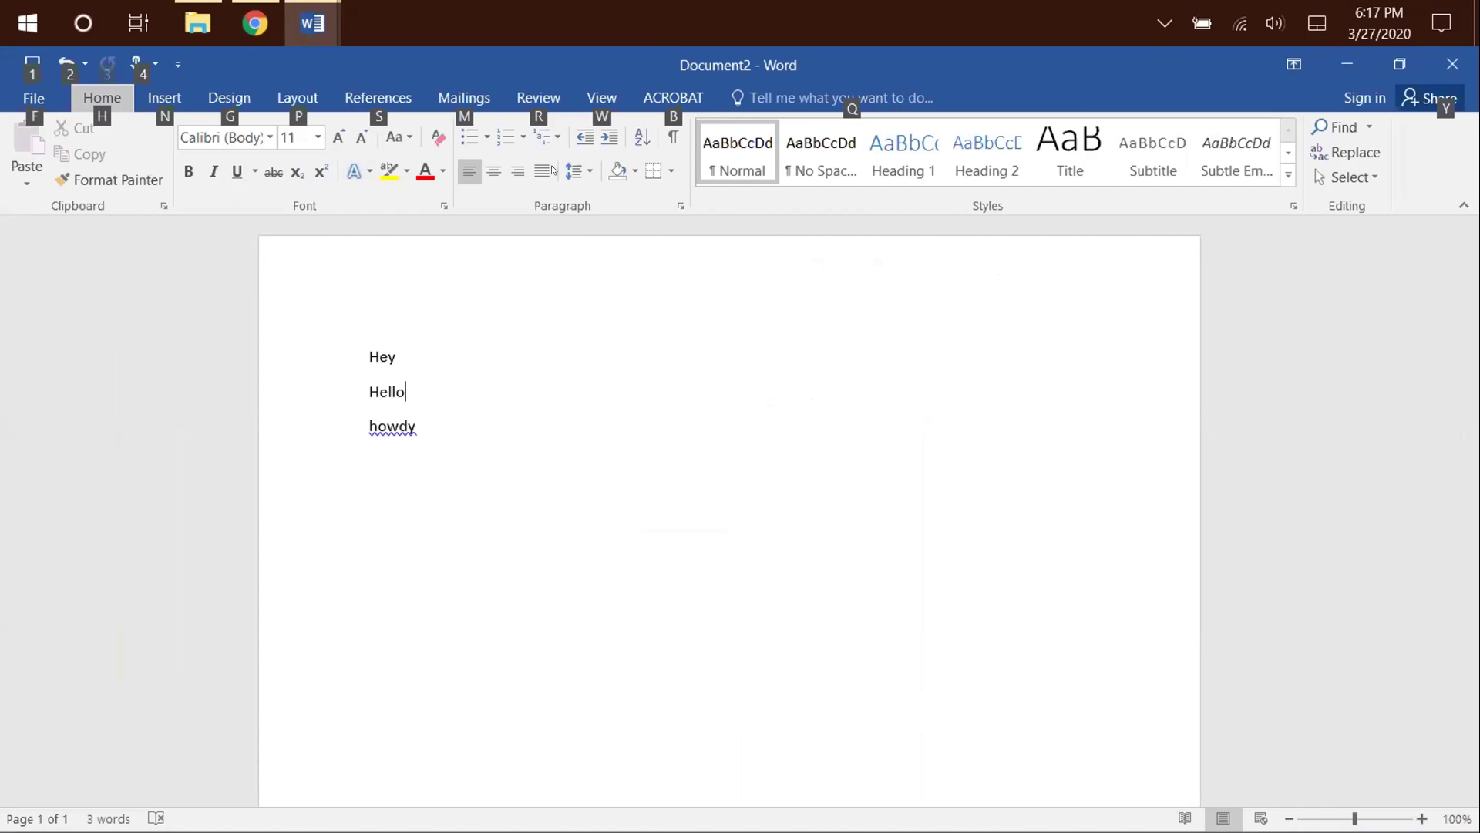
{"action": "key", "text": "r"}
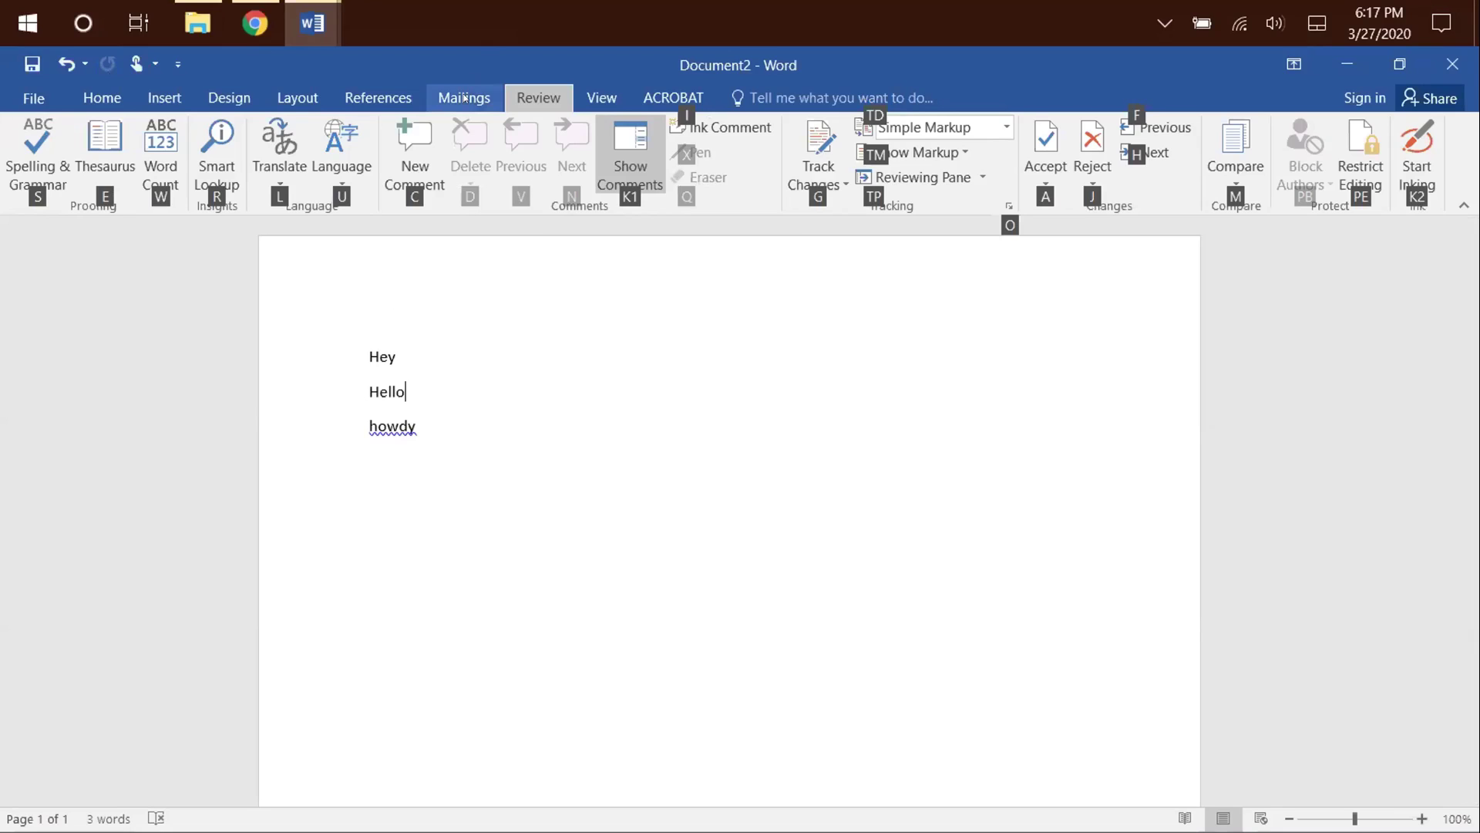
{"action": "key", "text": "alt"}
{"action": "left_click", "coordinate": [286, 108]}
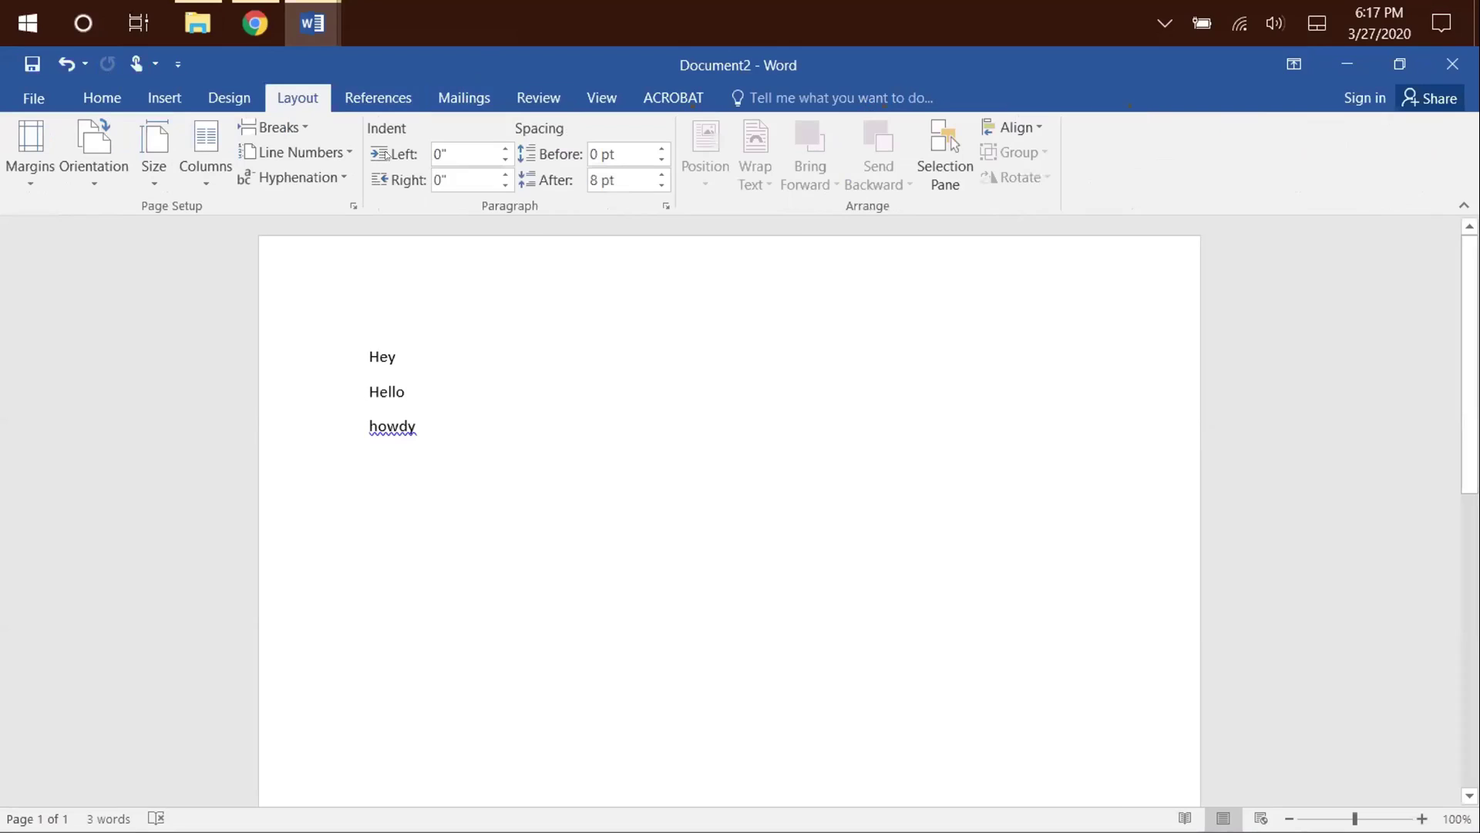
Show Word's access hints again, view and leave the document's Info page, and redisplay the hints.
{"action": "key", "text": "alt"}
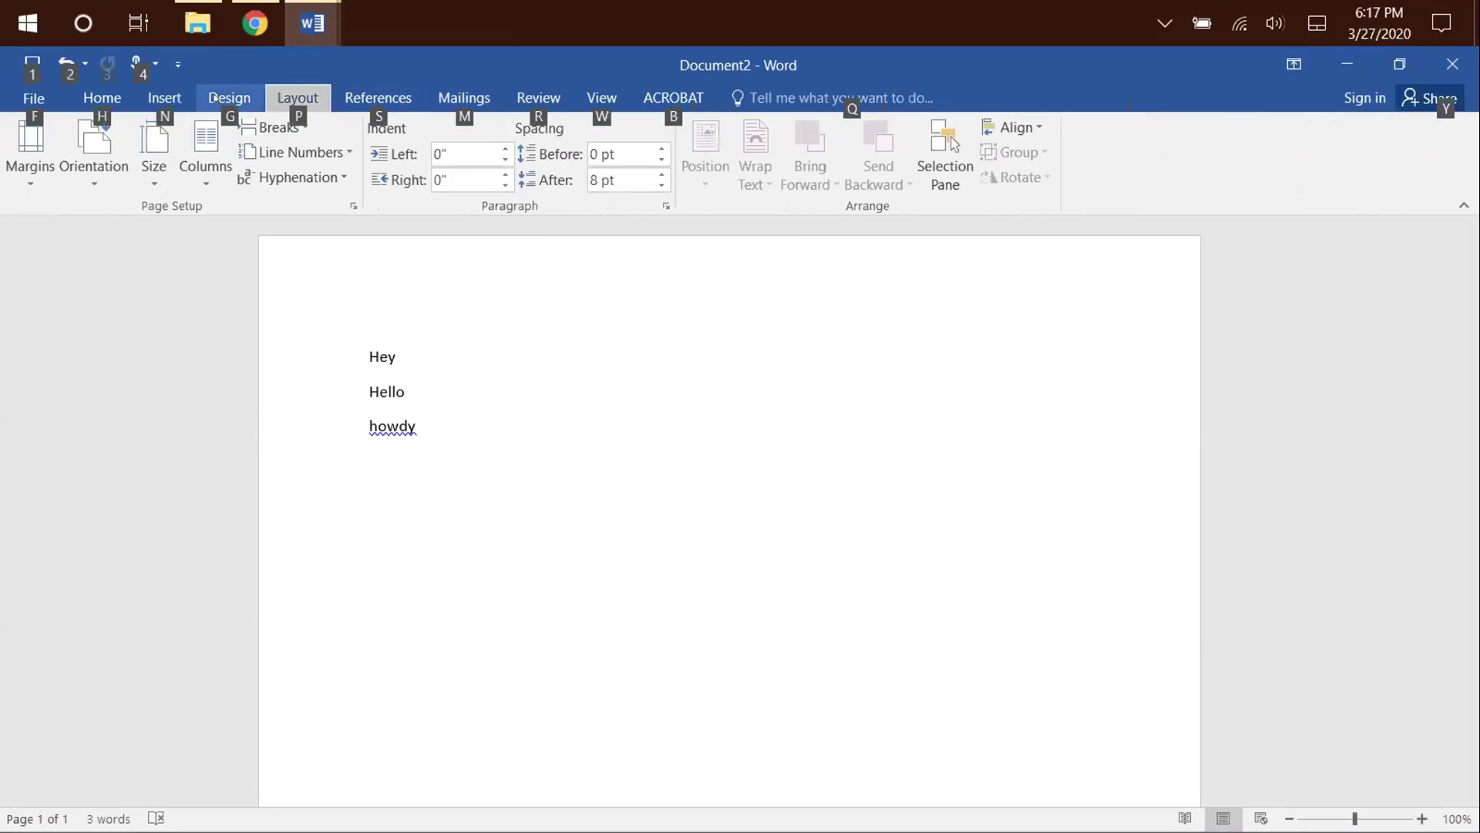
{"action": "left_click", "coordinate": [49, 89]}
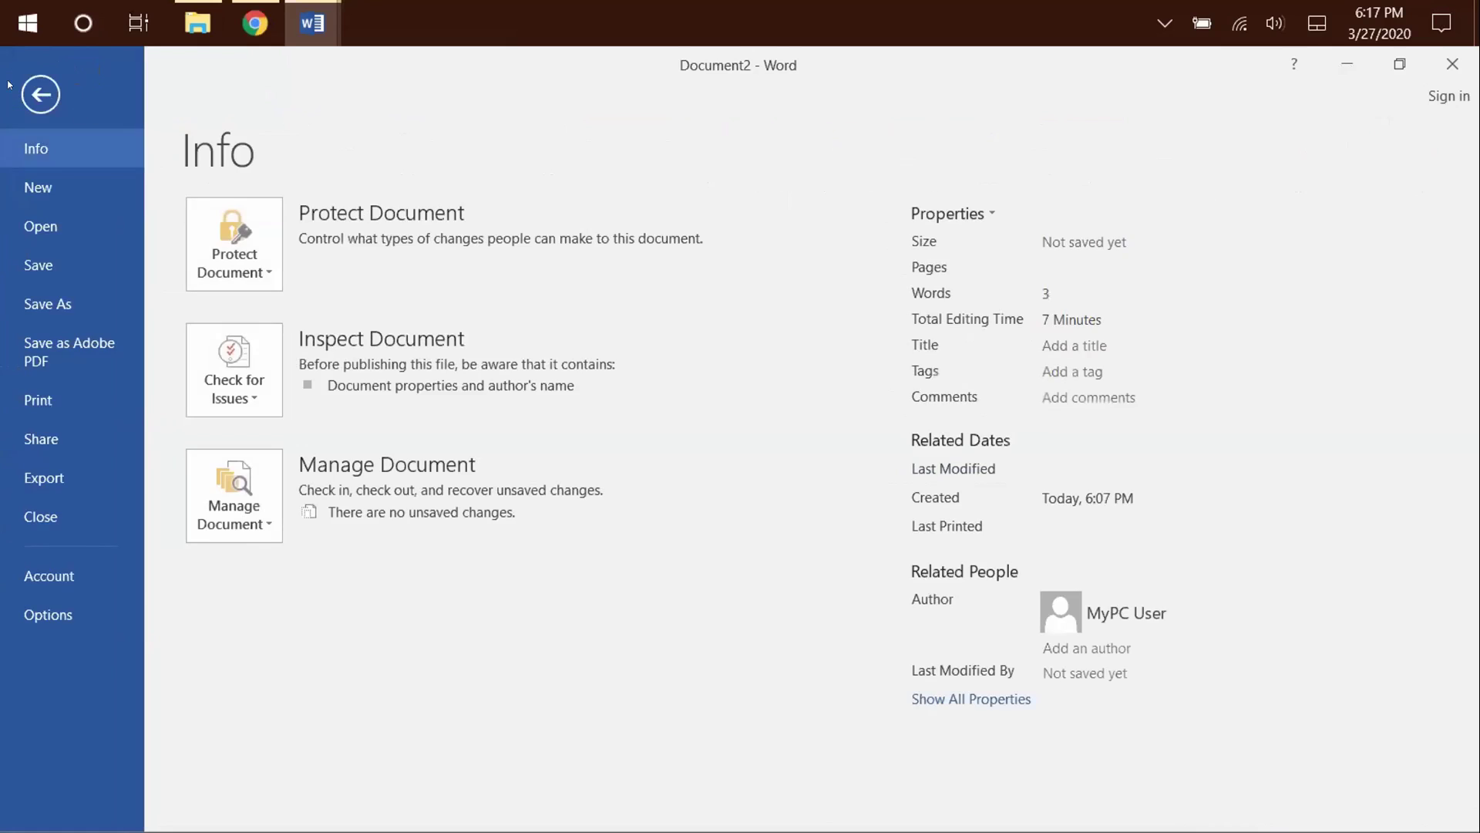
{"action": "key", "text": "Escape"}
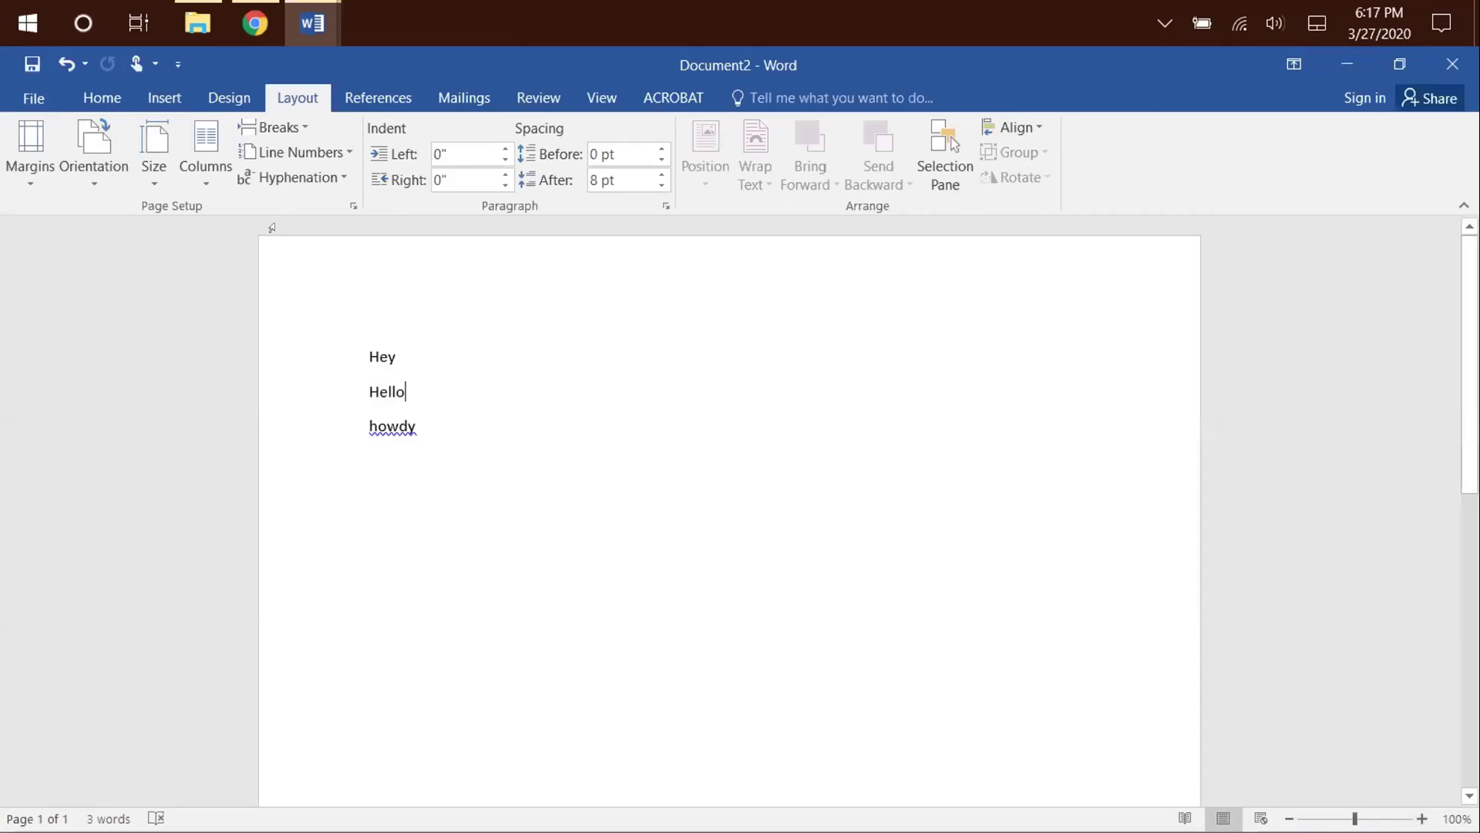
{"action": "key", "text": "alt"}
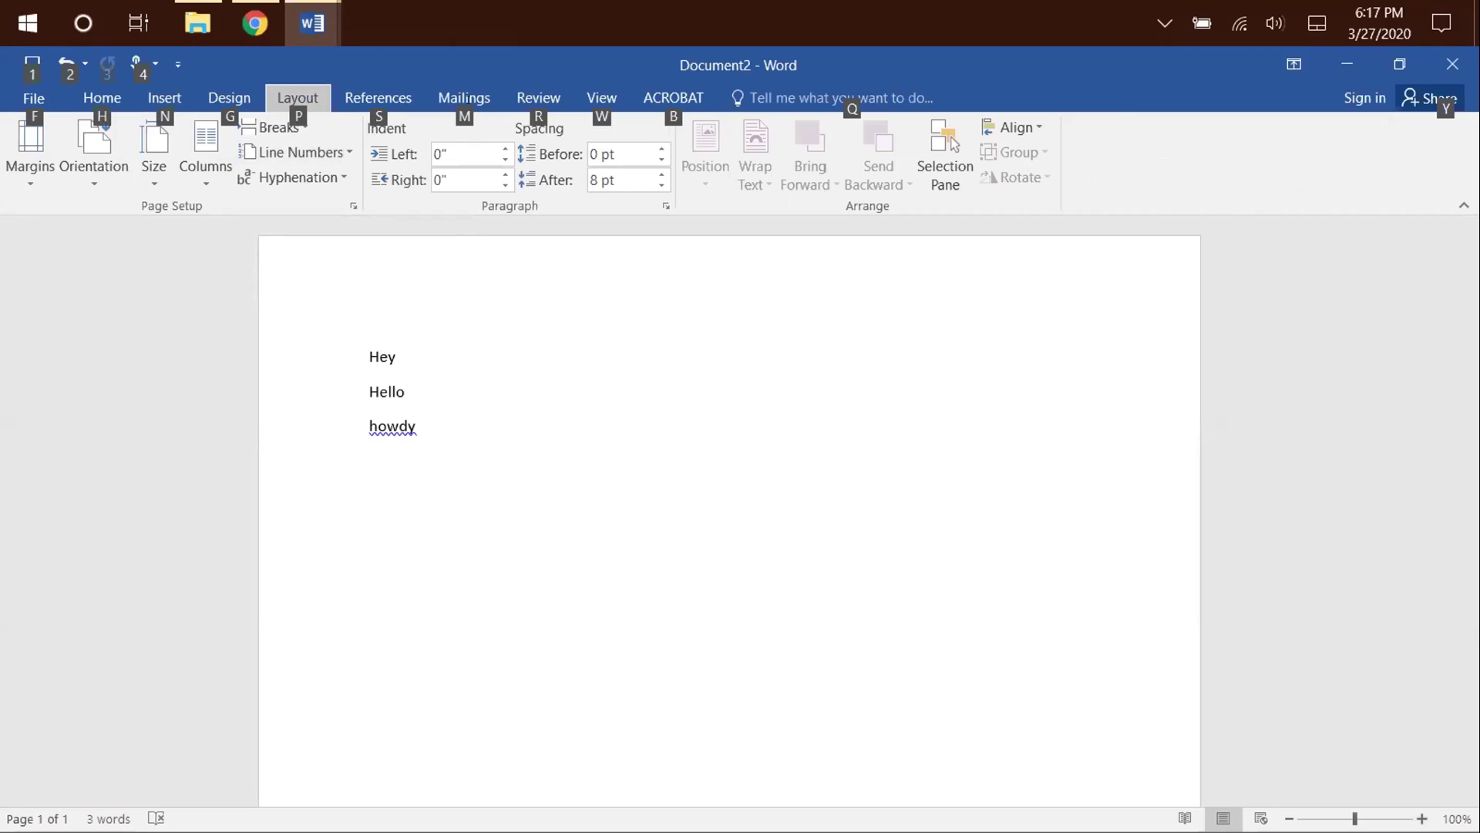
Bring the File Explorer window in front of Word, then show and hide its keyboard access hints.
{"action": "mouse_move", "coordinate": [307, 23]}
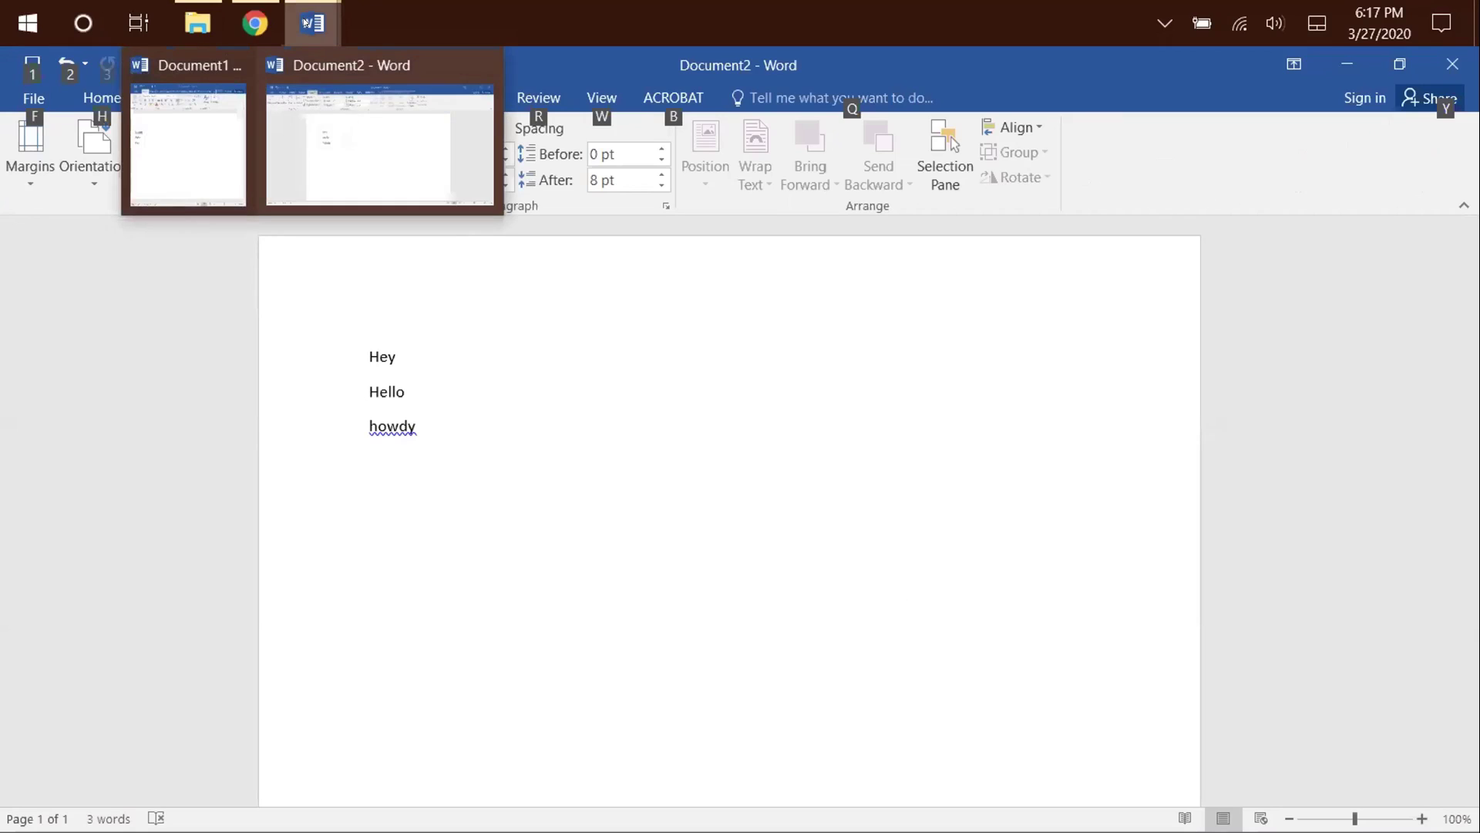
{"action": "left_click", "coordinate": [198, 23]}
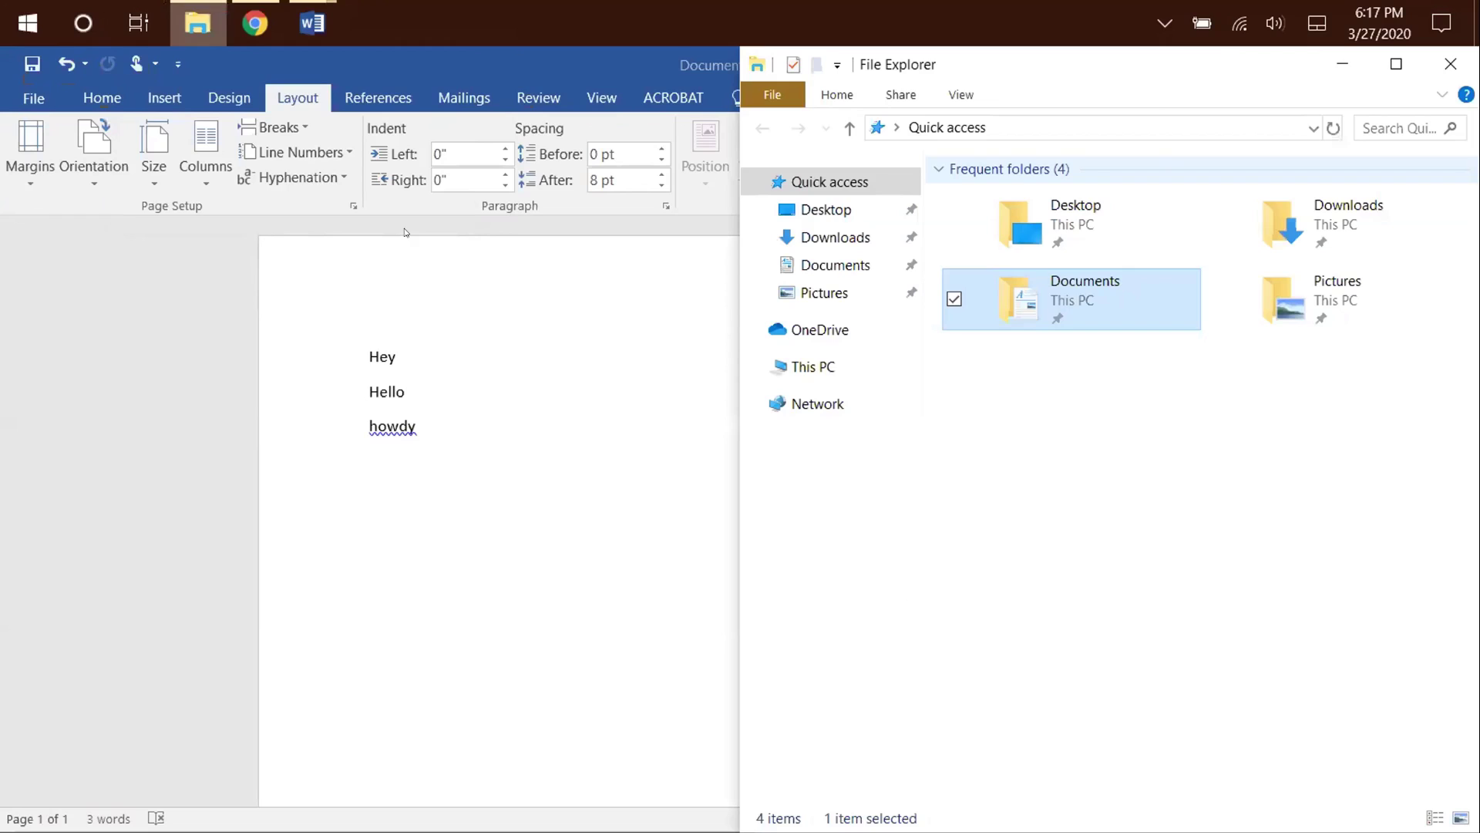
{"action": "key", "text": "alt"}
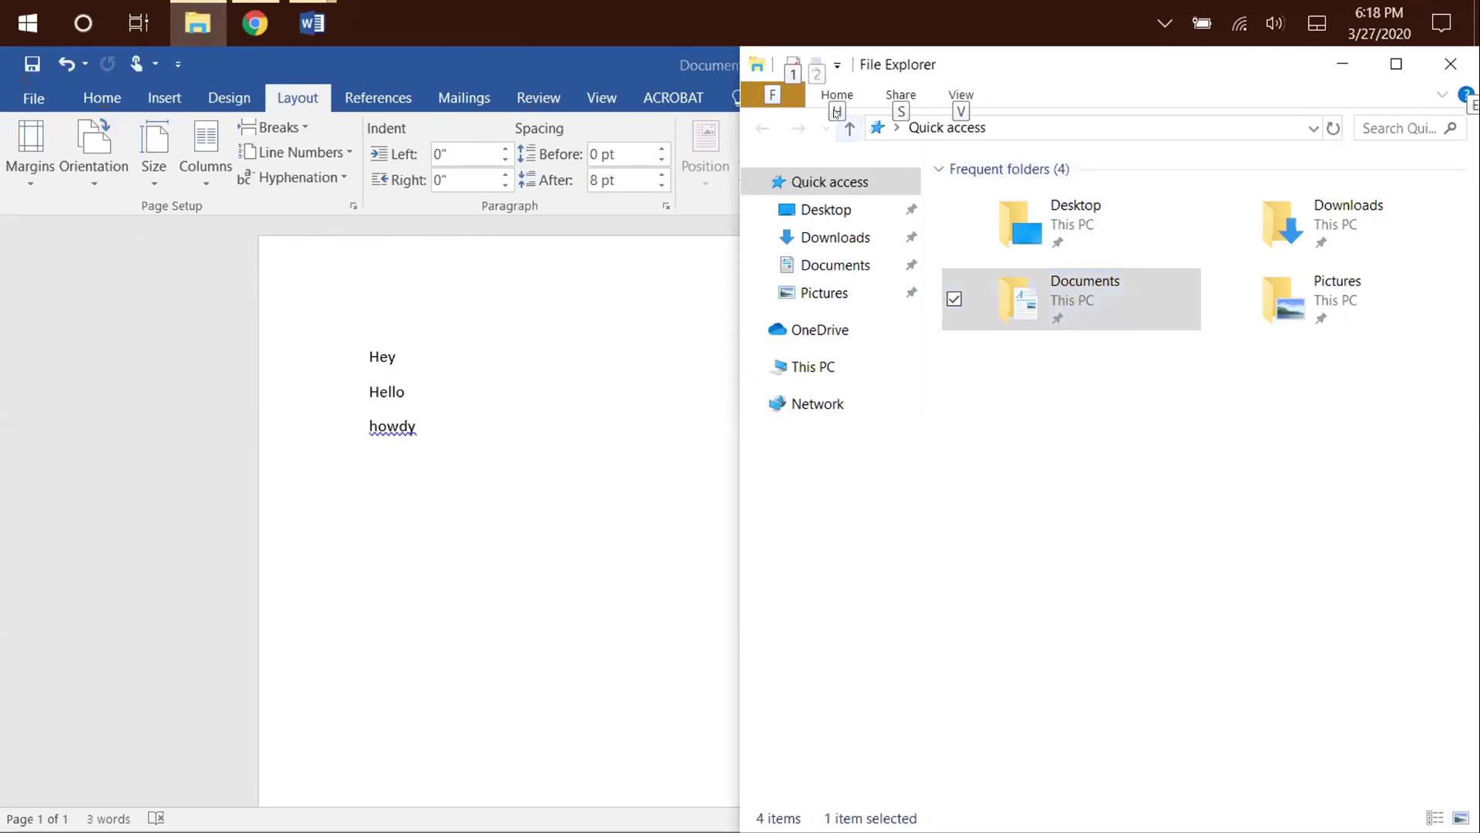
{"action": "key", "text": "alt"}
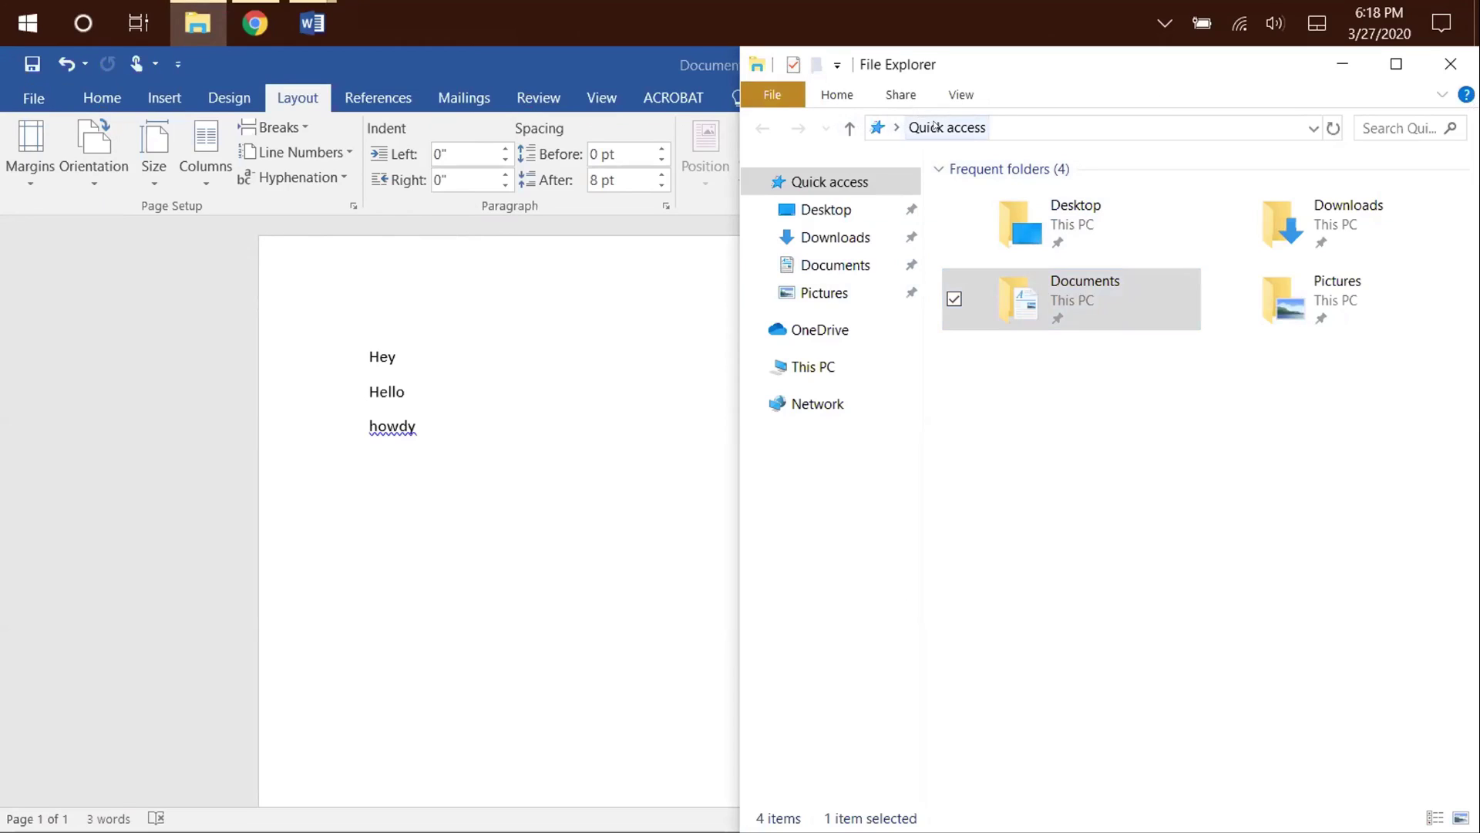
View the access hints for File Explorer's Share commands, collapse the ribbon, and redisplay the top-level hints.
{"action": "key", "text": "alt+s"}
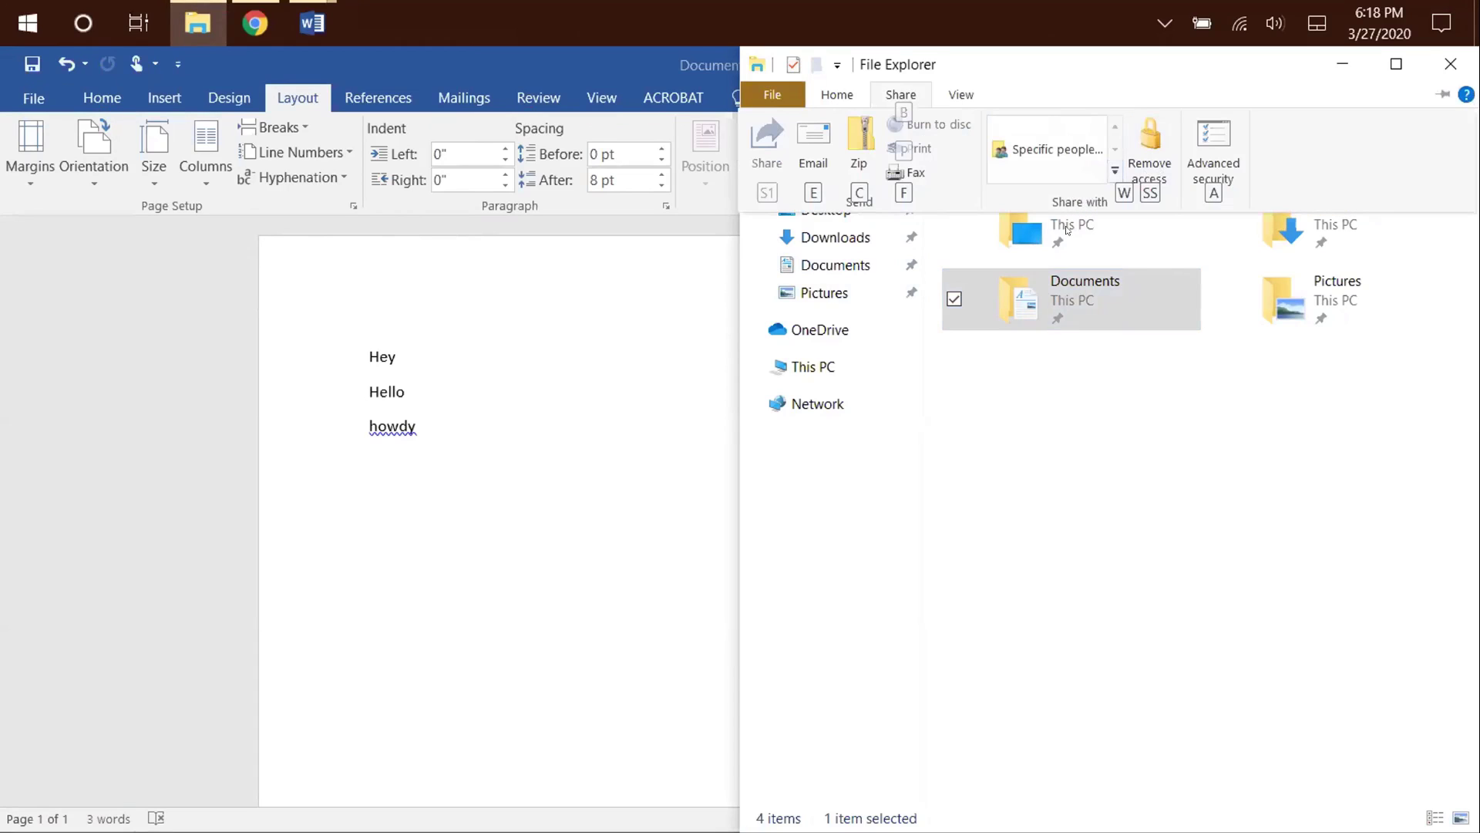
{"action": "key", "text": "Escape"}
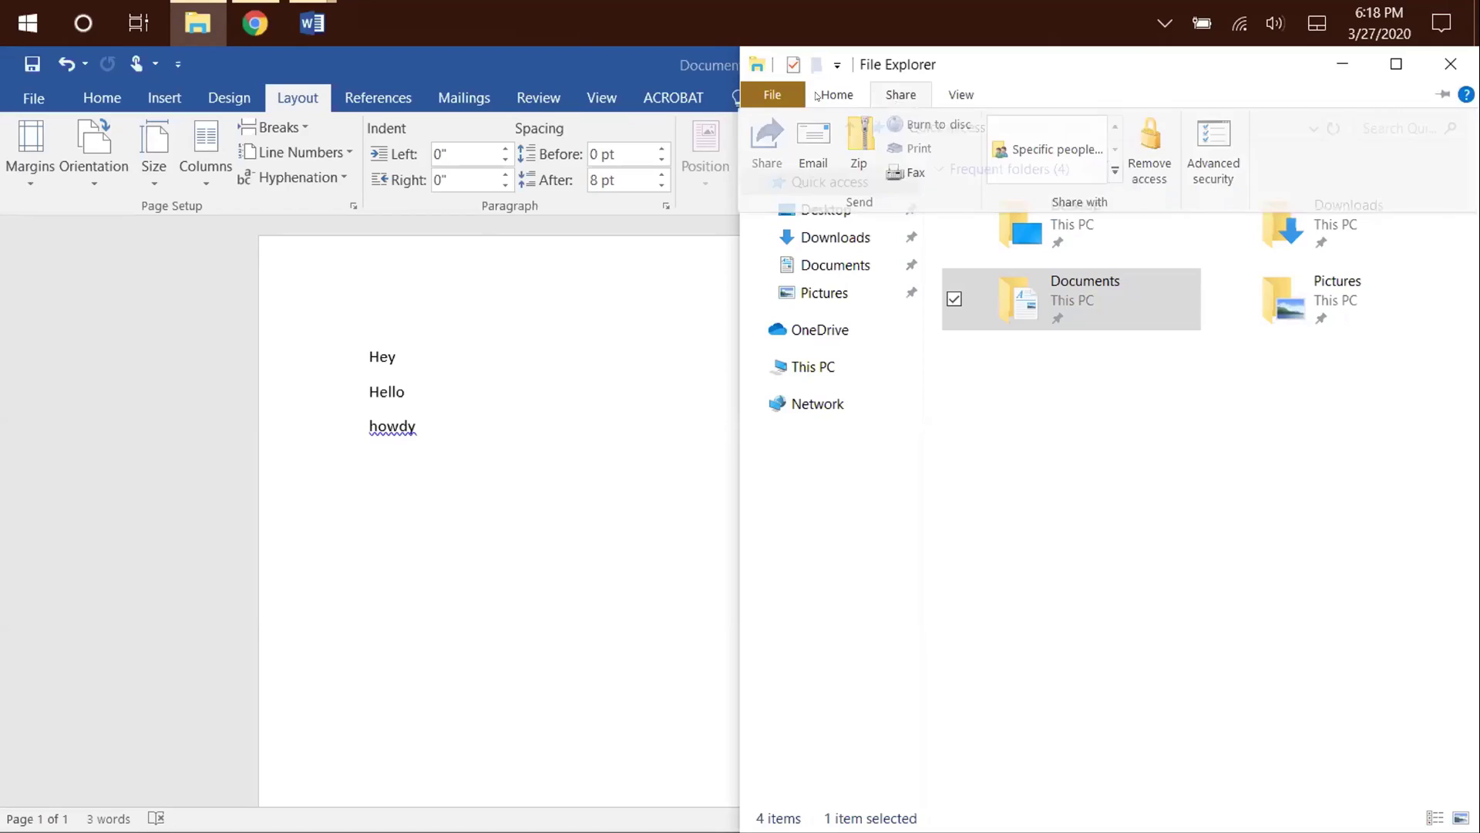
{"action": "left_click", "coordinate": [836, 94]}
{"action": "key", "text": "Escape"}
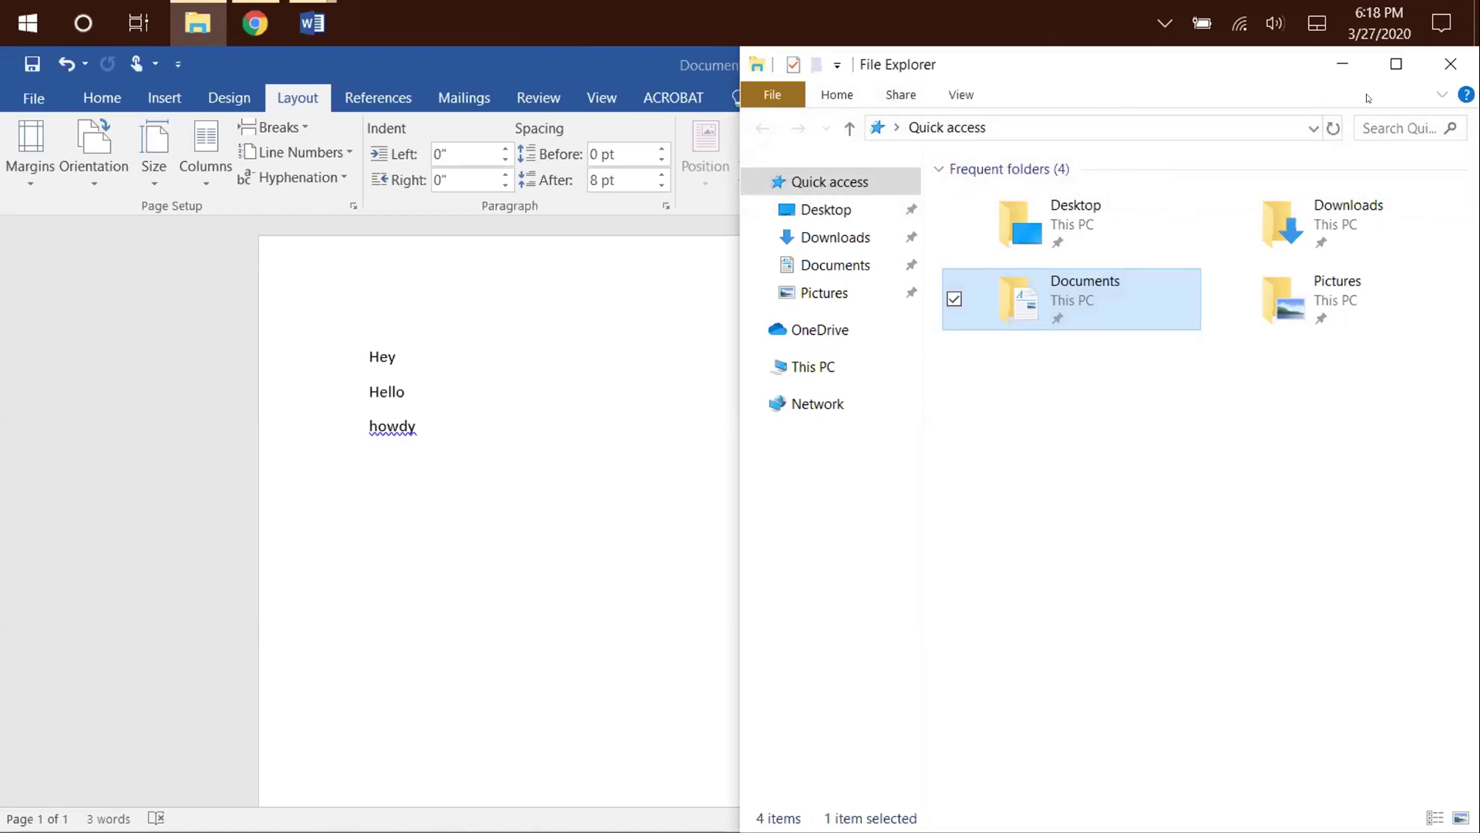
{"action": "key", "text": "alt"}
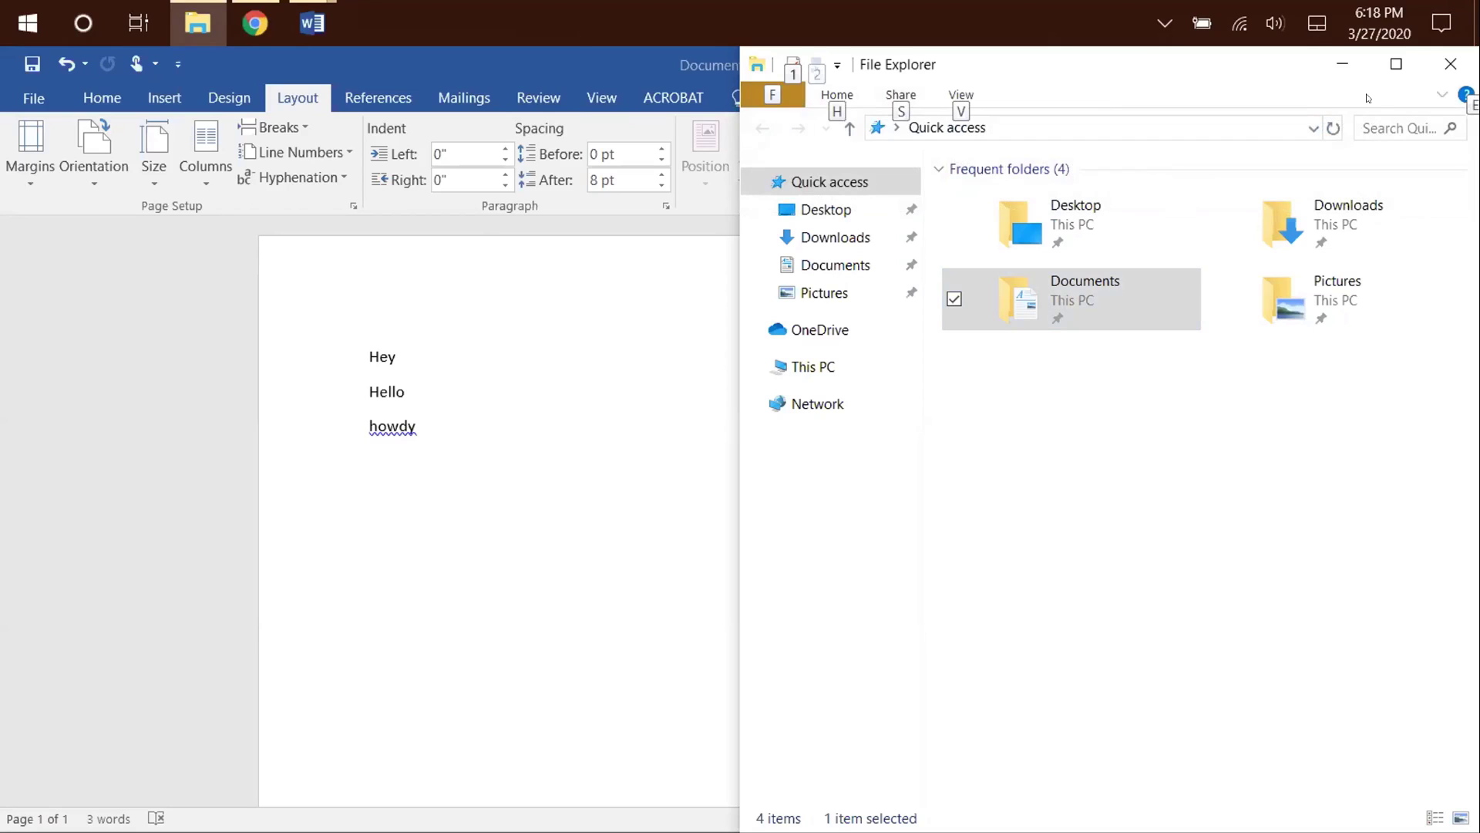
Close the File Explorer window and return to the Document2 window in Word.
{"action": "left_click", "coordinate": [1444, 66]}
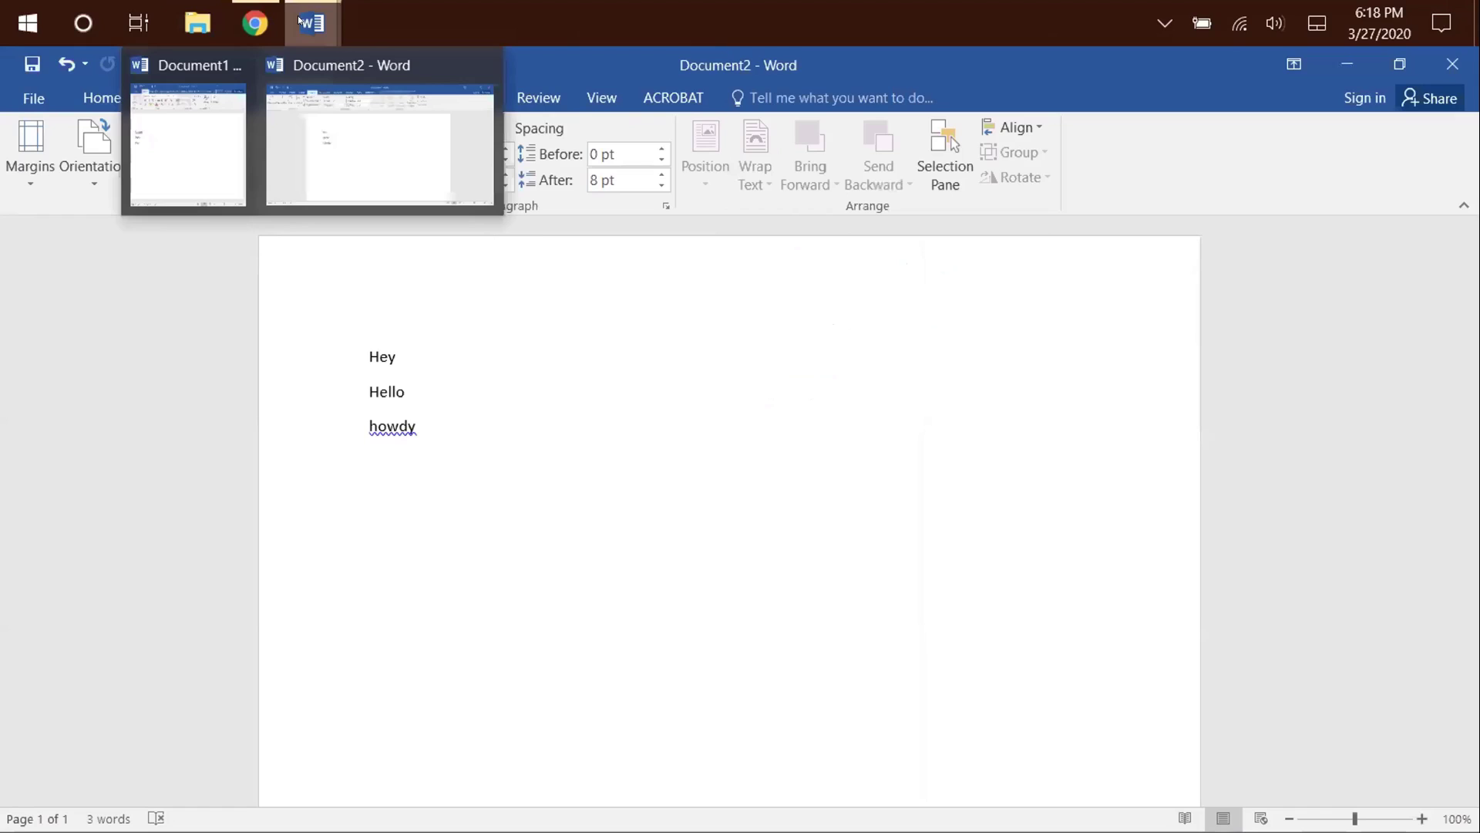
{"action": "left_click", "coordinate": [581, 376]}
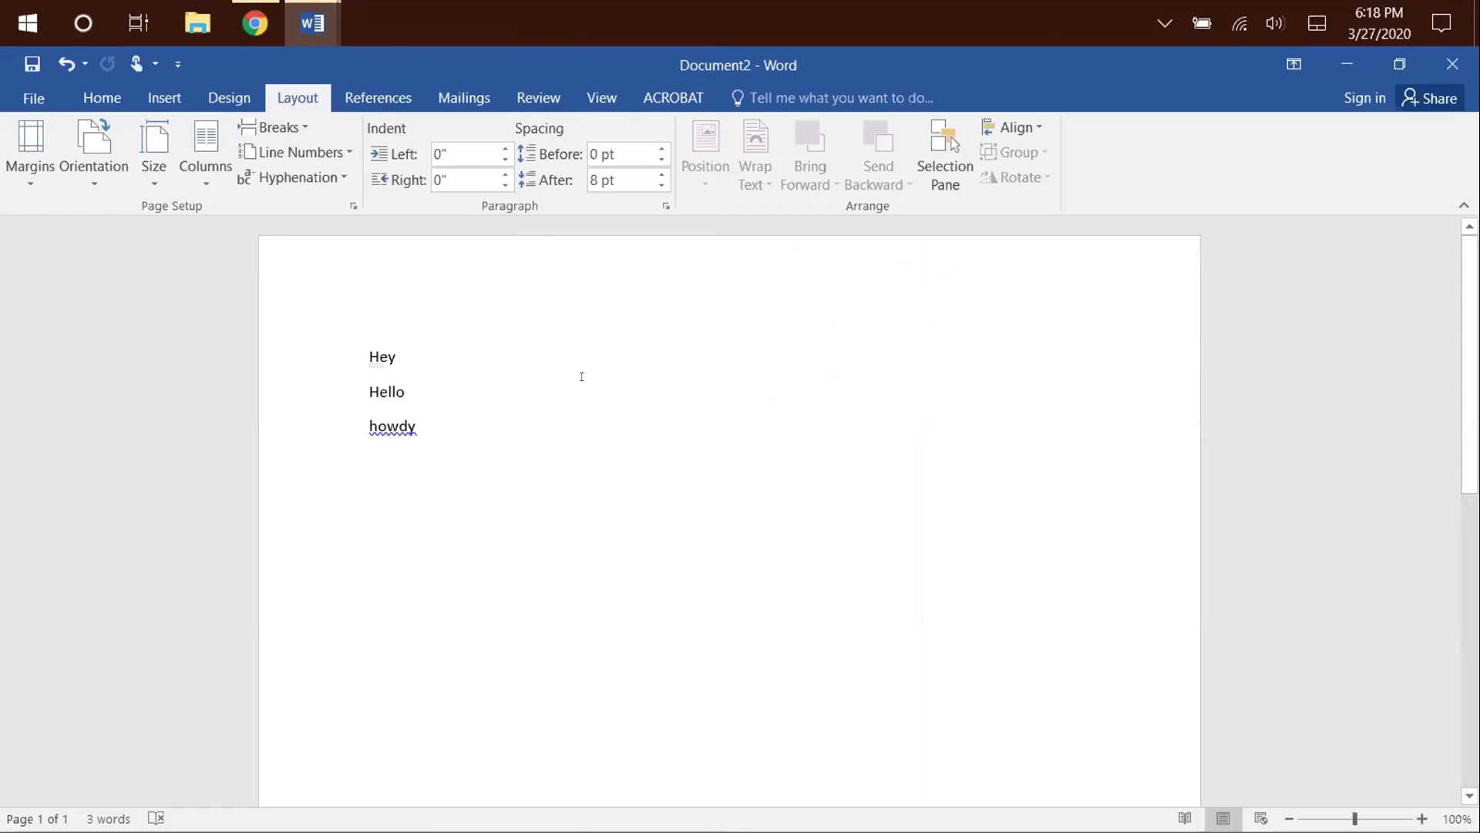
{"action": "key", "text": "alt"}
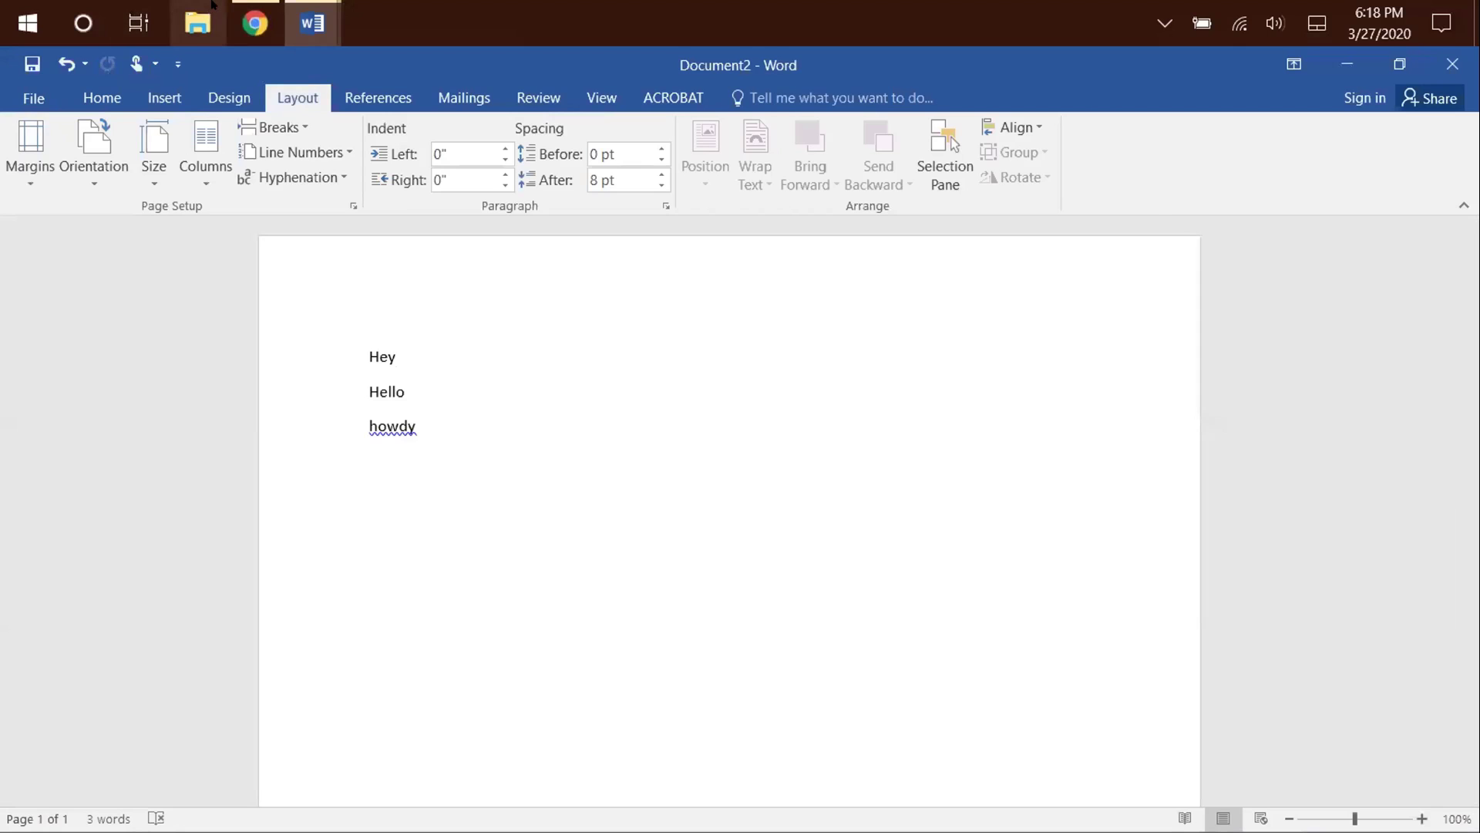
Open a File Explorer window over Word and close it, then repeat the opening and closing once more.
{"action": "left_click", "coordinate": [197, 23]}
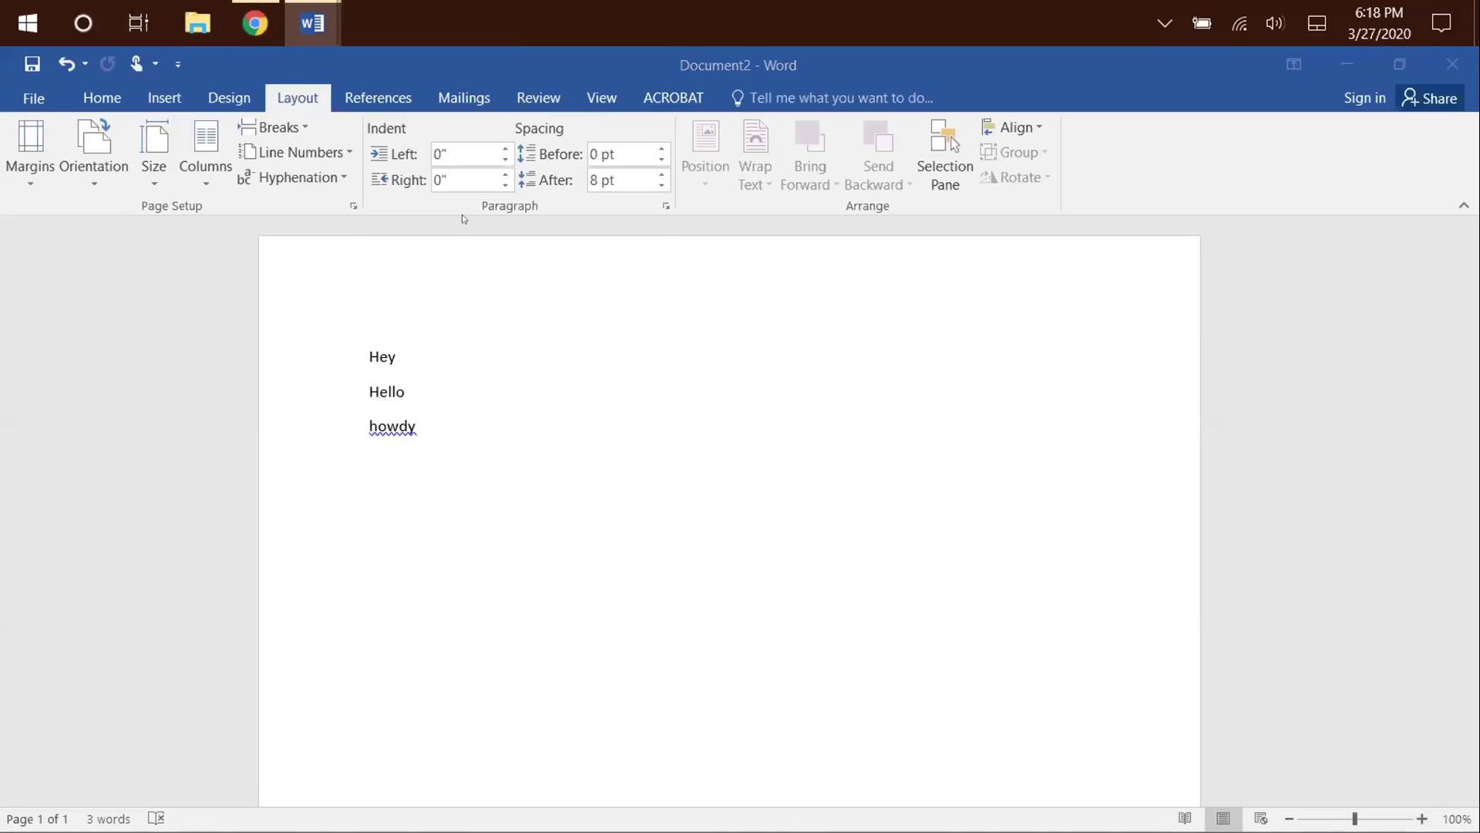
{"action": "mouse_move", "coordinate": [525, 258]}
{"action": "left_mouse_down"}
{"action": "mouse_move", "coordinate": [511, 313]}
{"action": "mouse_move", "coordinate": [506, 288]}
{"action": "mouse_move", "coordinate": [509, 392]}
{"action": "mouse_move", "coordinate": [517, 270]}
{"action": "left_mouse_up"}
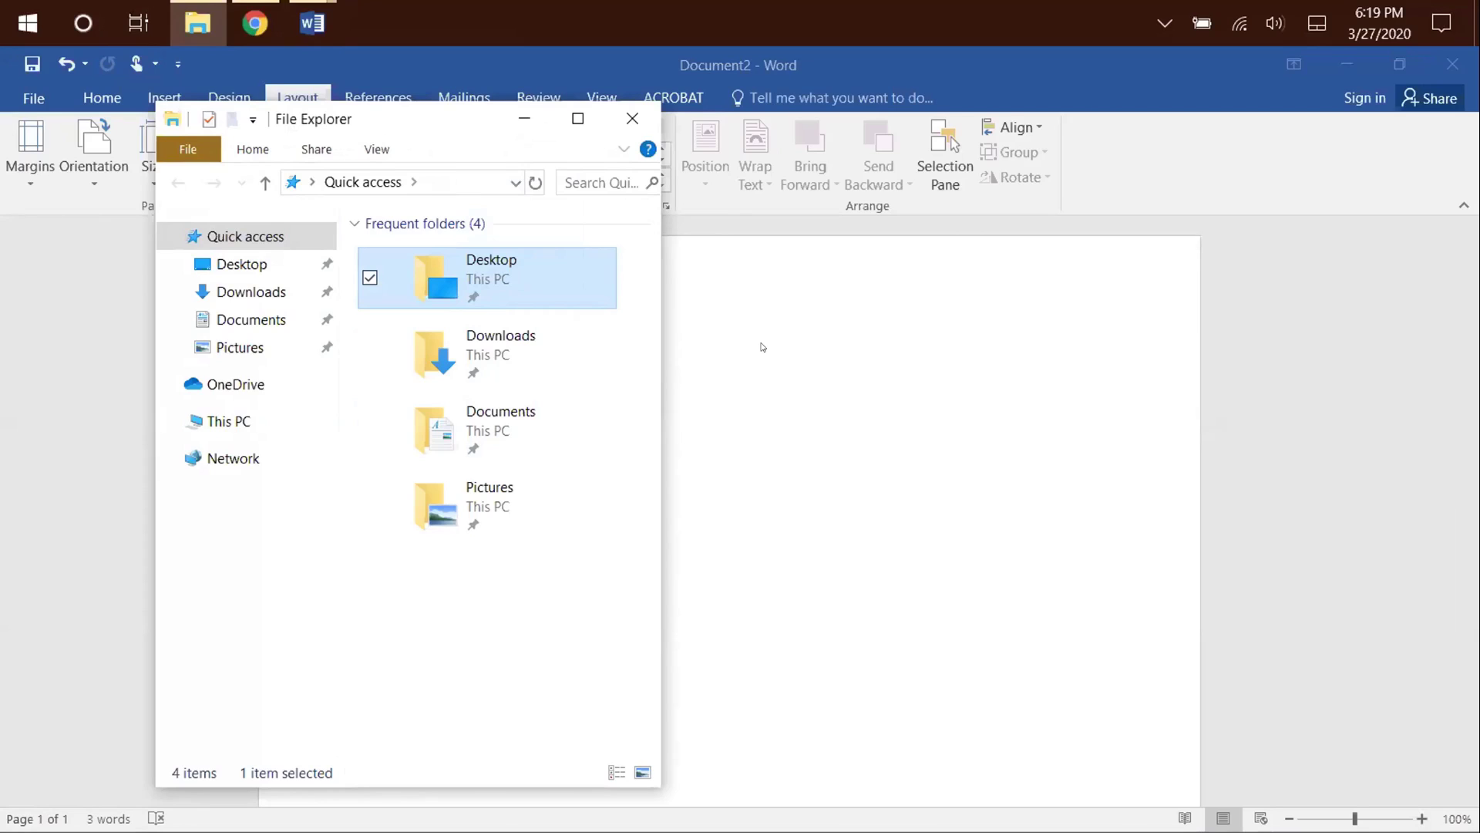
{"action": "left_click", "coordinate": [761, 340]}
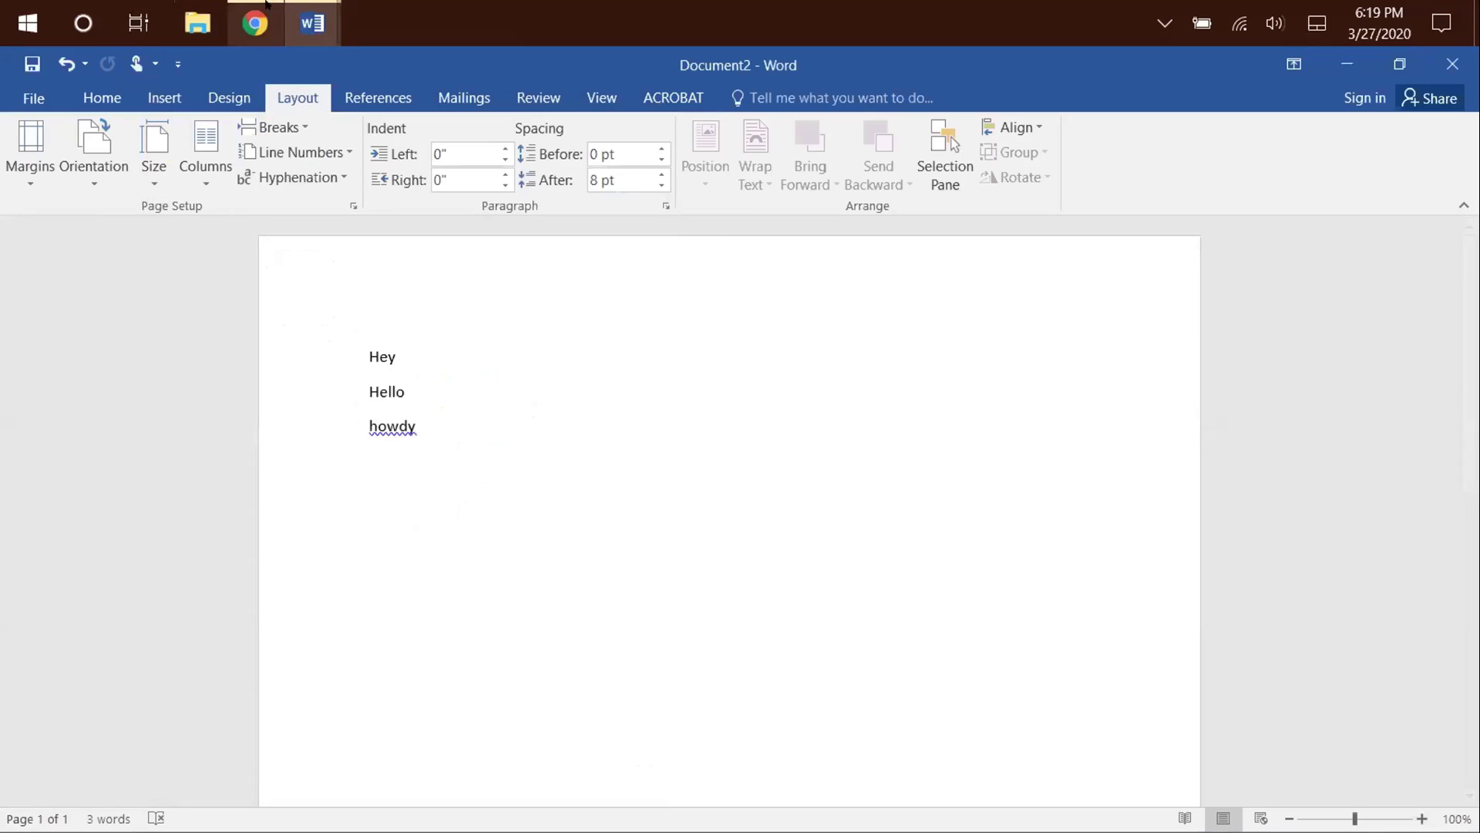
{"action": "left_click", "coordinate": [223, 6]}
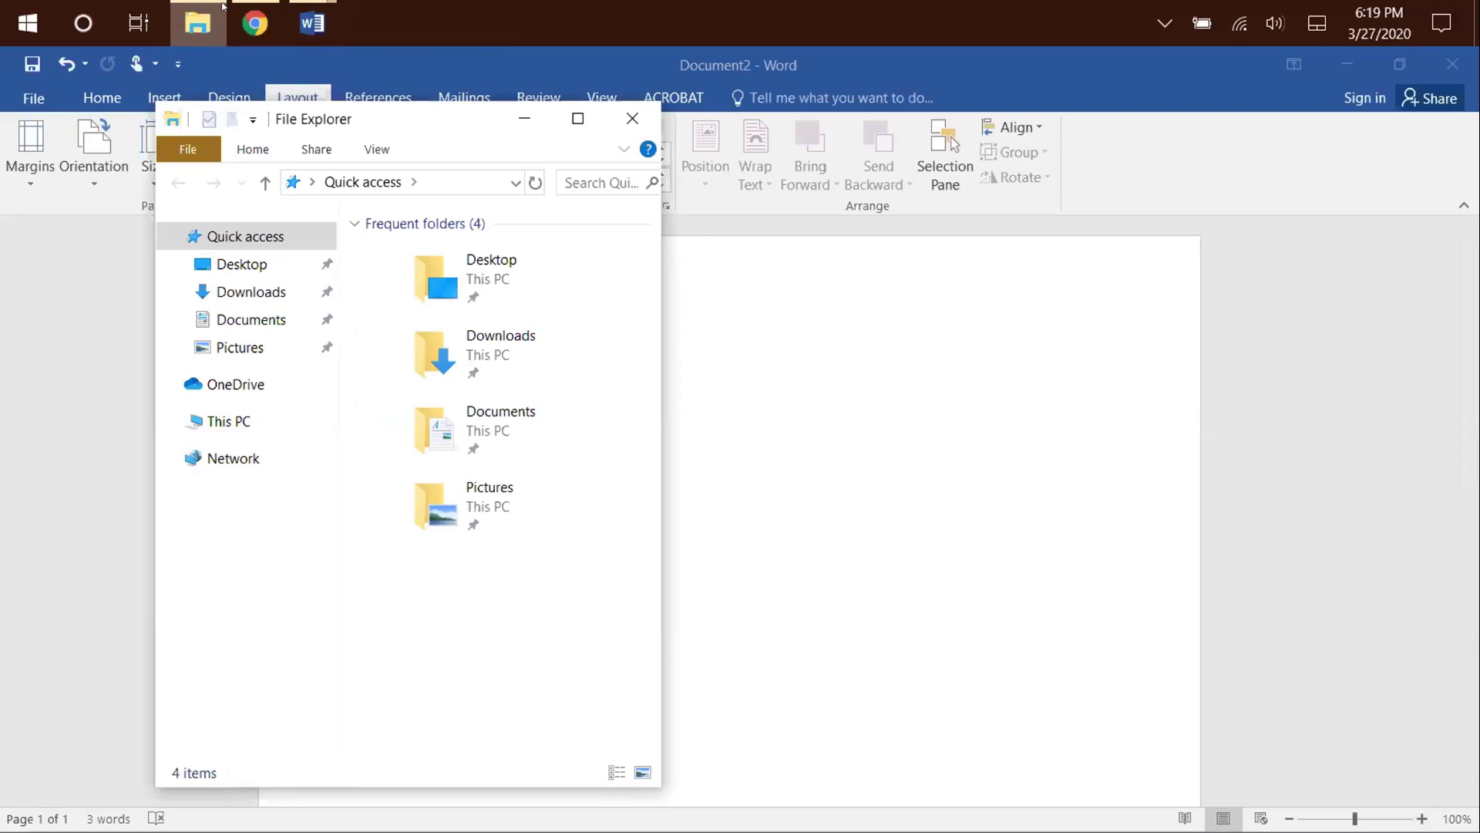
{"action": "left_click", "coordinate": [222, 6]}
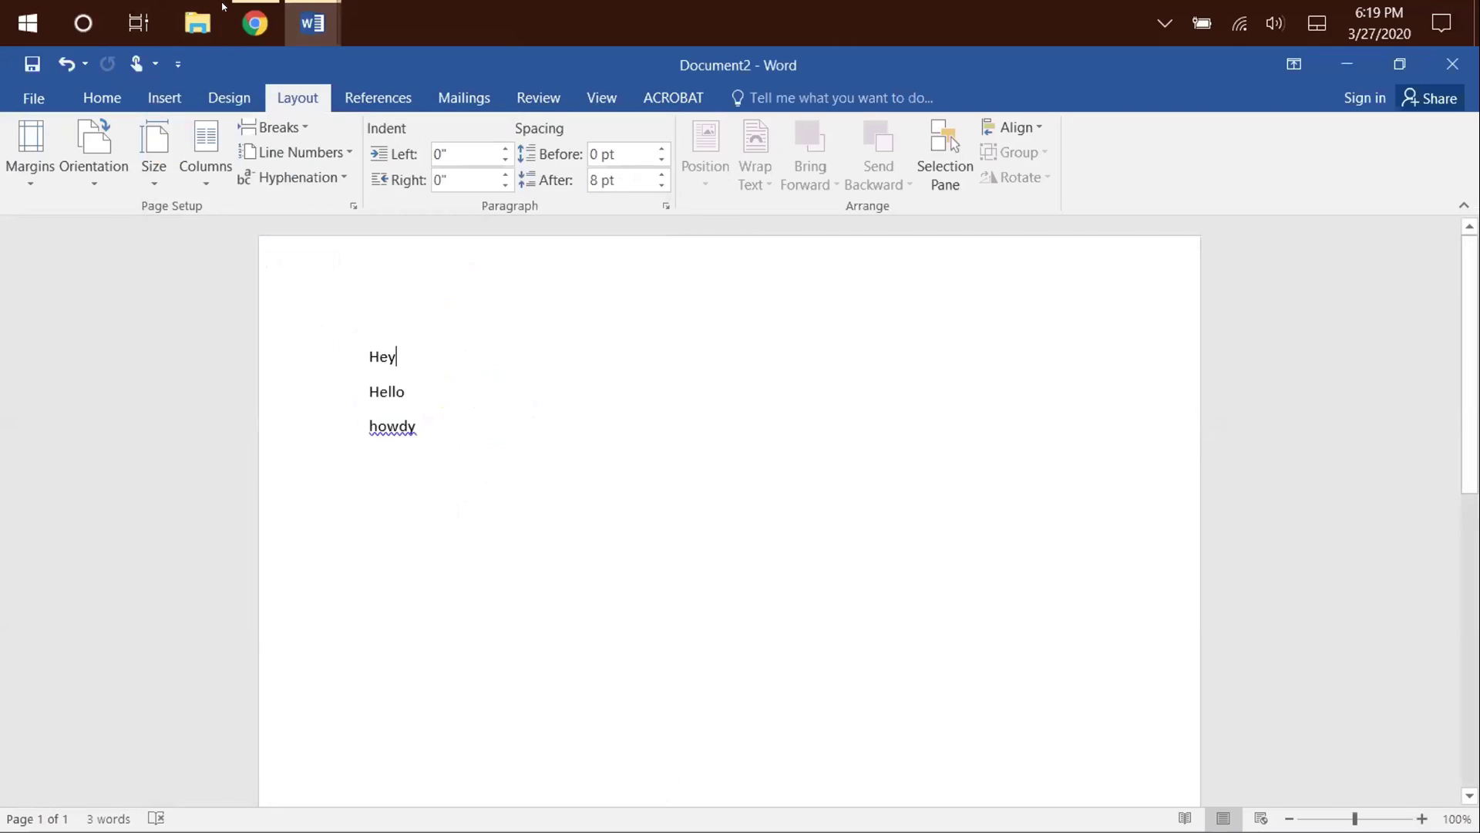
Try to close the Document2 window in Word and cancel at the save prompt.
{"action": "key", "text": "alt+F4"}
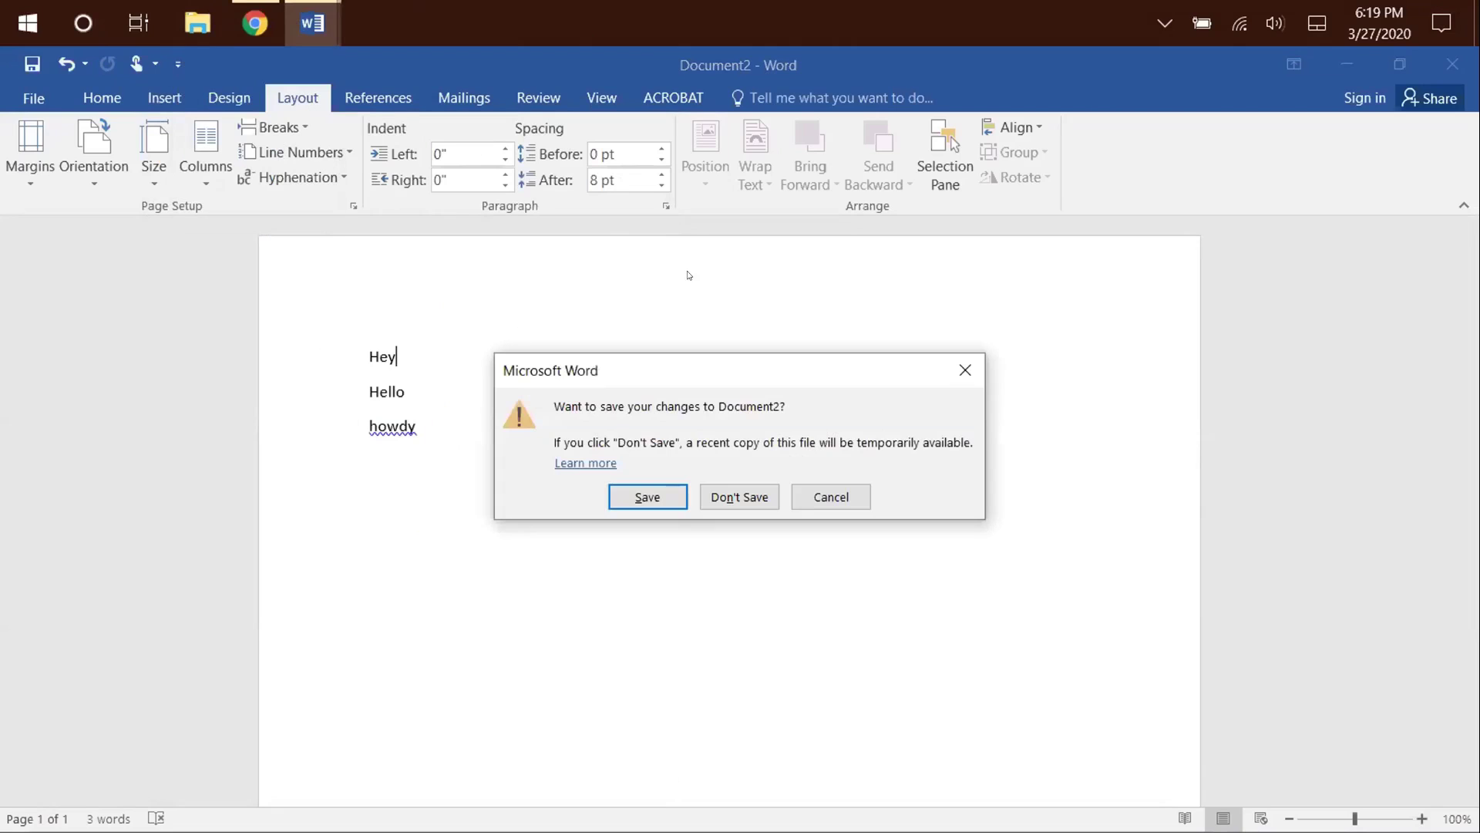
{"action": "left_click", "coordinate": [848, 498]}
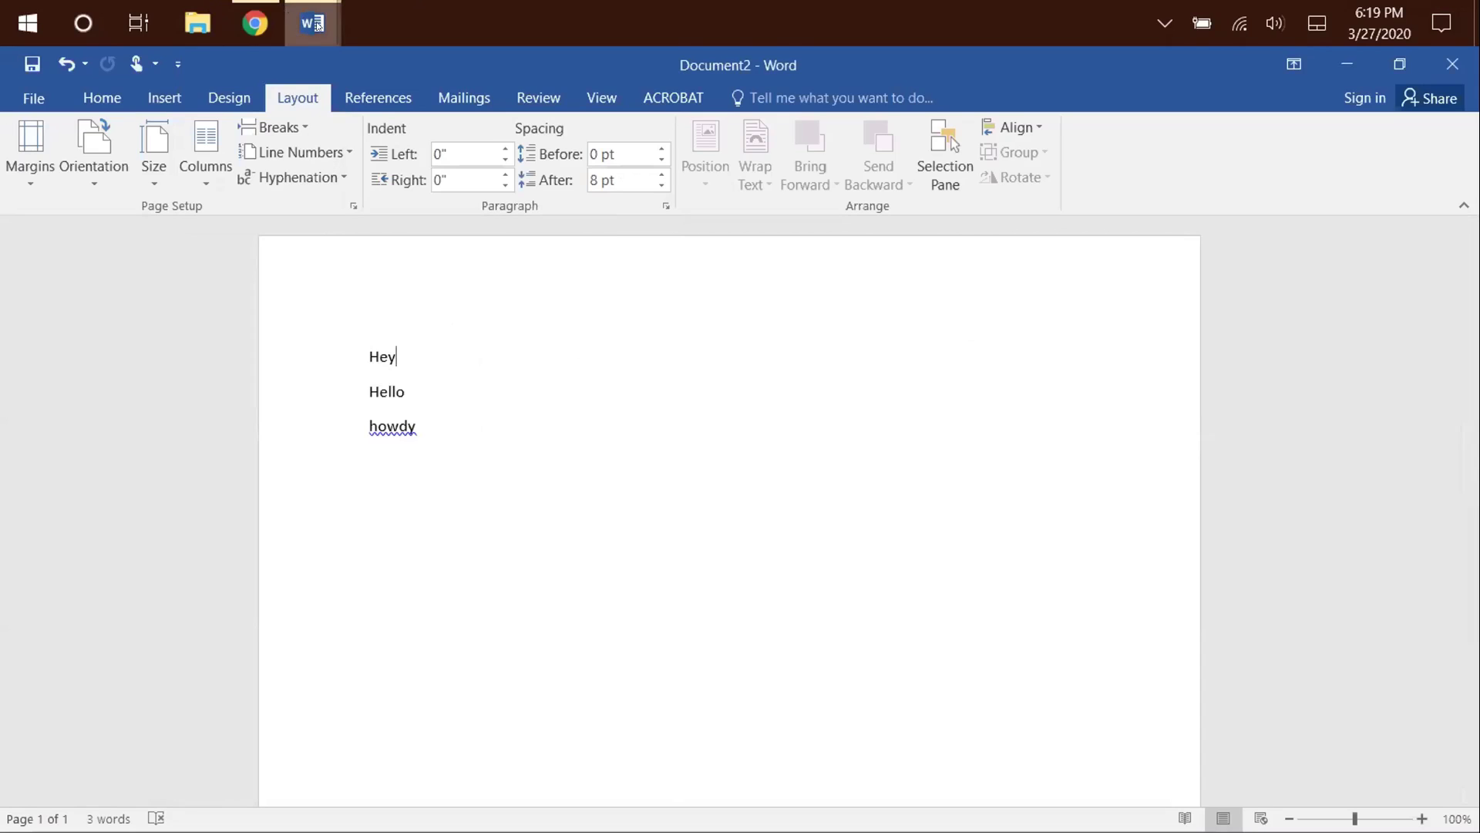
{"action": "mouse_move", "coordinate": [272, 23]}
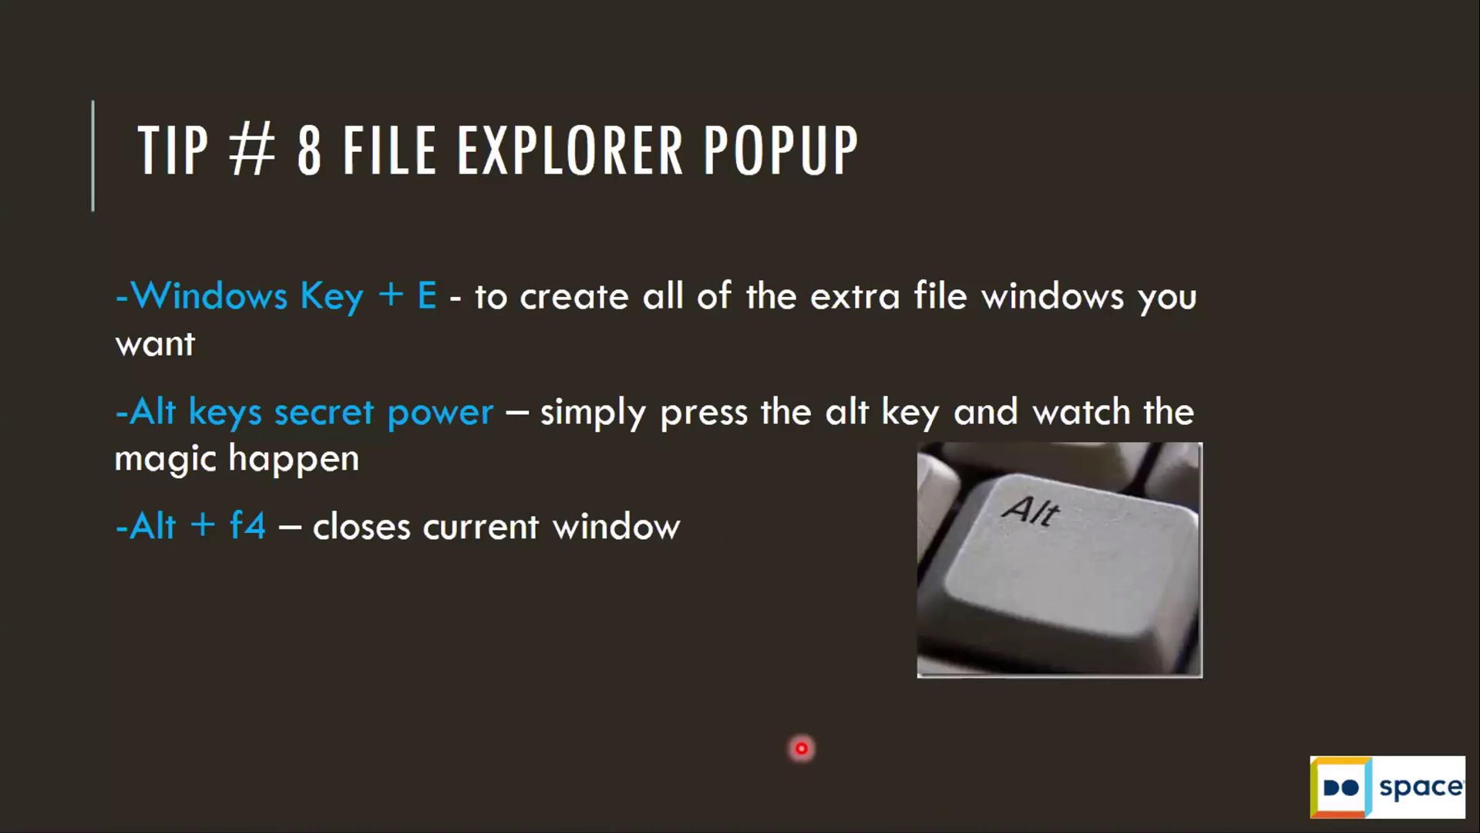
Advance the slide show to the Tip #9 slide, then magnify the Document2 page closely around the word "howdy".
{"action": "key", "text": "Right"}
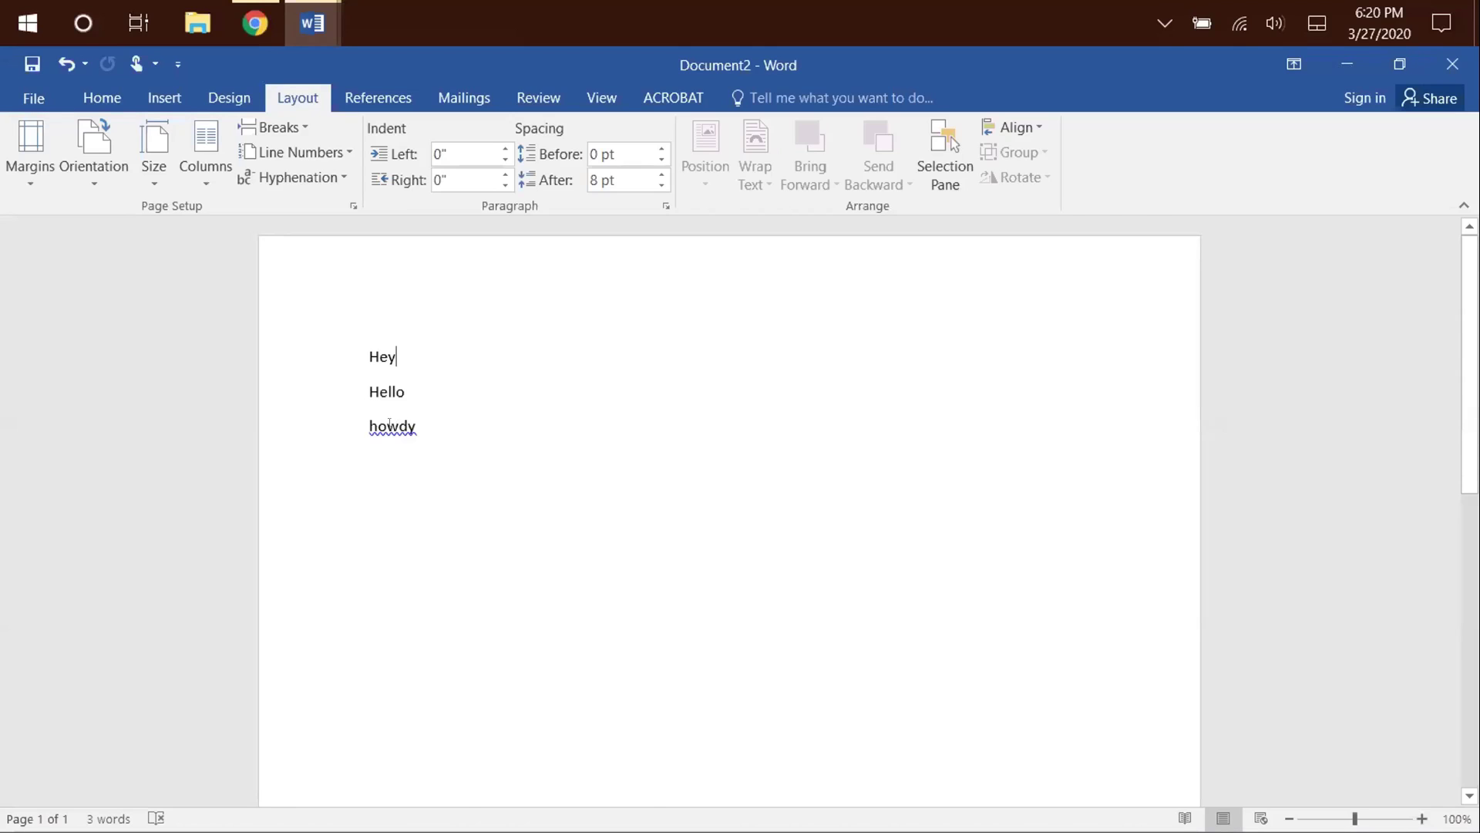
{"action": "key", "text": "super+plus"}
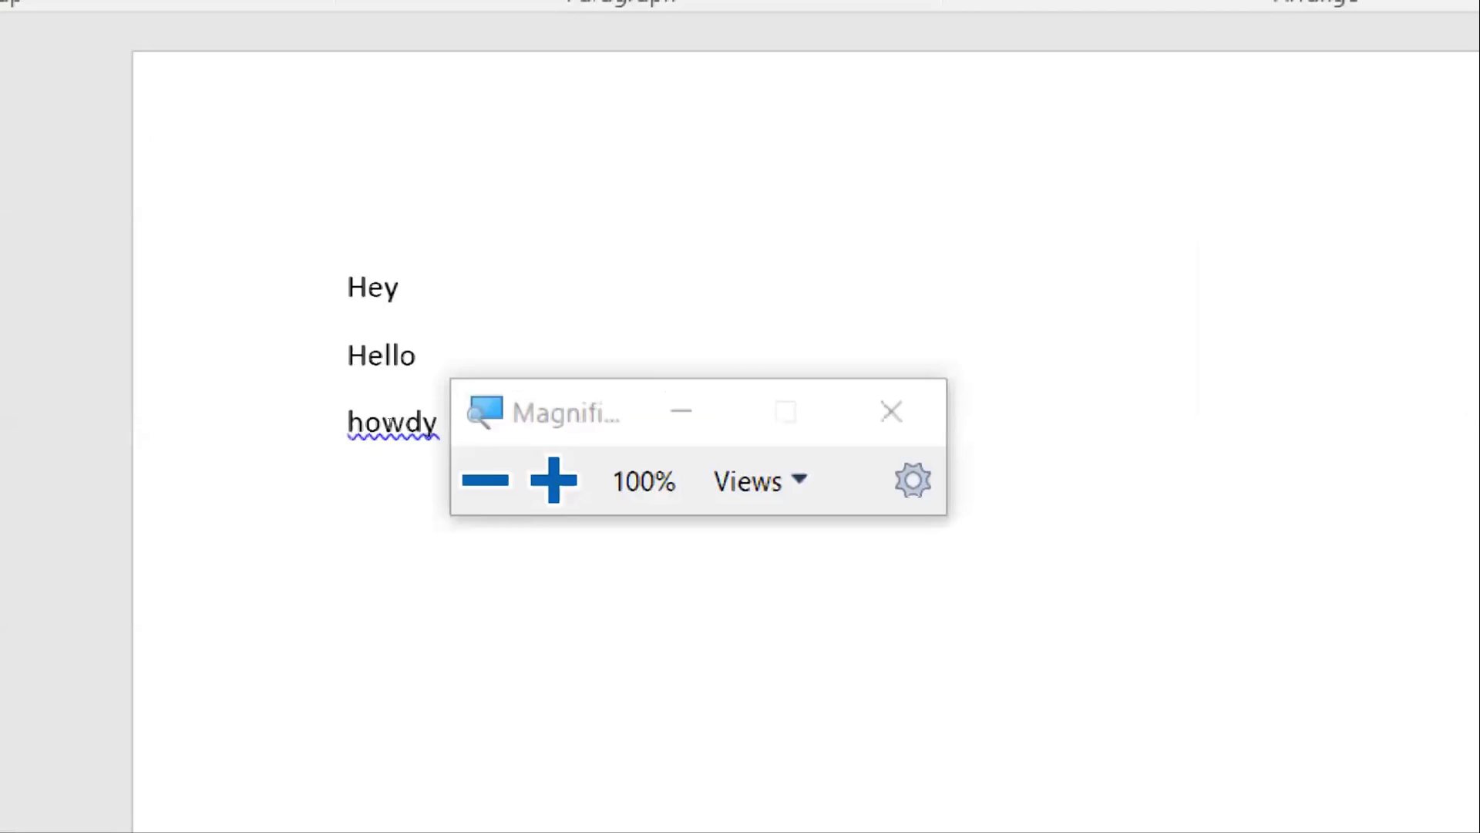
{"action": "key", "text": "super+plus"}
{"action": "key", "text": "super+plus"}
{"action": "key", "text": "super+plus"}
{"action": "key", "text": "super+plus"}
{"action": "key", "text": "super+plus"}
{"action": "key", "text": "super+plus"}
{"action": "key", "text": "super+plus"}
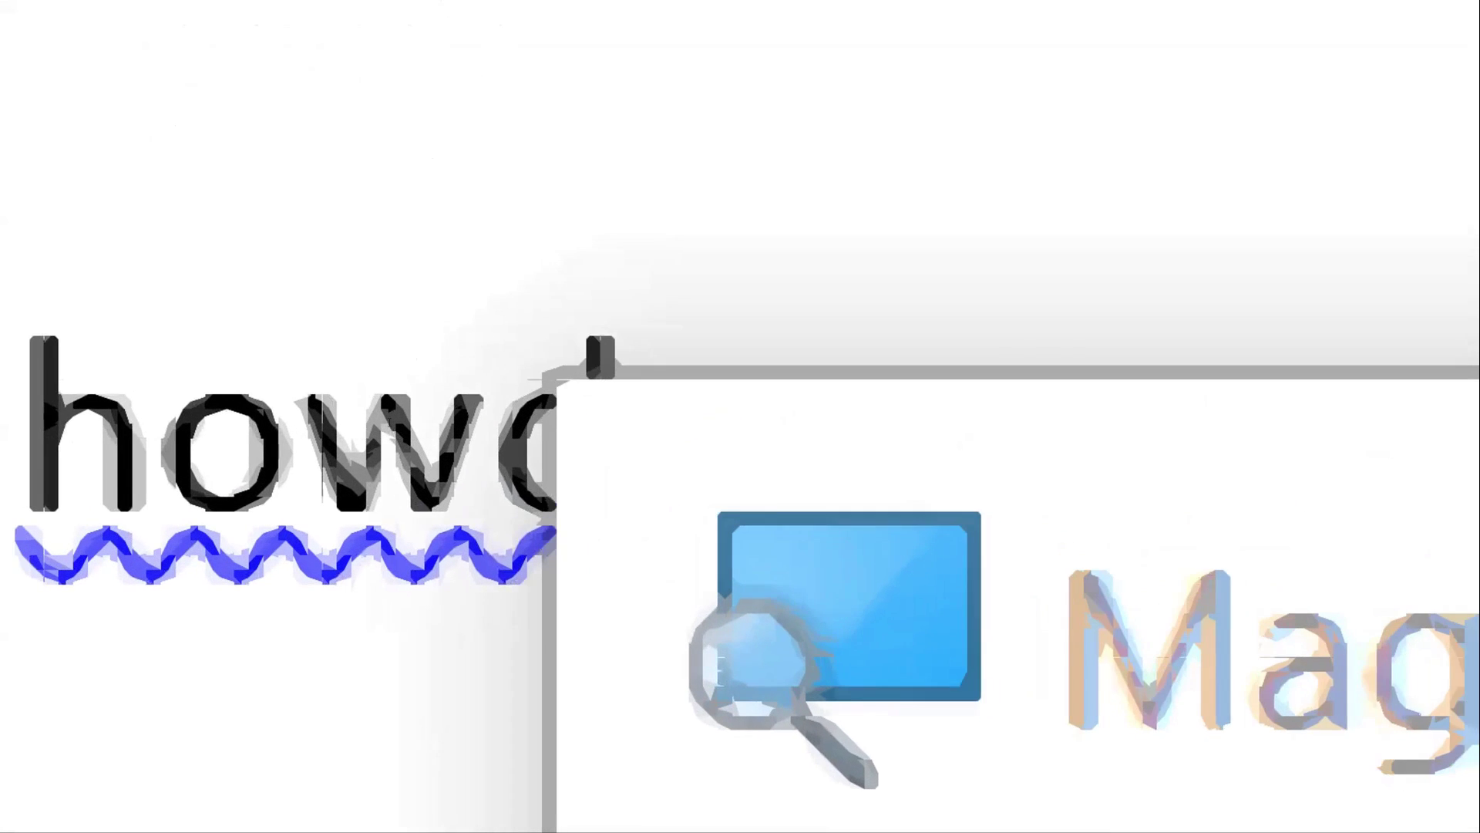
Reduce the screen magnification to 100%.
{"action": "key", "text": "super+minus"}
{"action": "key", "text": "super+minus"}
{"action": "key", "text": "super+minus"}
{"action": "key", "text": "super+minus"}
{"action": "key", "text": "super+minus"}
{"action": "key", "text": "super+minus"}
{"action": "key", "text": "super+minus"}
{"action": "key", "text": "super+minus"}
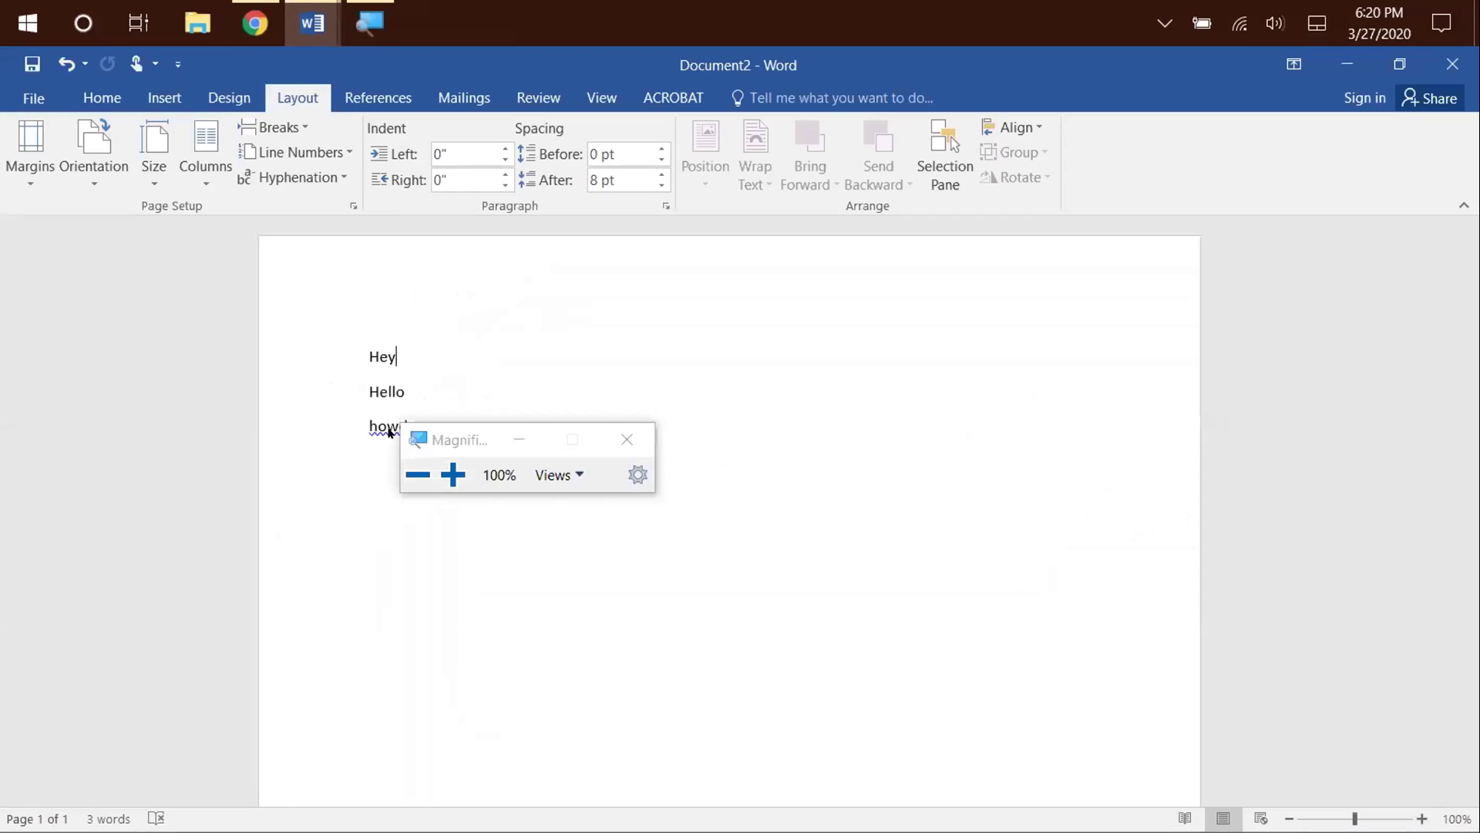
Magnify the document text around the pointer and return to 100%, first near "howdy" and again near "Hey".
{"action": "key", "text": "super+plus"}
{"action": "key", "text": "super+plus"}
{"action": "key", "text": "super+minus"}
{"action": "key", "text": "super+minus"}
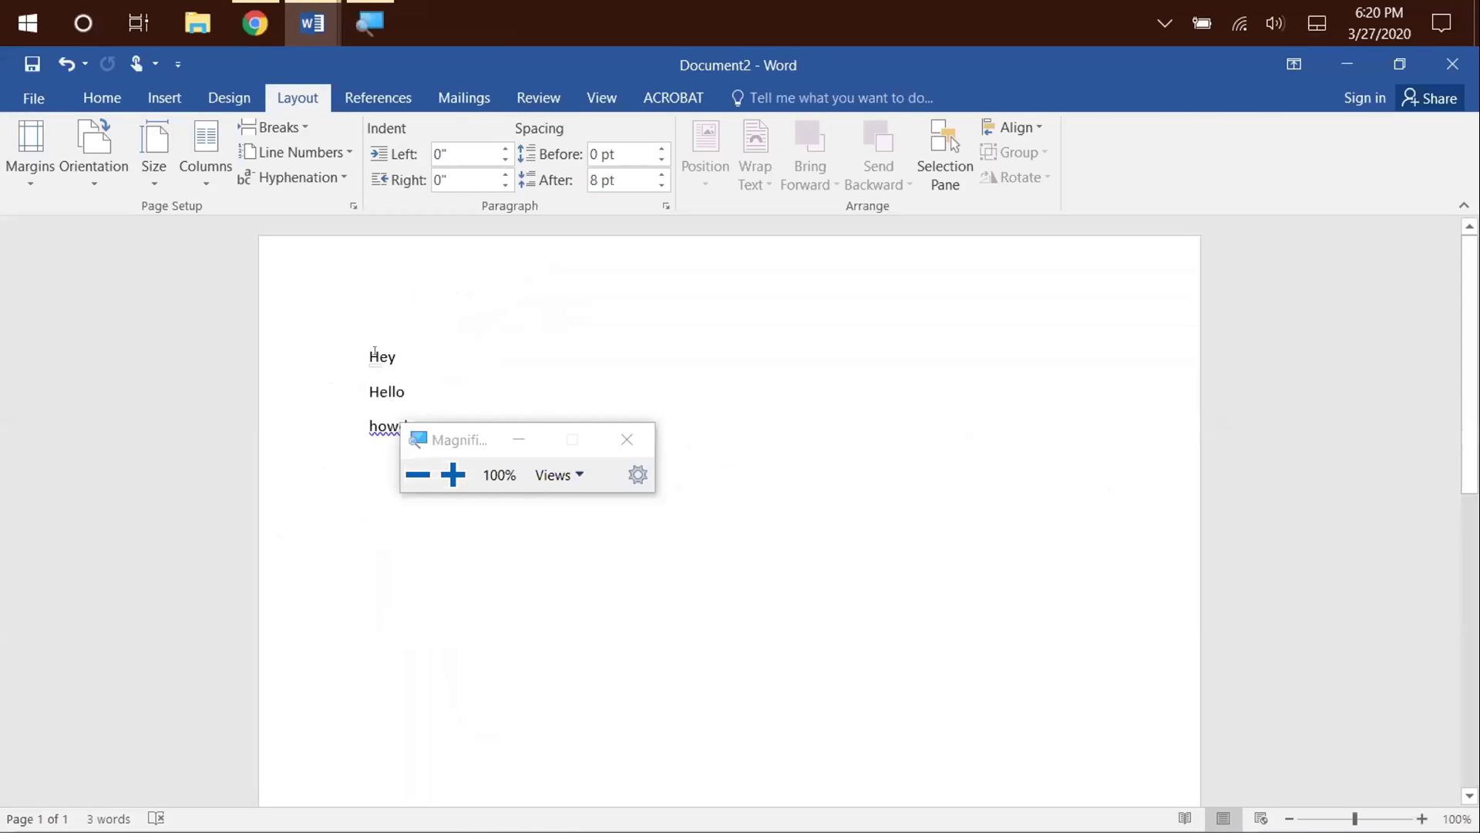
{"action": "key", "text": "super+plus"}
{"action": "key", "text": "super+plus"}
{"action": "key", "text": "super+plus"}
{"action": "key", "text": "super+minus"}
{"action": "key", "text": "super+minus"}
{"action": "key", "text": "super+minus"}
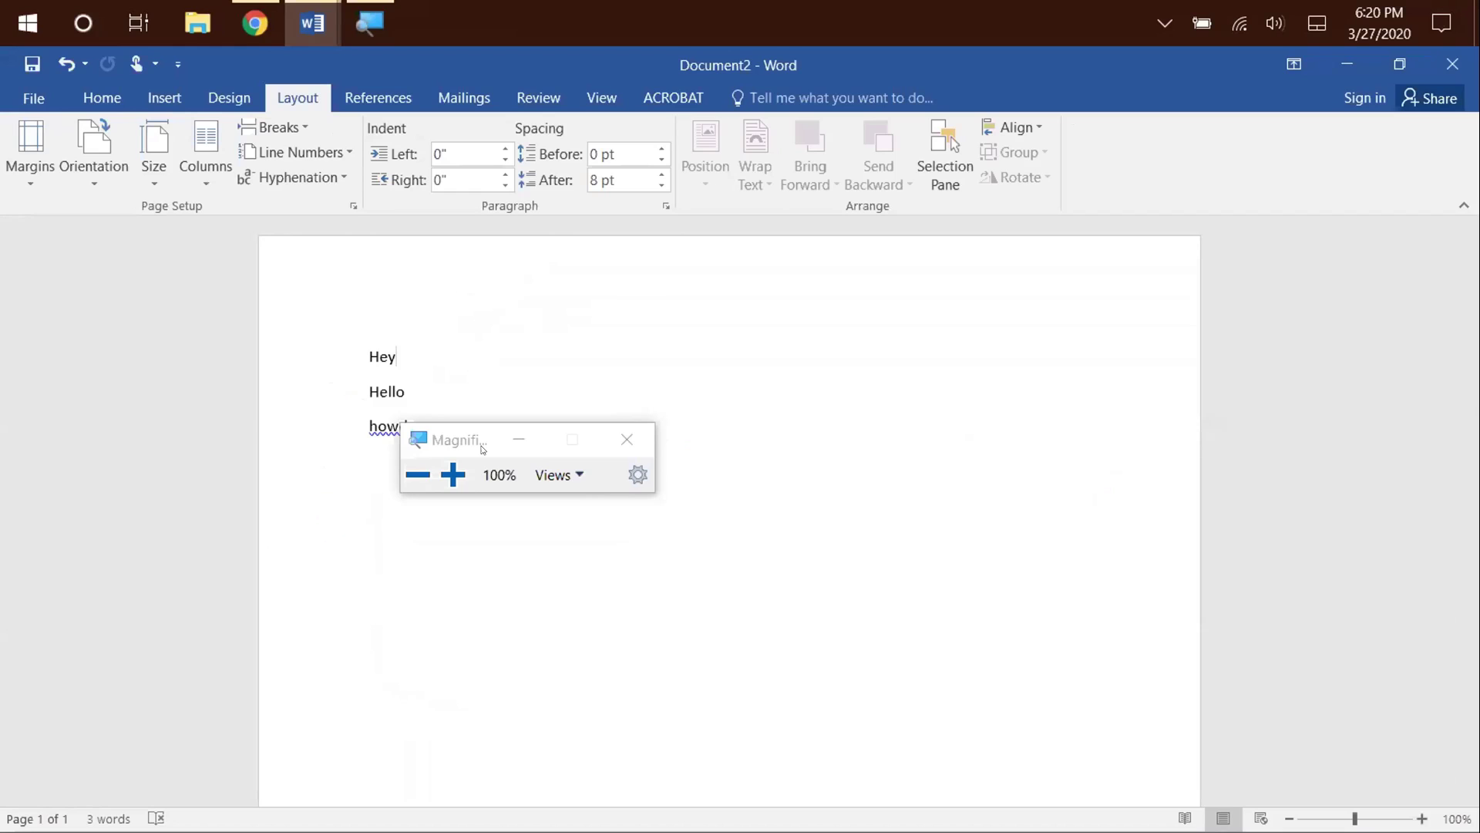
Switch to the desktop with the slide show, close Magnifier, and advance to the Tip #10 slide.
{"action": "key", "text": "ctrl+super+Left"}
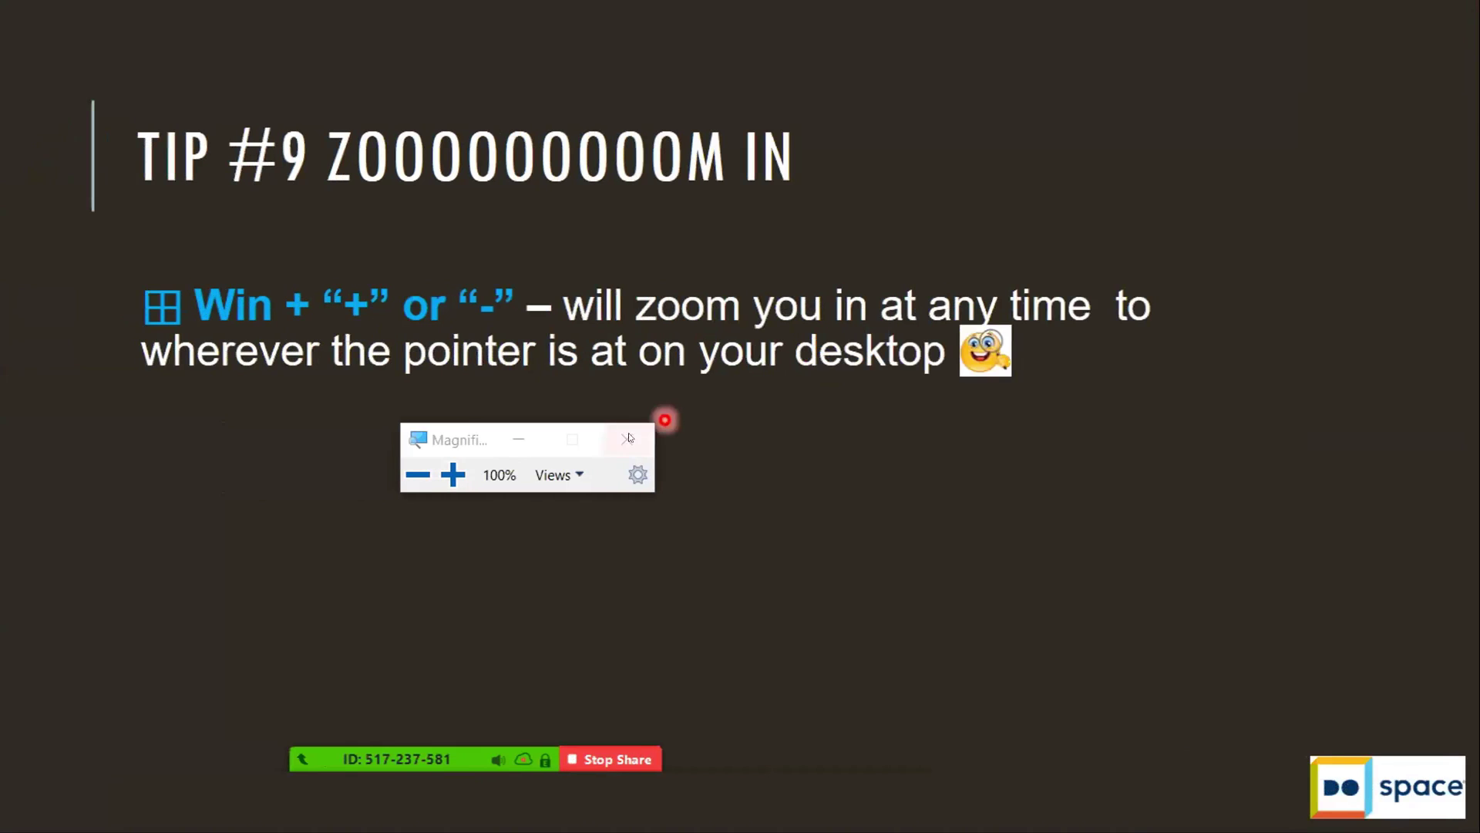
{"action": "left_click", "coordinate": [626, 437]}
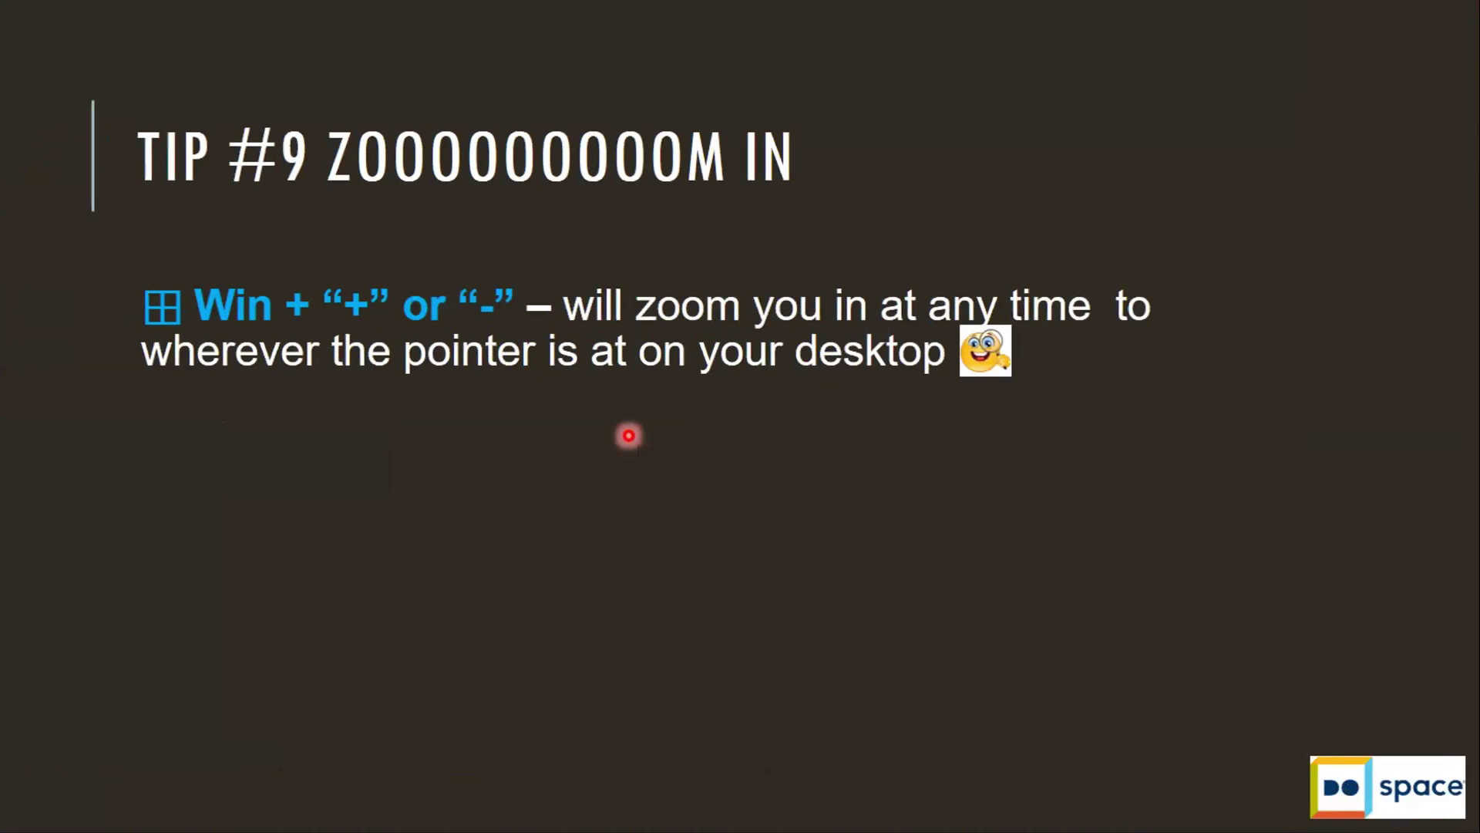
{"action": "key", "text": "Right"}
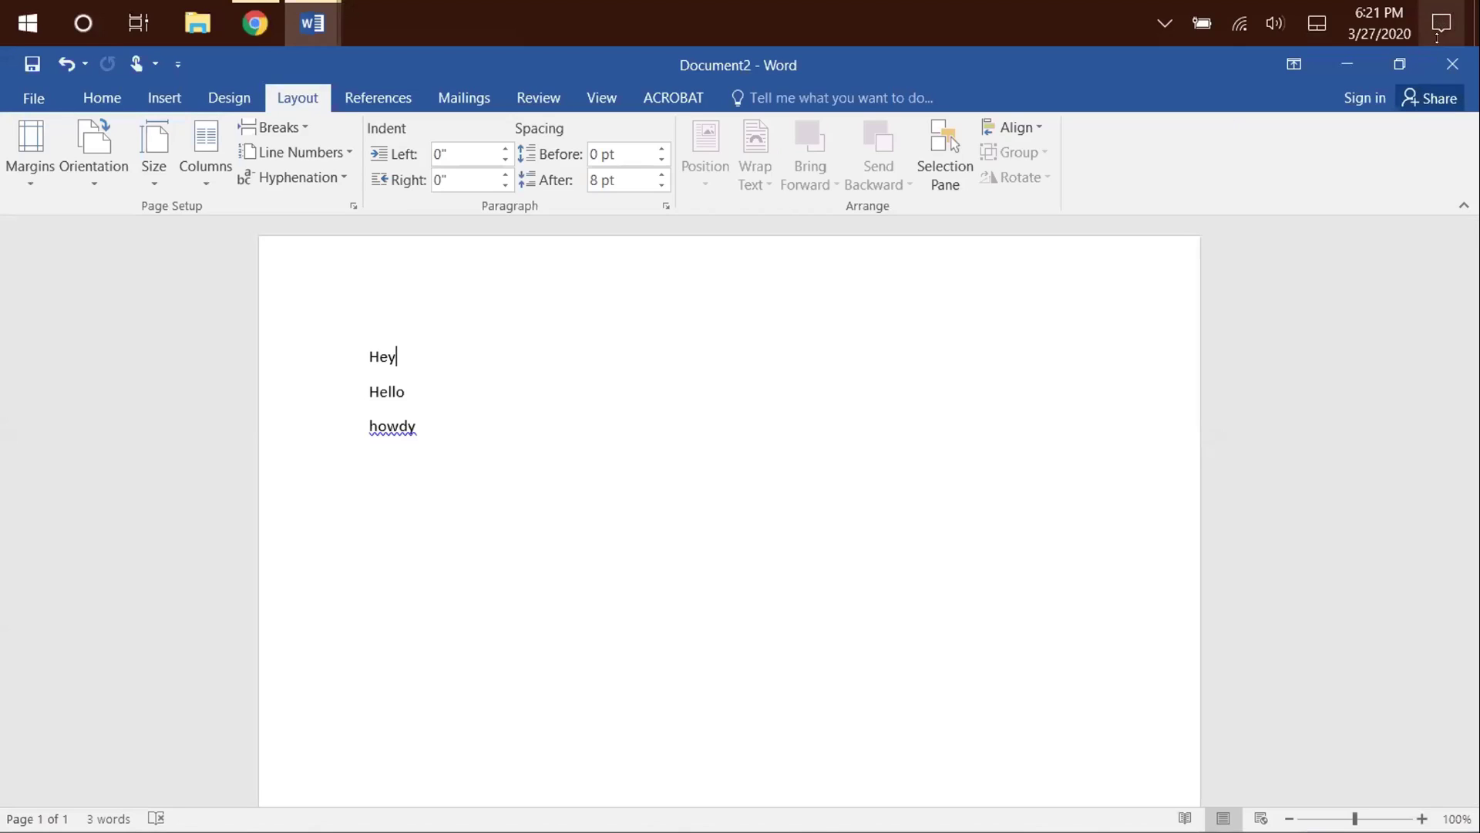
Open the Action Center over Word and switch Night light on and back off.
{"action": "left_click", "coordinate": [1440, 36]}
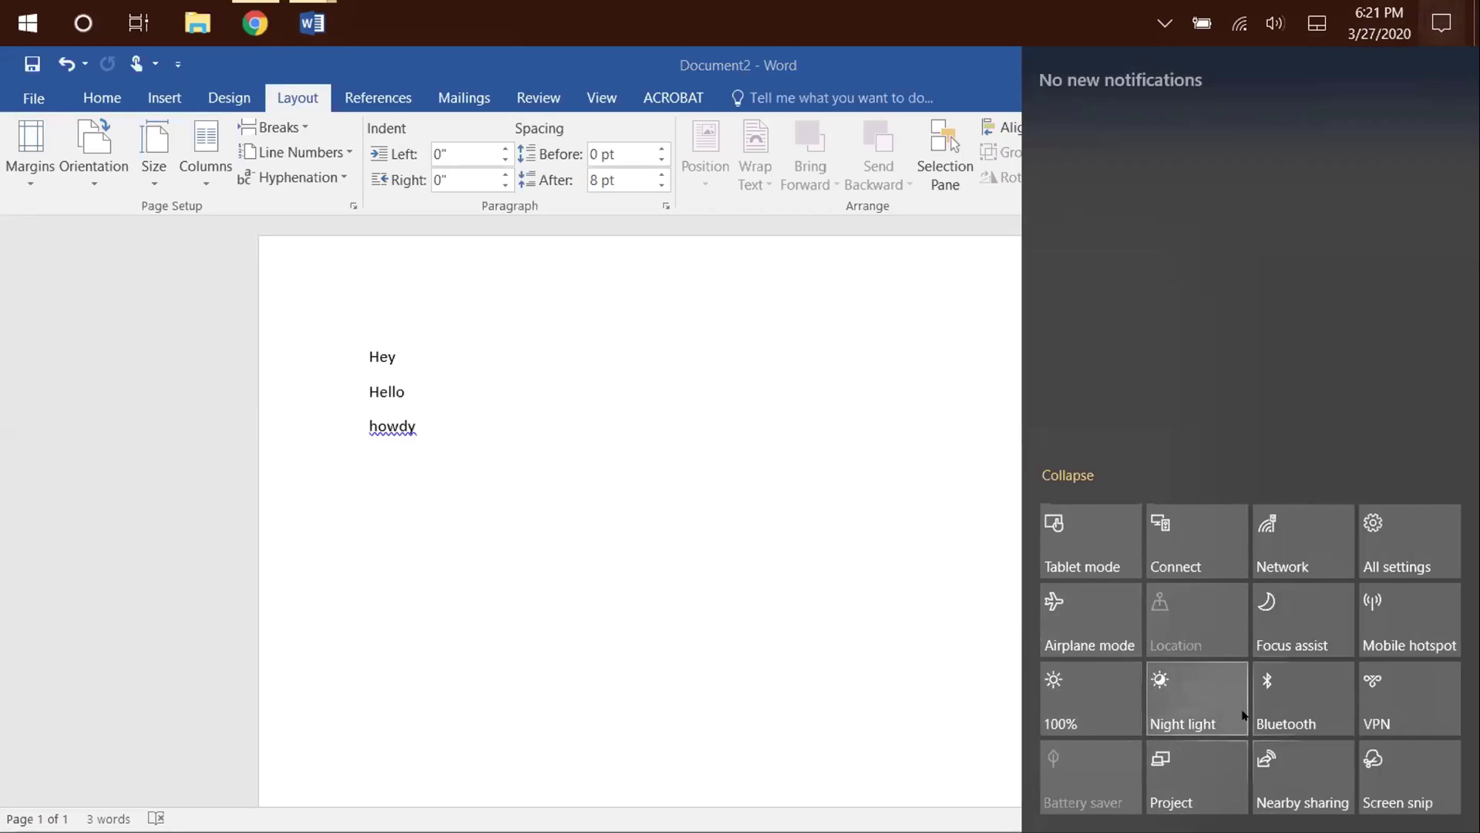
{"action": "left_click", "coordinate": [1170, 715]}
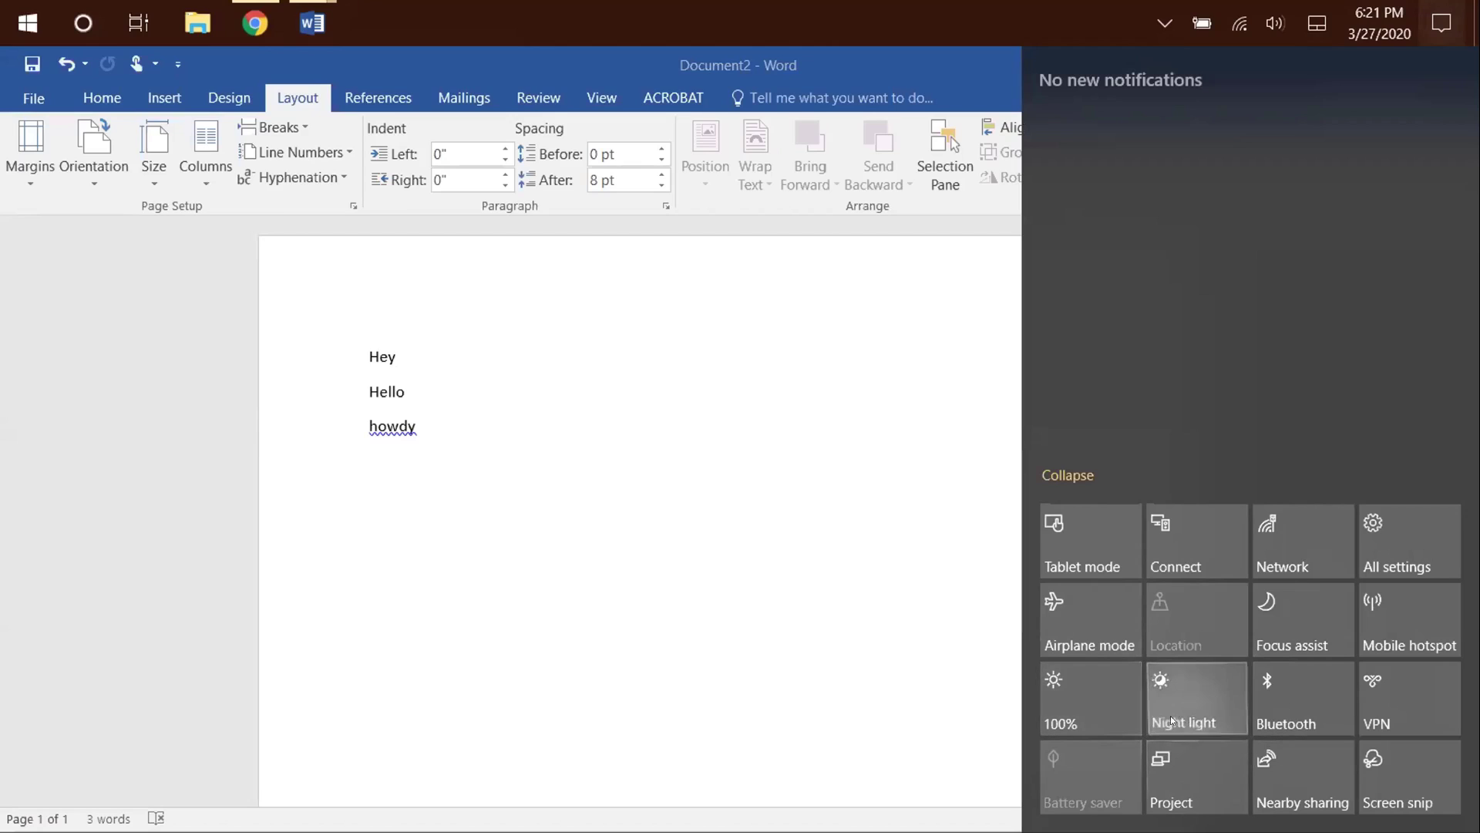
{"action": "left_click", "coordinate": [1171, 715]}
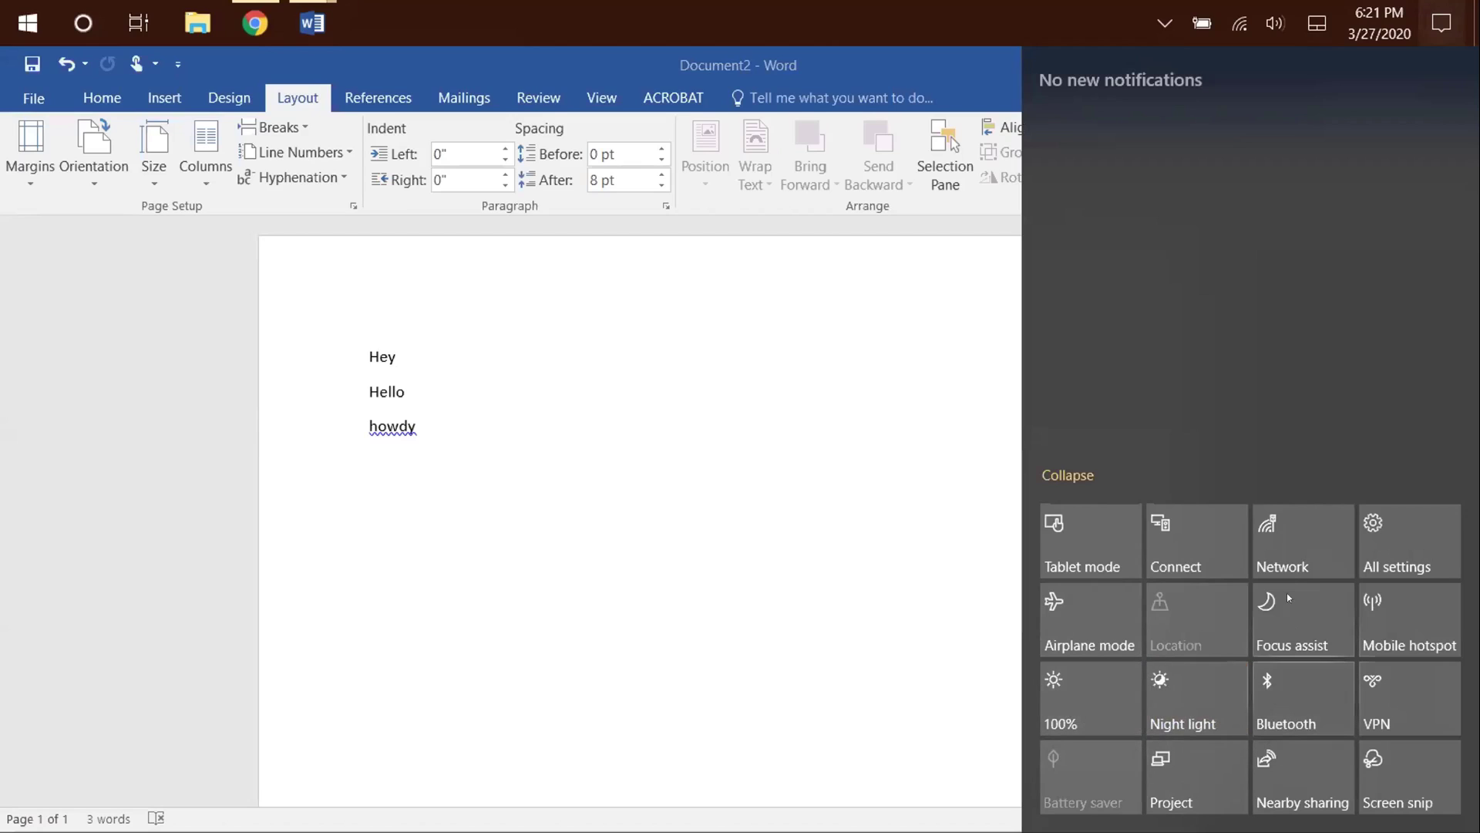
Switch Airplane mode on and back off, restoring the Wi-Fi connection.
{"action": "left_click", "coordinate": [1111, 626]}
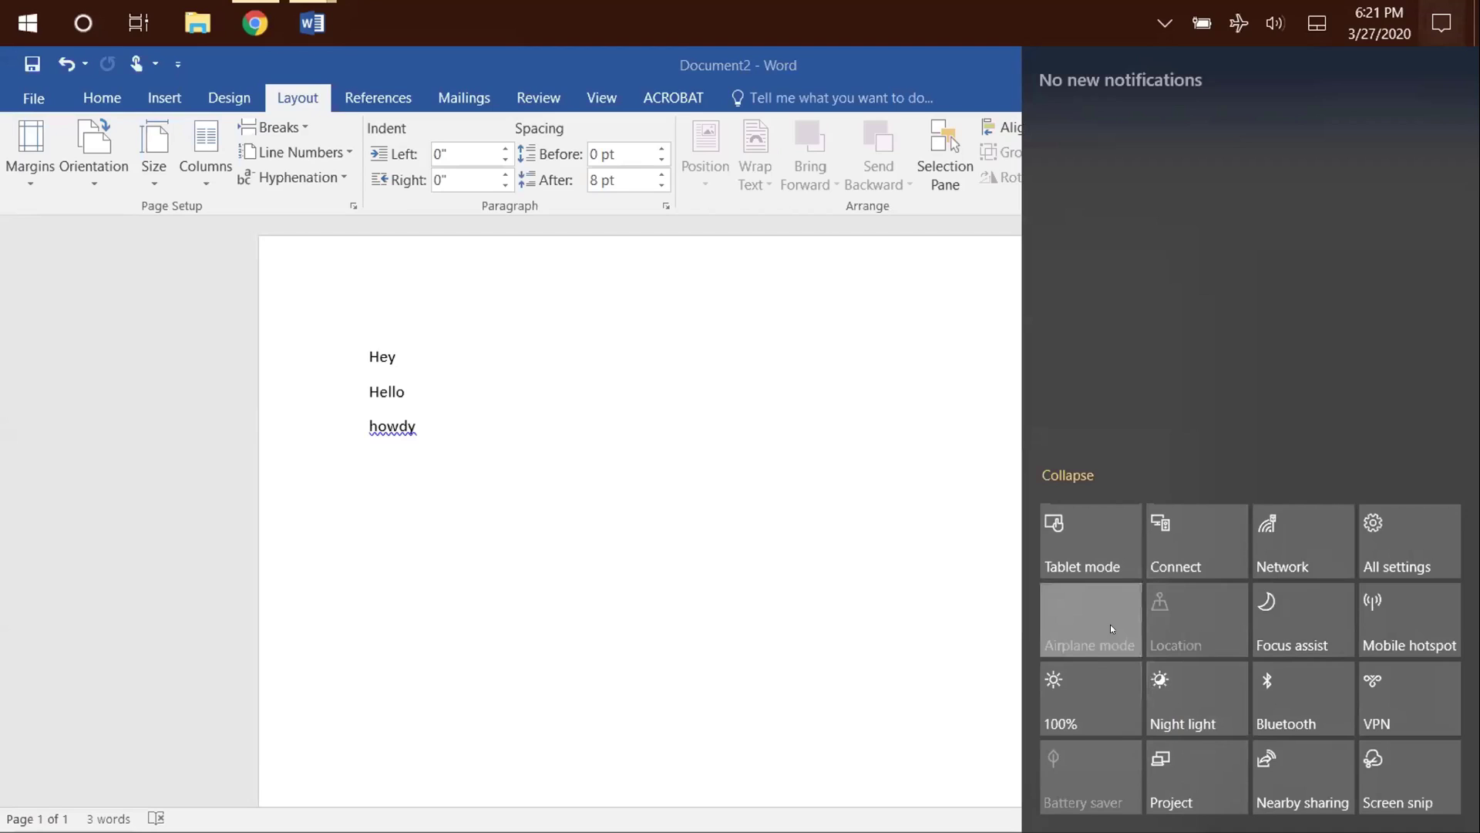
{"action": "left_click", "coordinate": [1241, 23]}
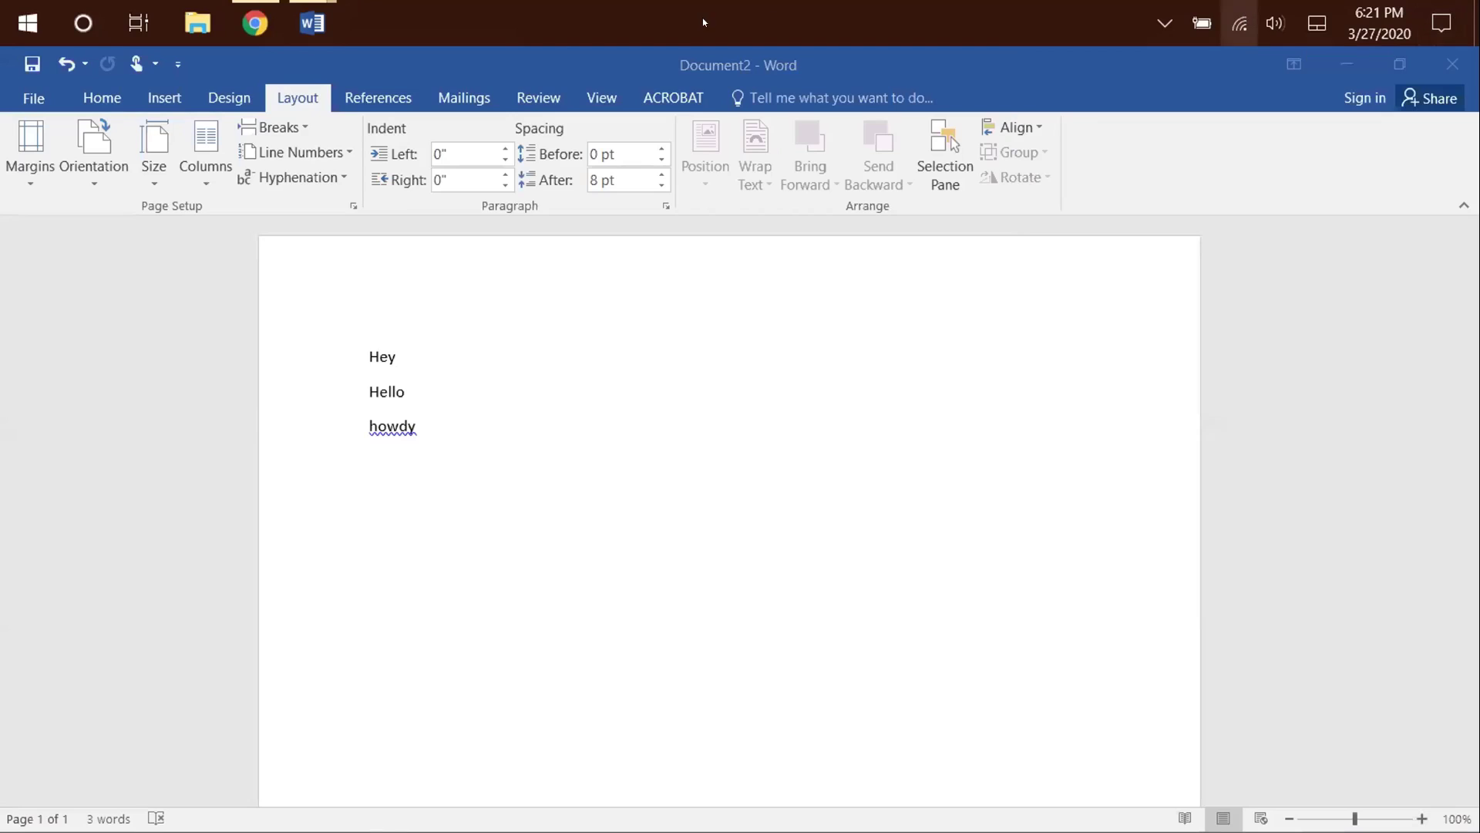
{"action": "mouse_move", "coordinate": [254, 6]}
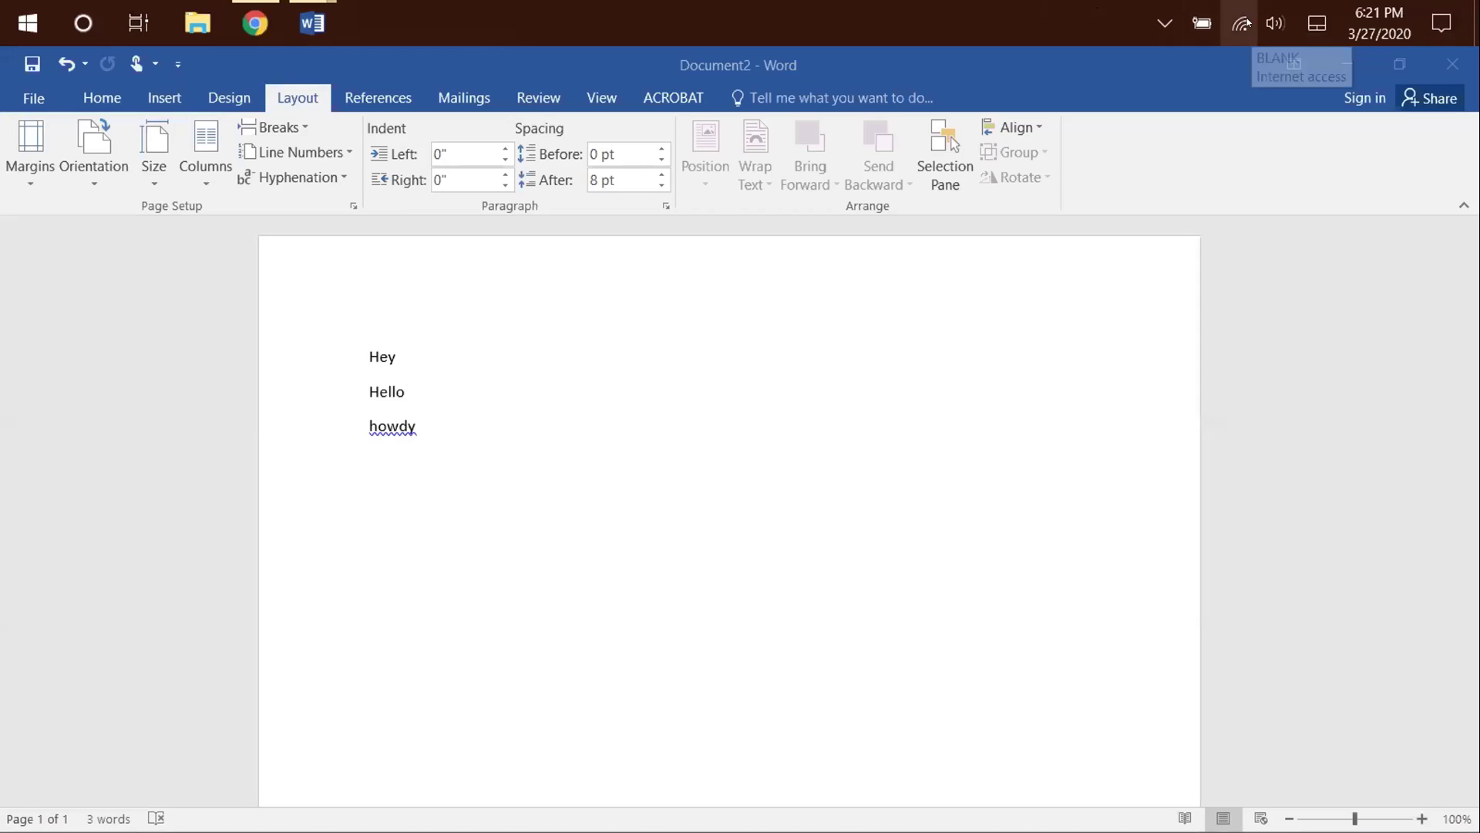
View the Project display options from the Action Center and dismiss them without changing the display mode.
{"action": "left_click", "coordinate": [1438, 9]}
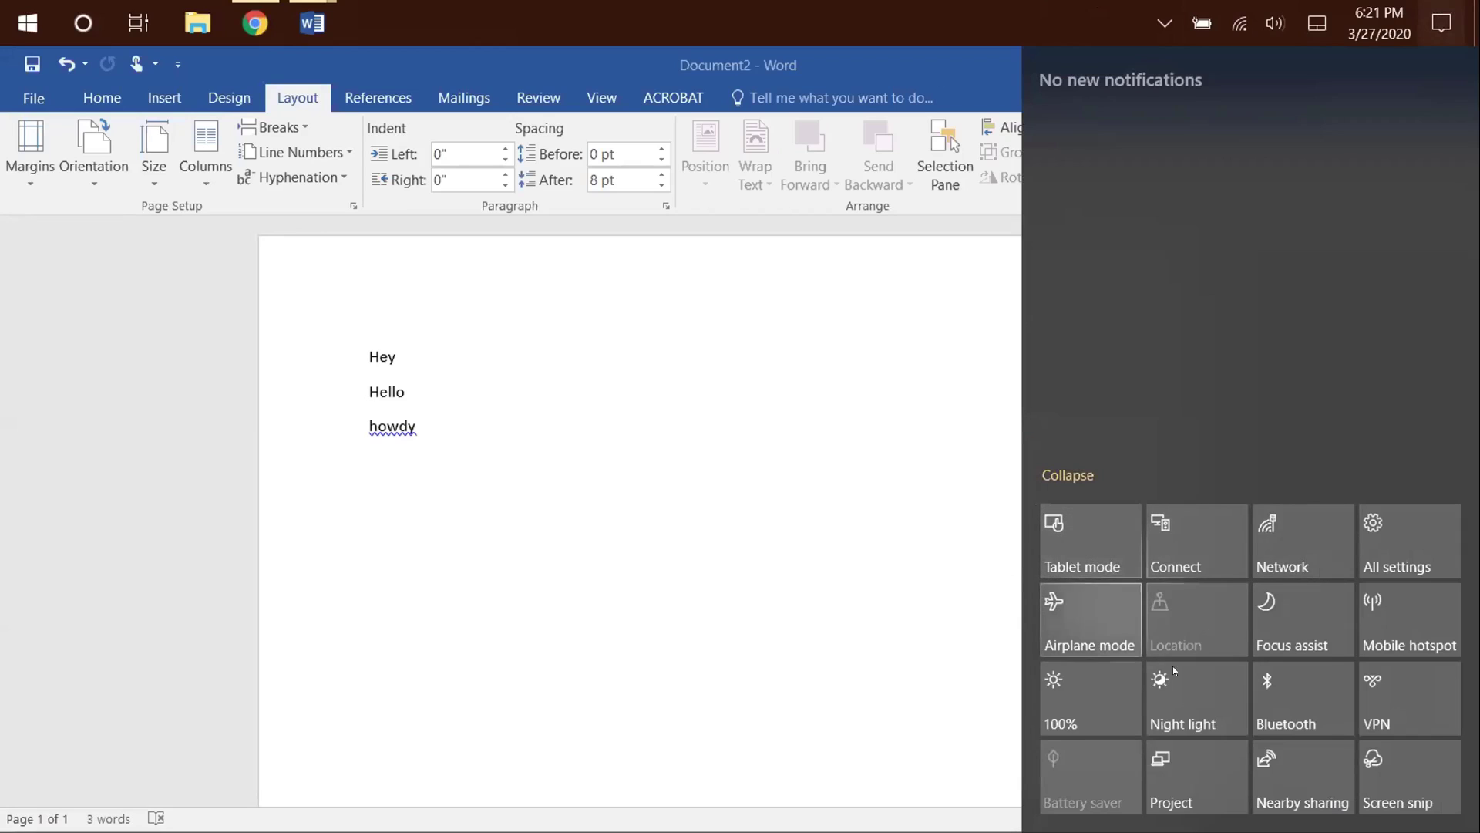
{"action": "left_click", "coordinate": [1202, 775]}
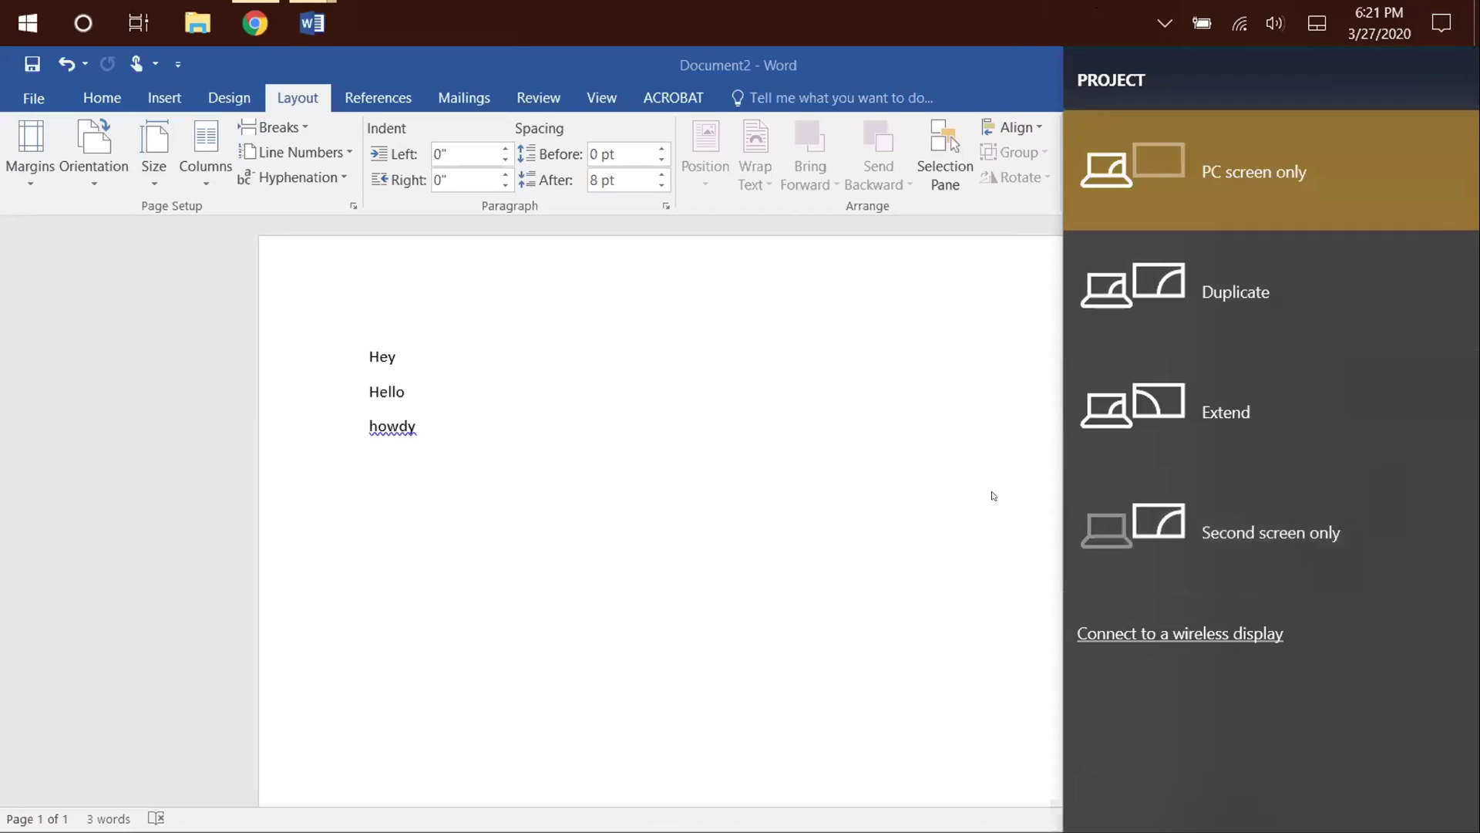
{"action": "left_click", "coordinate": [987, 494]}
Show and dismiss the Action Center over the Tip #10 slide, then open it again over Word.
{"action": "left_click", "coordinate": [1442, 23]}
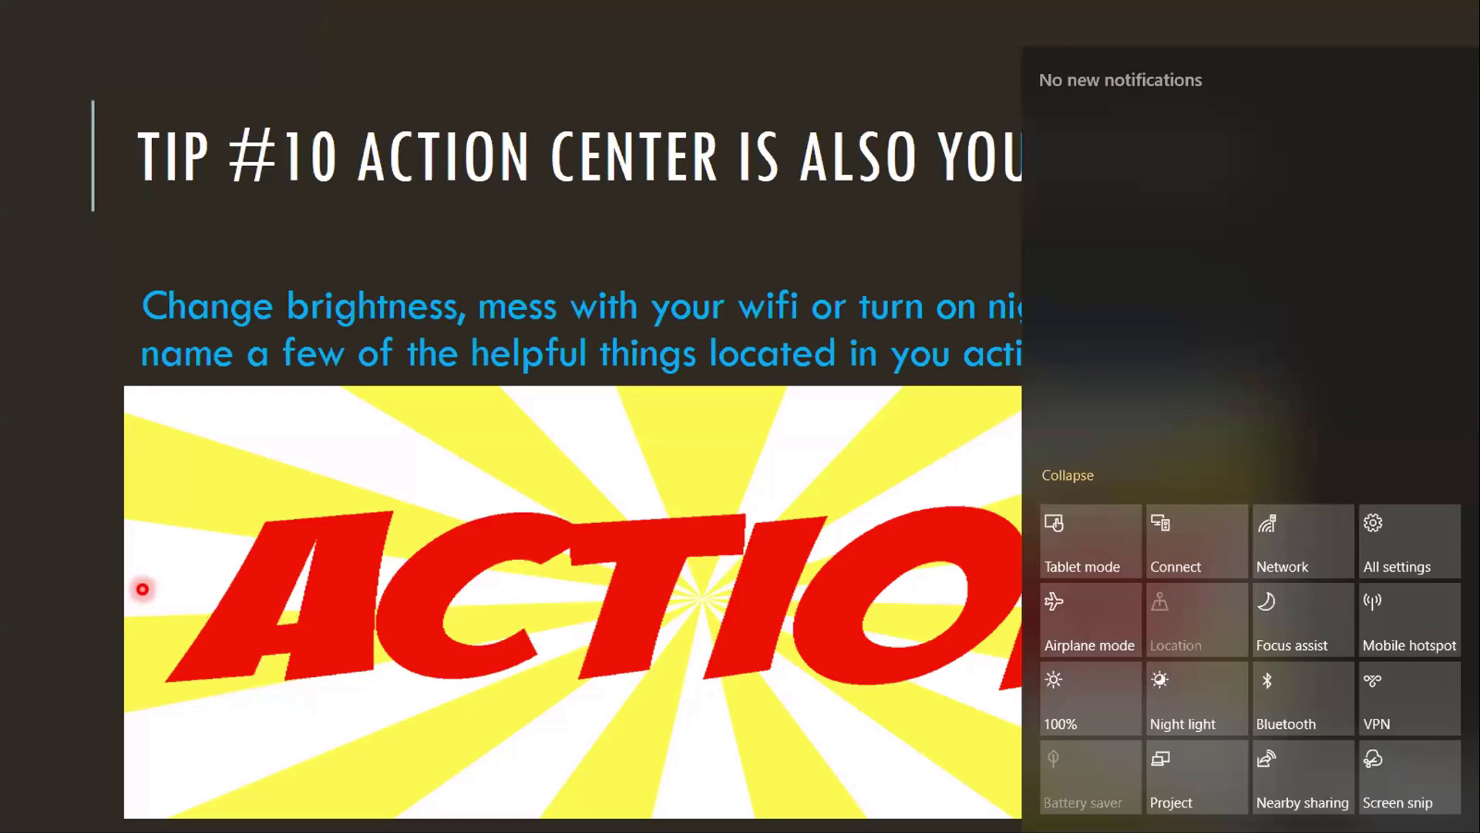
{"action": "left_click", "coordinate": [958, 479]}
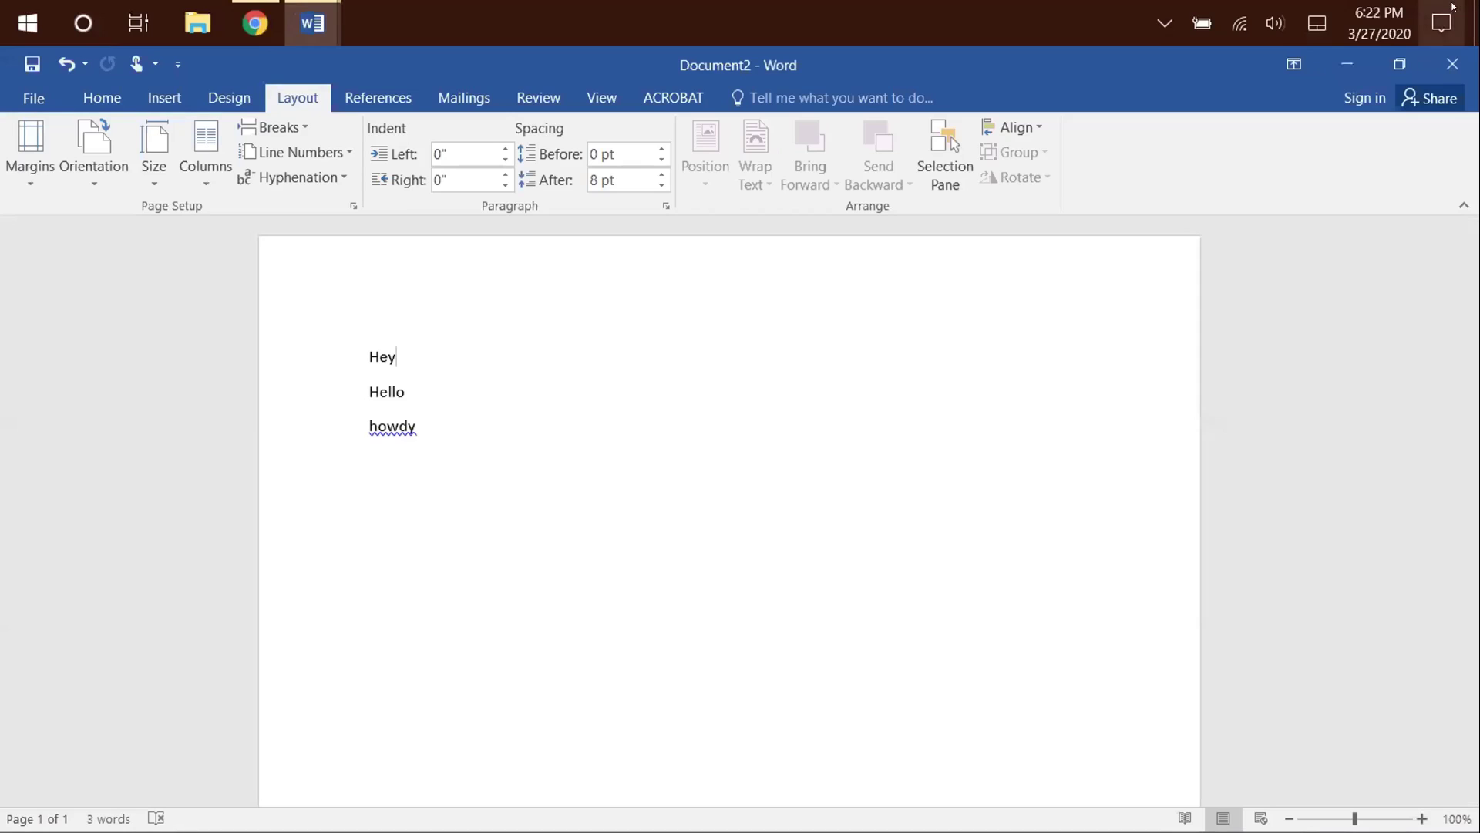
{"action": "key", "text": "super+a"}
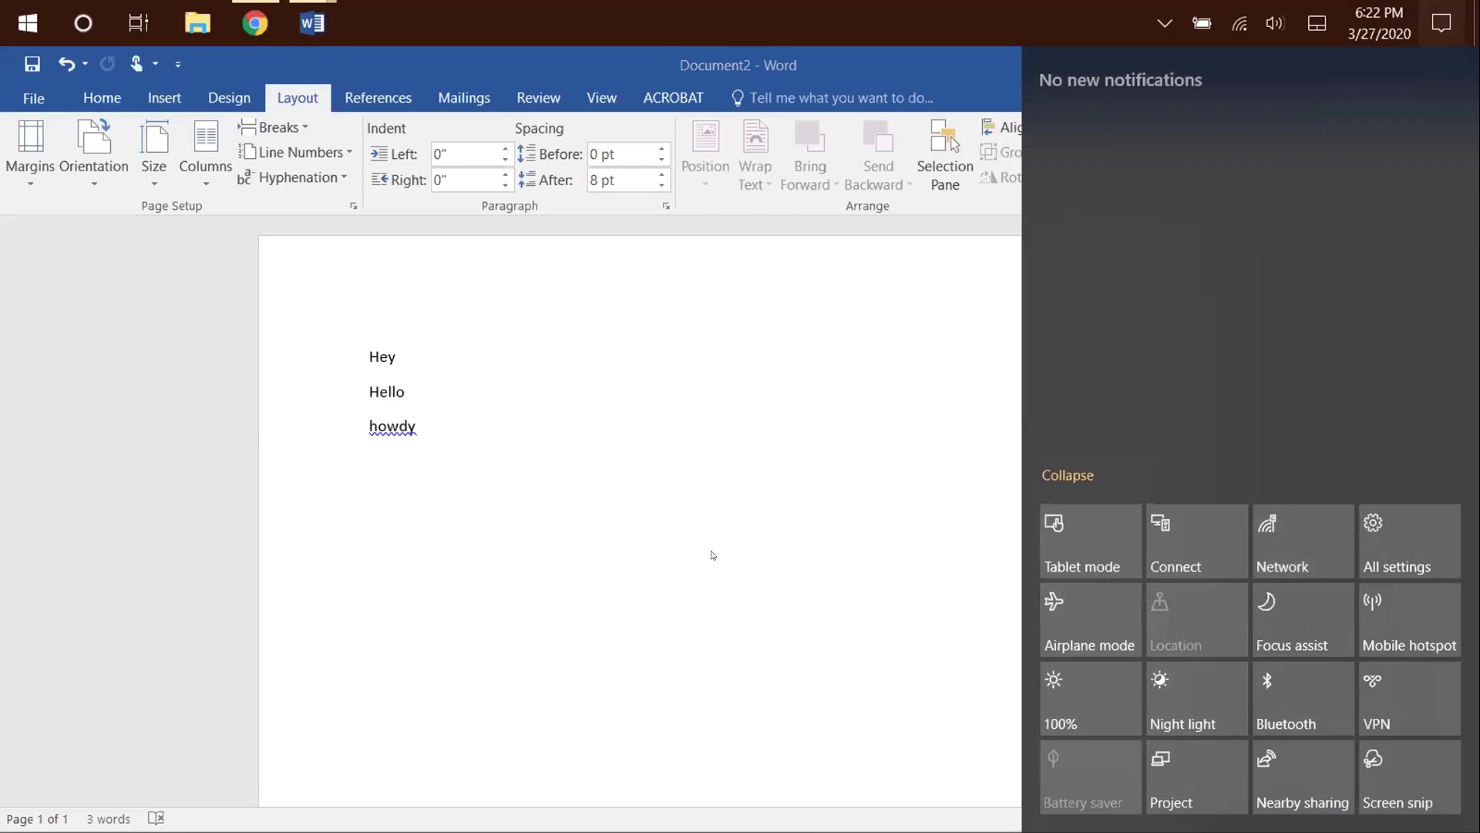
Dismiss the Action Center over the Word document.
{"action": "key", "text": "super+a"}
{"action": "left_click", "coordinate": [1429, 24]}
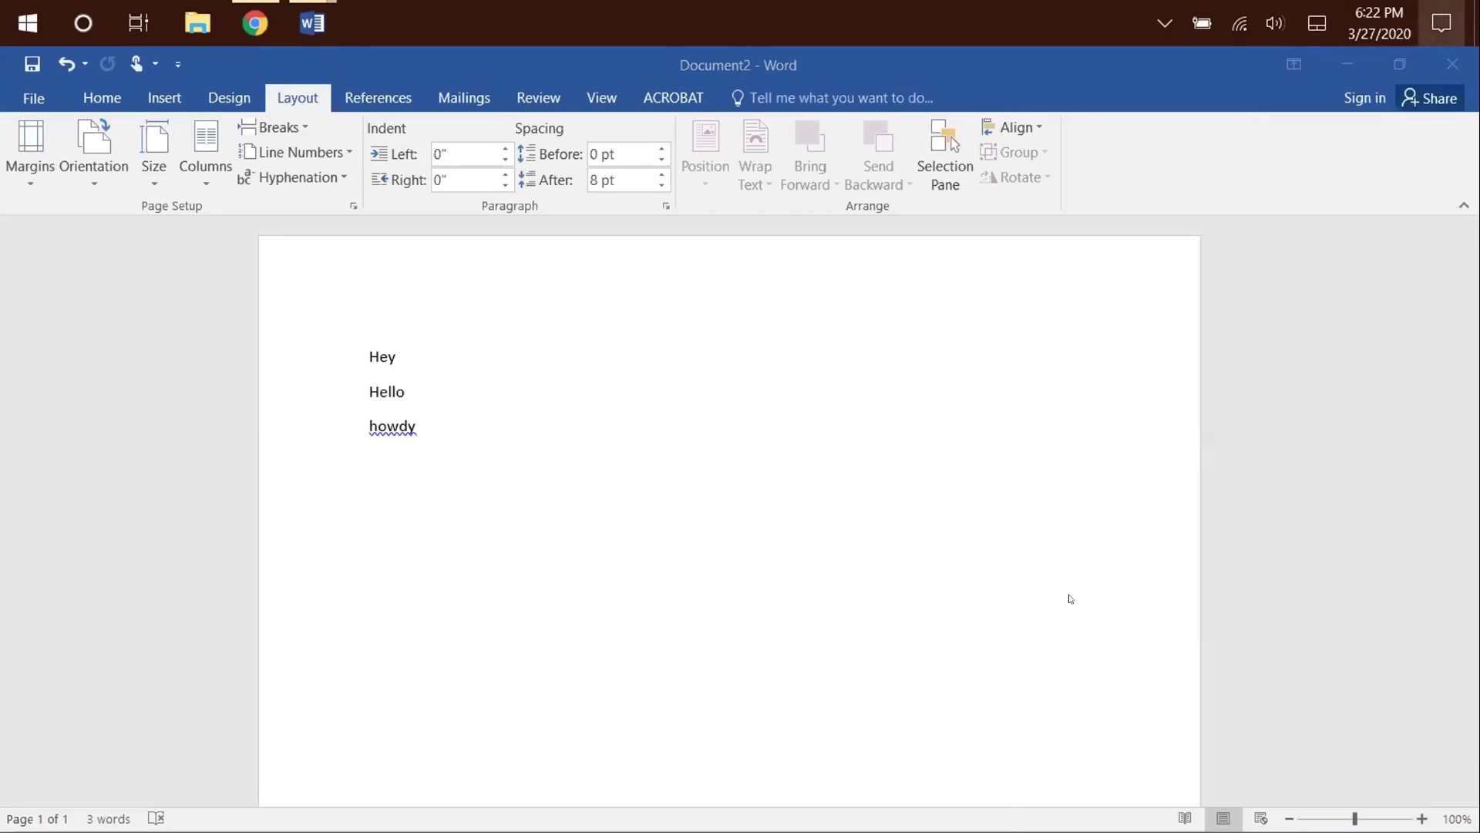
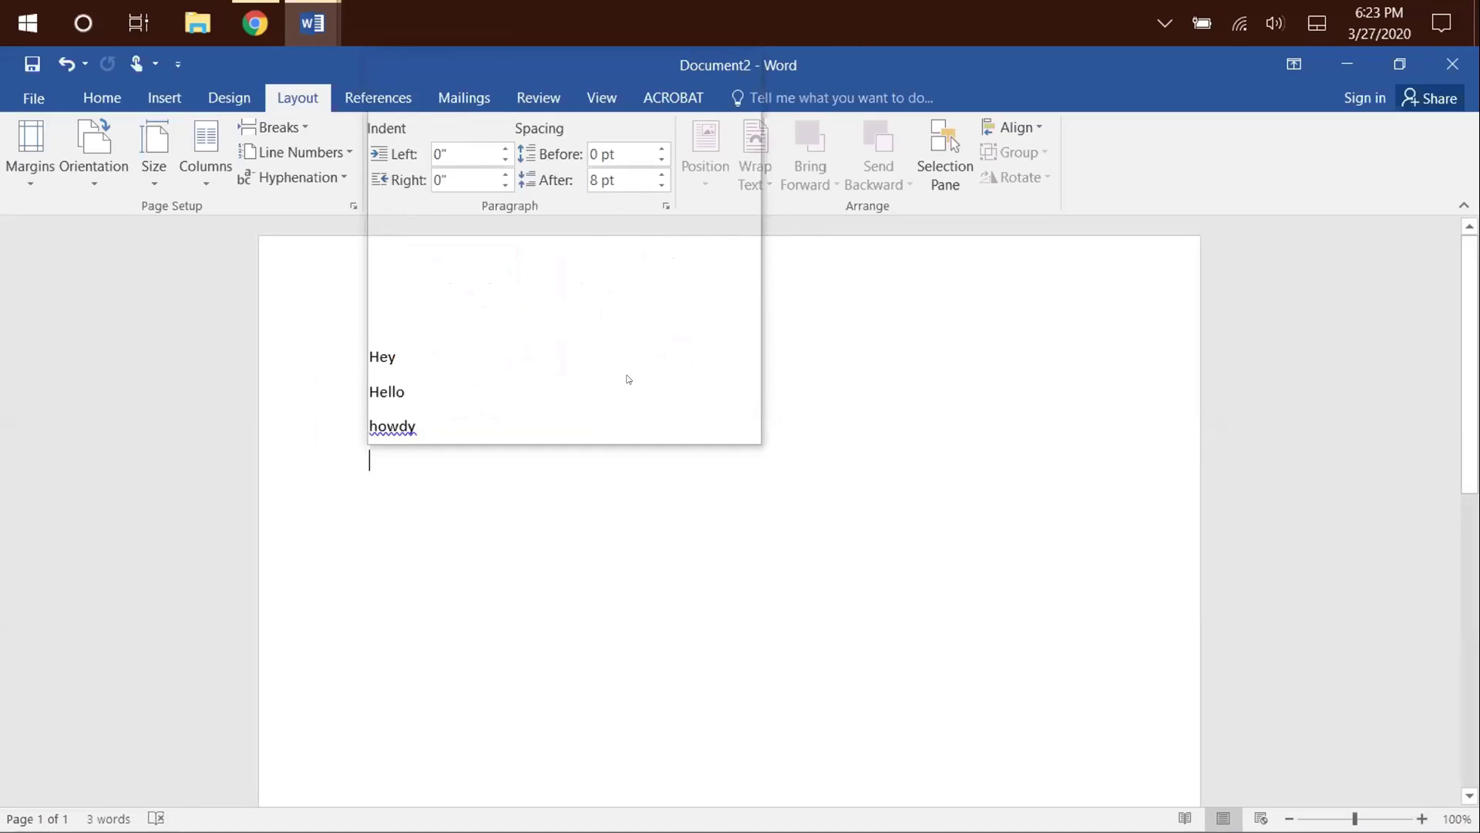
Snap the Document2 window to the left half, and return to the slideshow to advance past the Tip #11 slide.
{"action": "left_click", "coordinate": [729, 76]}
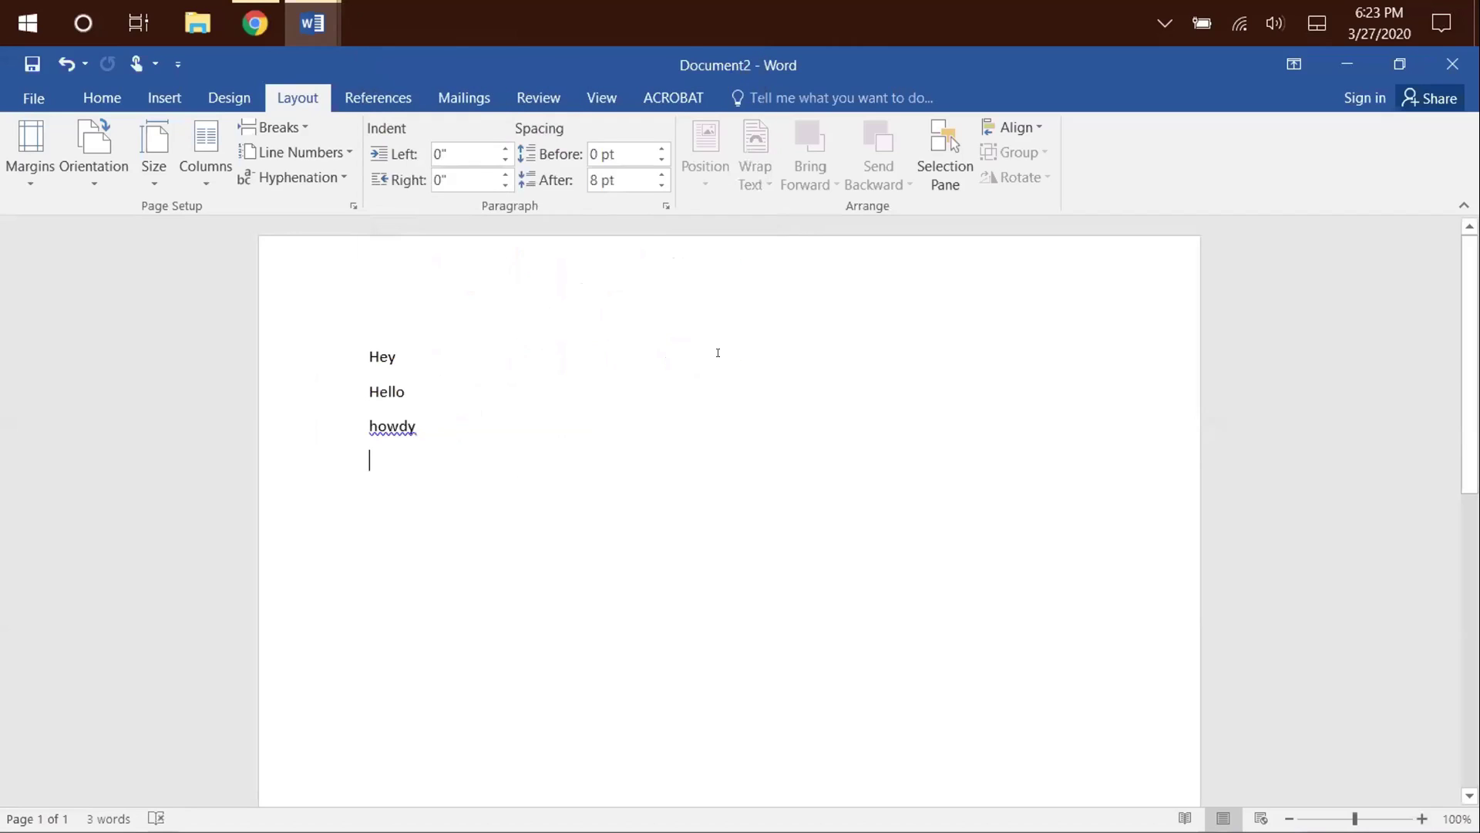
{"action": "key", "text": "super+Left"}
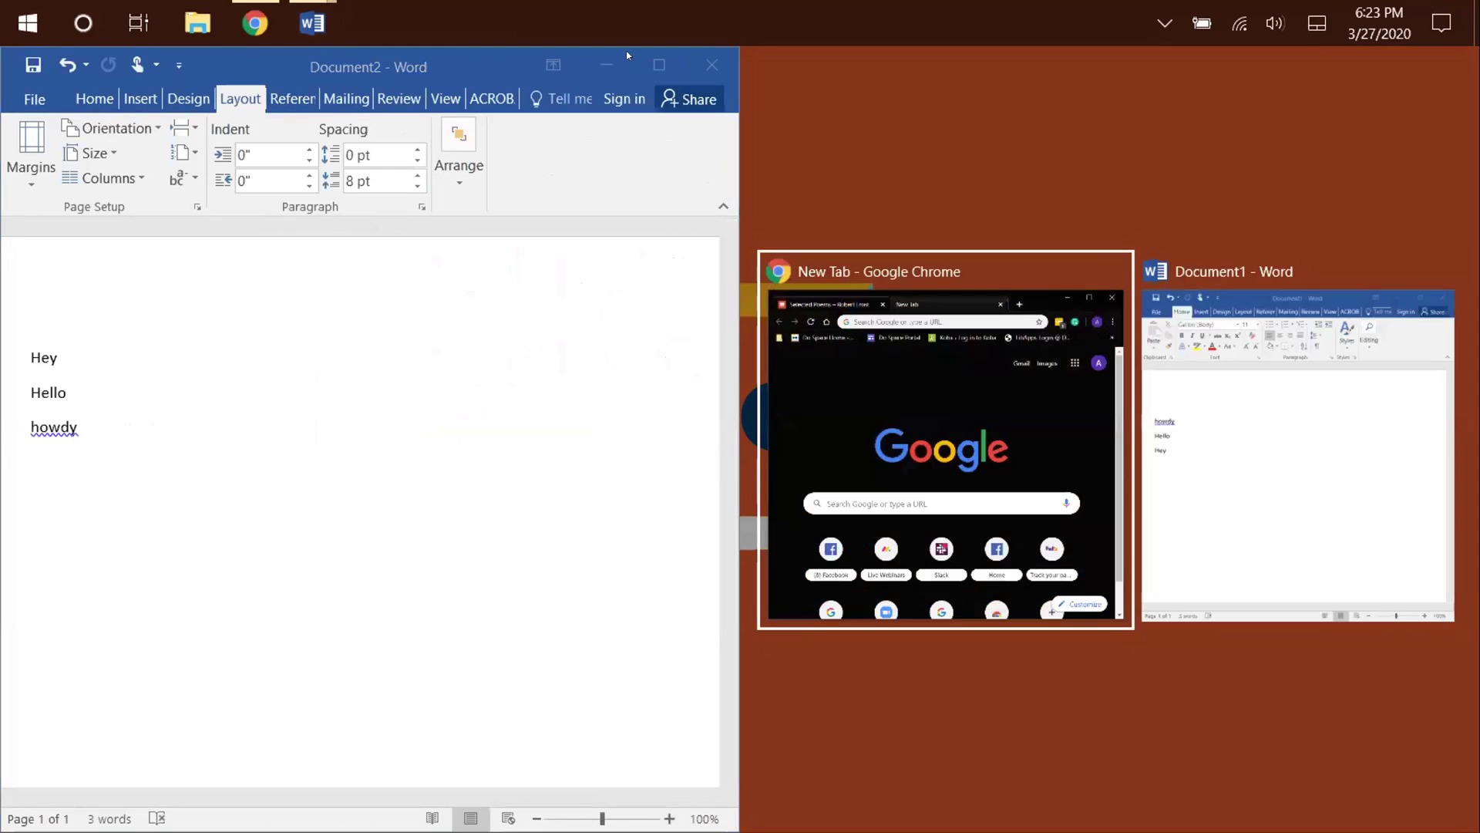
{"action": "left_click", "coordinate": [649, 63]}
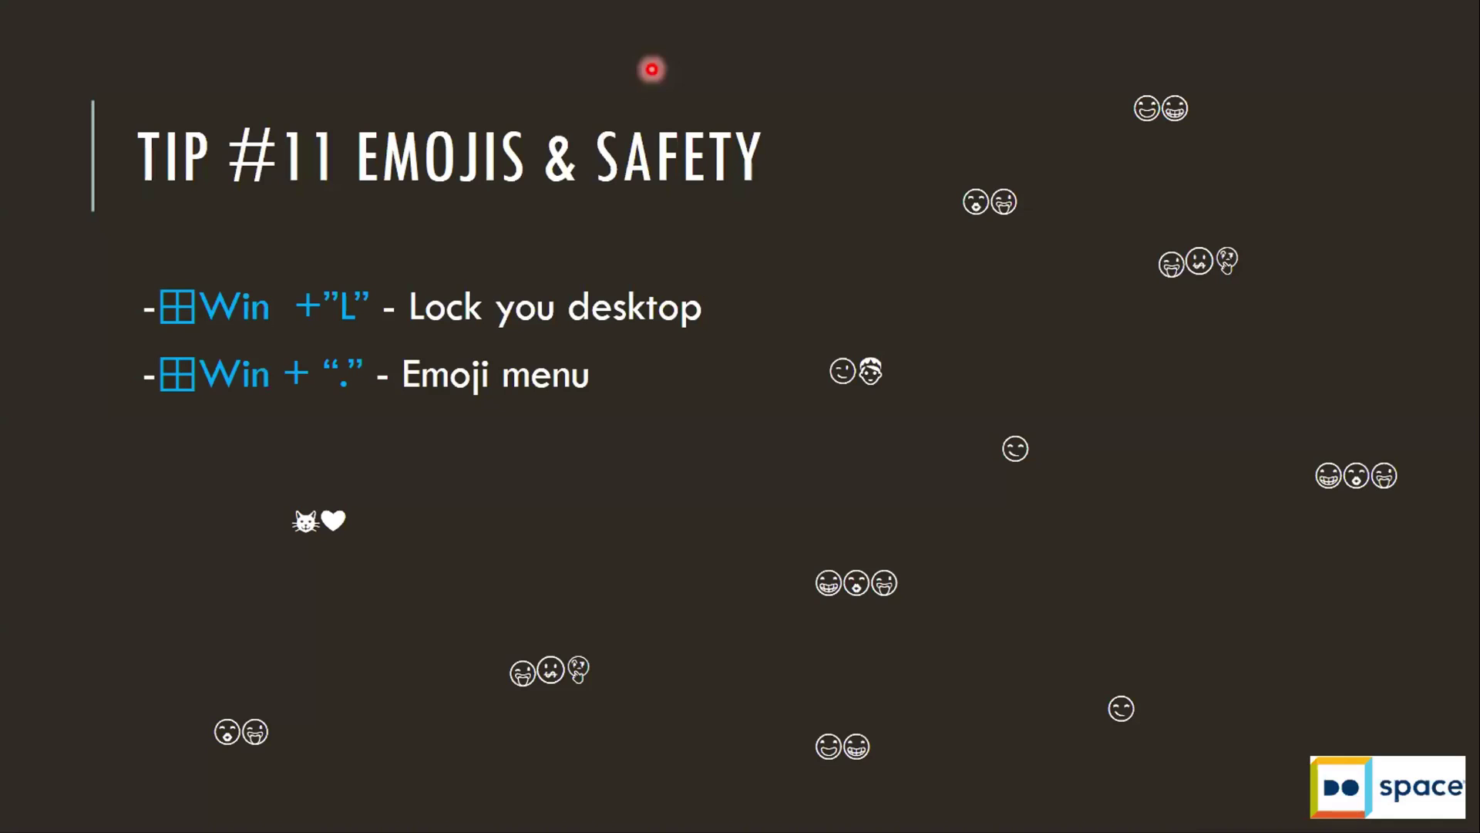
{"action": "key", "text": "Right"}
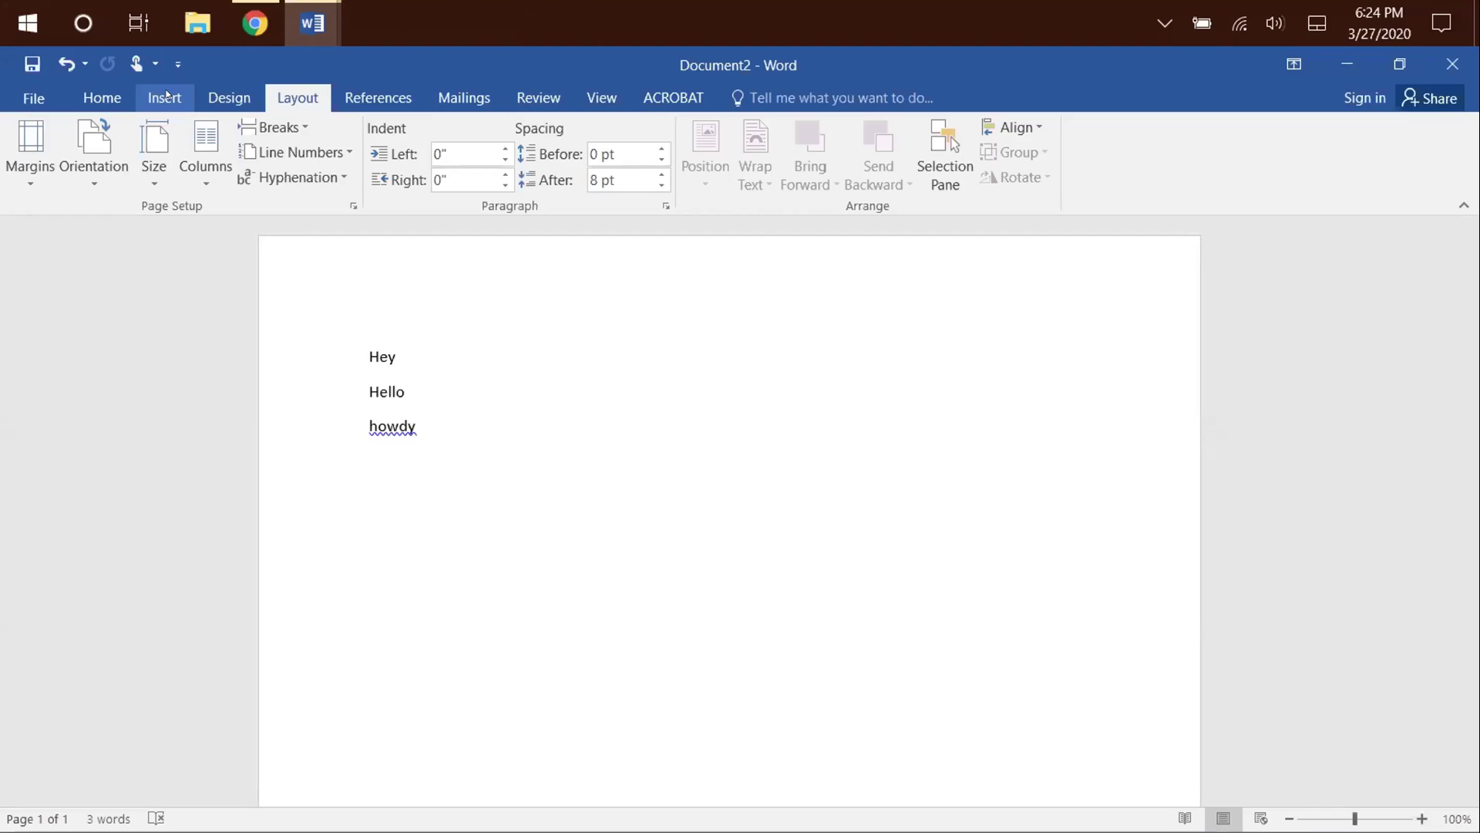
View the Print page for Document2 twice, returning to the document each time without printing.
{"action": "key", "text": "ctrl+p"}
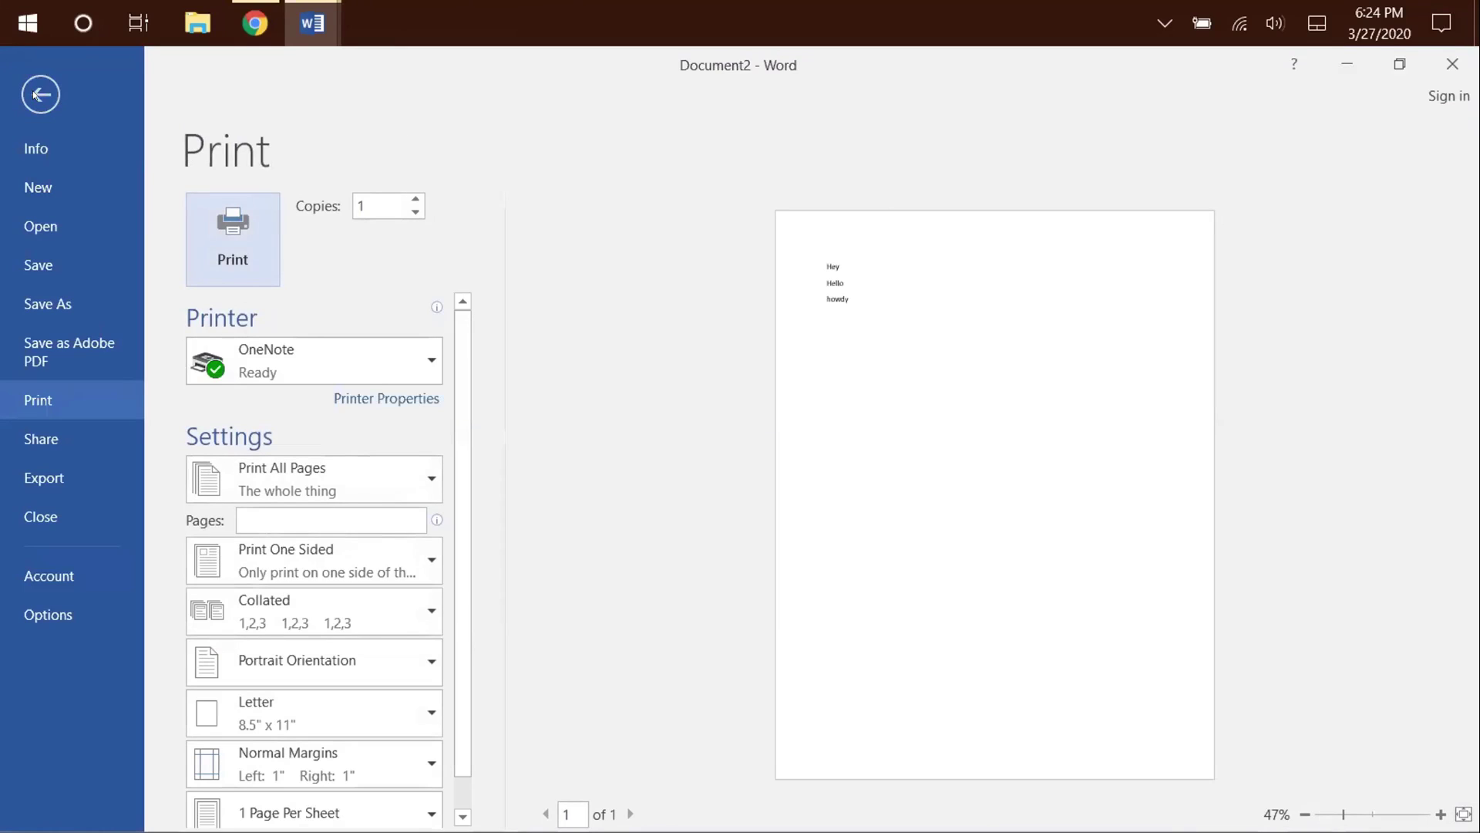
{"action": "left_click", "coordinate": [49, 90]}
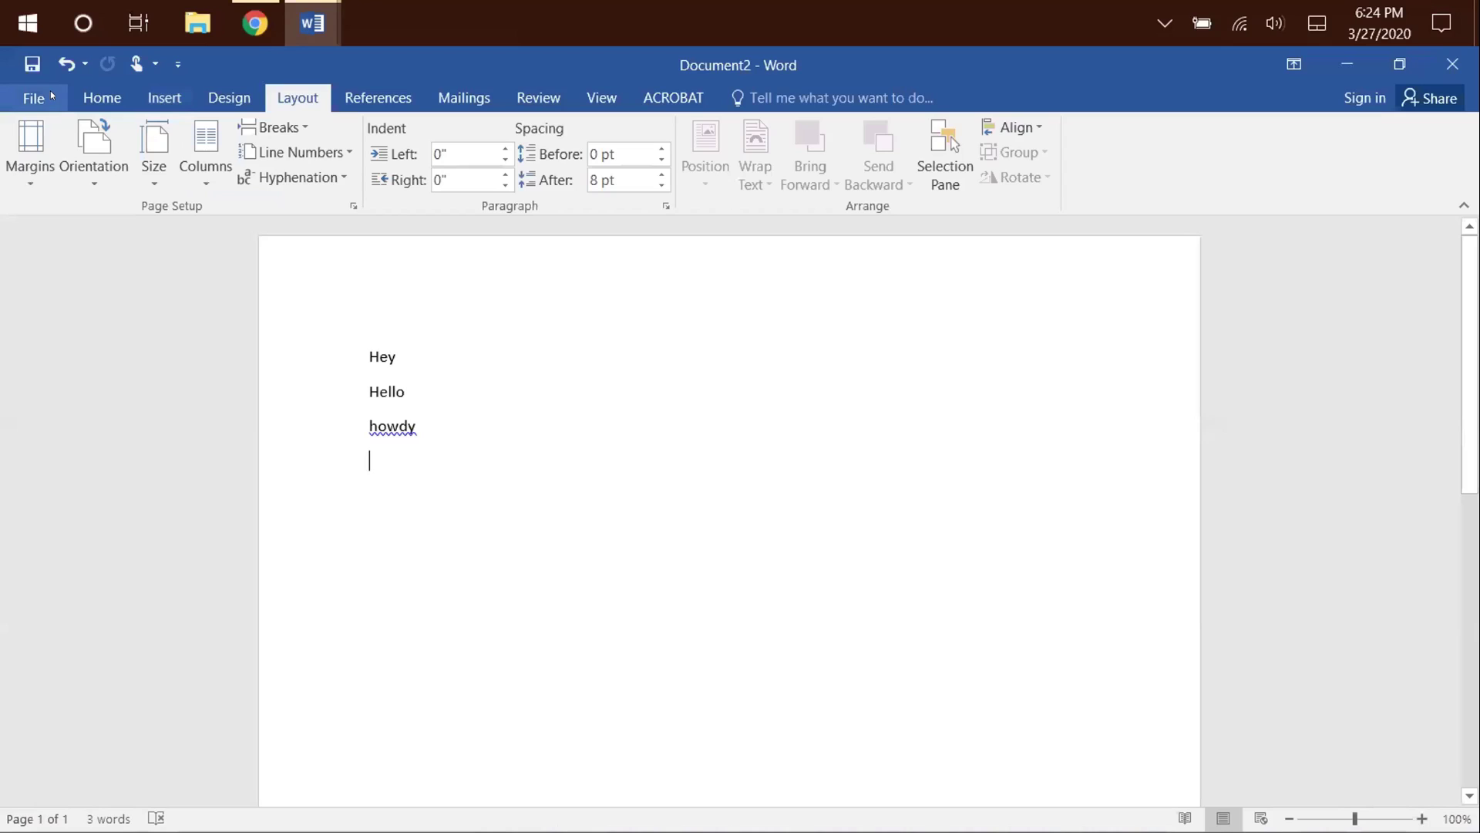
{"action": "left_click", "coordinate": [107, 349]}
{"action": "key", "text": "ctrl+p"}
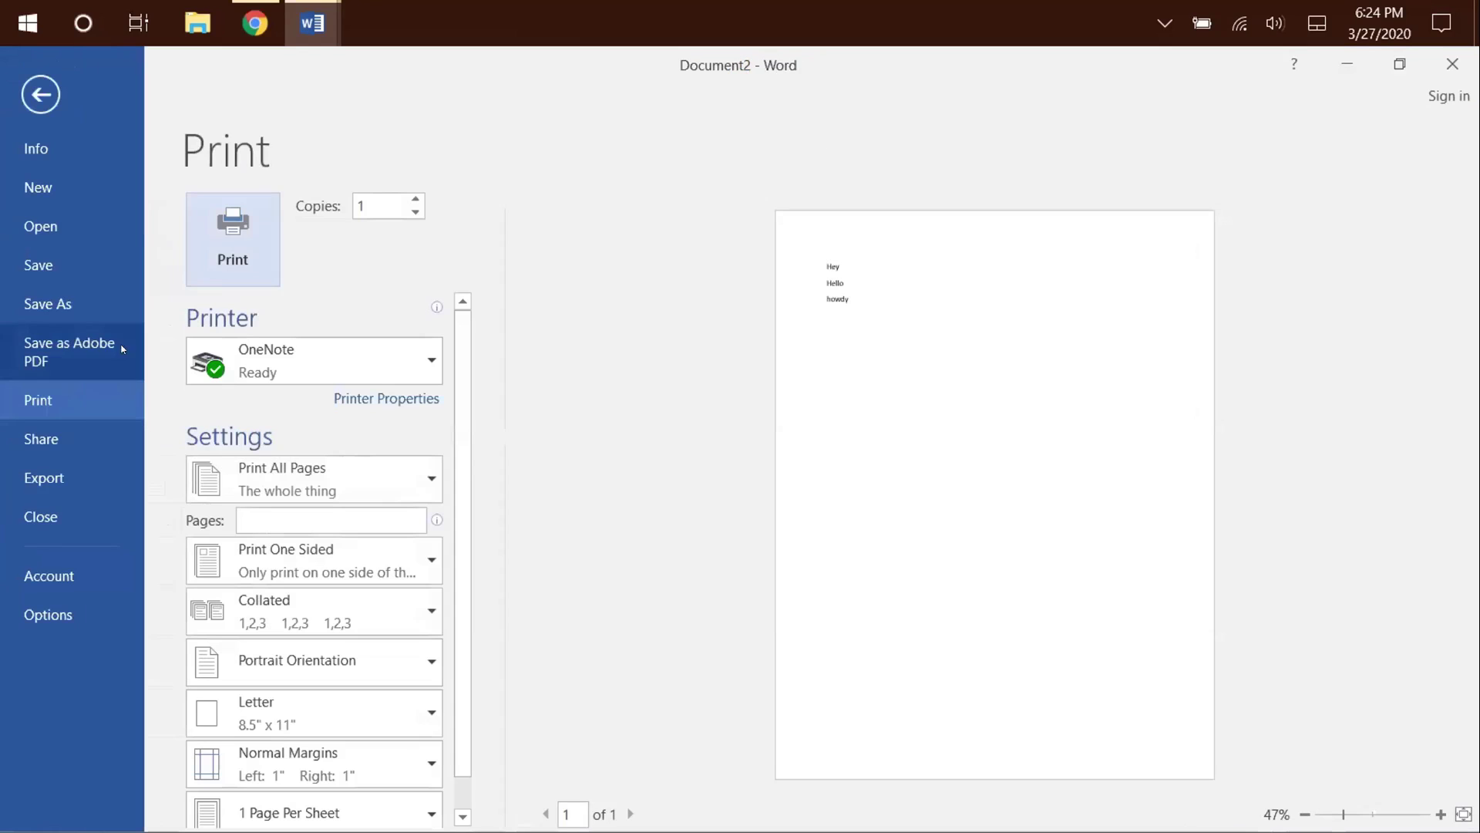
{"action": "left_click", "coordinate": [37, 96]}
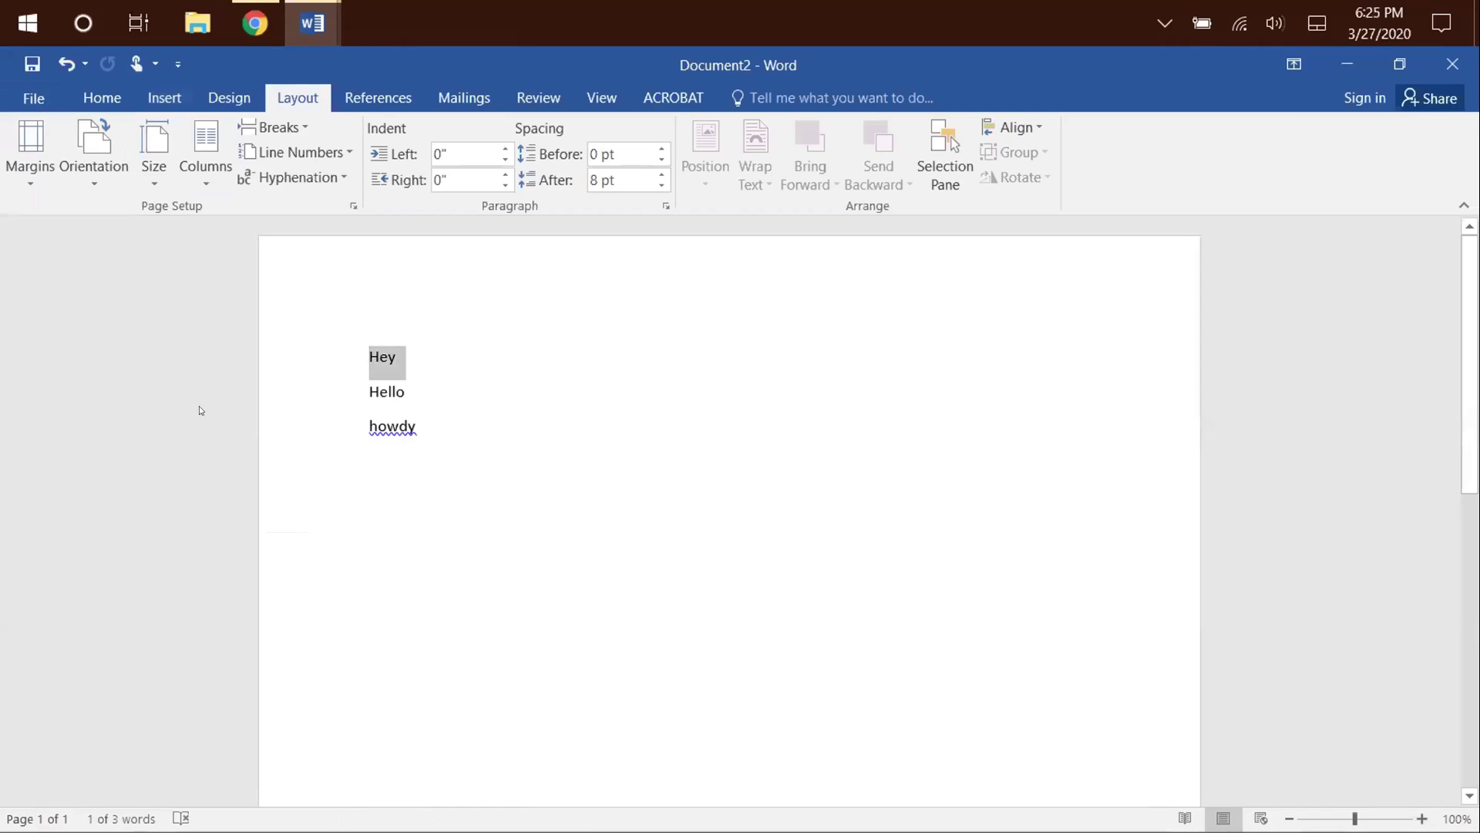
View the Save As page and the Print page for Document2, leaving both without saving or printing.
{"action": "key", "text": "ctrl+s"}
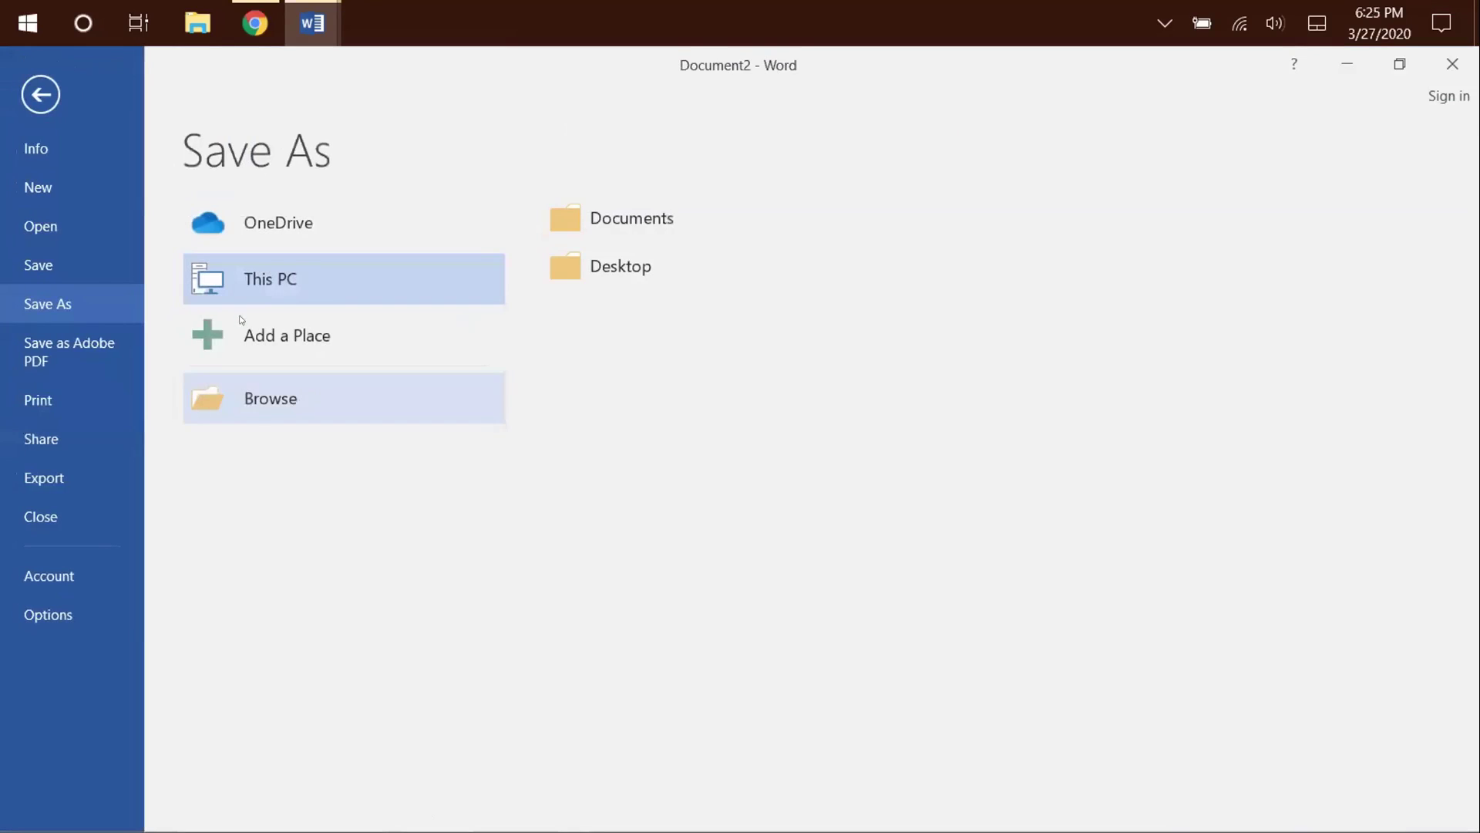
{"action": "left_click", "coordinate": [41, 94]}
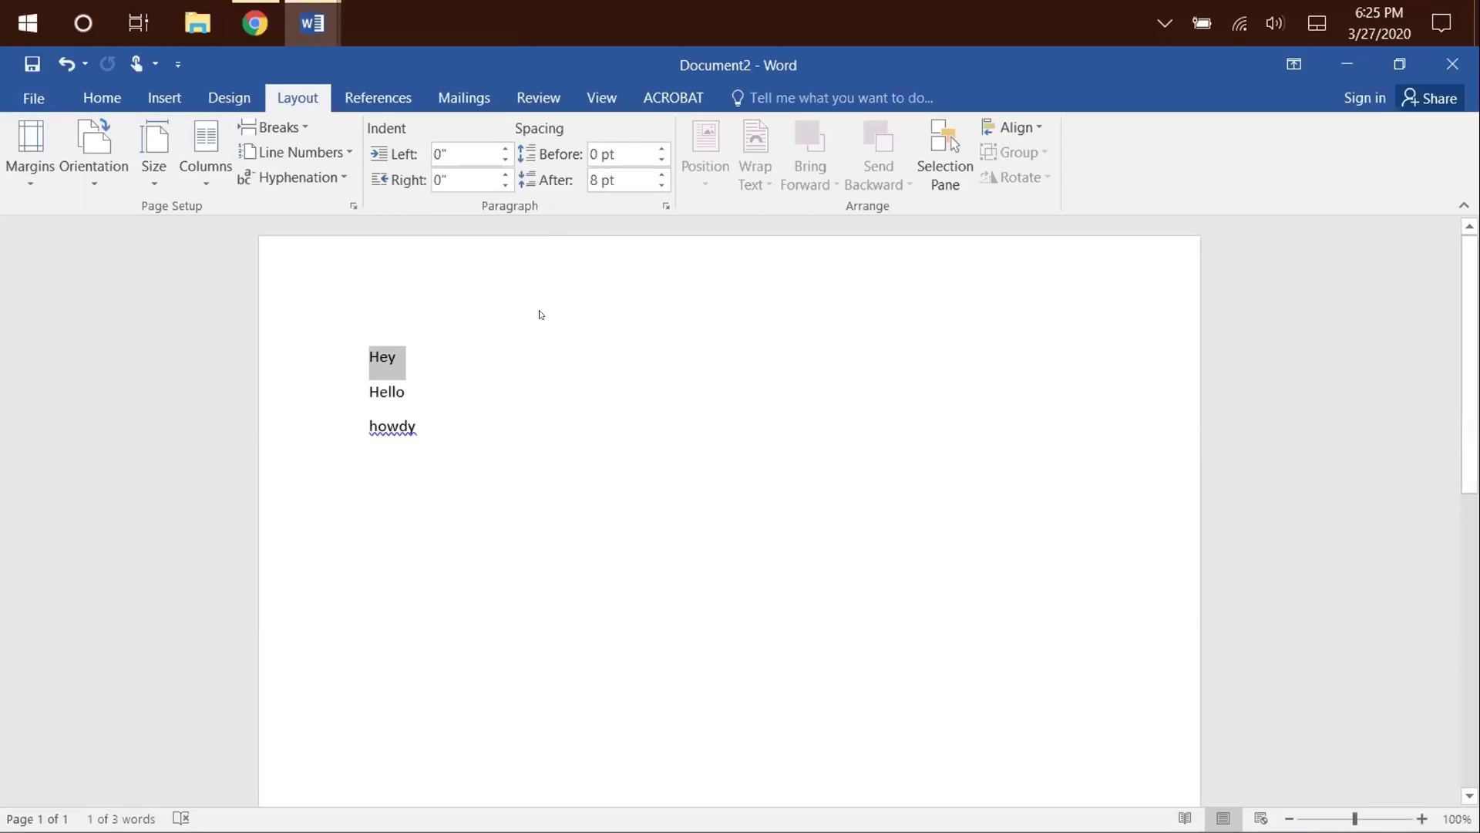
{"action": "key", "text": "ctrl+p"}
{"action": "left_click", "coordinate": [46, 86]}
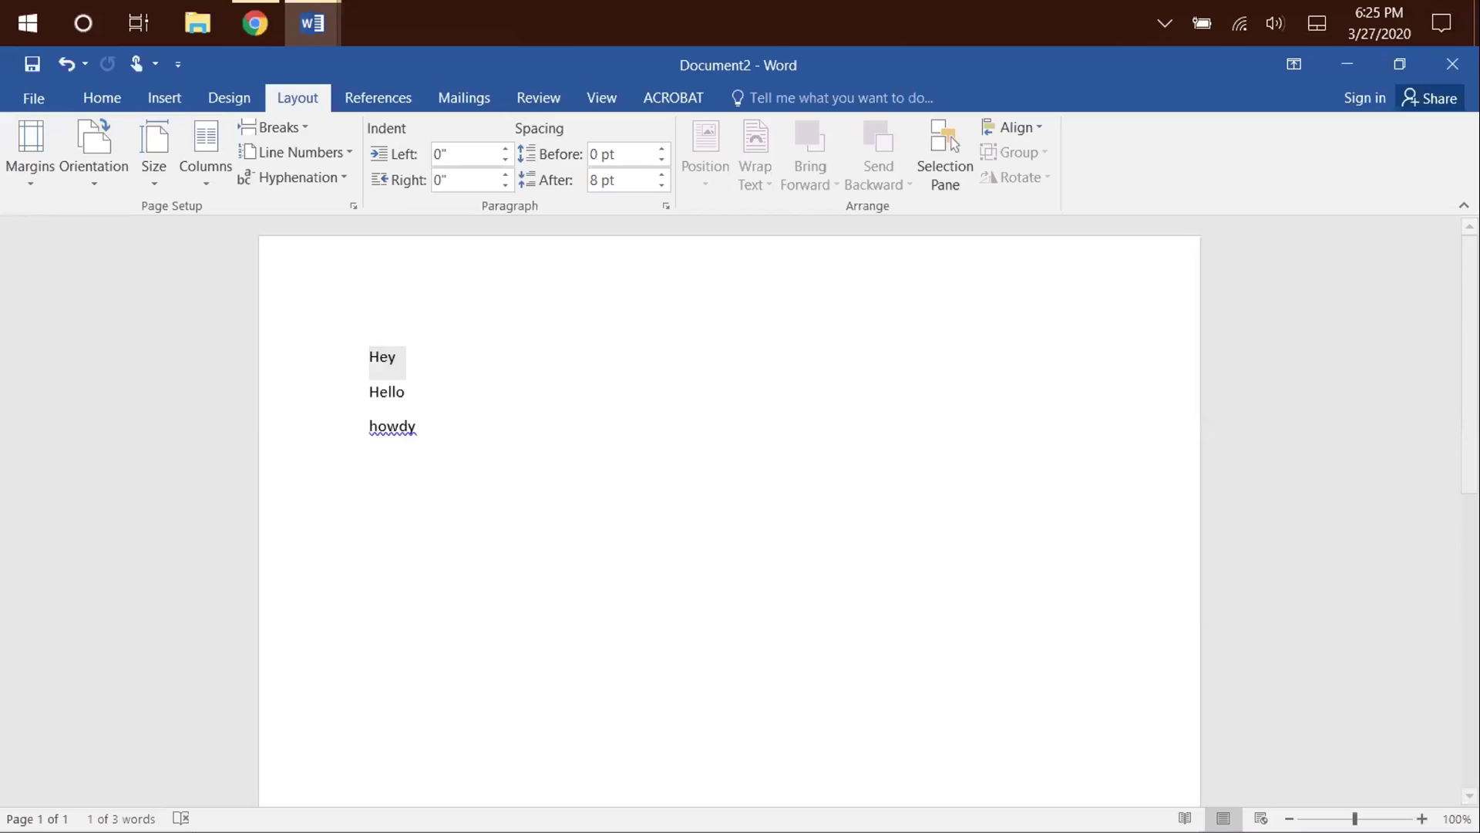
Switch to Chrome, maximize its window and show the Selected Poems – Robert Frost page.
{"action": "left_click", "coordinate": [266, 6]}
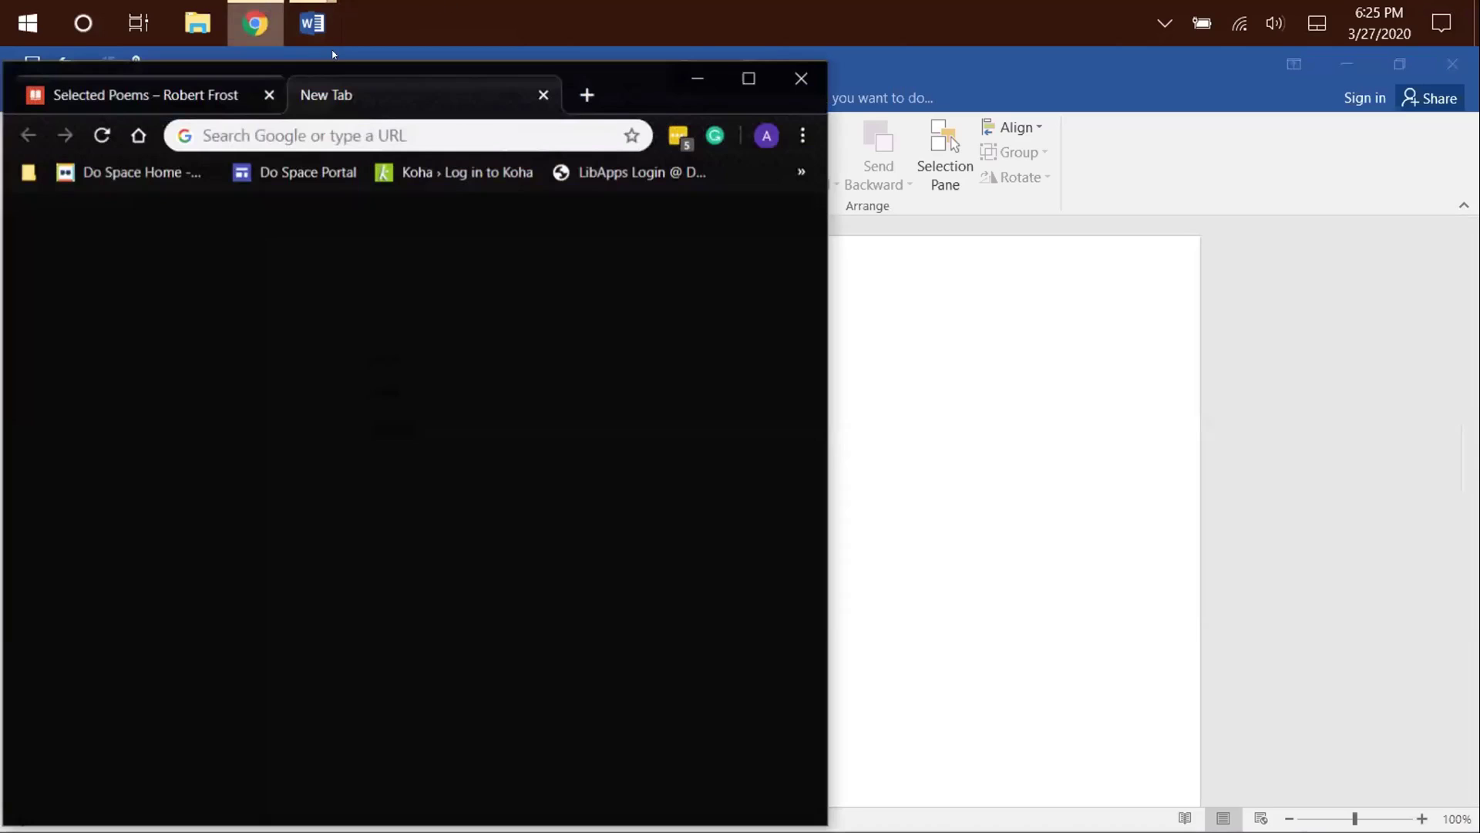
{"action": "left_click", "coordinate": [753, 79]}
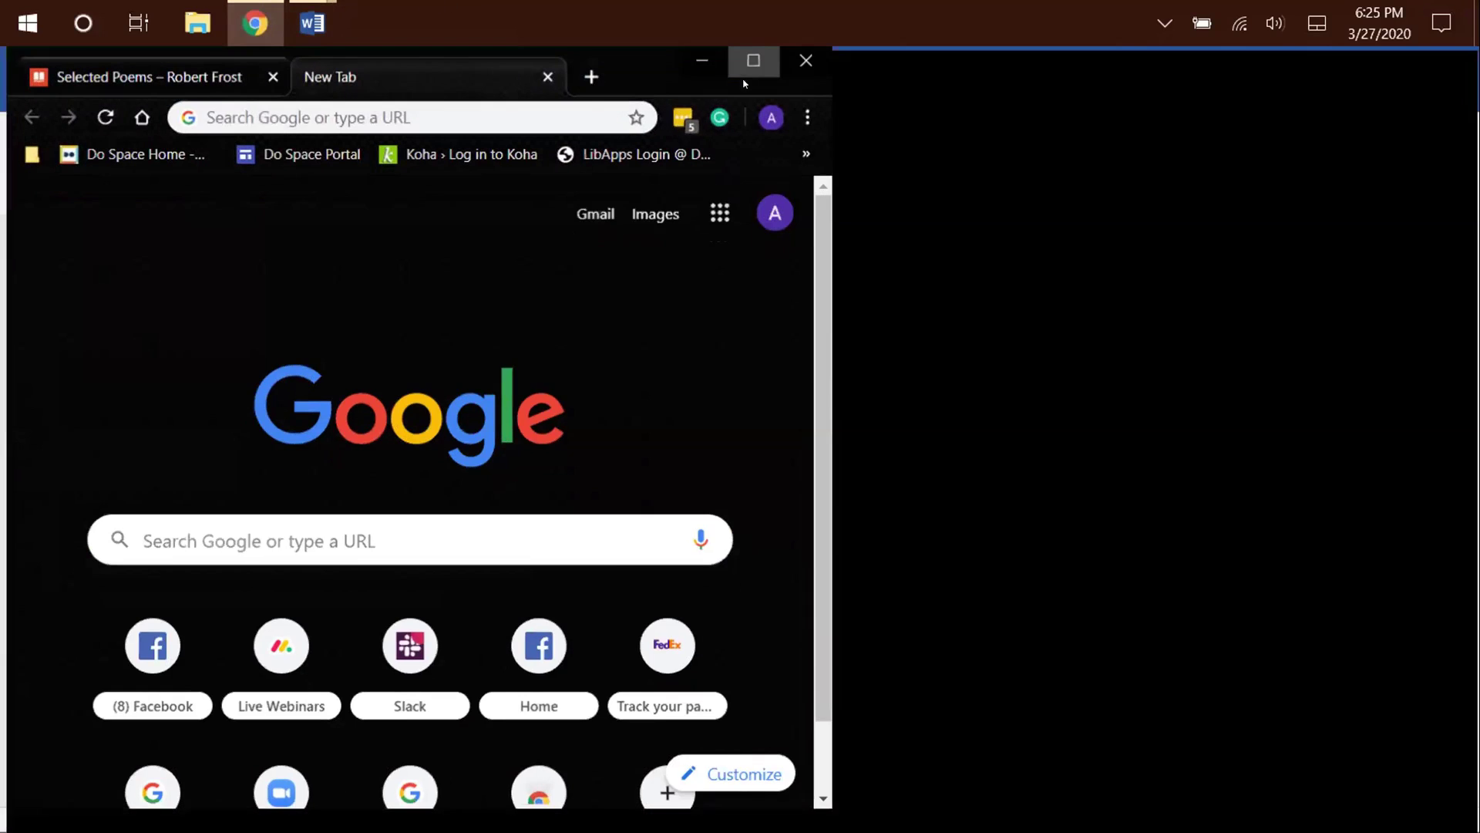
{"action": "left_click", "coordinate": [139, 65]}
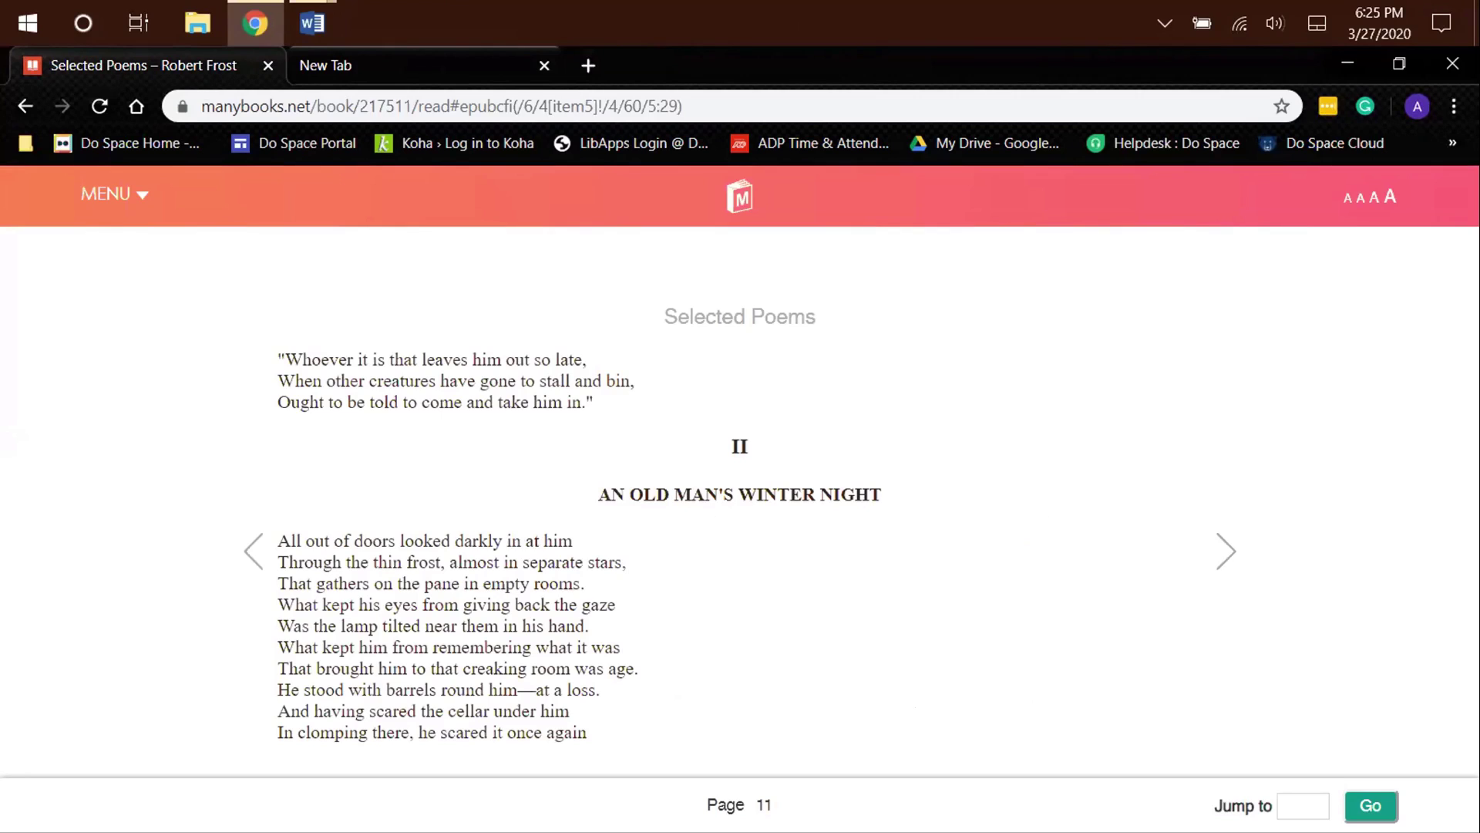
Find the text "at" in the Selected Poems page, and replace the search with "stars".
{"action": "key", "text": "ctrl+f"}
{"action": "key", "text": "BackSpace"}
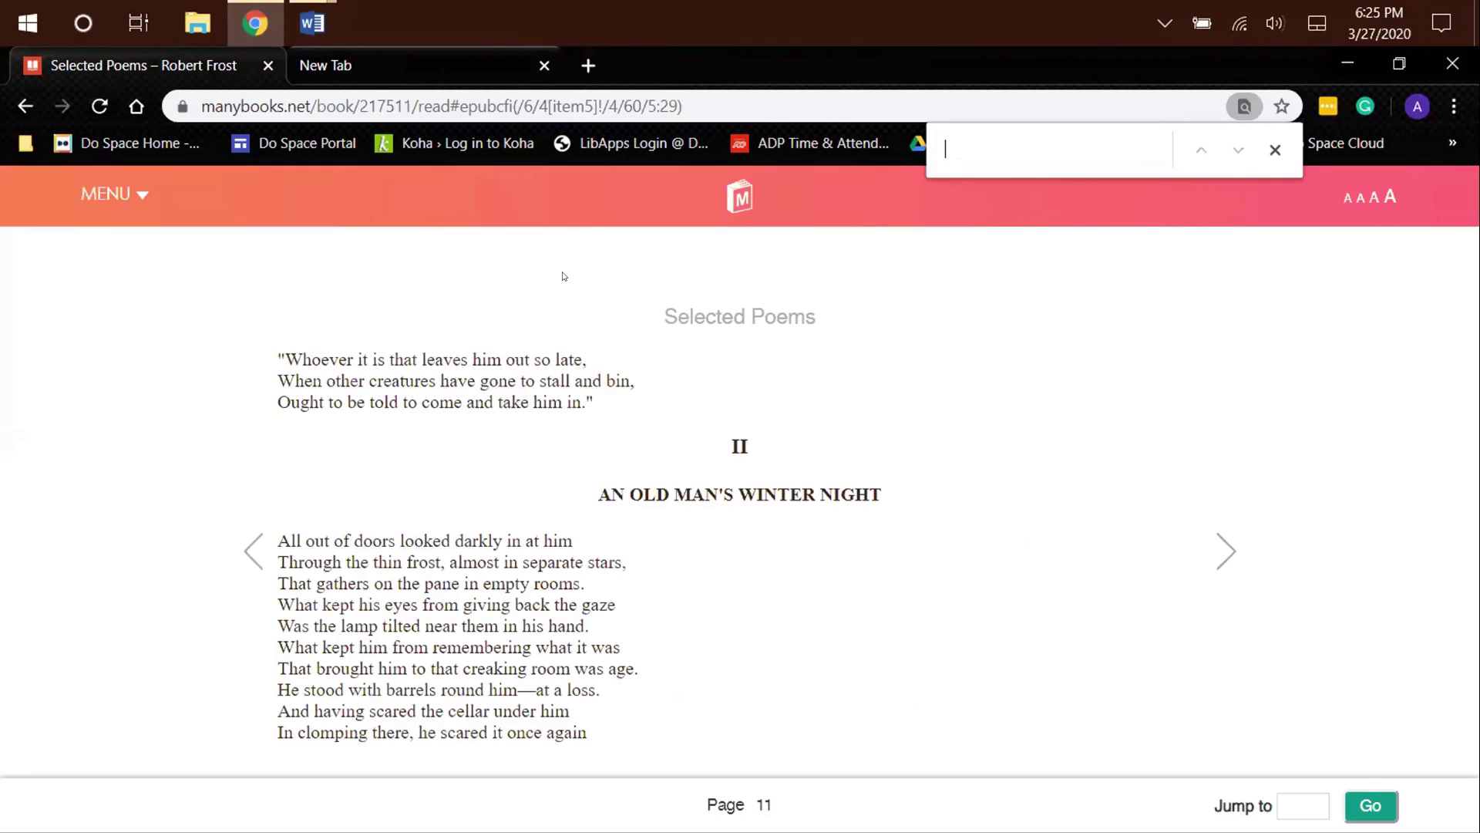
{"action": "type", "text": "at"}
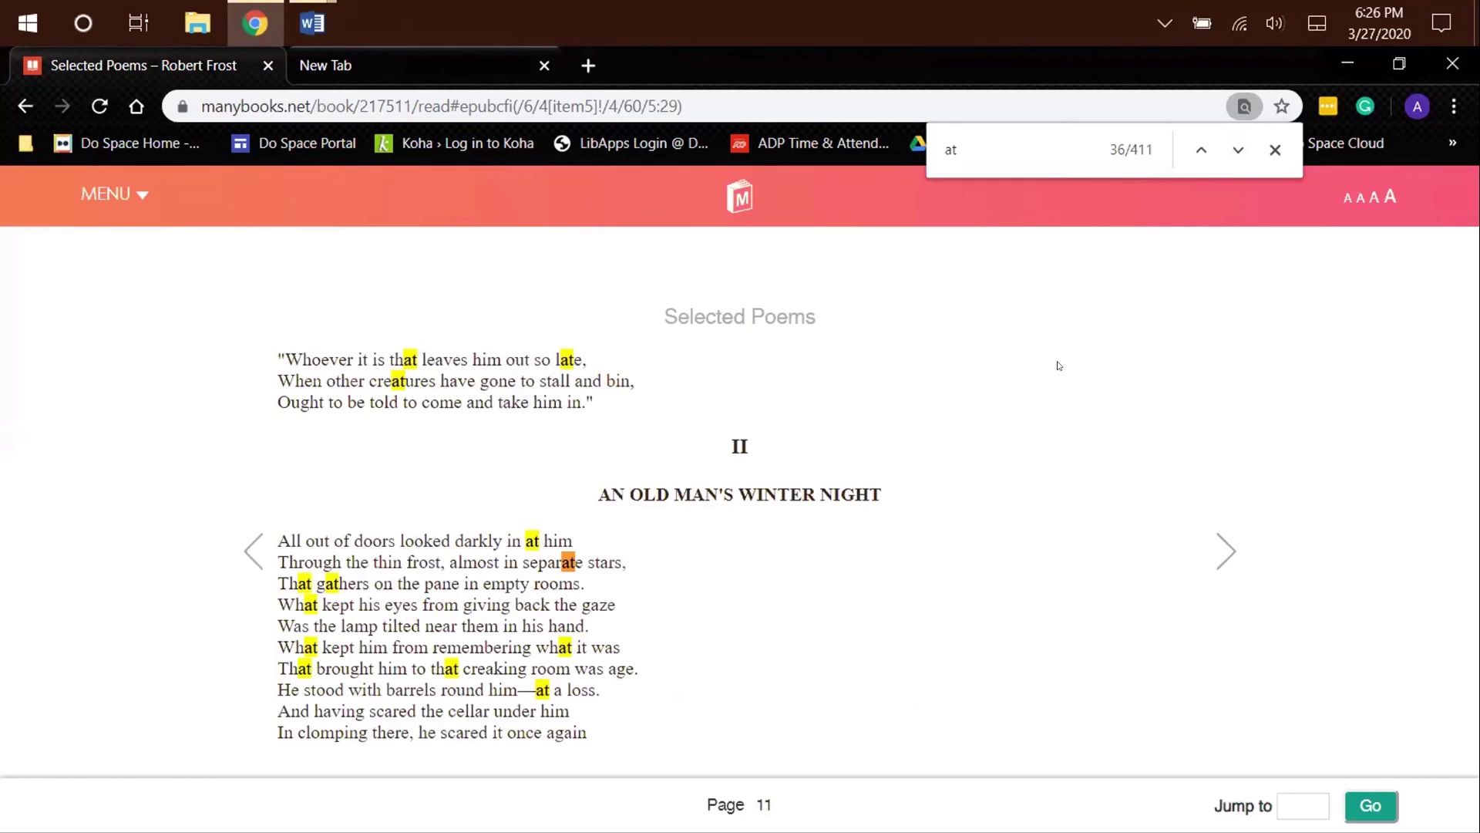
{"action": "key", "text": "BackSpace"}
{"action": "key", "text": "BackSpace"}
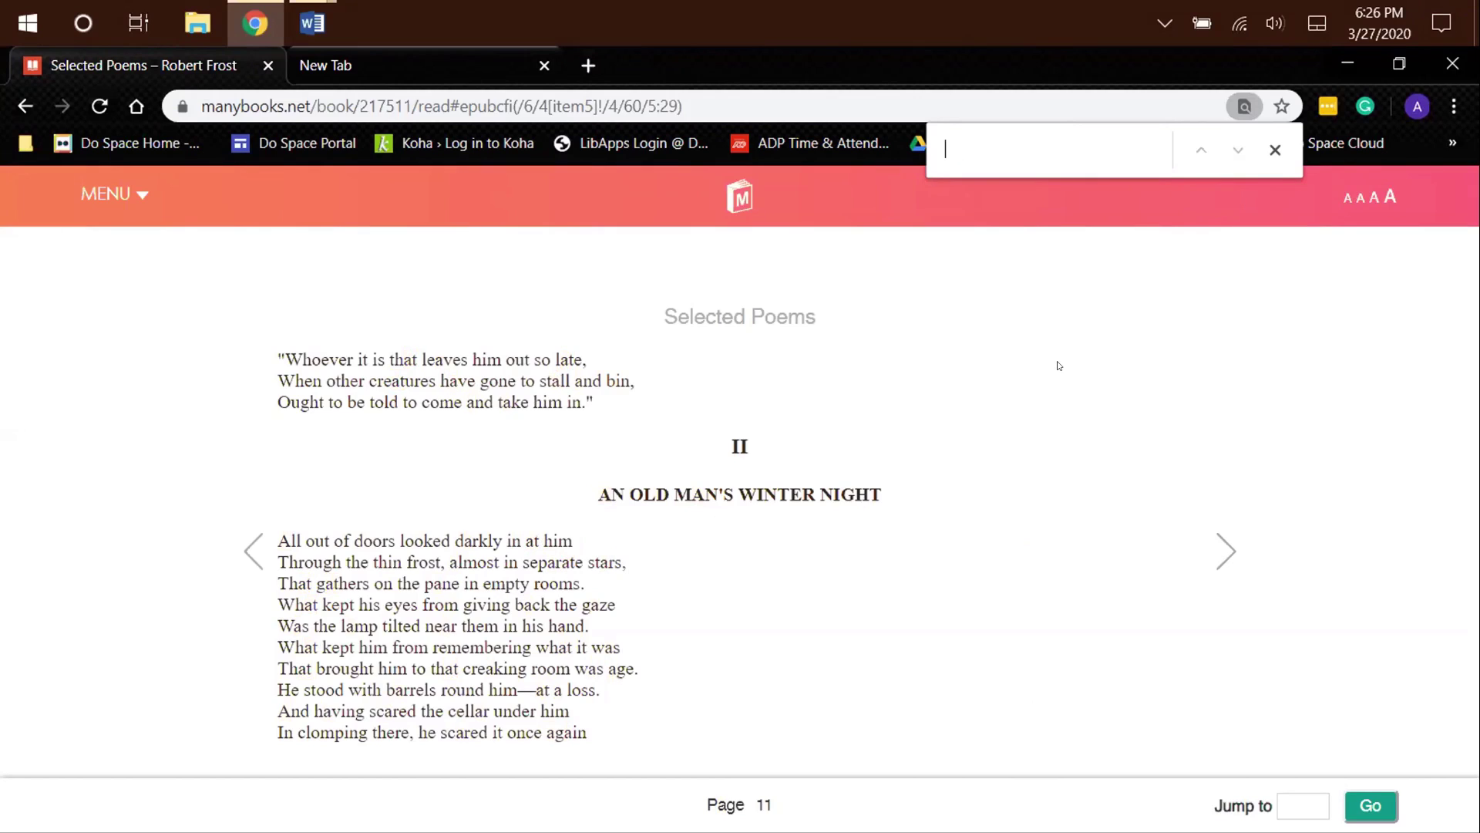
{"action": "type", "text": "stars"}
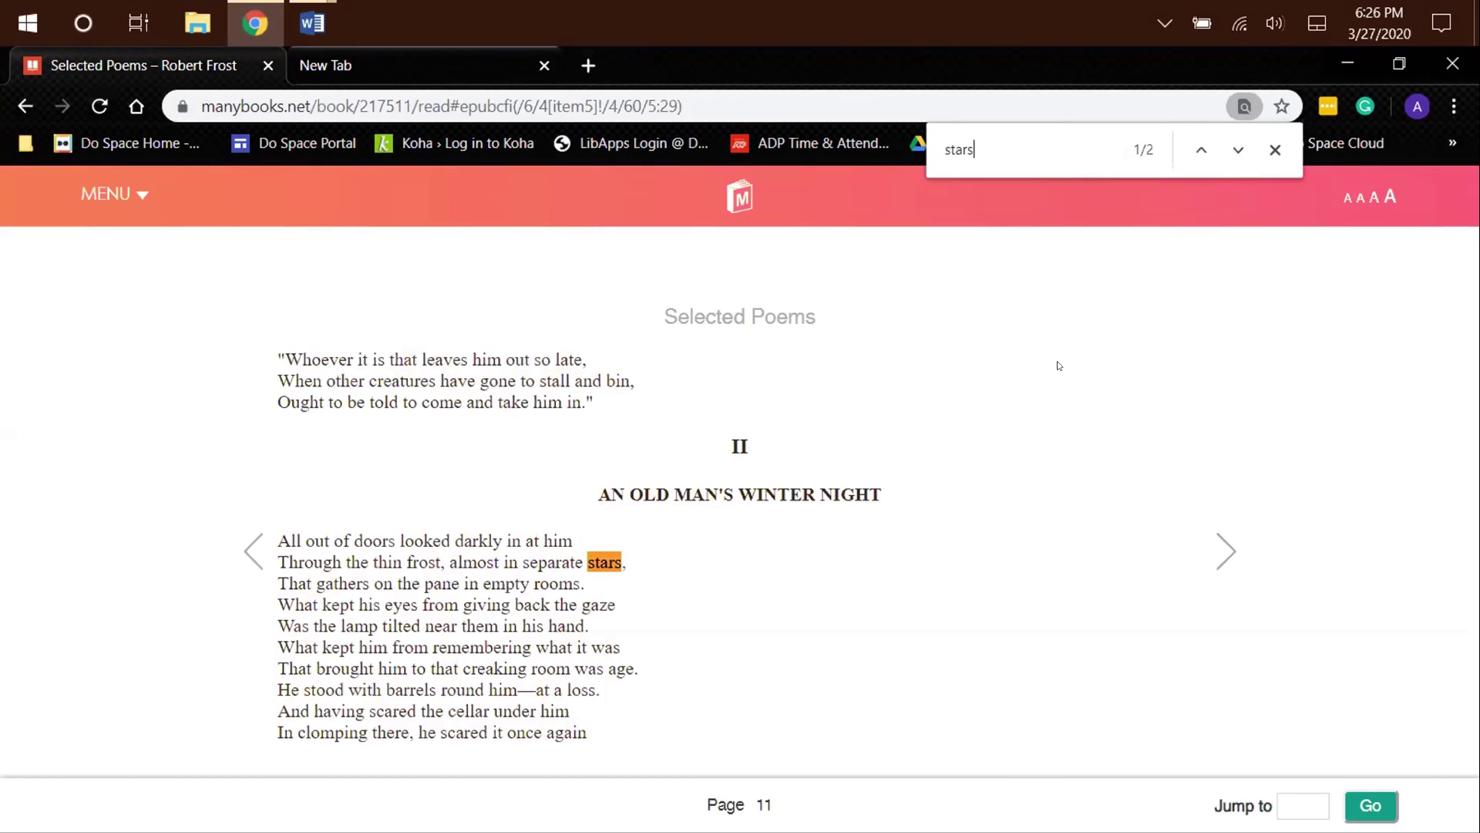
{"action": "key", "text": "BackSpace"}
{"action": "type", "text": "s"}
Switch to Word, restore Document2 to a smaller window and bring Document1 forward.
{"action": "left_click", "coordinate": [319, 12]}
{"action": "left_click", "coordinate": [1409, 65]}
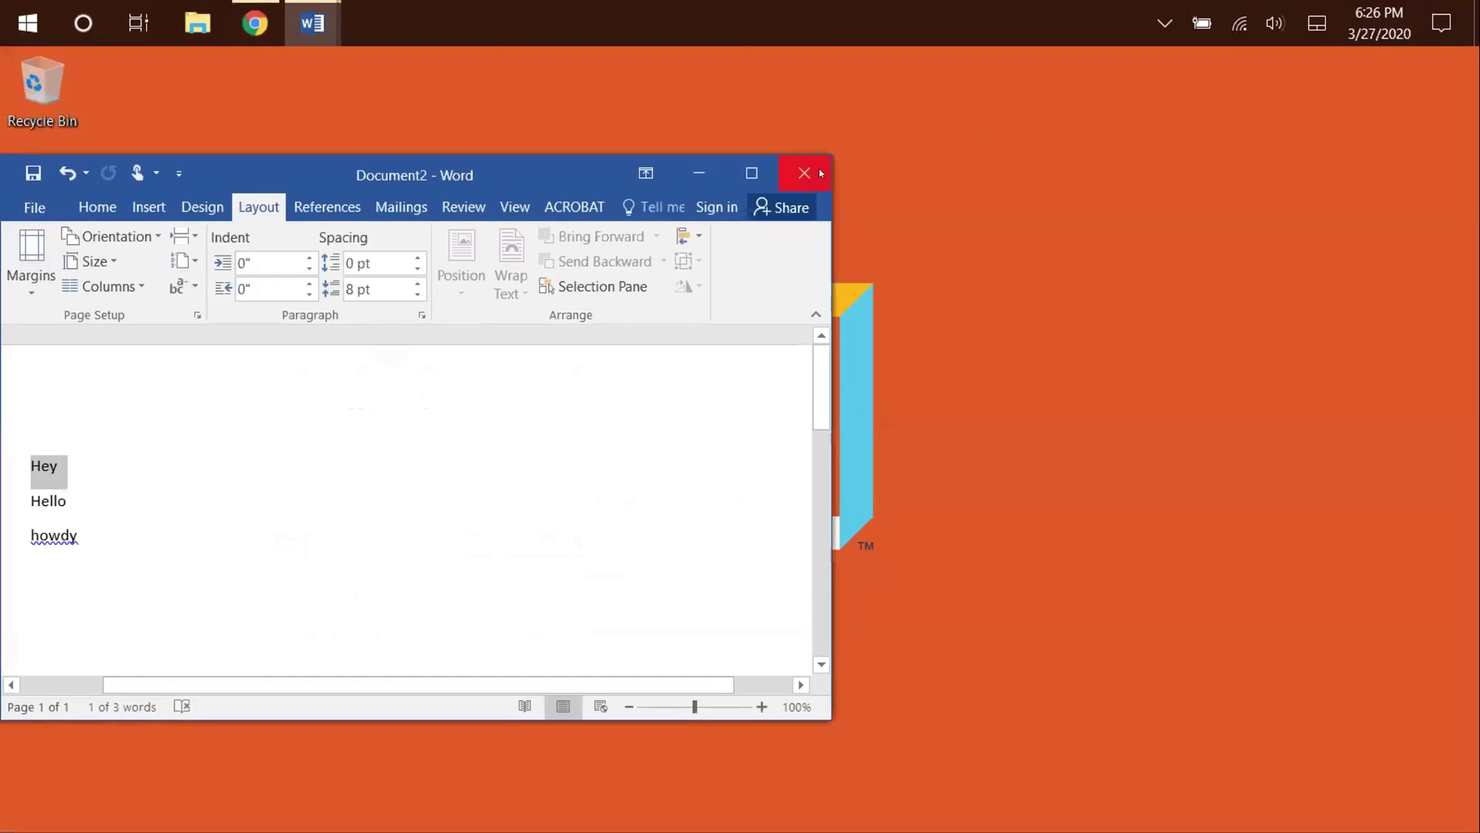
{"action": "mouse_move", "coordinate": [334, 11]}
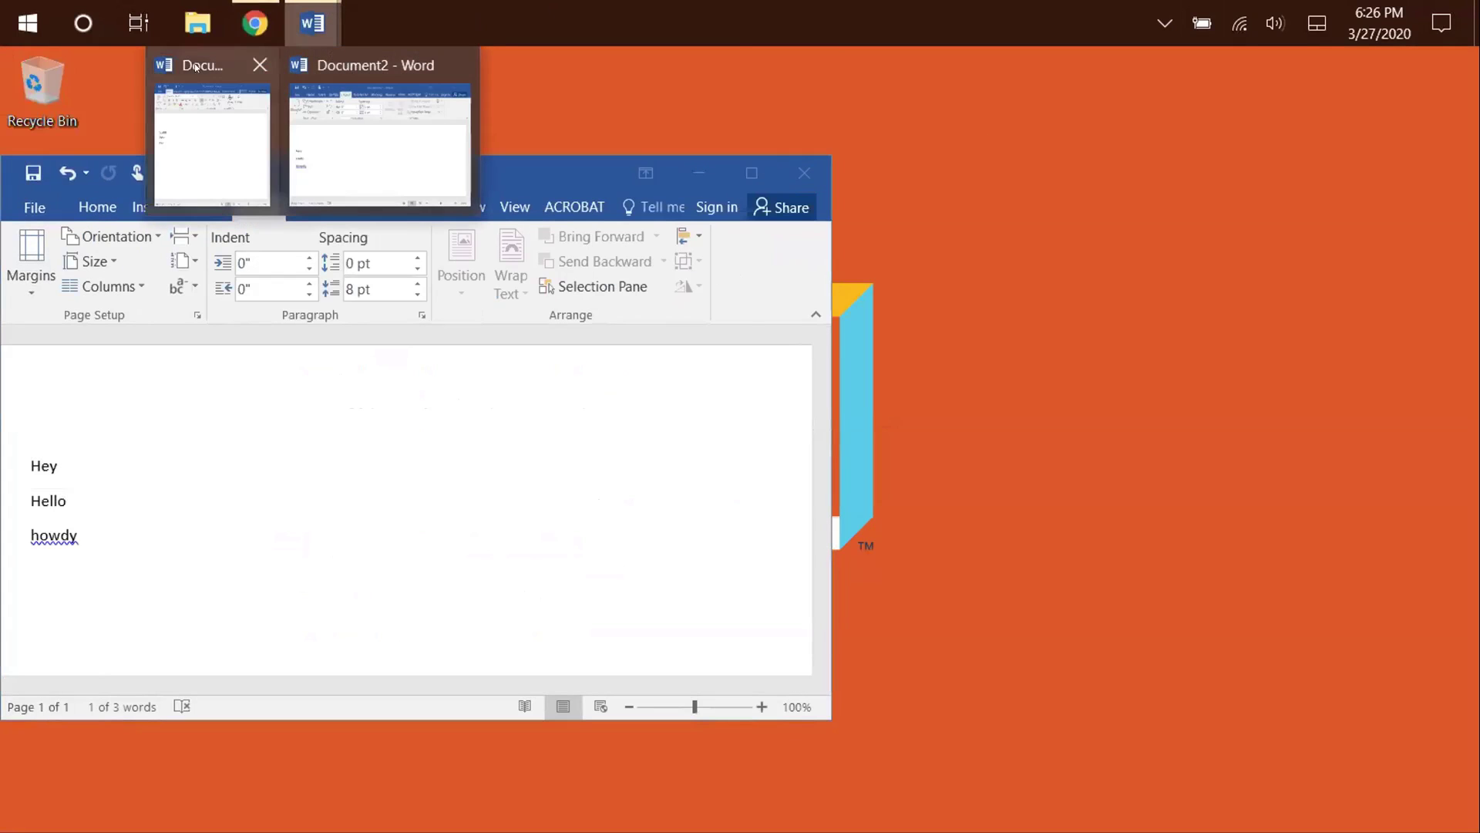
{"action": "left_click", "coordinate": [211, 77]}
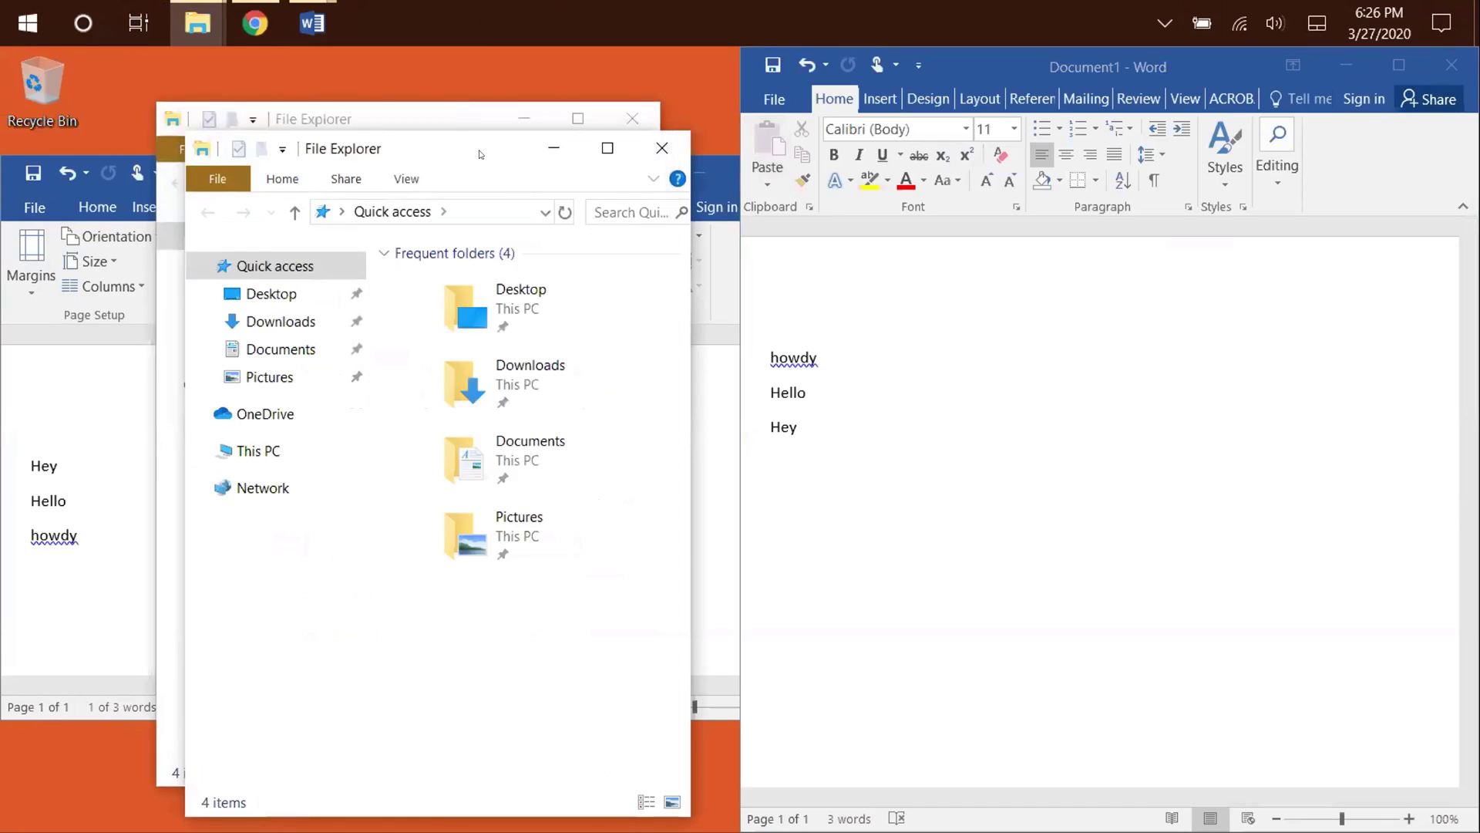
Minimize all open windows to show the desktop, and reopen Document2, the Chrome window and both File Explorer windows.
{"action": "left_click_drag", "start_coordinate": [479, 152], "coordinate": [654, 189]}
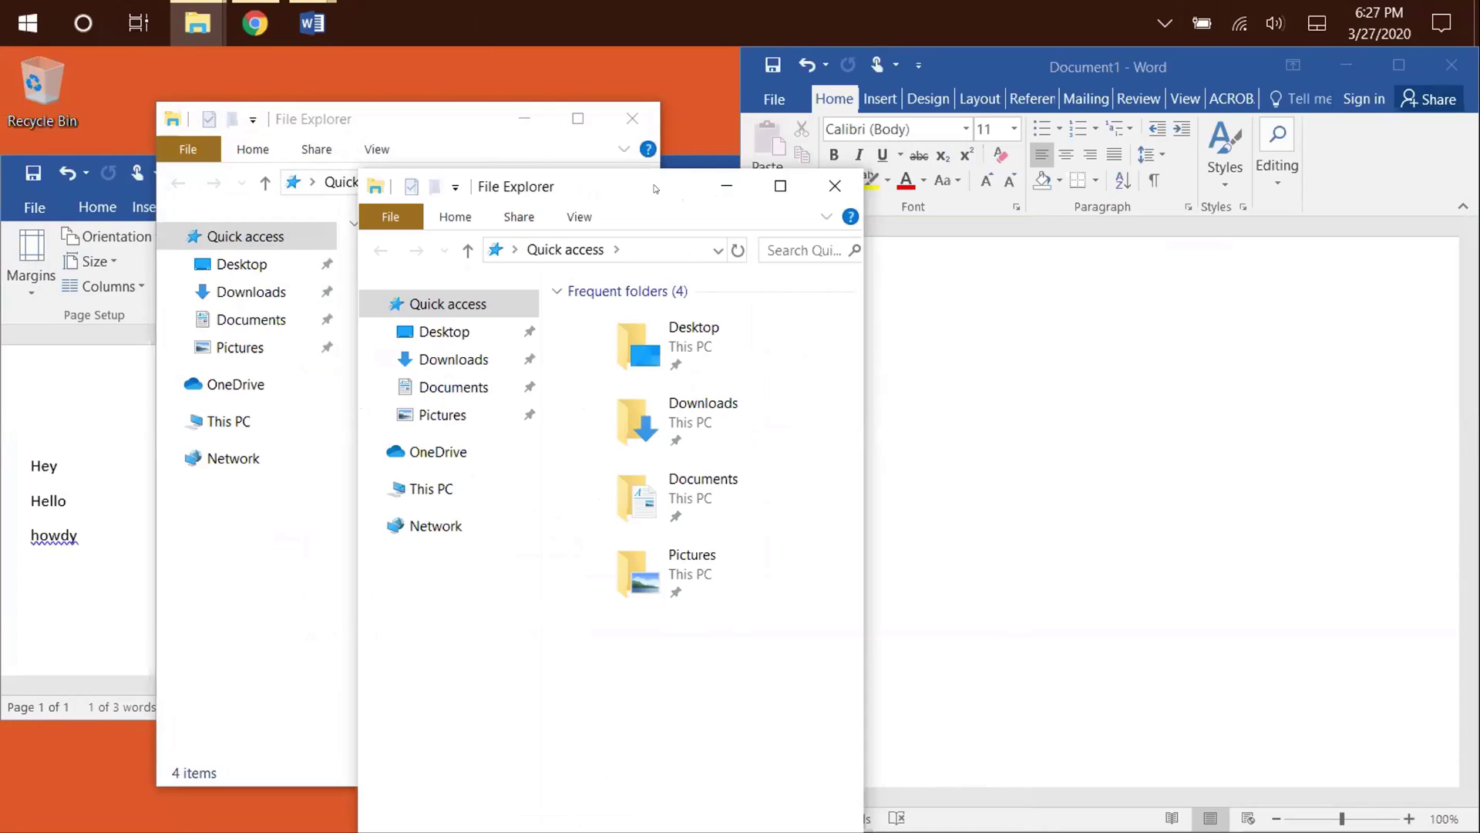
{"action": "key", "text": "super+d"}
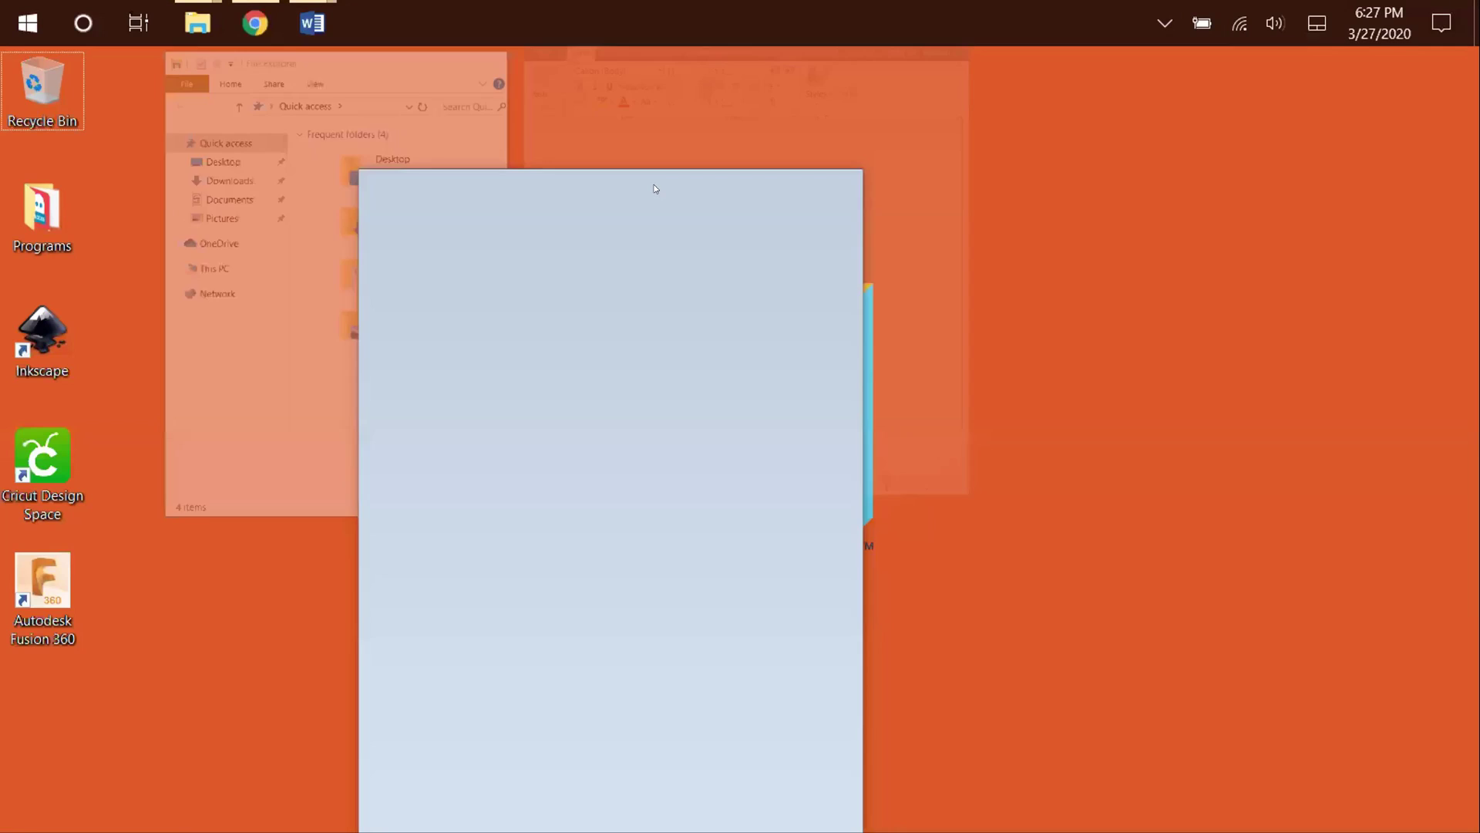
{"action": "left_click", "coordinate": [313, 23]}
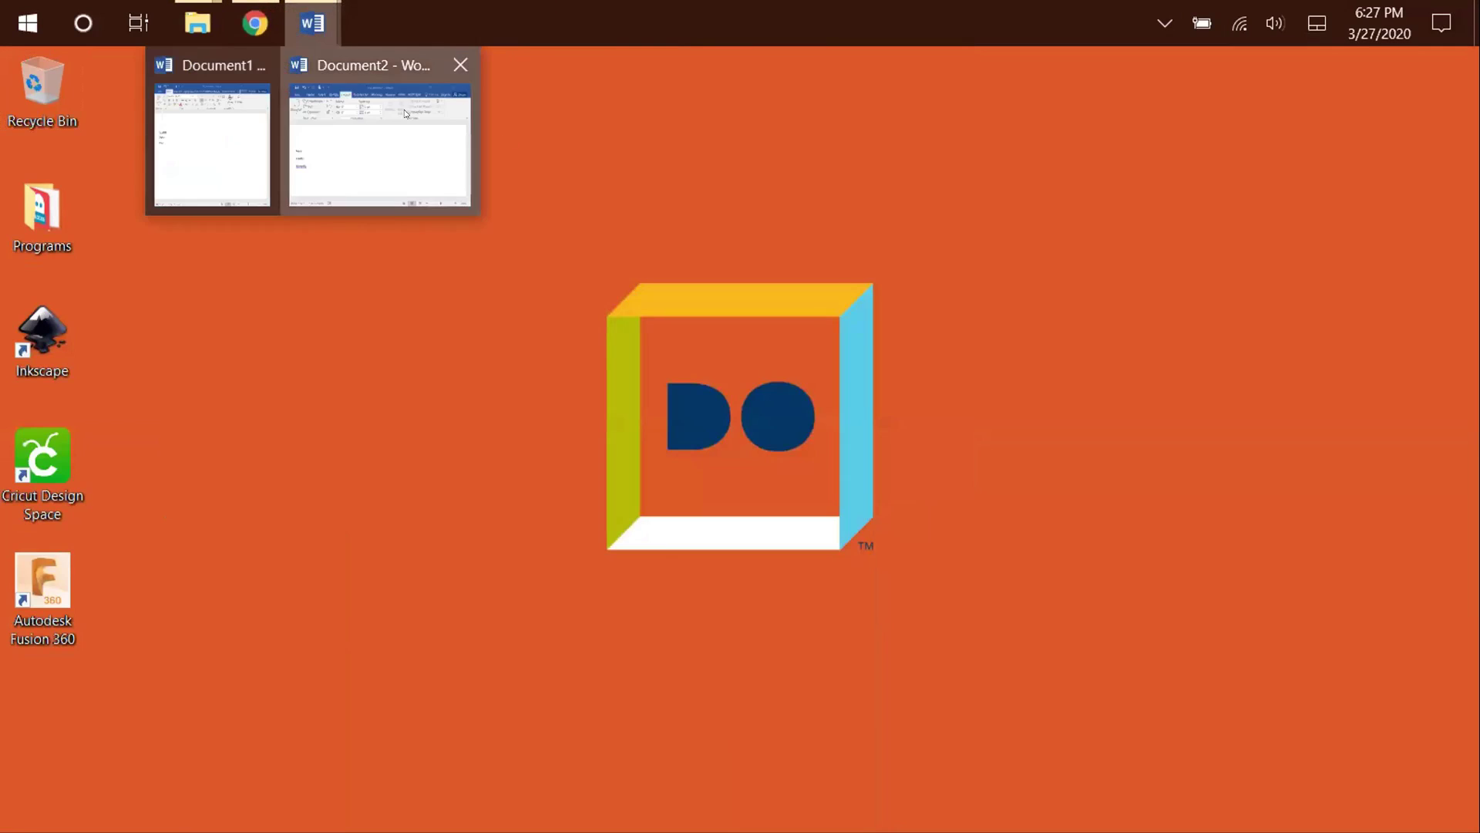
{"action": "left_click", "coordinate": [378, 146]}
{"action": "left_click", "coordinate": [255, 23]}
{"action": "left_click", "coordinate": [195, 11]}
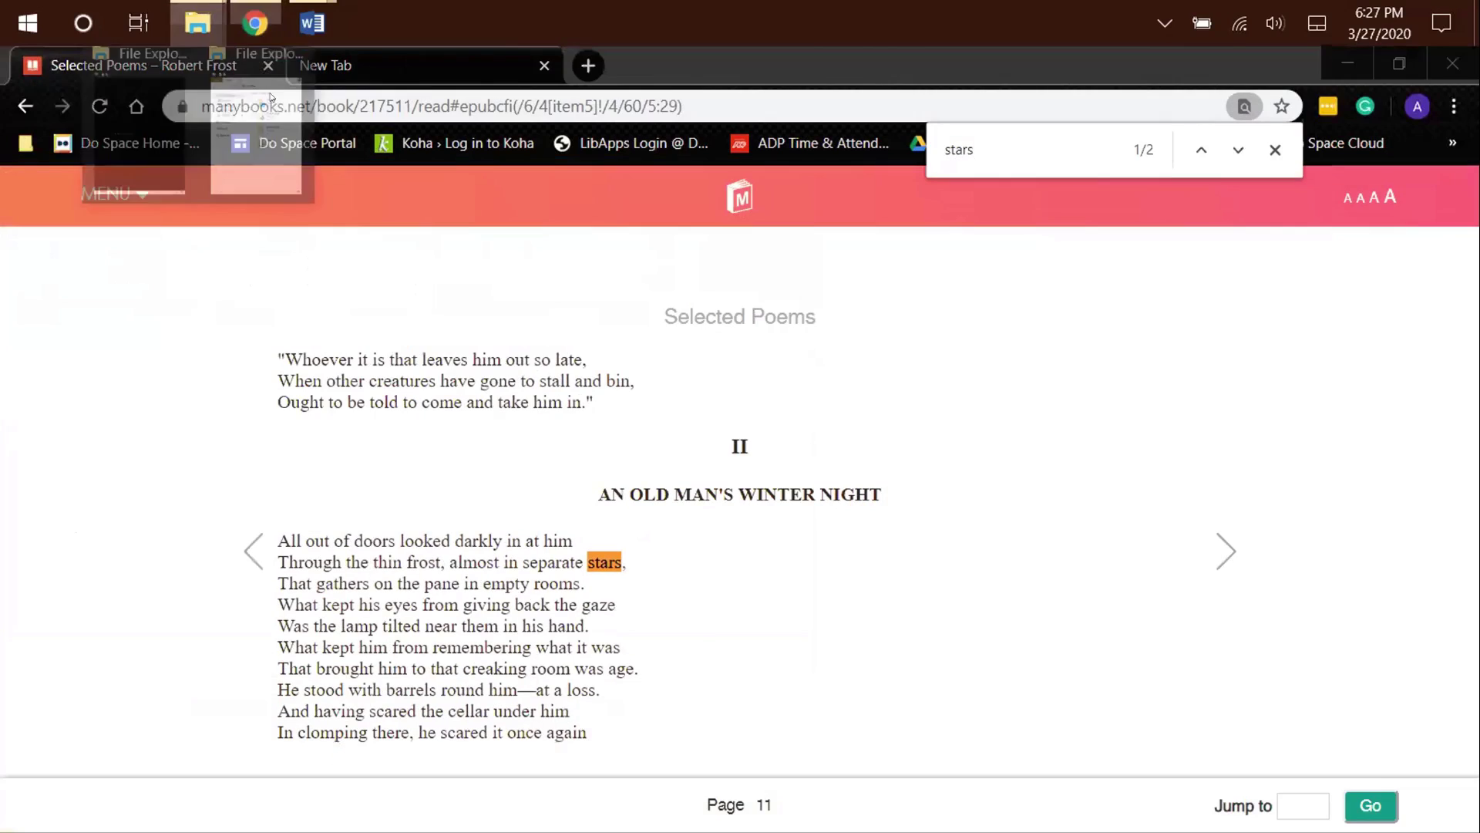
{"action": "left_click", "coordinate": [256, 147]}
{"action": "left_click", "coordinate": [151, 141]}
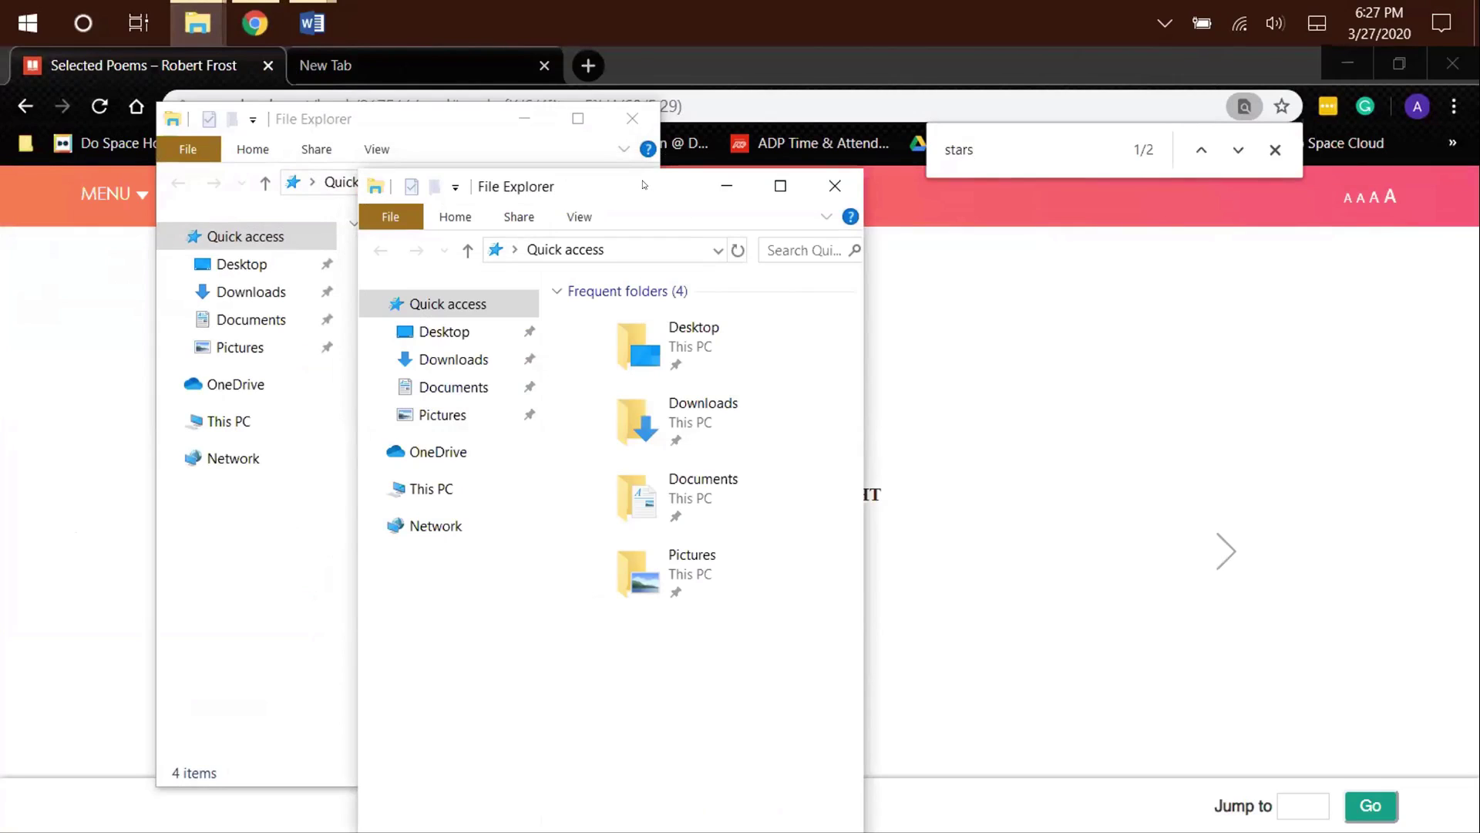
Shake the front File Explorer window to minimize all other windows, and restore them, running through the demonstration twice.
{"action": "left_click_drag", "start_coordinate": [644, 184], "coordinate": [696, 199]}
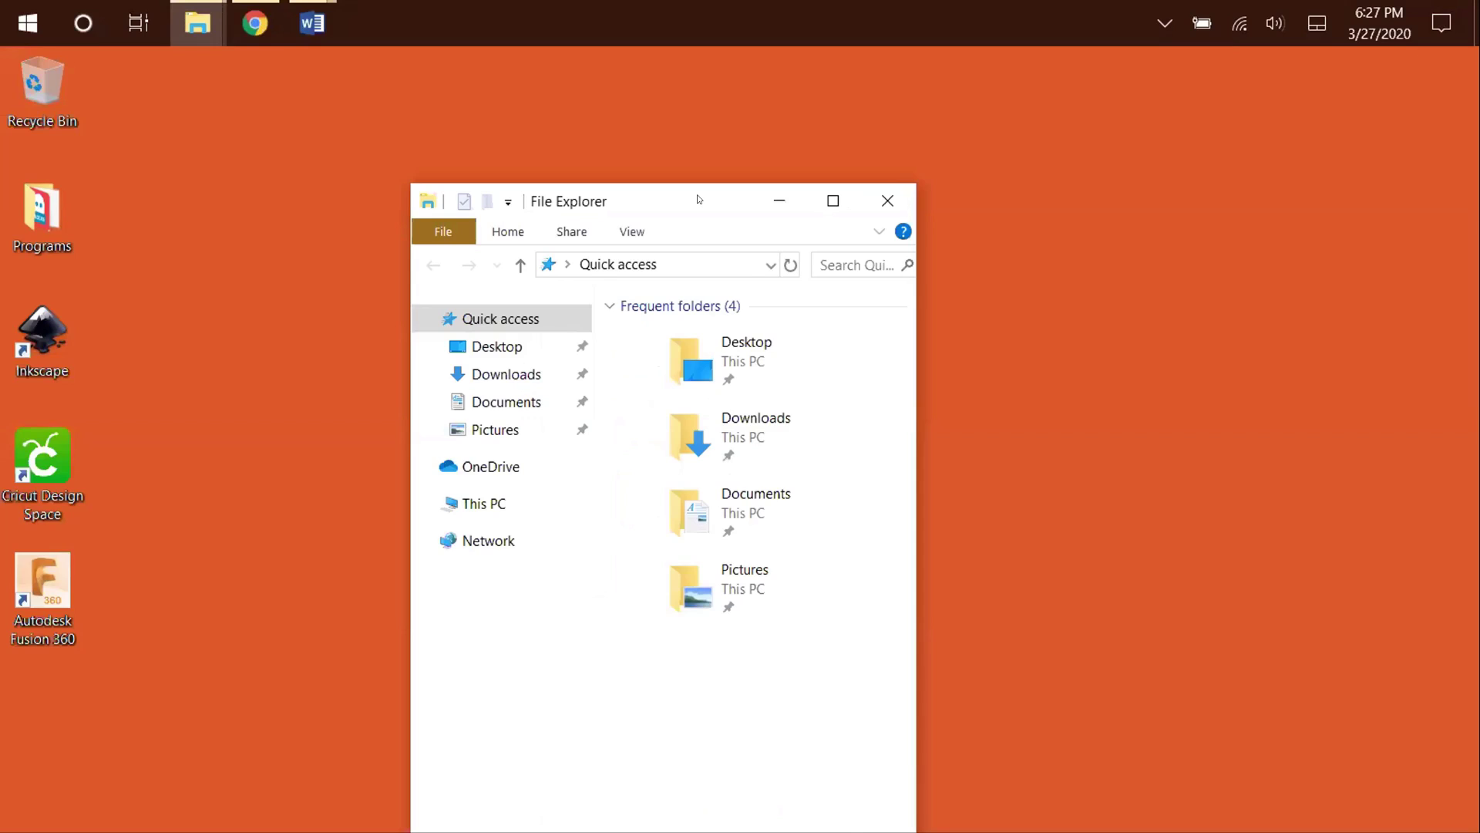
{"action": "left_click_drag", "start_coordinate": [697, 198], "coordinate": [717, 123]}
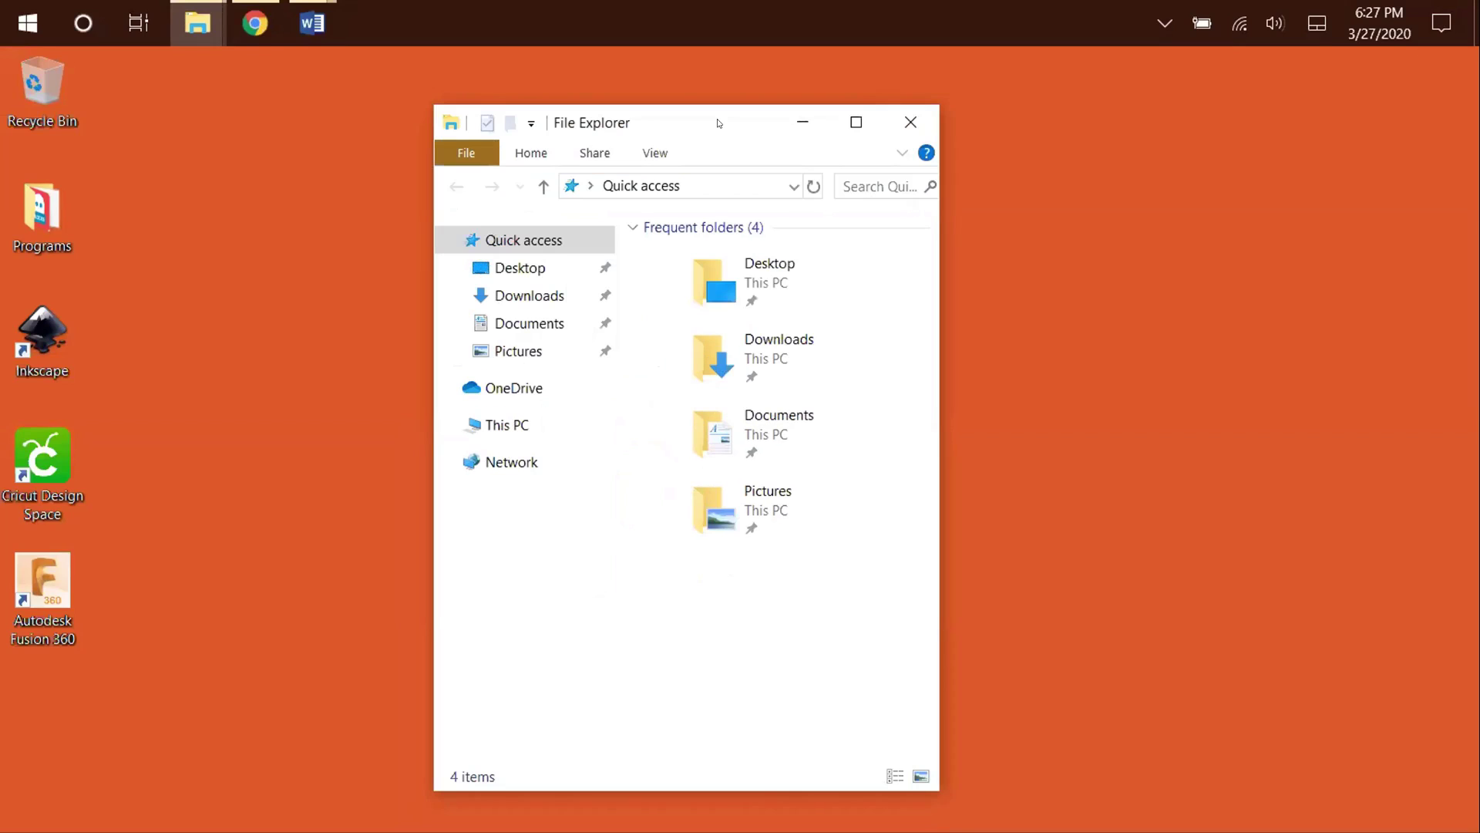
{"action": "key", "text": "super+Home"}
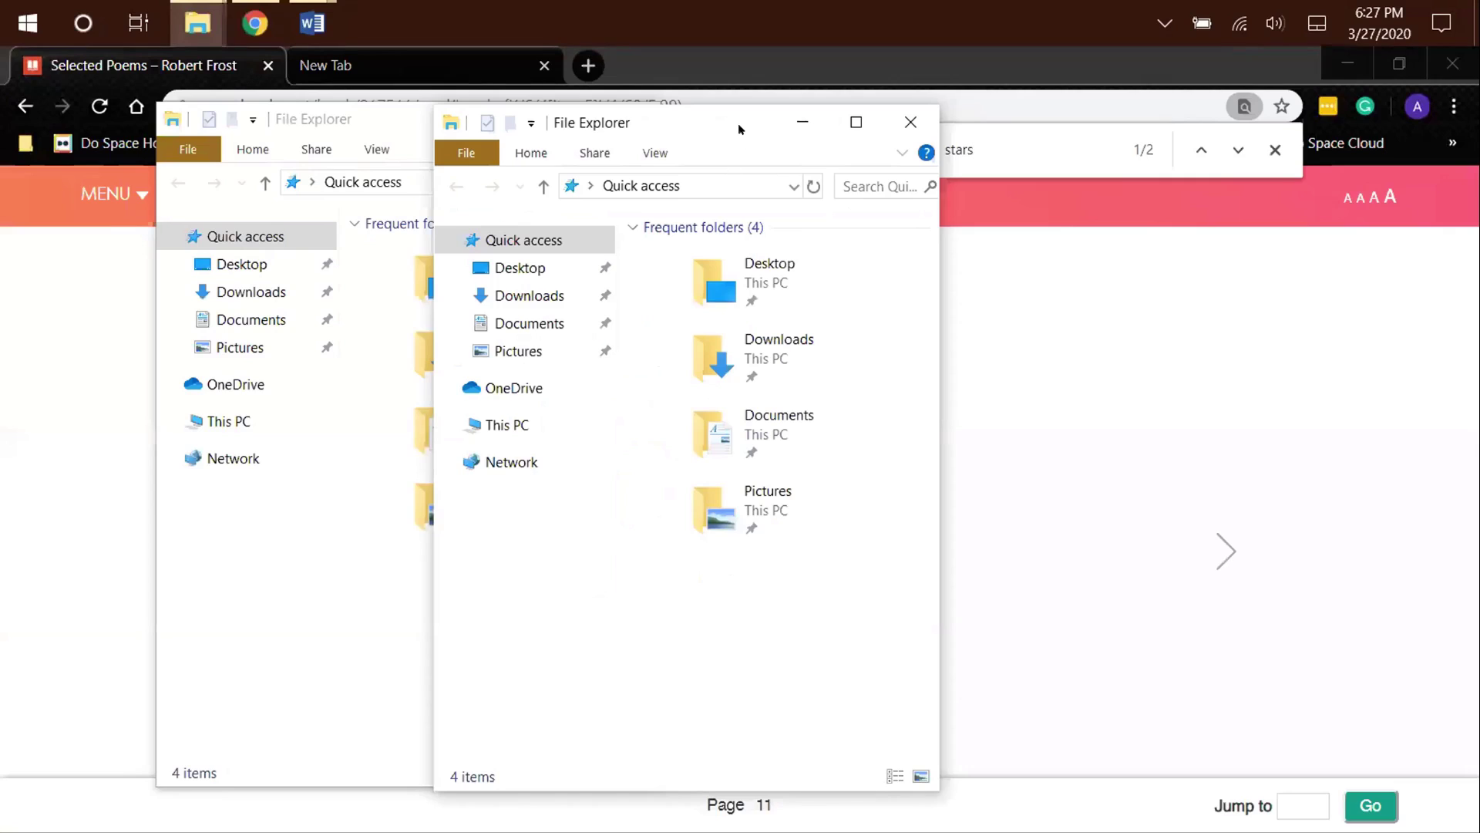
{"action": "left_click_drag", "start_coordinate": [737, 124], "coordinate": [783, 196]}
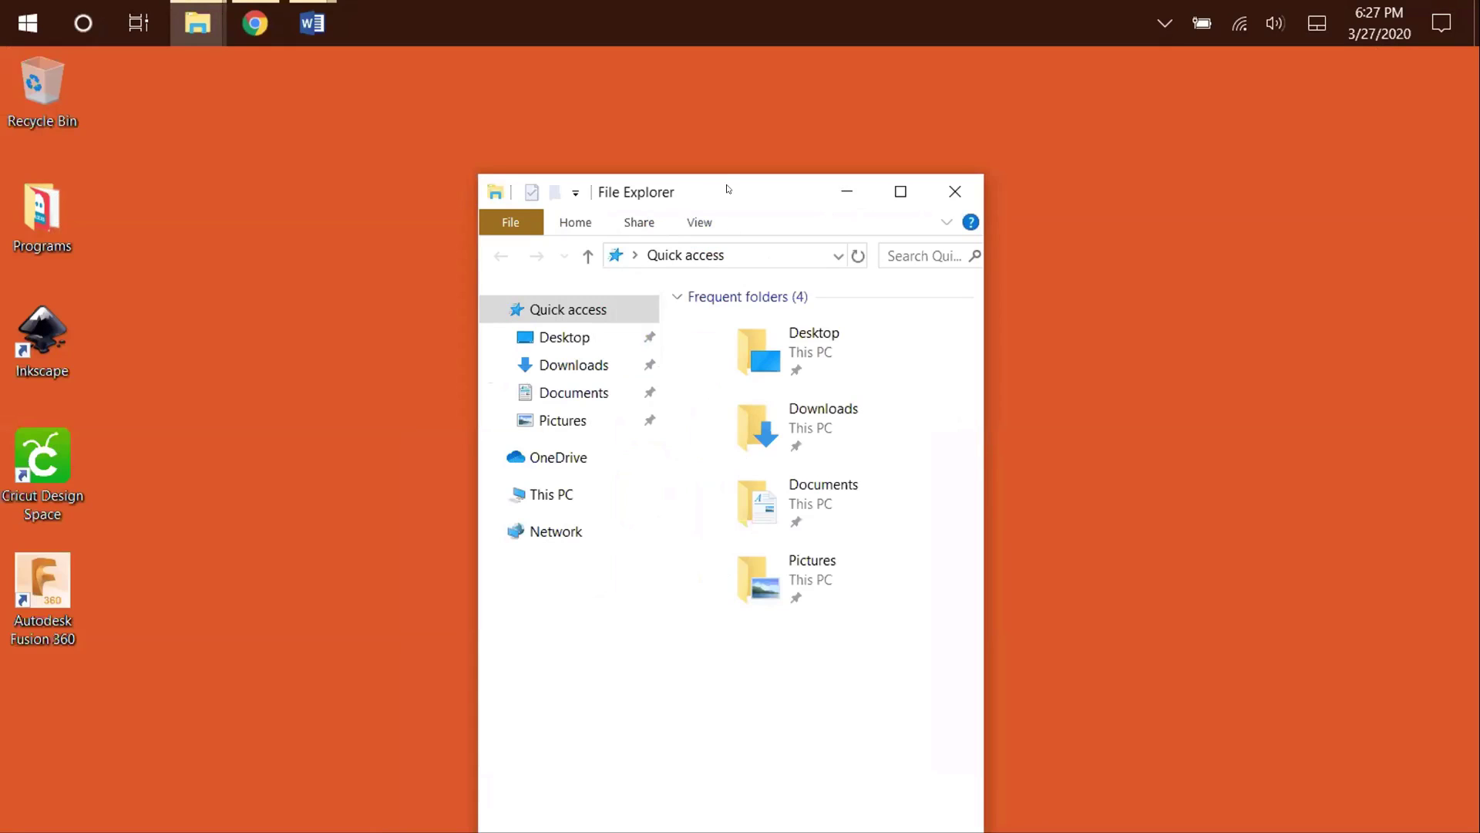
{"action": "key", "text": "super+Home"}
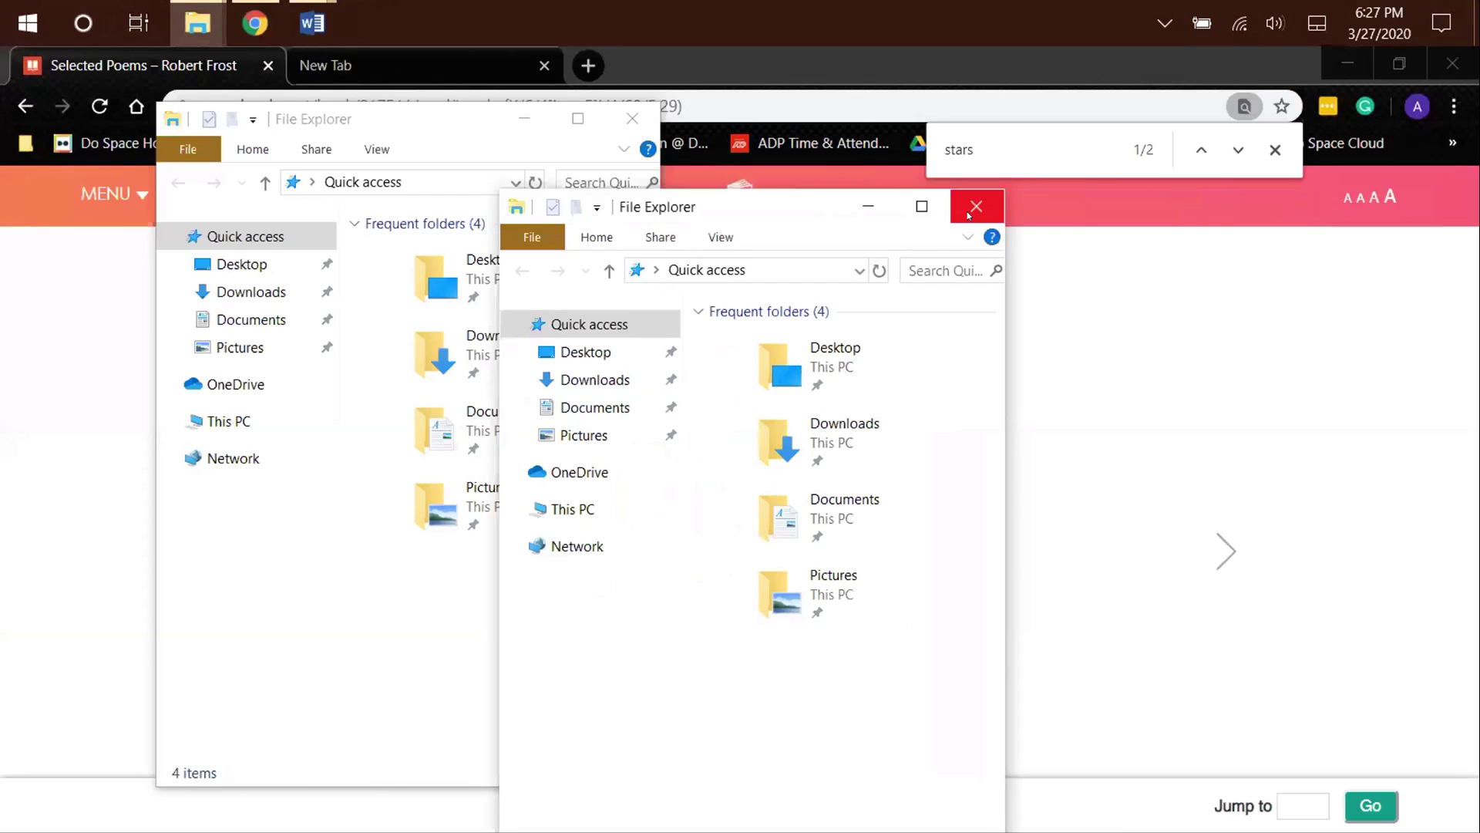
Minimize Chrome and close the remaining File Explorer window to return to the Tip #12 slide.
{"action": "left_click", "coordinate": [255, 23]}
{"action": "left_click", "coordinate": [255, 23]}
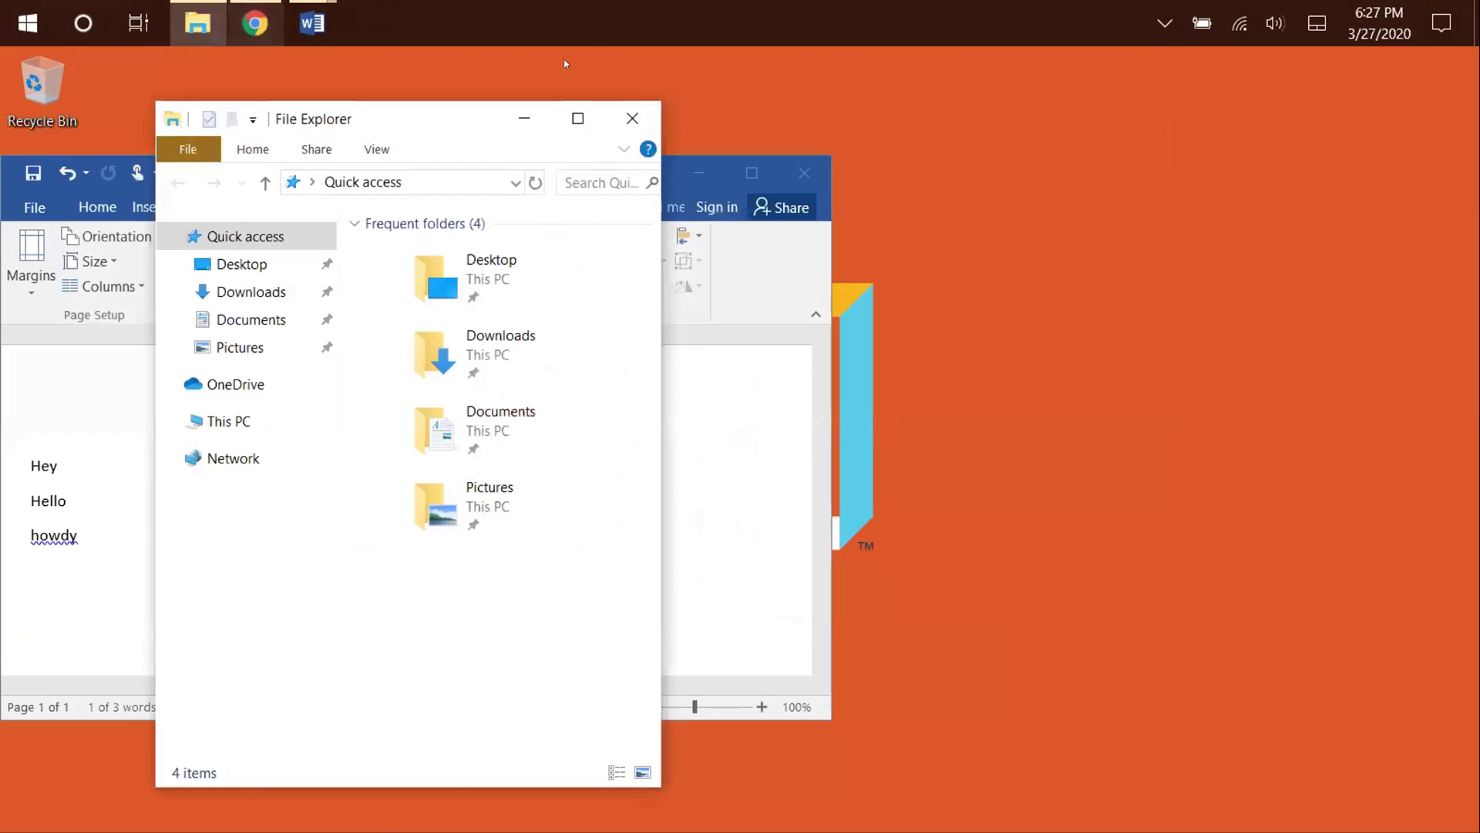
{"action": "left_click", "coordinate": [629, 122]}
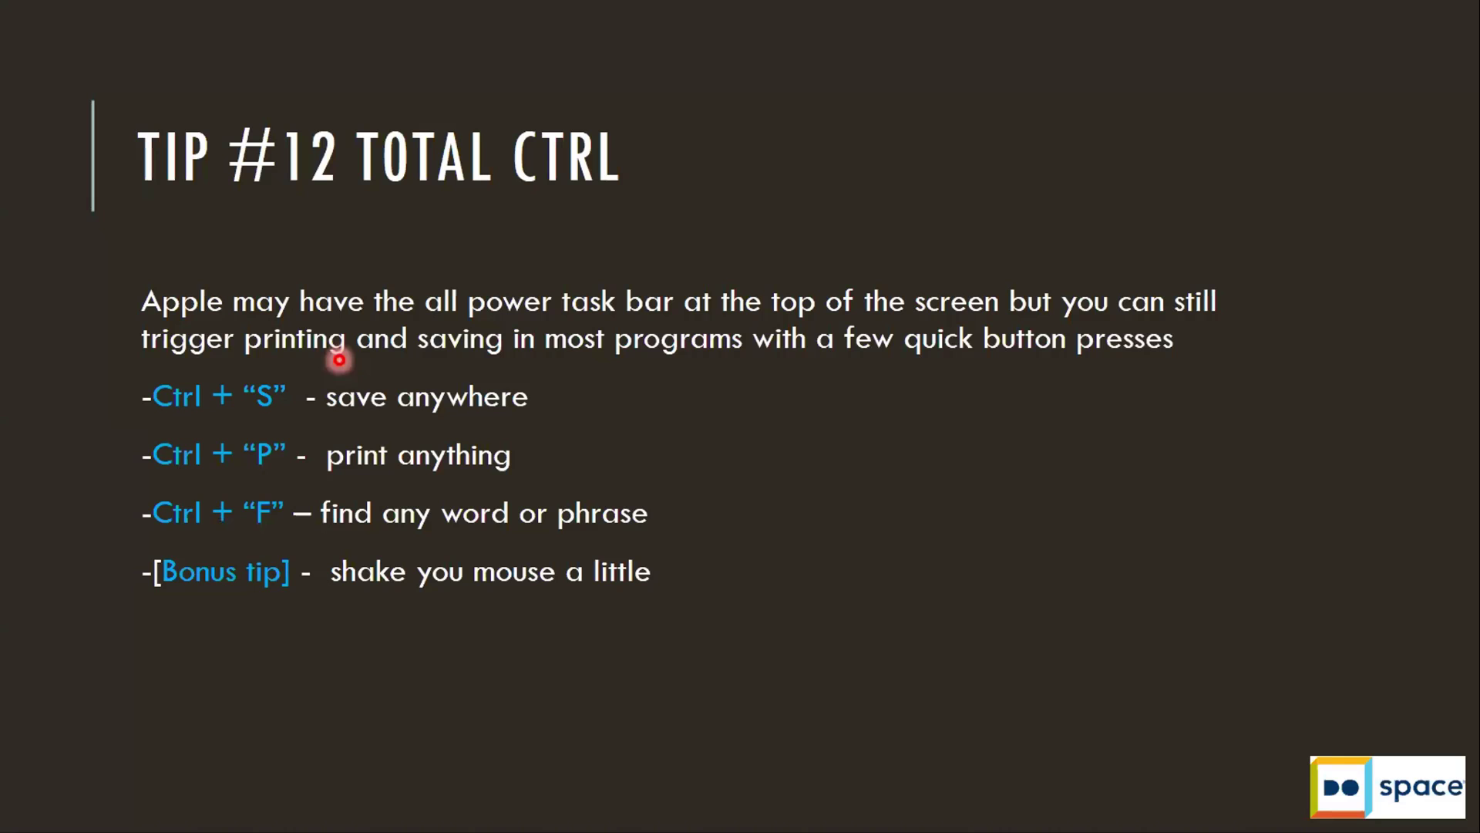
Advance past the Tip #12 slide, then show the Xbox Game Bar over the desktop, dismiss its introduction and close the overlay.
{"action": "key", "text": "Right"}
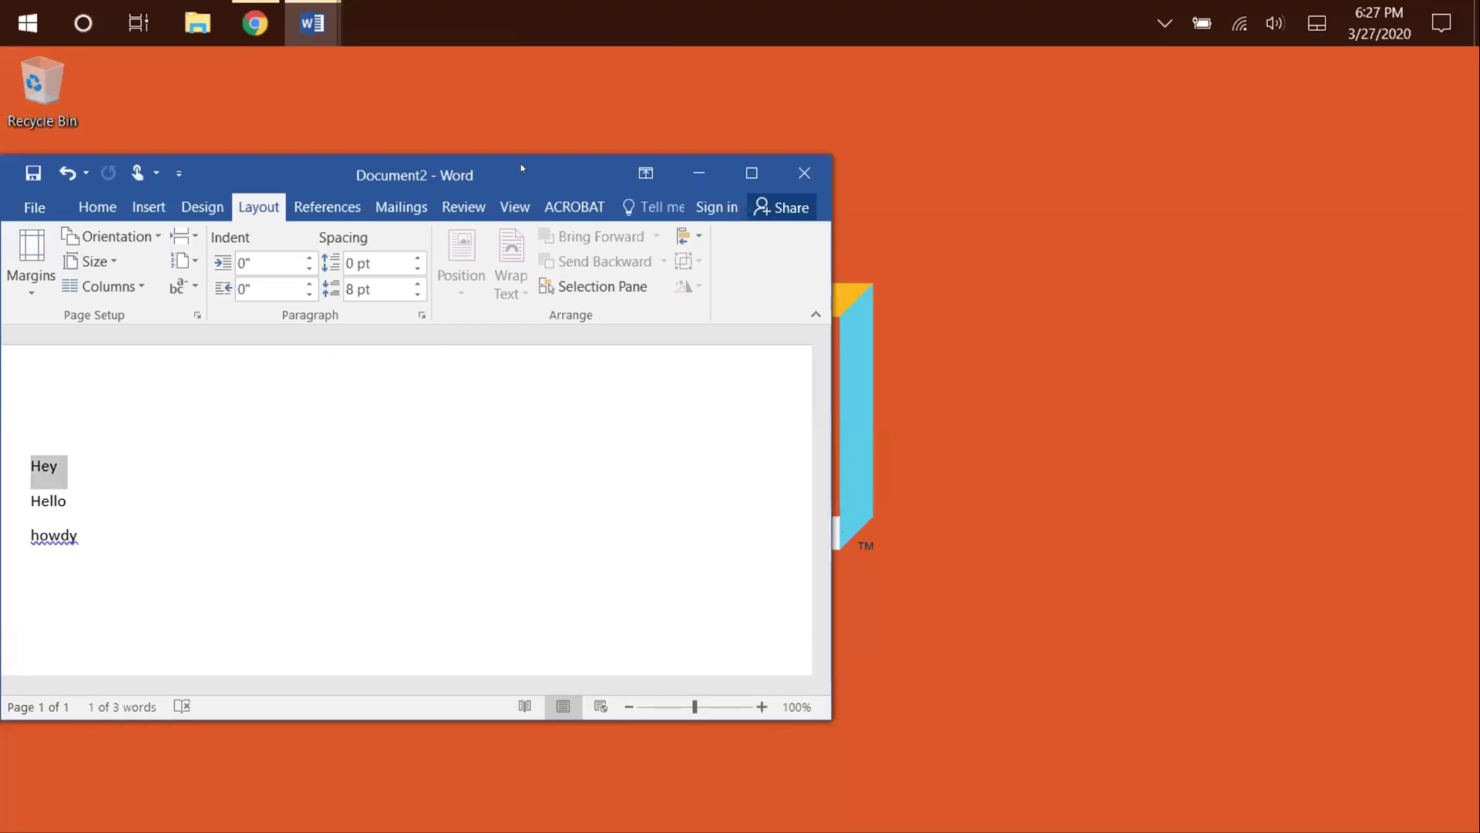
{"action": "key", "text": "super+g"}
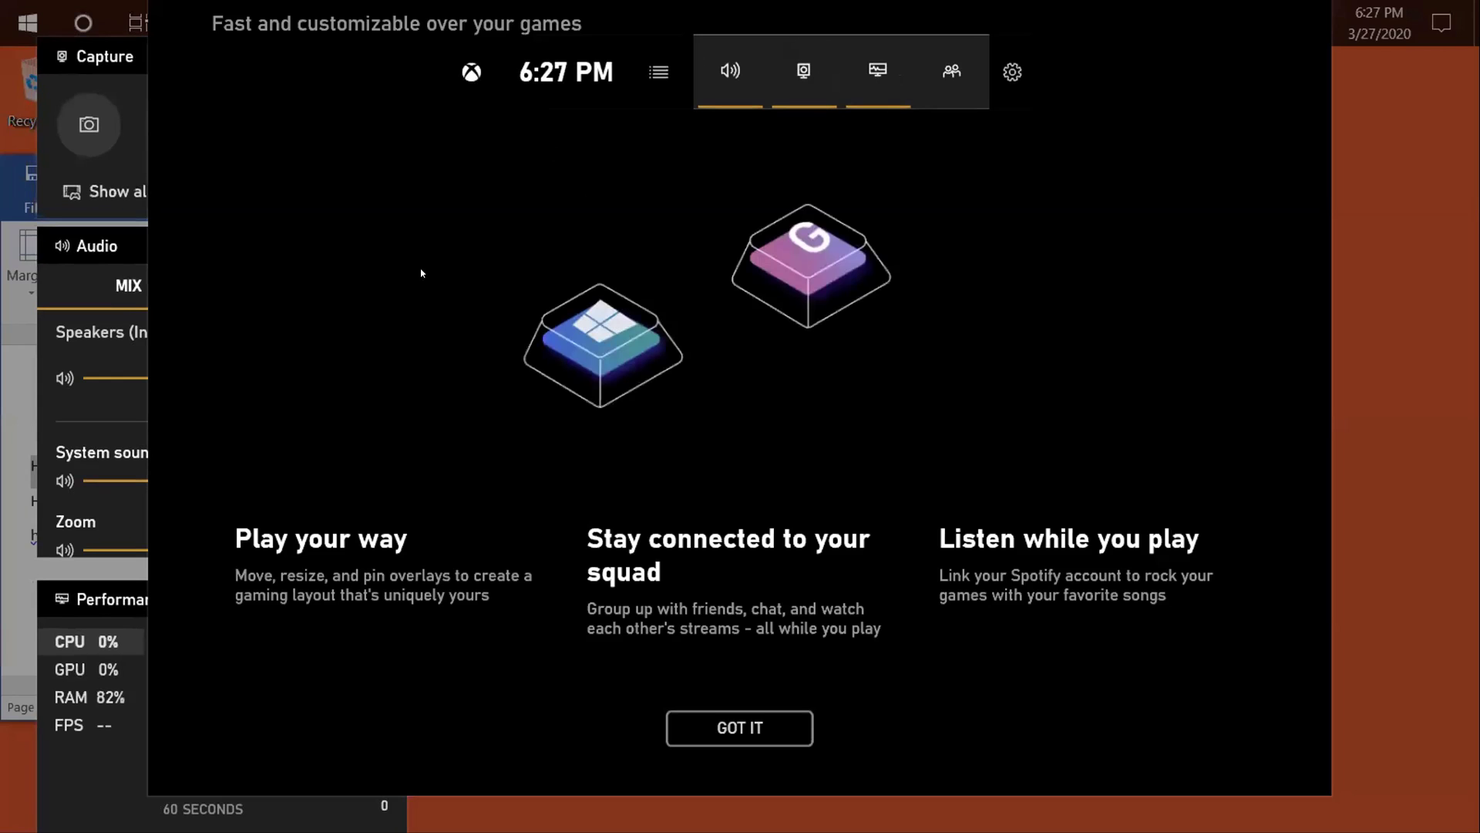
{"action": "left_click", "coordinate": [779, 733]}
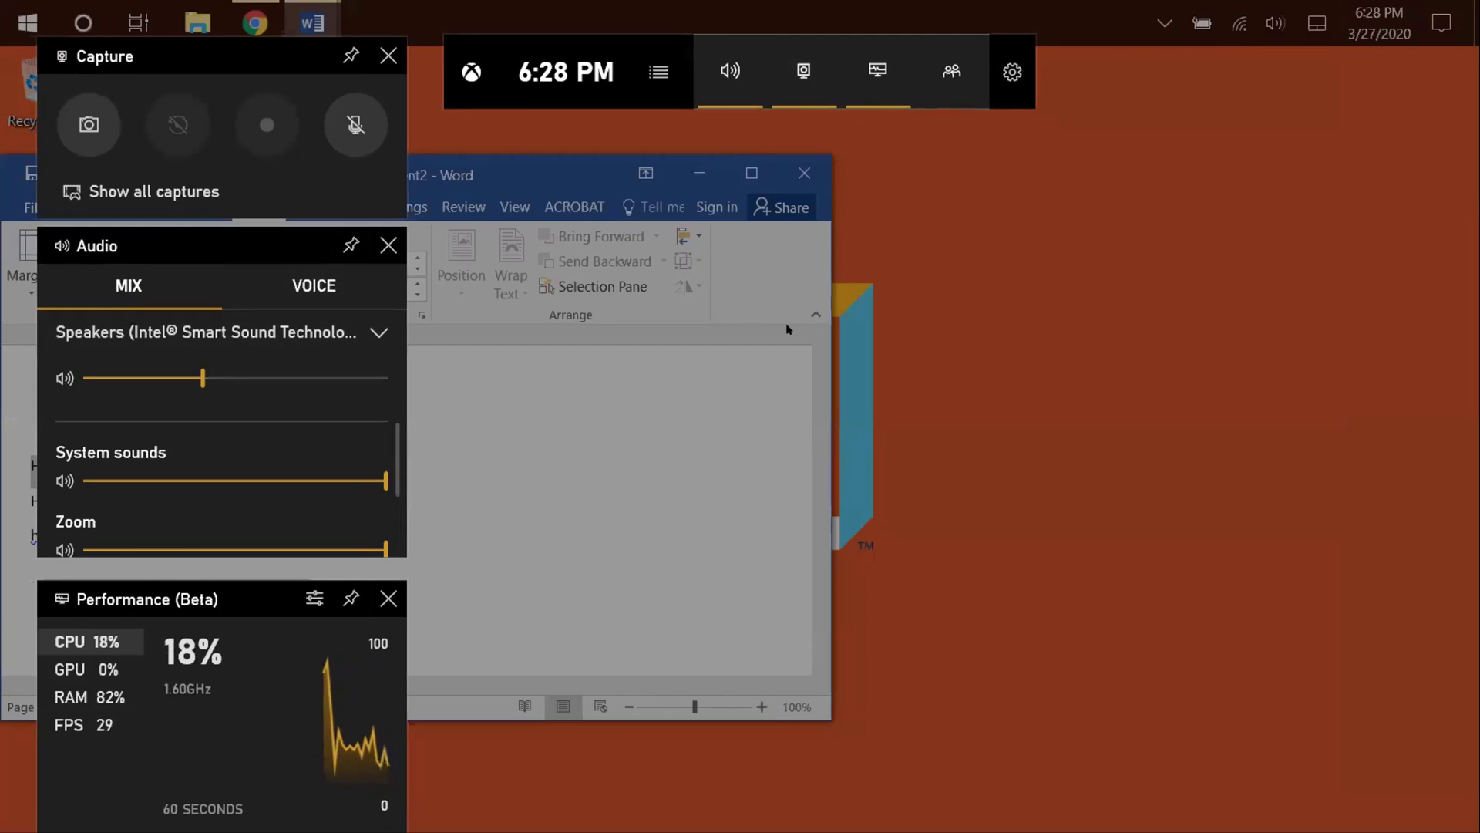
{"action": "left_click", "coordinate": [521, 163]}
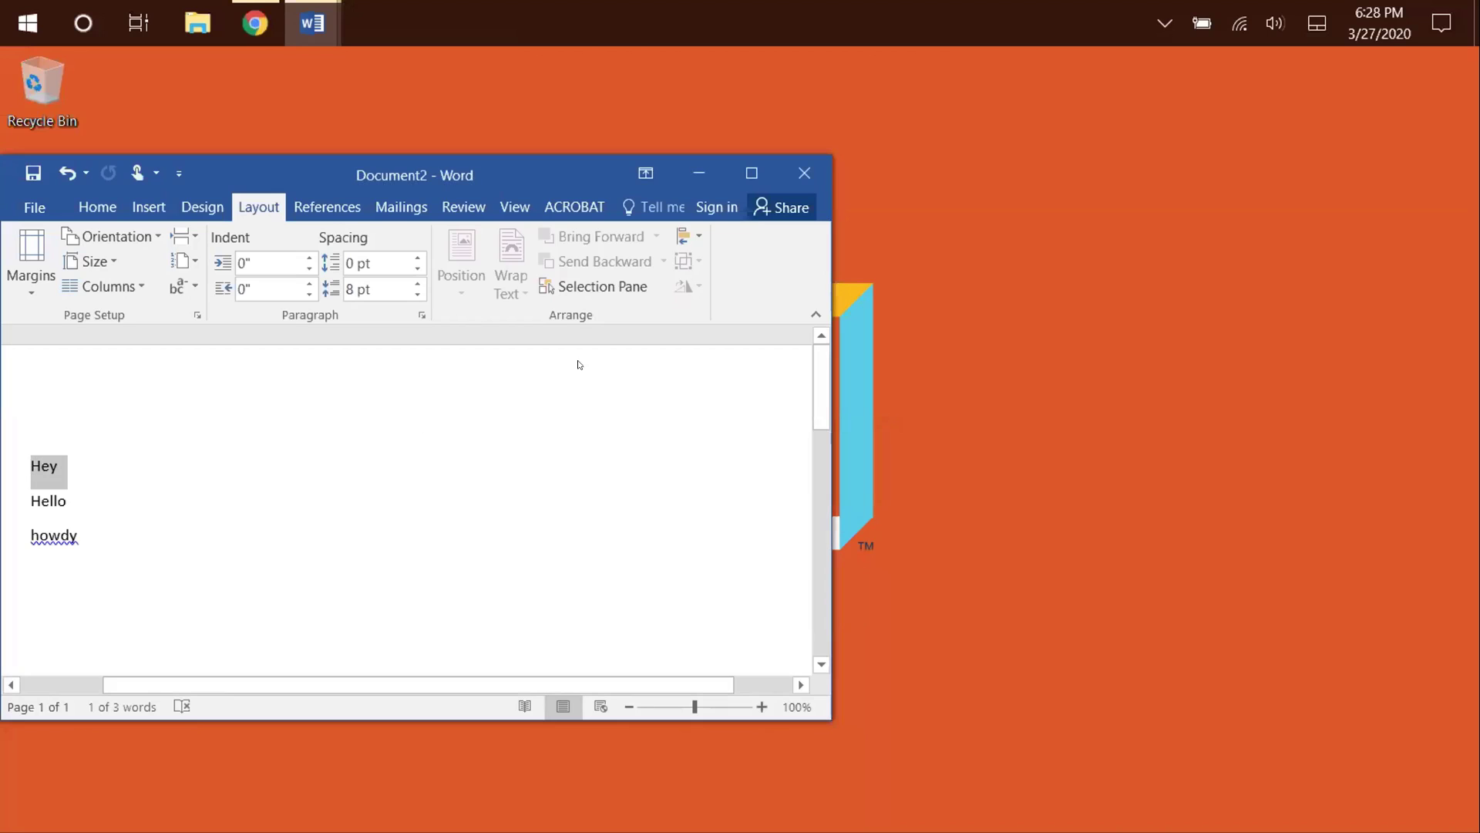
Capture a rectangular snip of the Document2 window, view it in Snip & Sketch and close it, then bring up and dismiss the snipping options again.
{"action": "key", "text": "super+shift+s"}
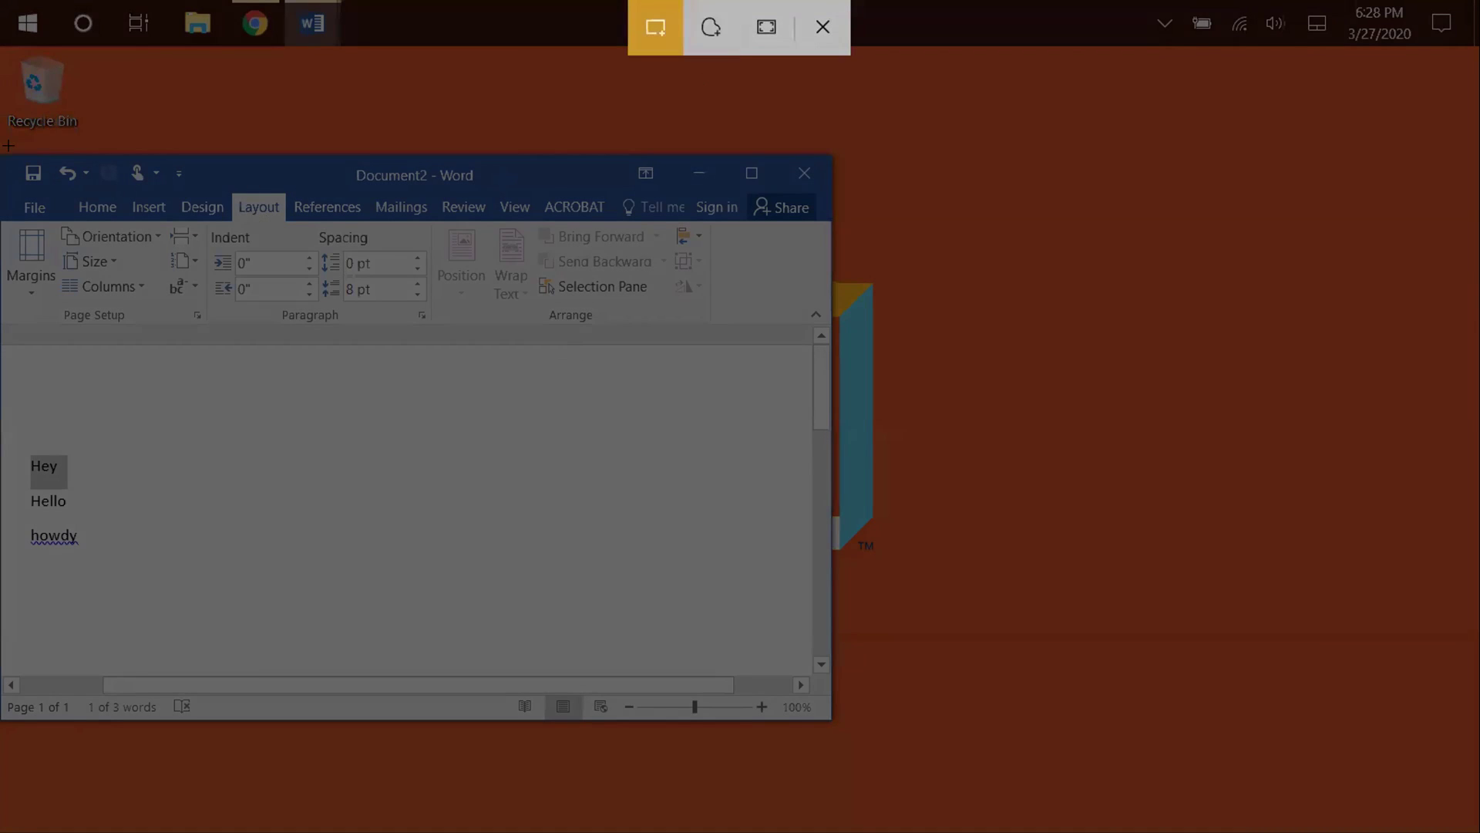
{"action": "mouse_move", "coordinate": [10, 157]}
{"action": "left_mouse_down"}
{"action": "mouse_move", "coordinate": [301, 324]}
{"action": "mouse_move", "coordinate": [430, 378]}
{"action": "mouse_move", "coordinate": [865, 703]}
{"action": "left_mouse_up"}
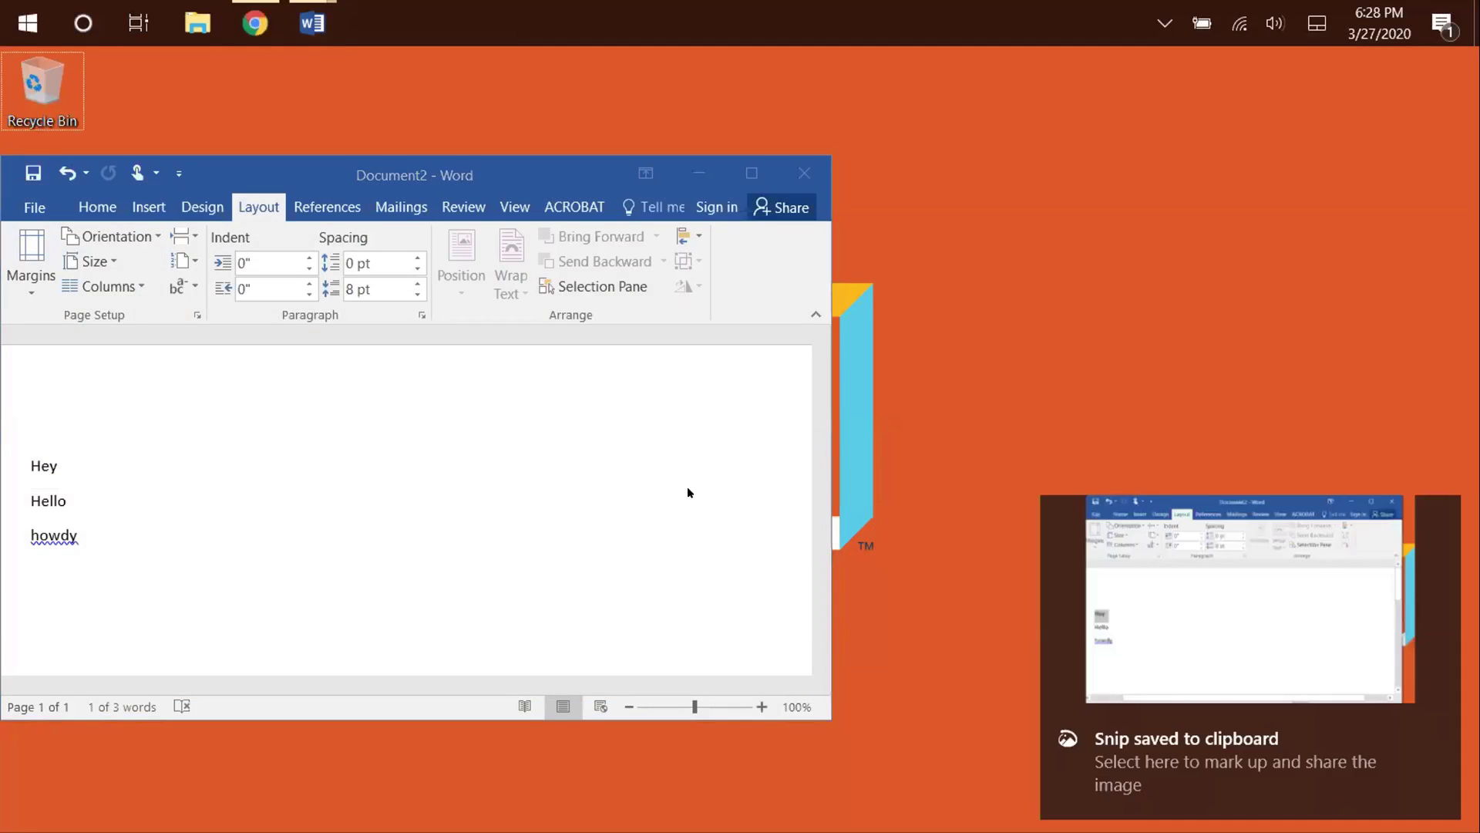
{"action": "left_click", "coordinate": [1266, 655]}
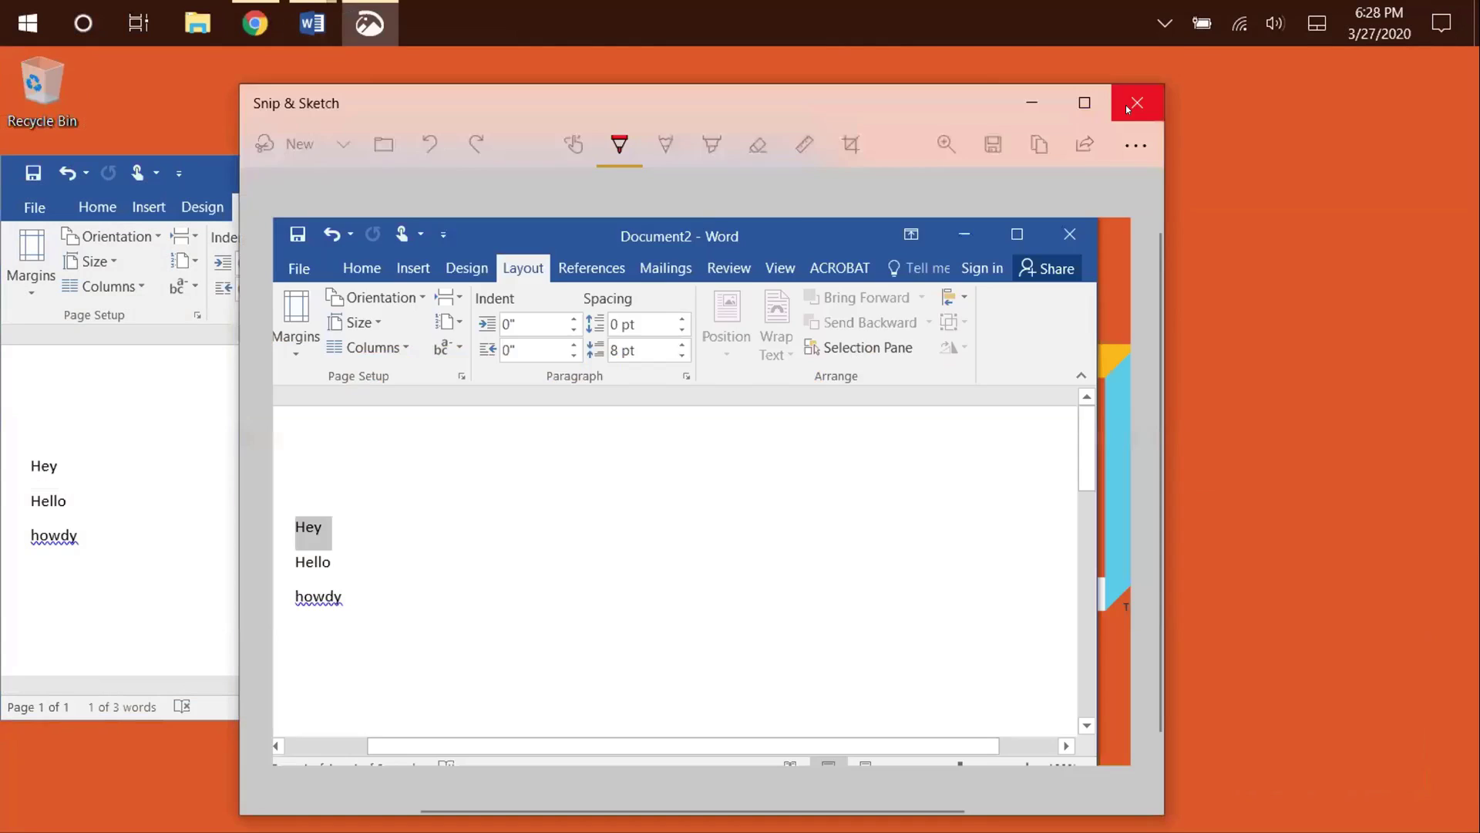
{"action": "left_click", "coordinate": [1136, 103]}
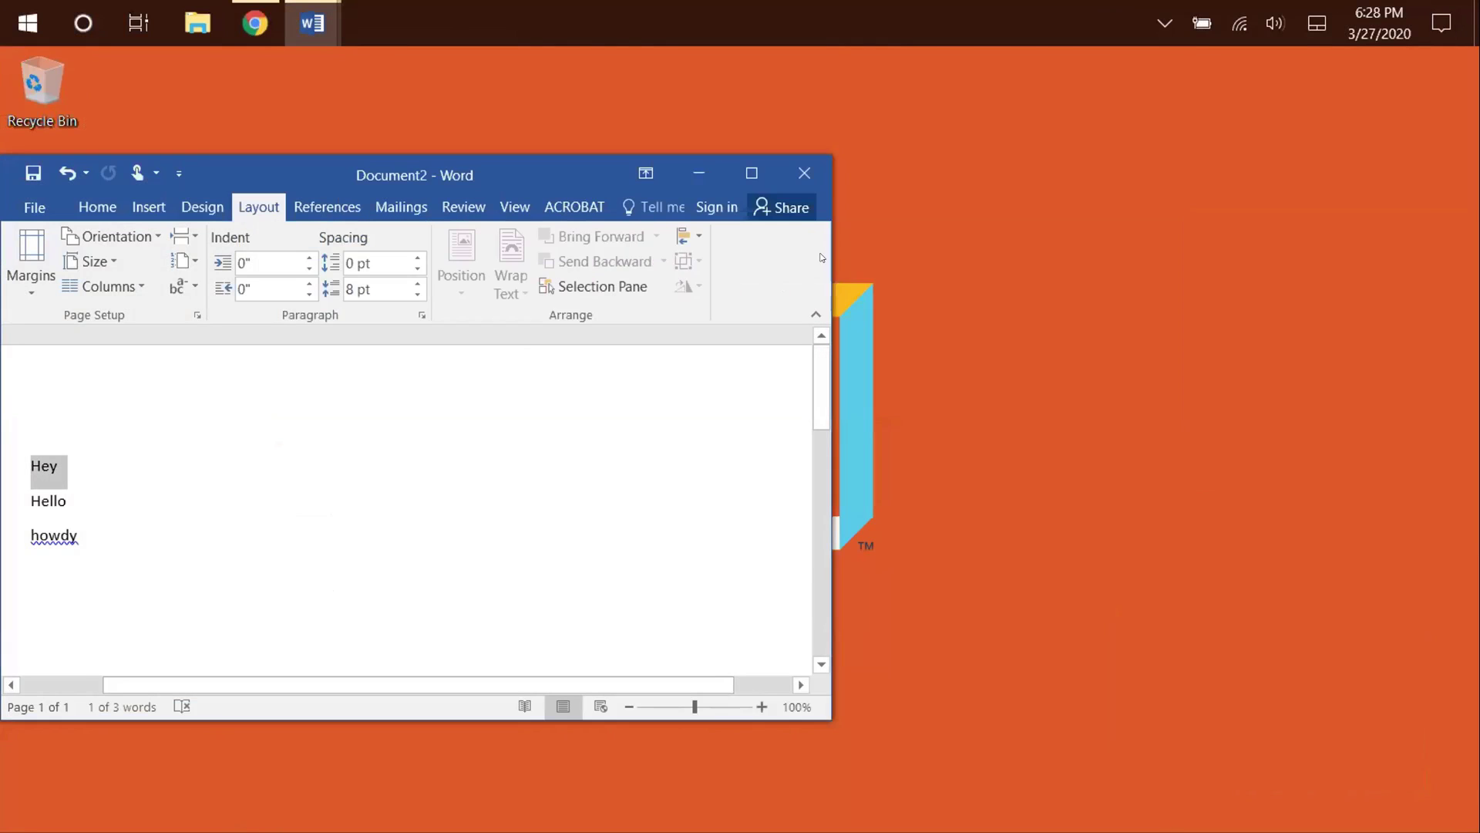
{"action": "key", "text": "super+shift+s"}
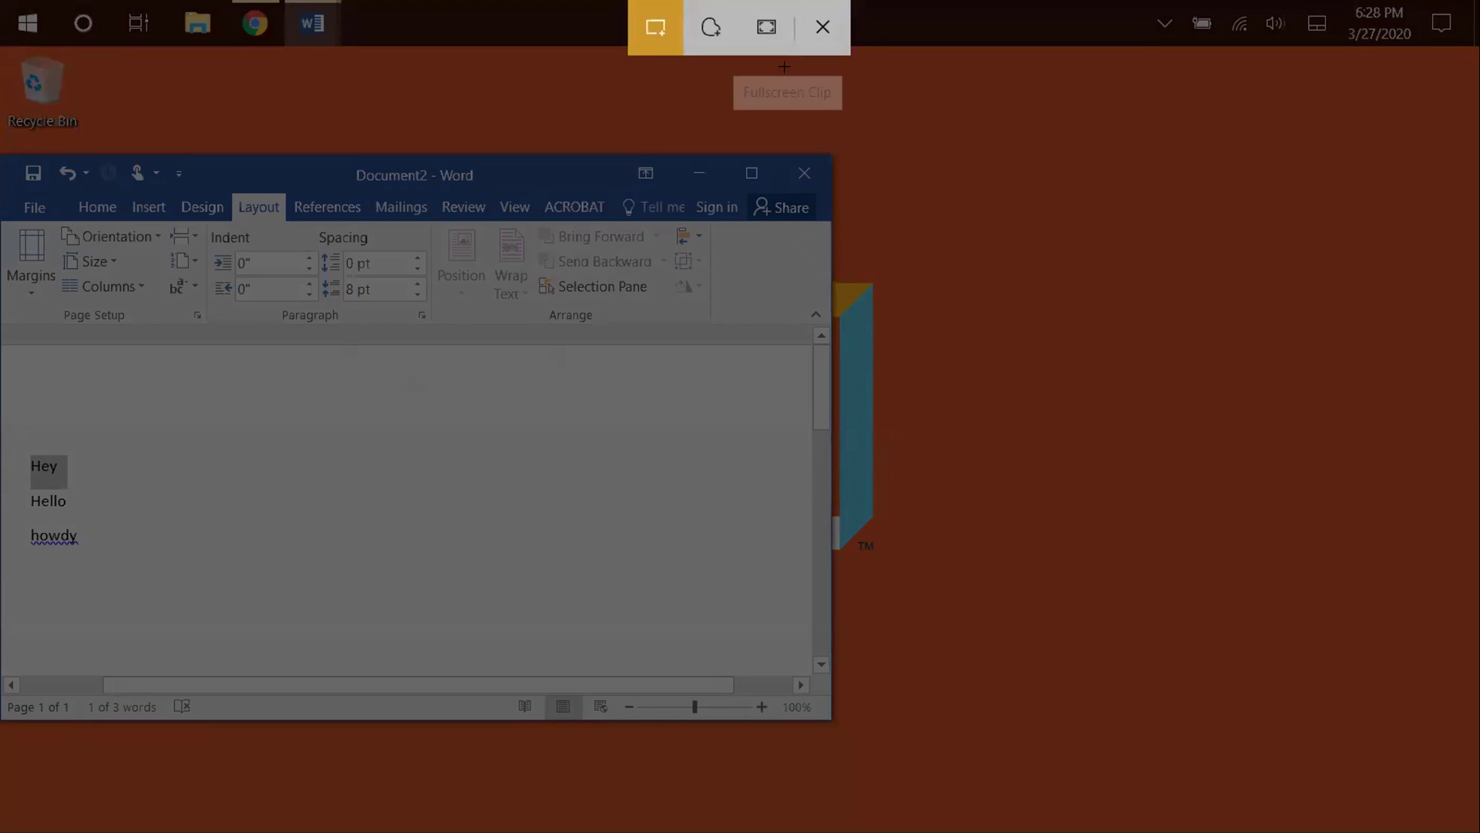
{"action": "left_click", "coordinate": [822, 28]}
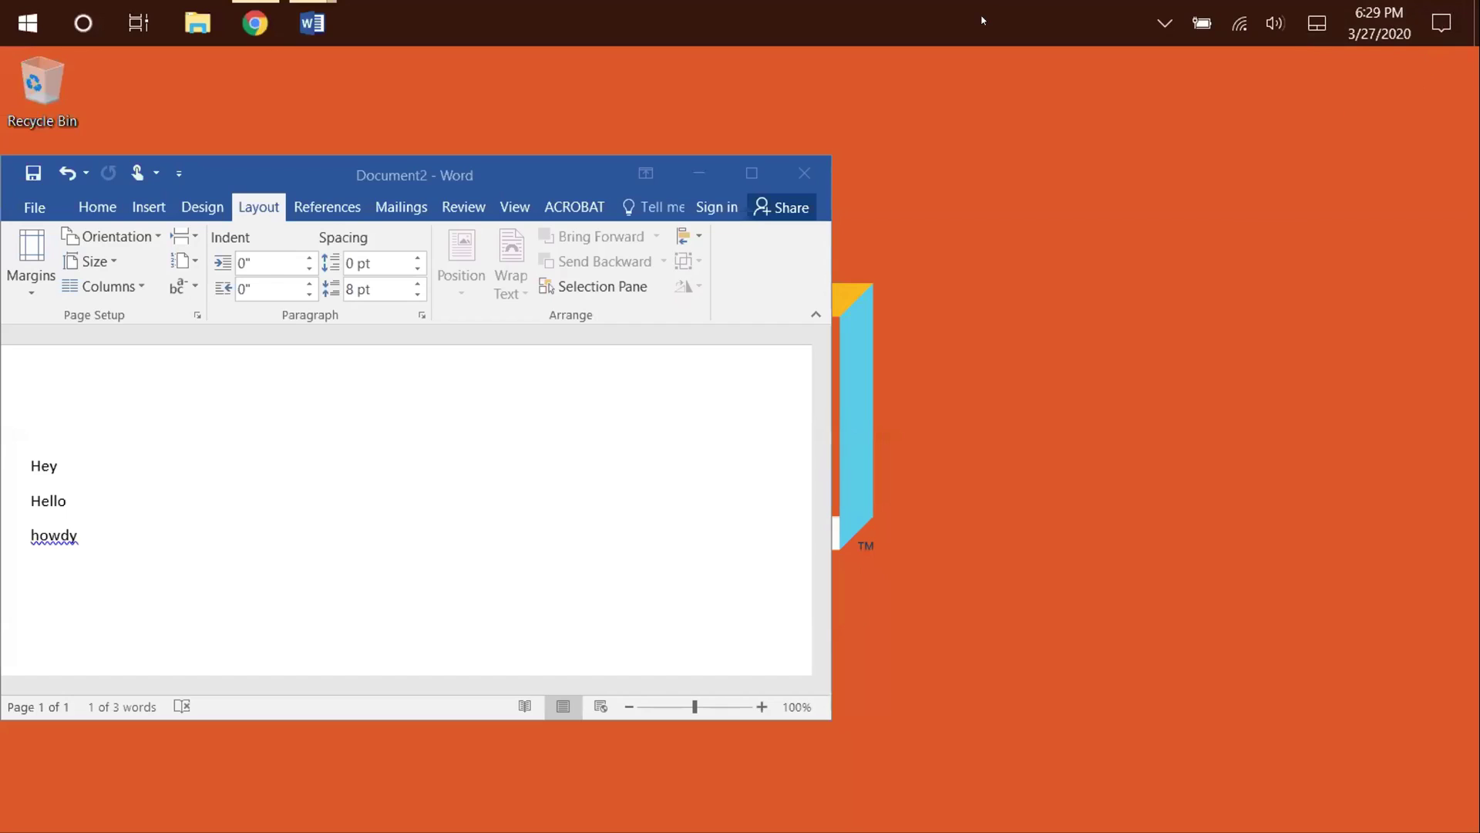
Move the taskbar to the bottom edge of the screen and open the Action Center.
{"action": "left_click_drag", "start_coordinate": [983, 19], "coordinate": [1002, 809]}
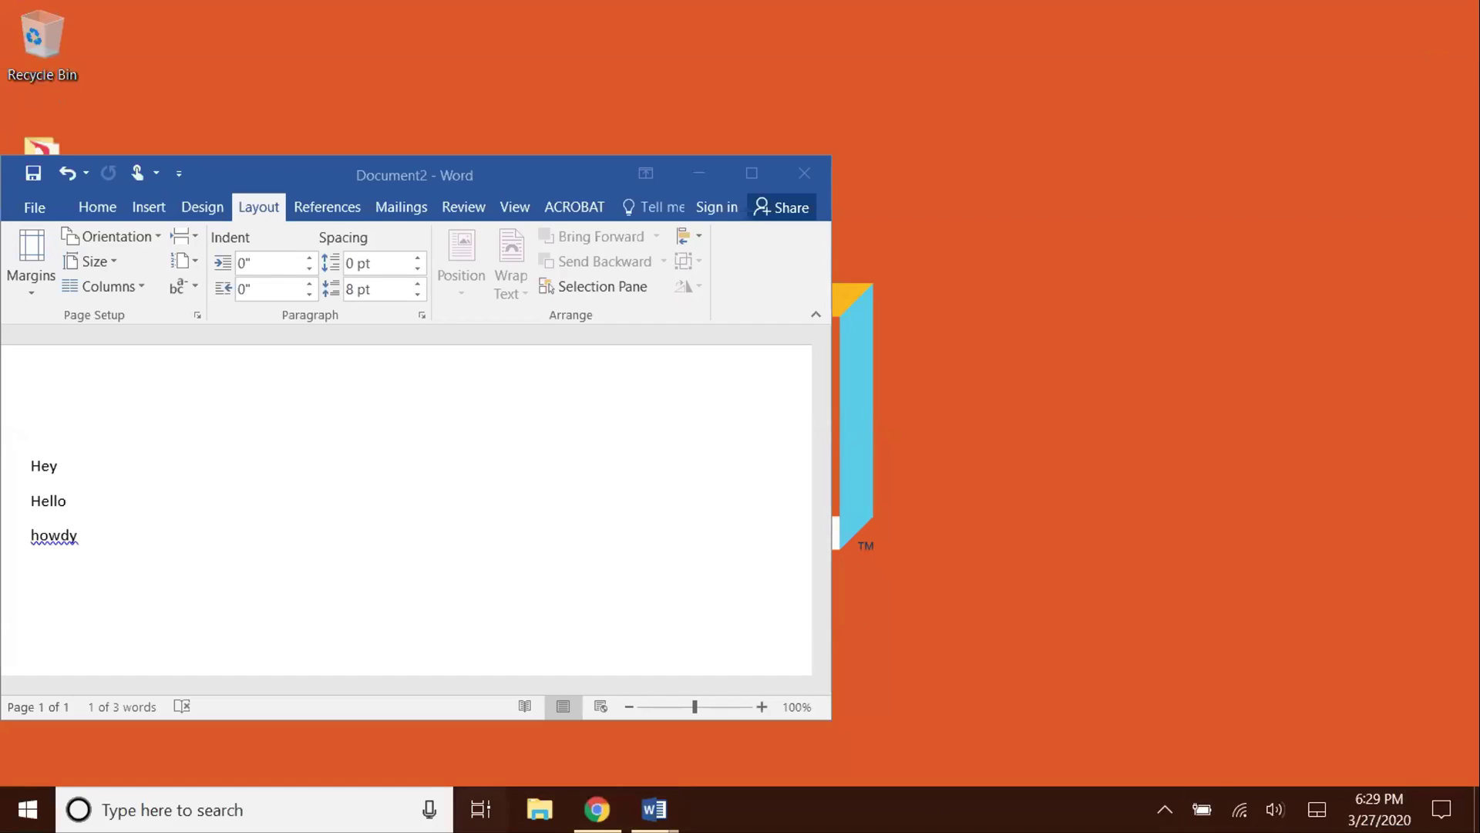
{"action": "left_click", "coordinate": [1439, 807]}
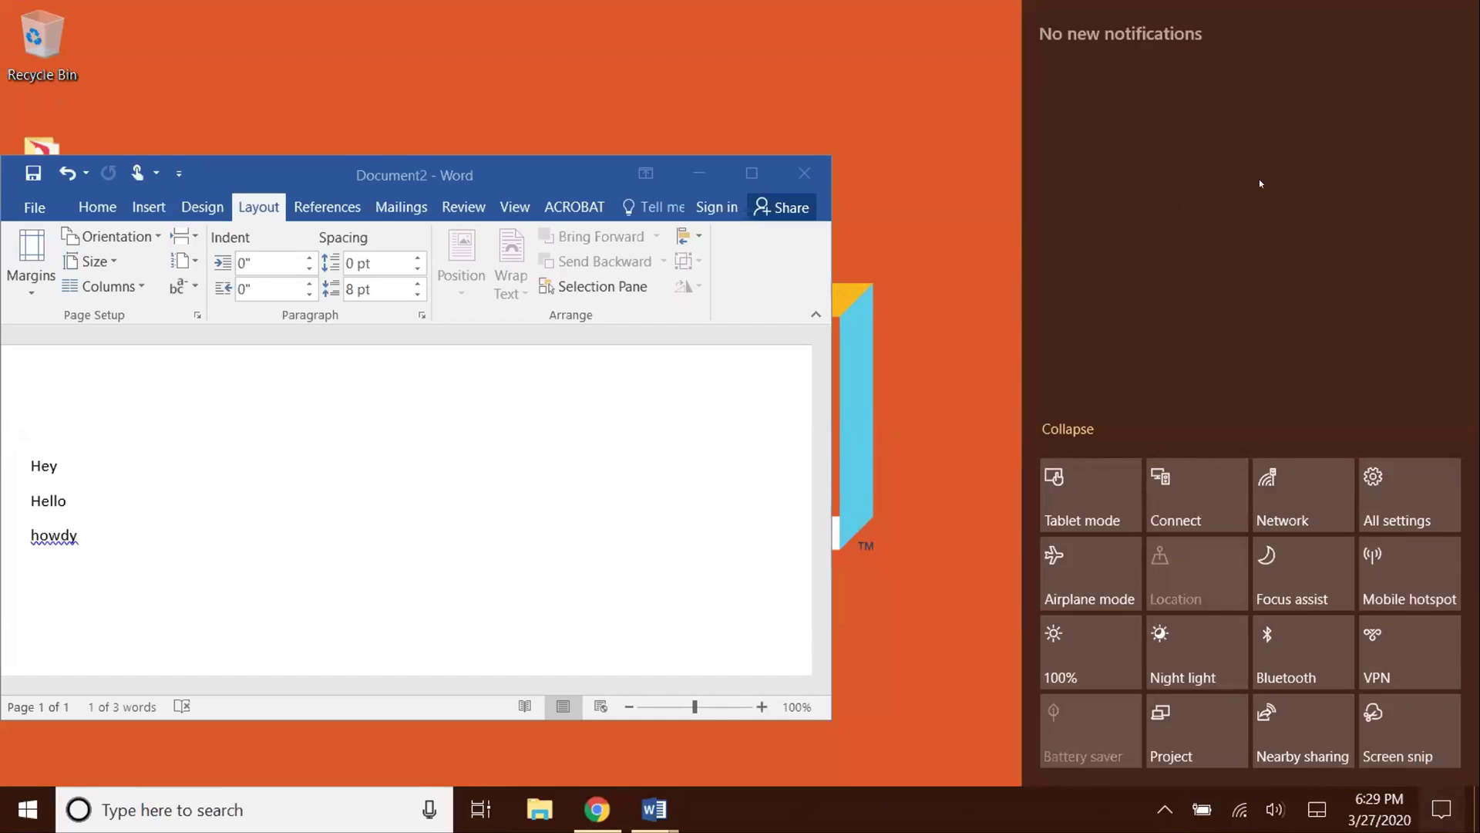